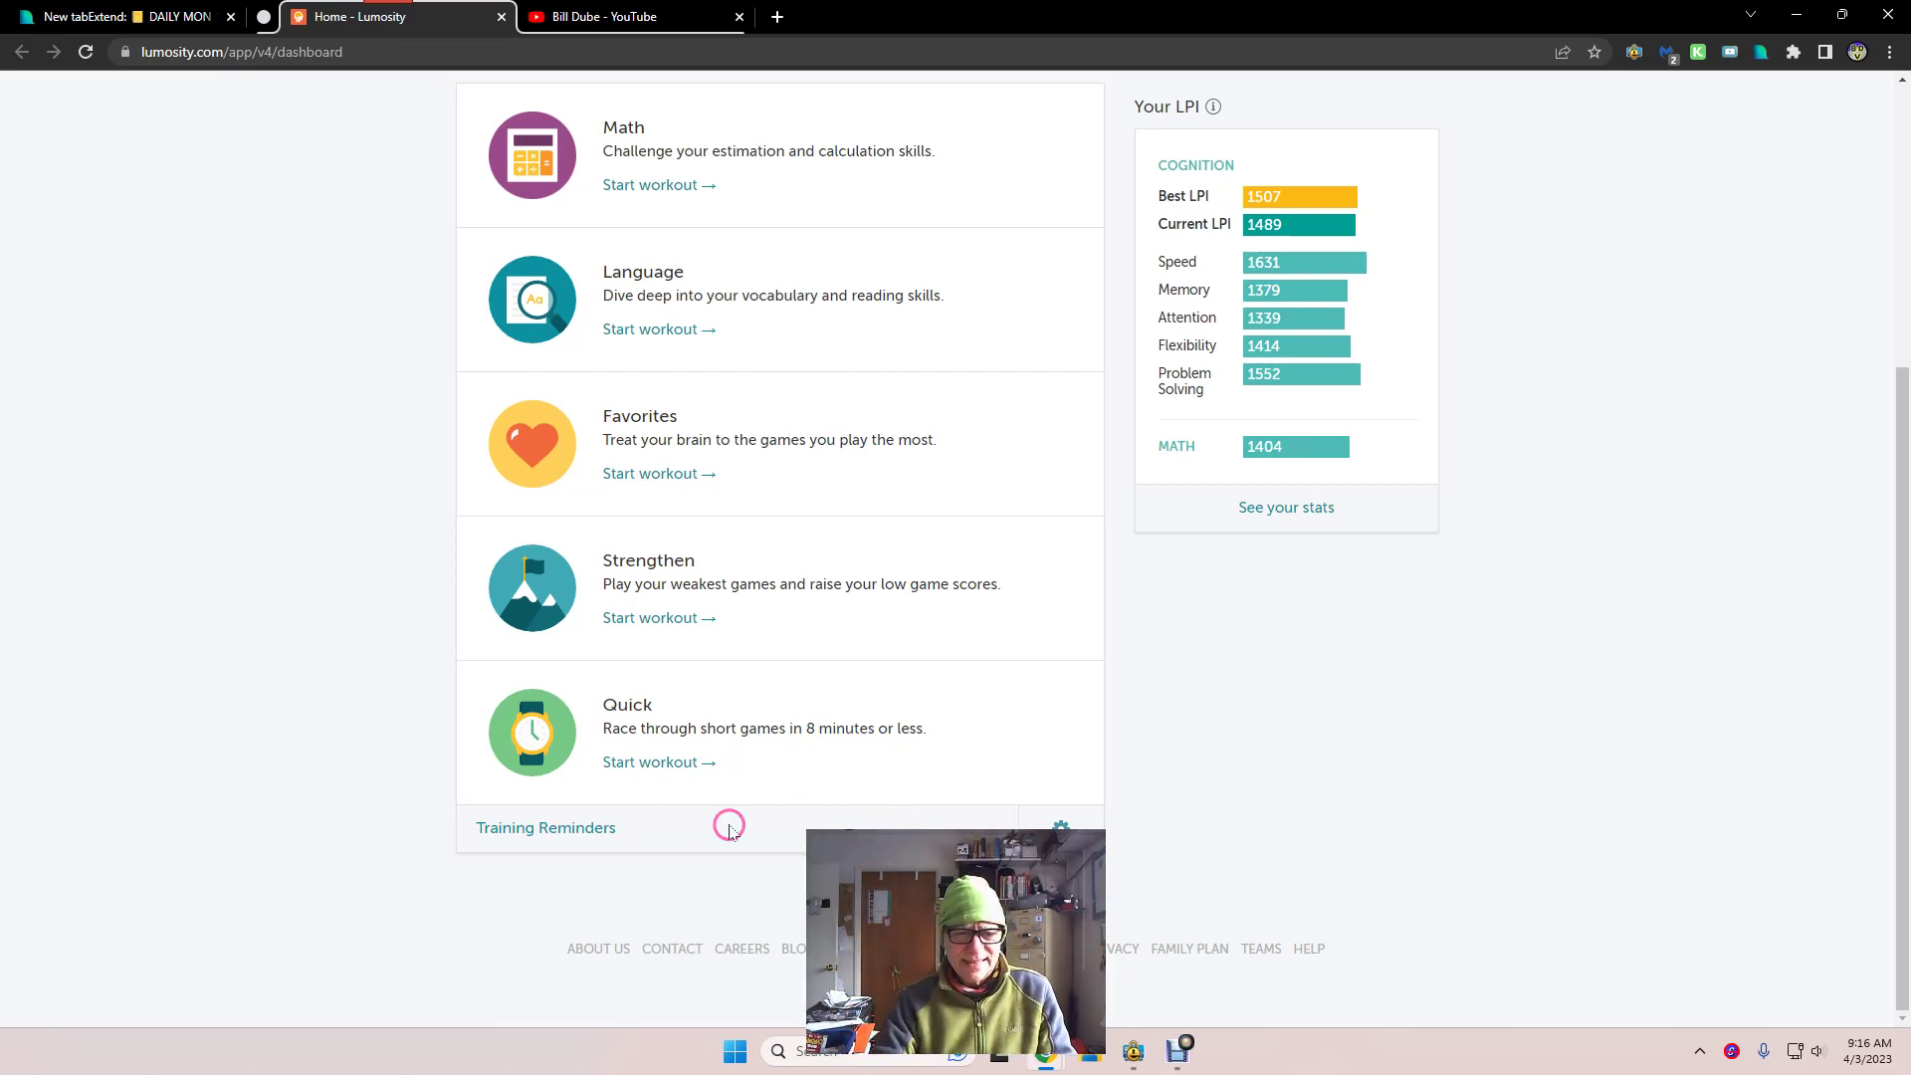
- Begin the dashboard's Quick workout of short games with 'Start workout'
{"action": "left_click", "coordinate": [692, 769]}
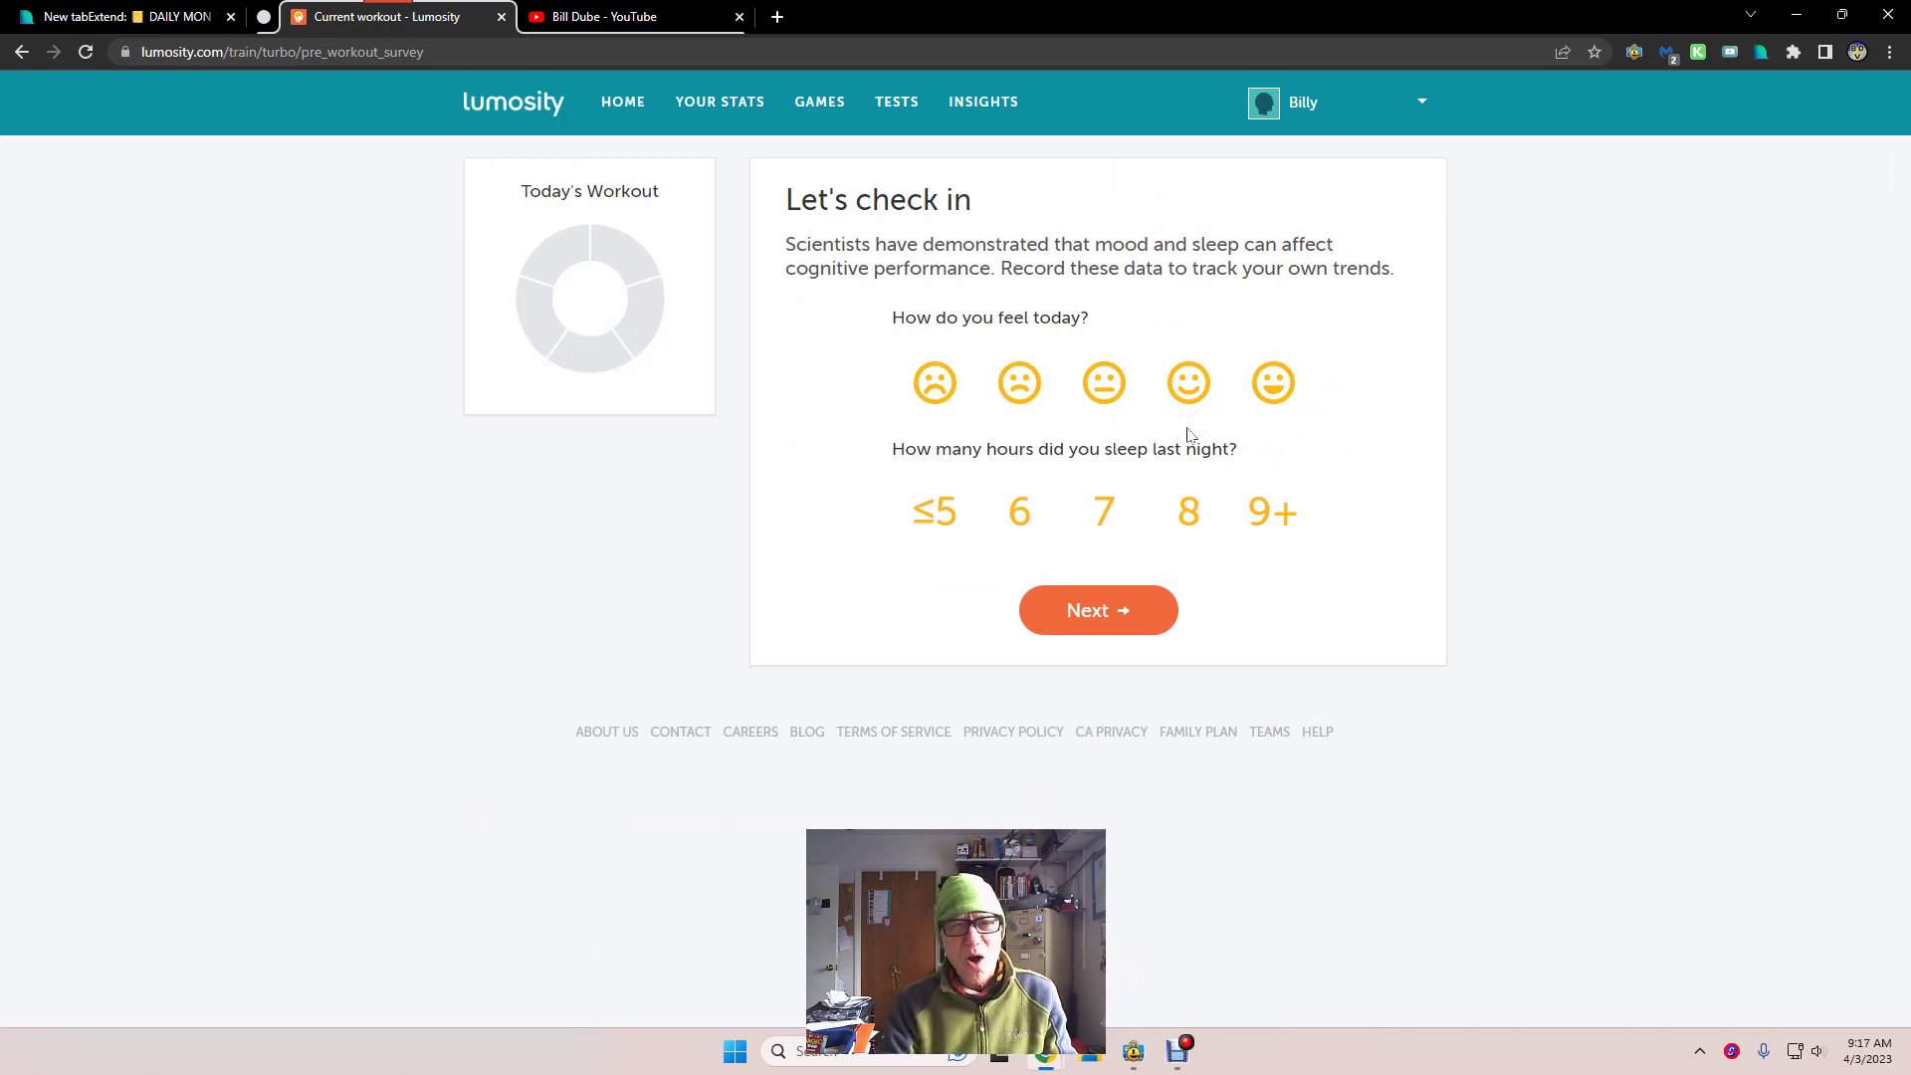
- Answer the check-in with a Good mood and 8 hours of sleep, then continue
{"action": "left_click", "coordinate": [1189, 396]}
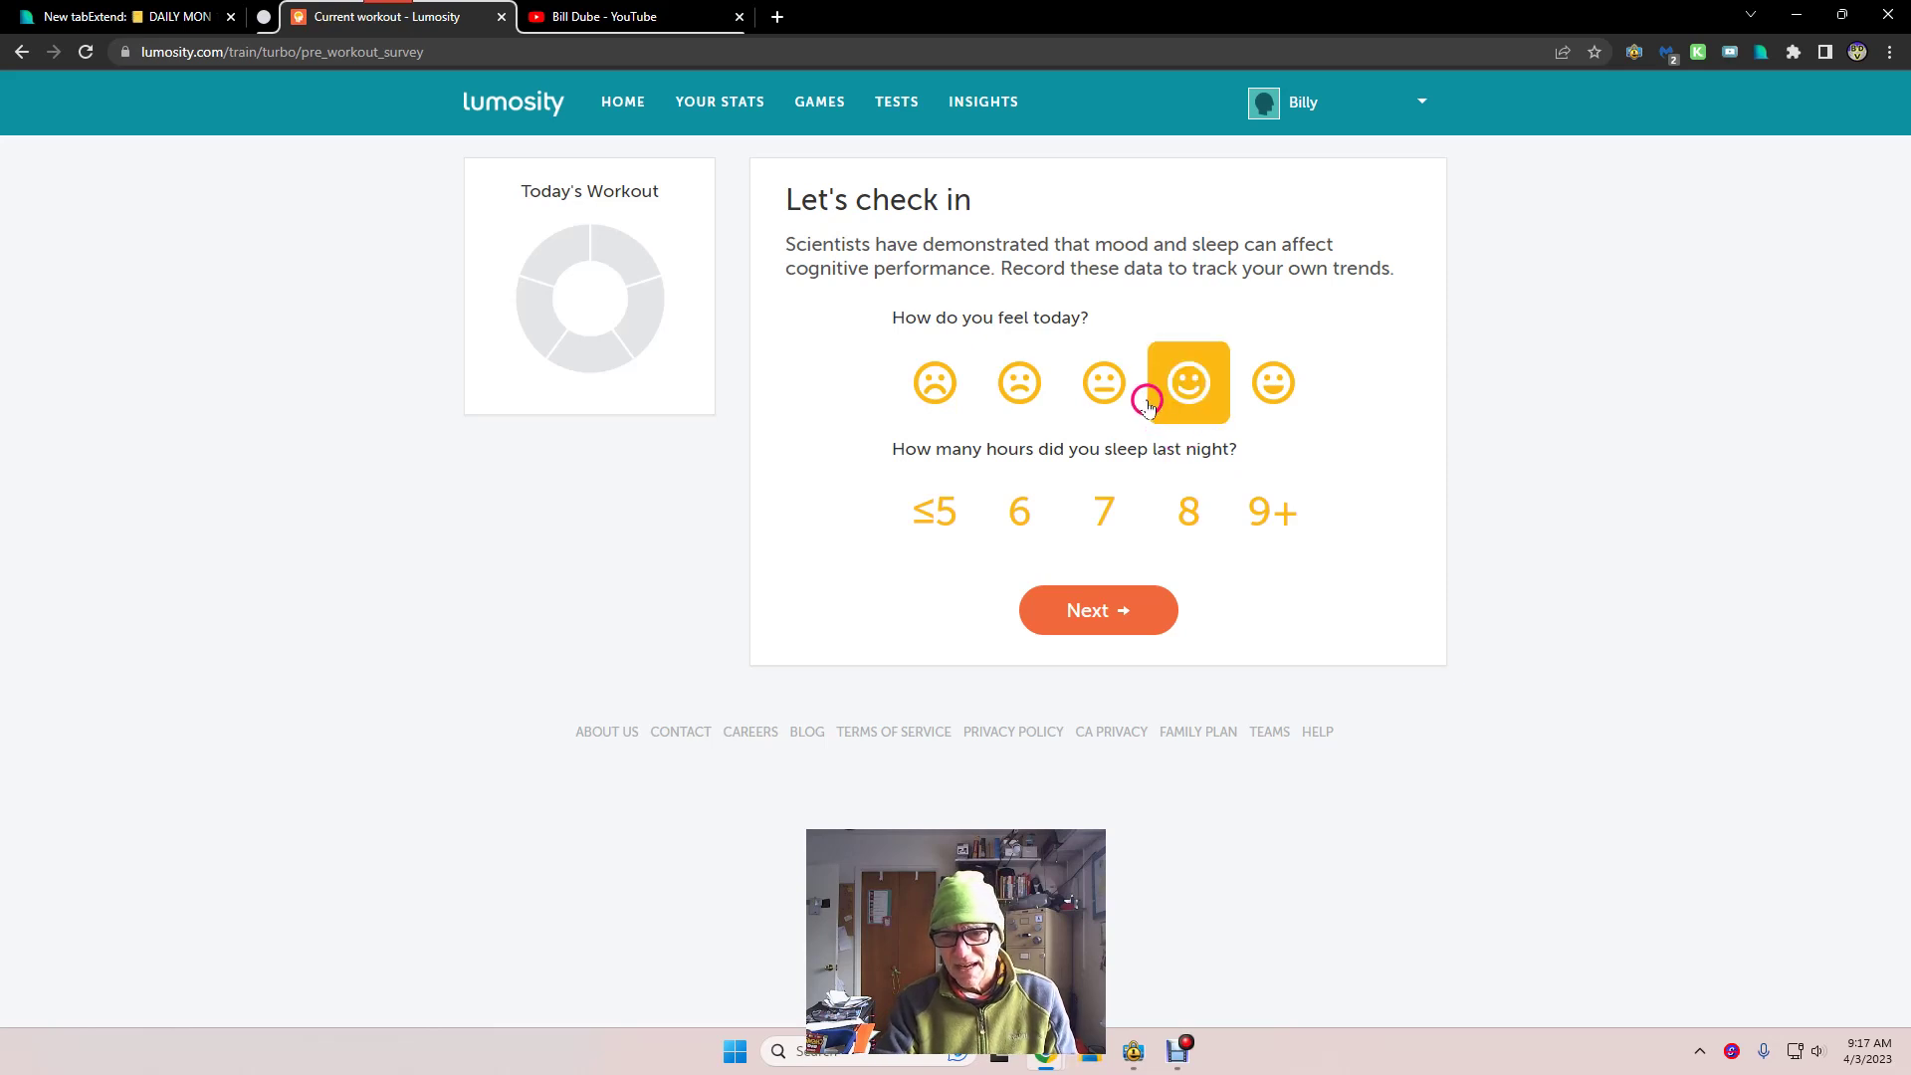
{"action": "left_click", "coordinate": [1181, 521]}
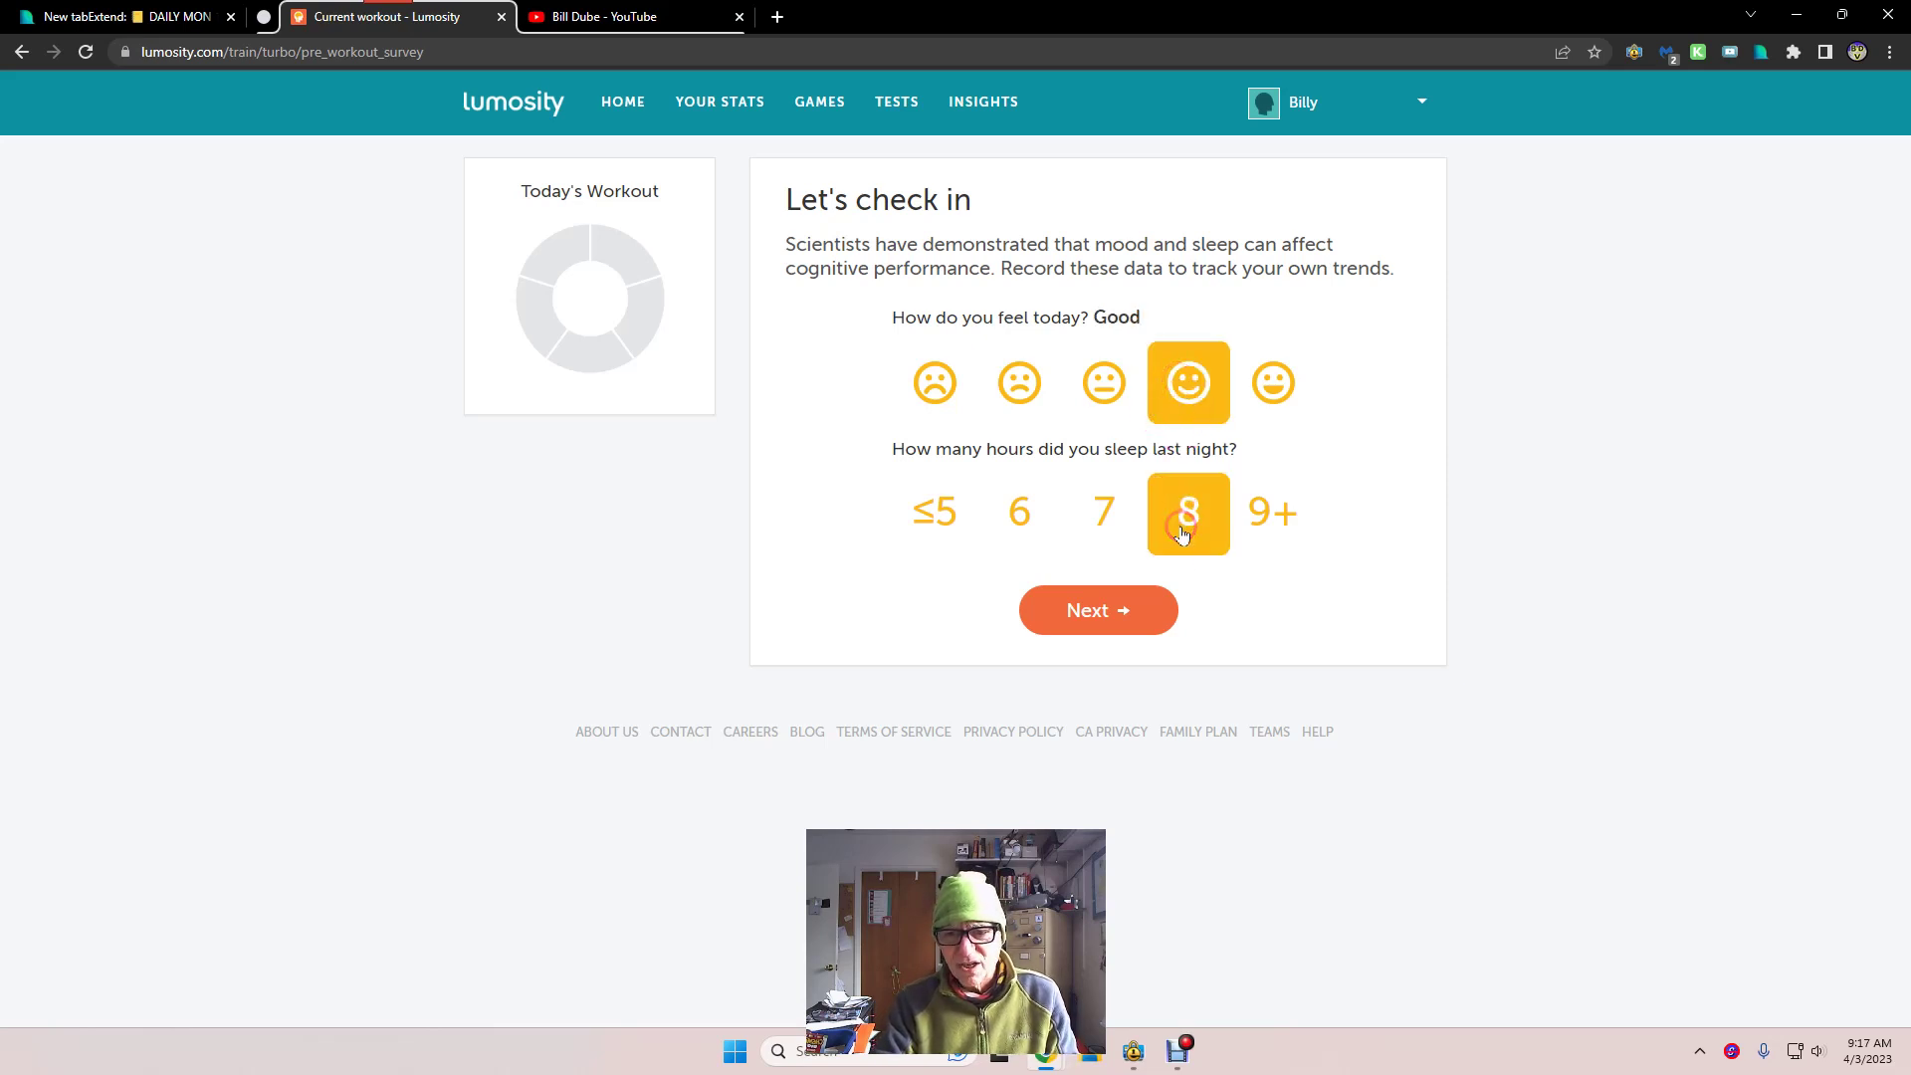
{"action": "left_click", "coordinate": [1104, 612]}
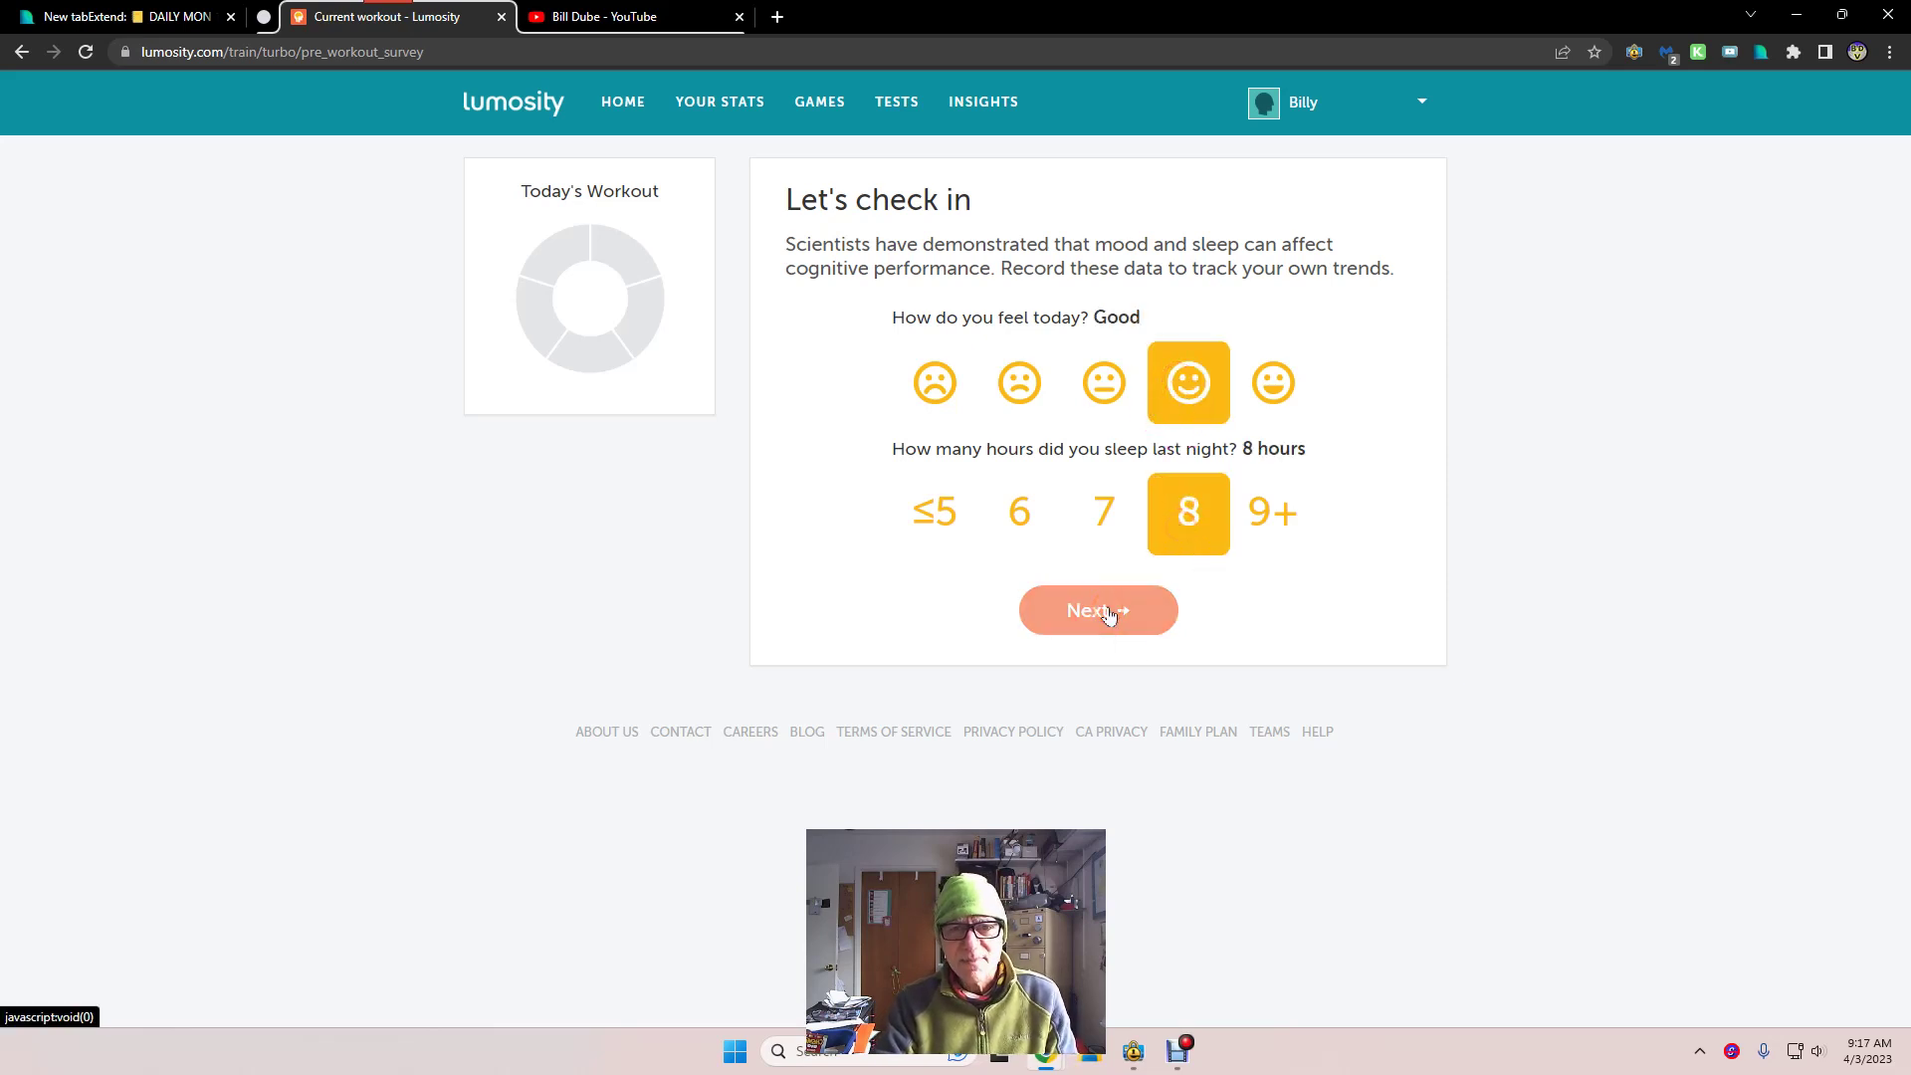
{"action": "left_click", "coordinate": [1288, 572]}
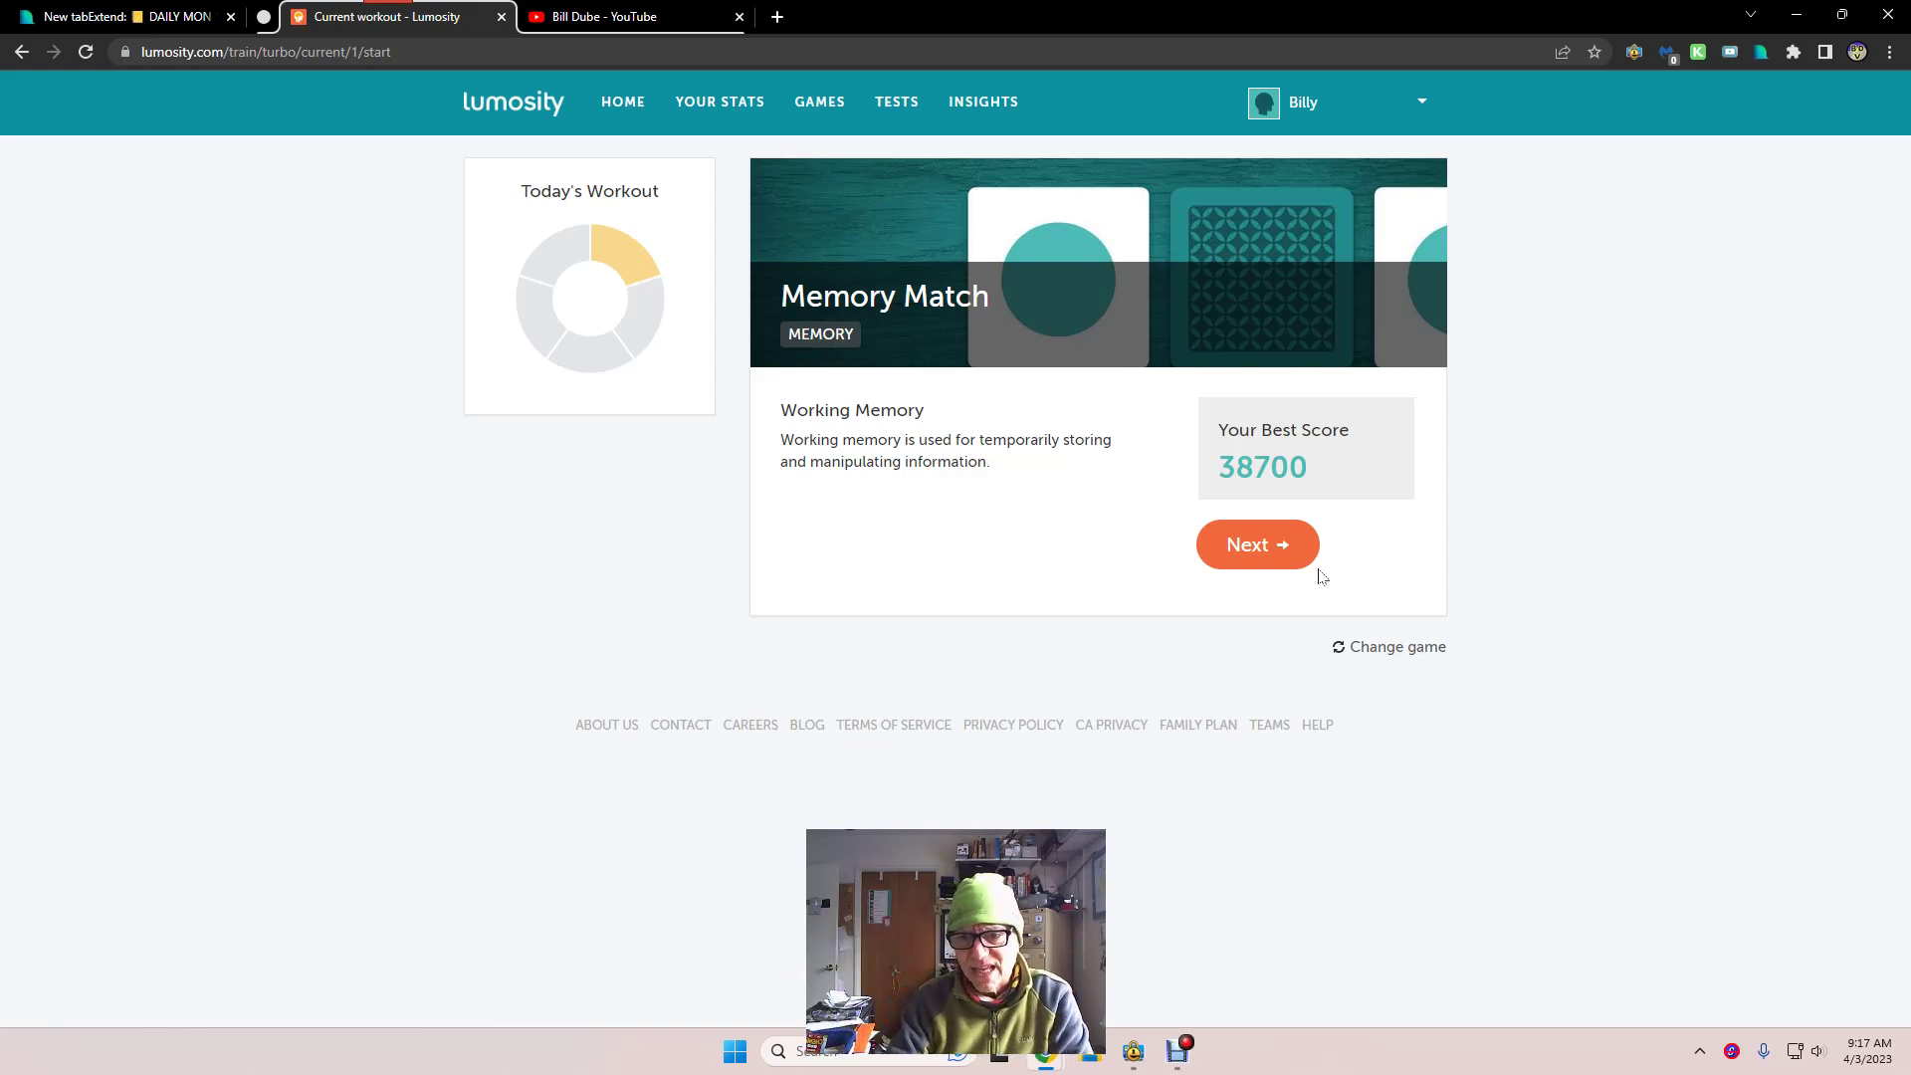
- Launch a Memory Match round from its card and intro screen
{"action": "left_click", "coordinate": [1250, 547]}
{"action": "left_click", "coordinate": [1236, 547]}
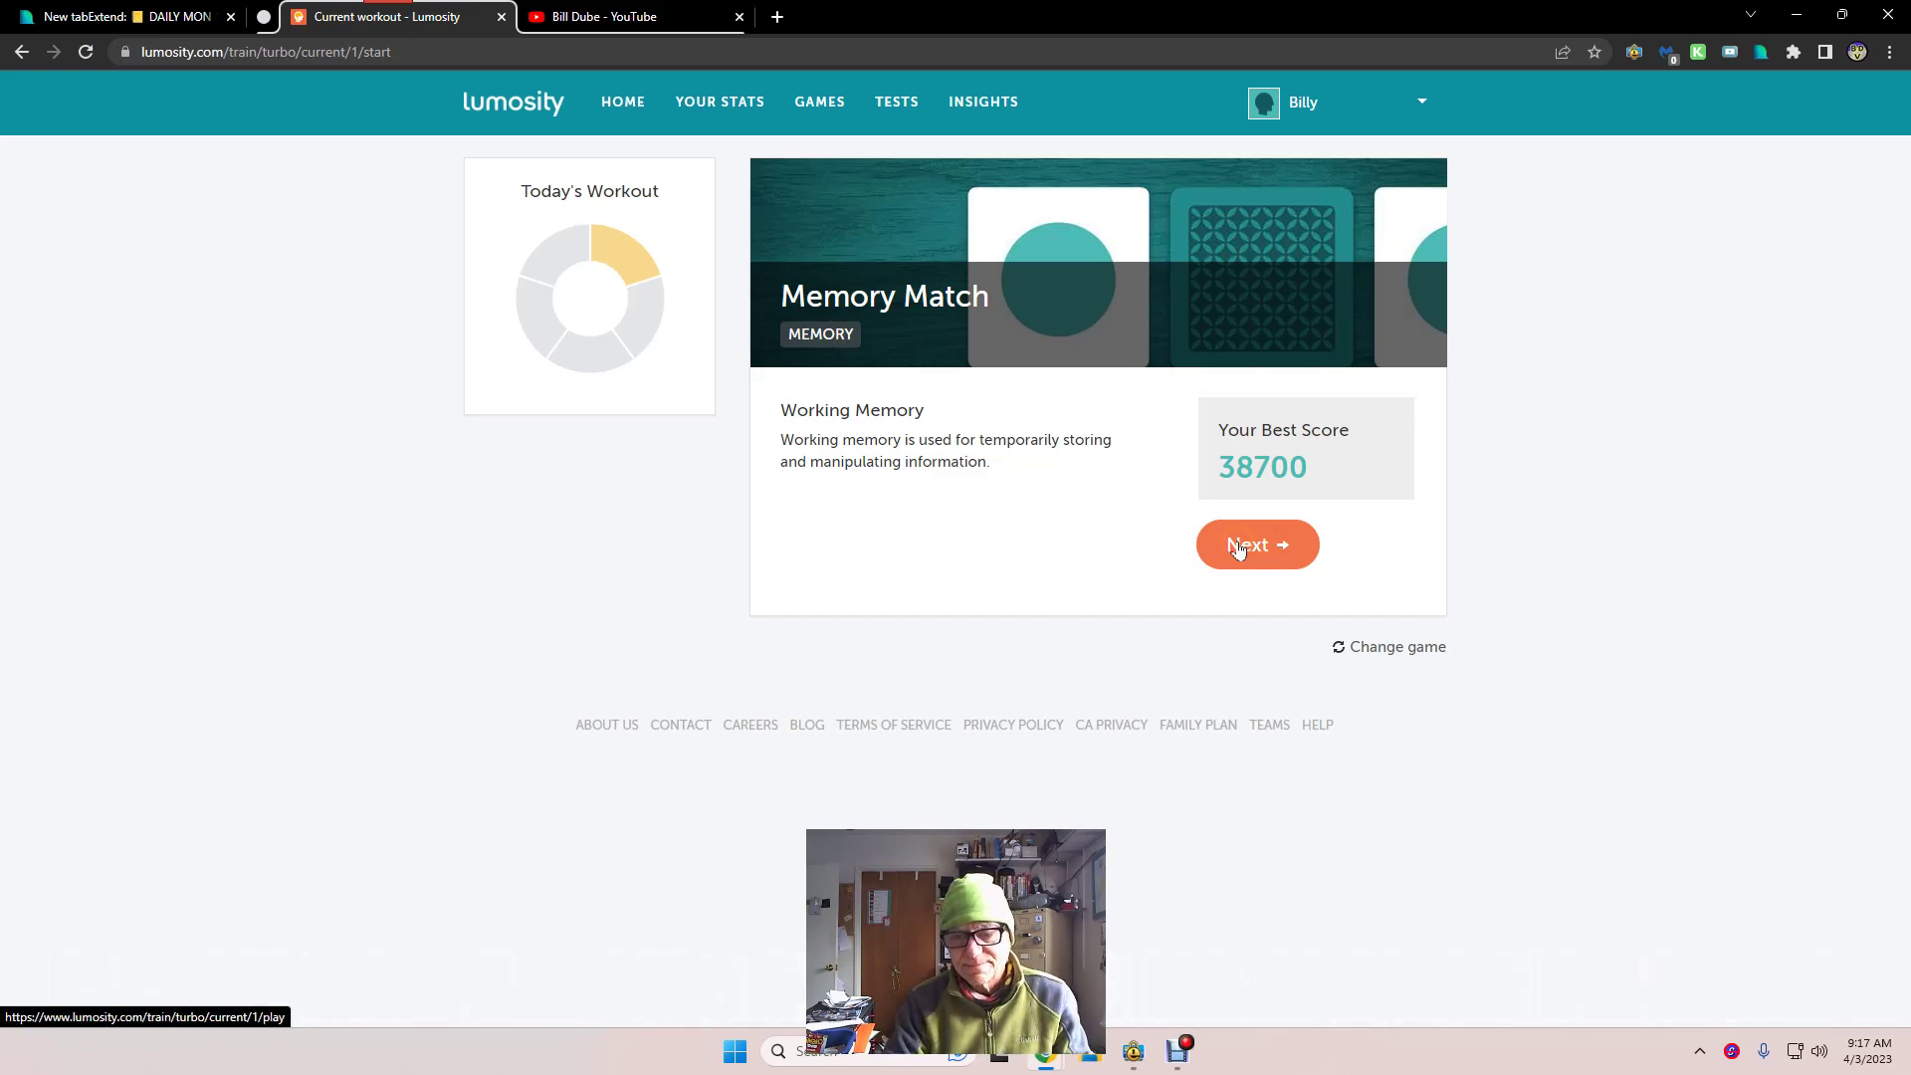
{"action": "left_click", "coordinate": [1236, 549]}
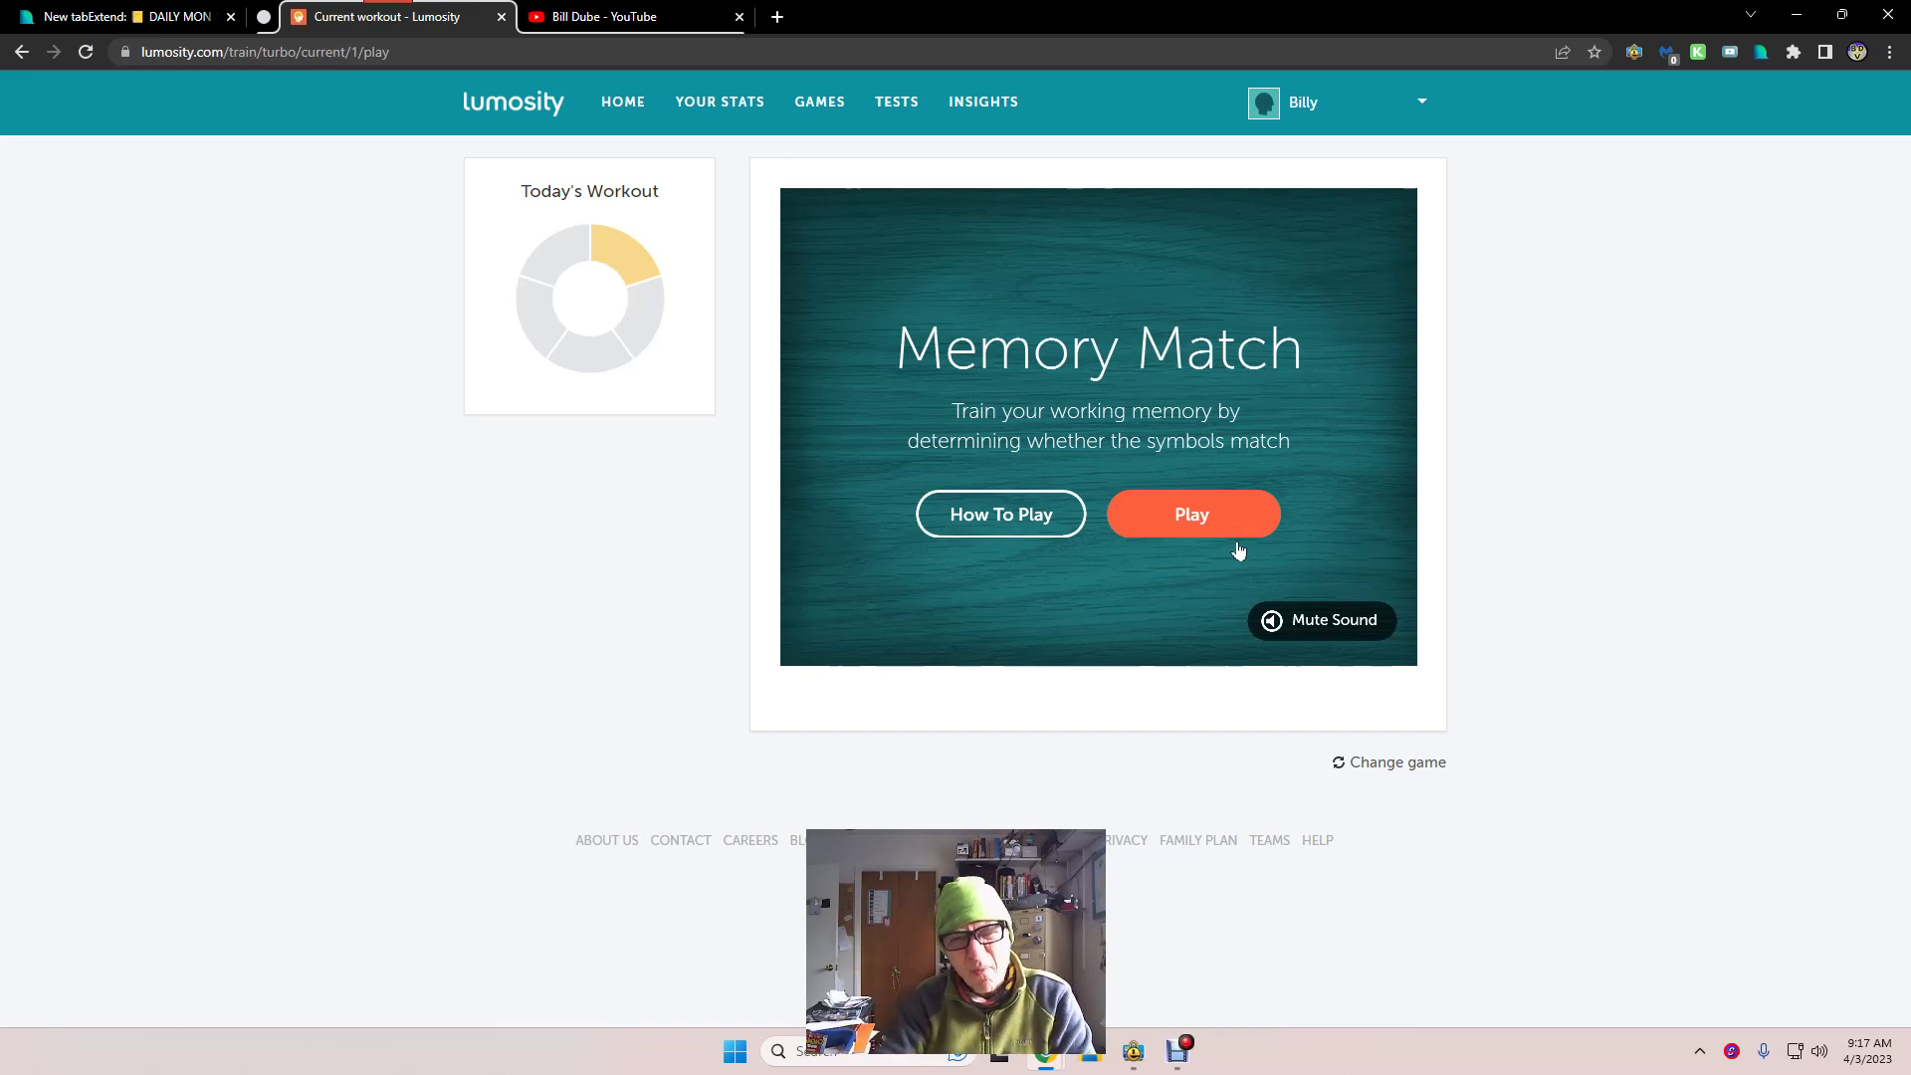
{"action": "left_click", "coordinate": [1234, 540]}
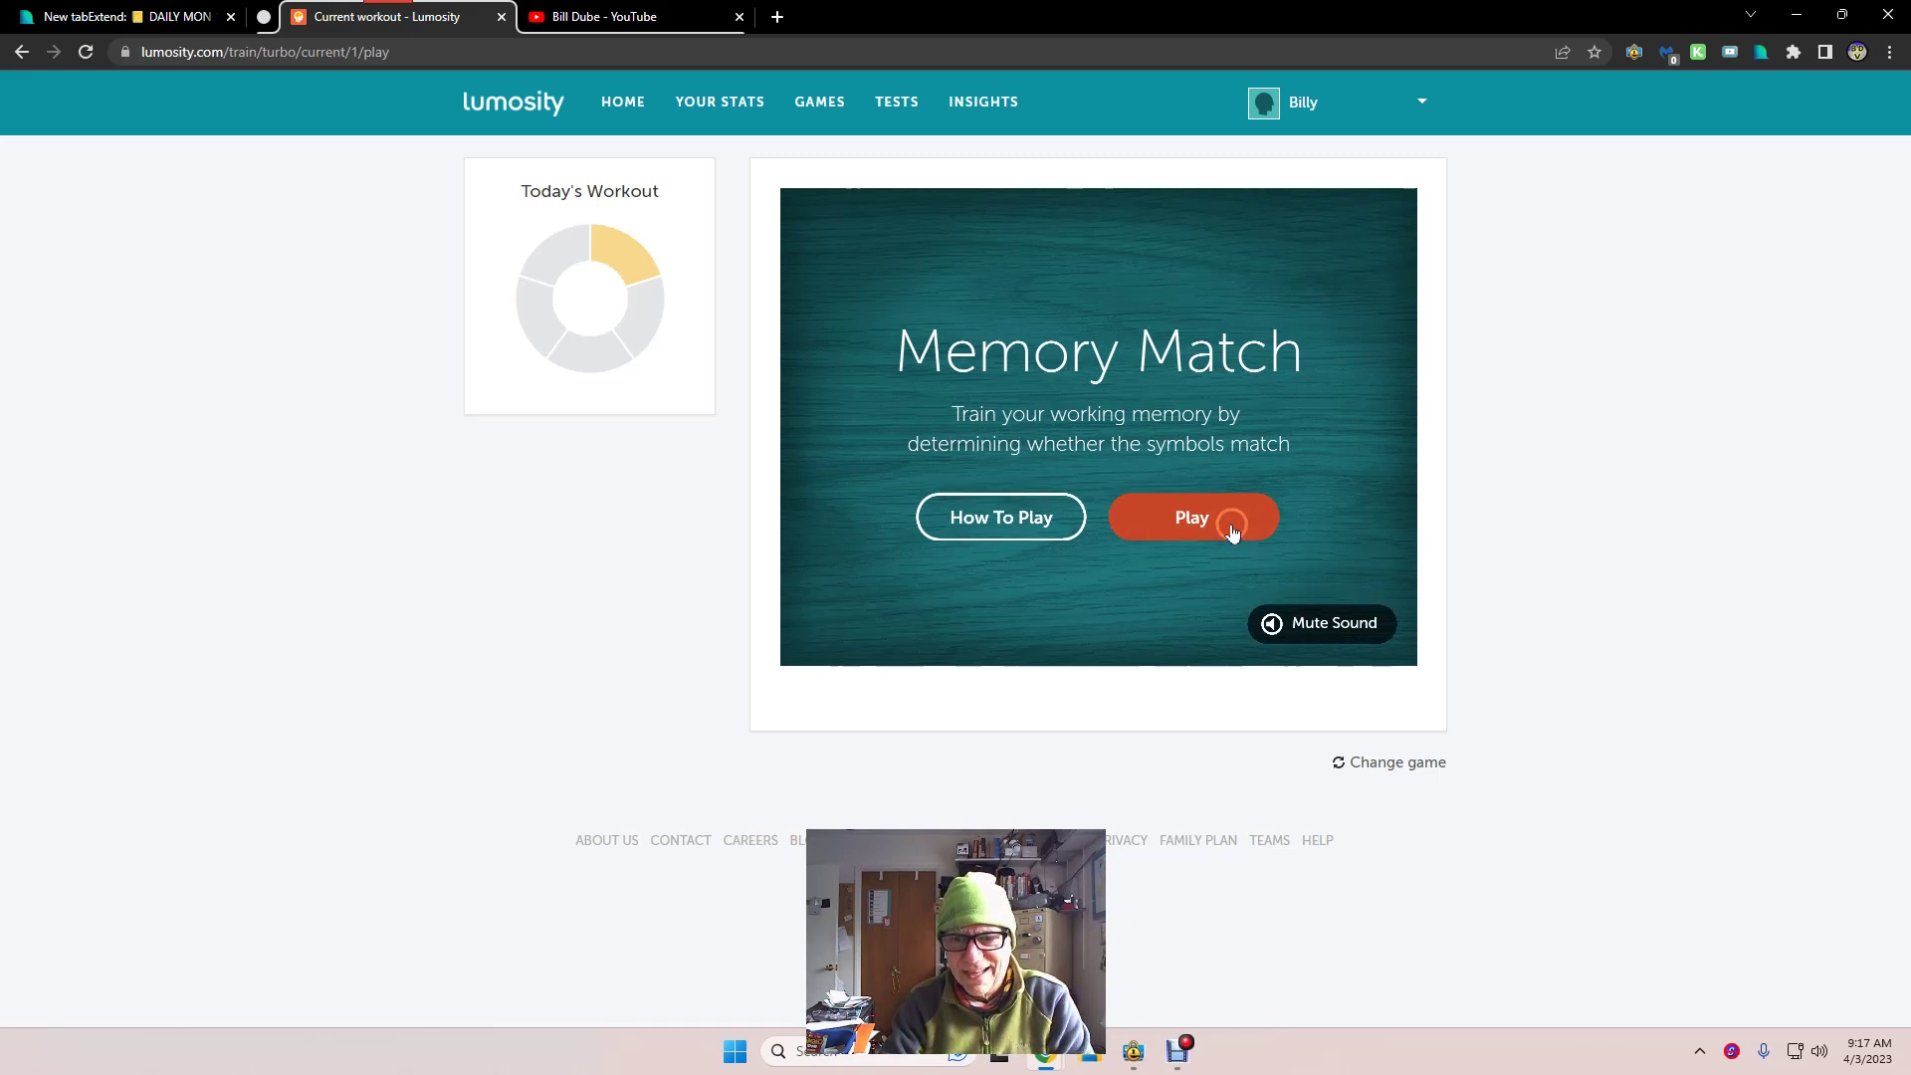
{"action": "left_click", "coordinate": [1428, 548]}
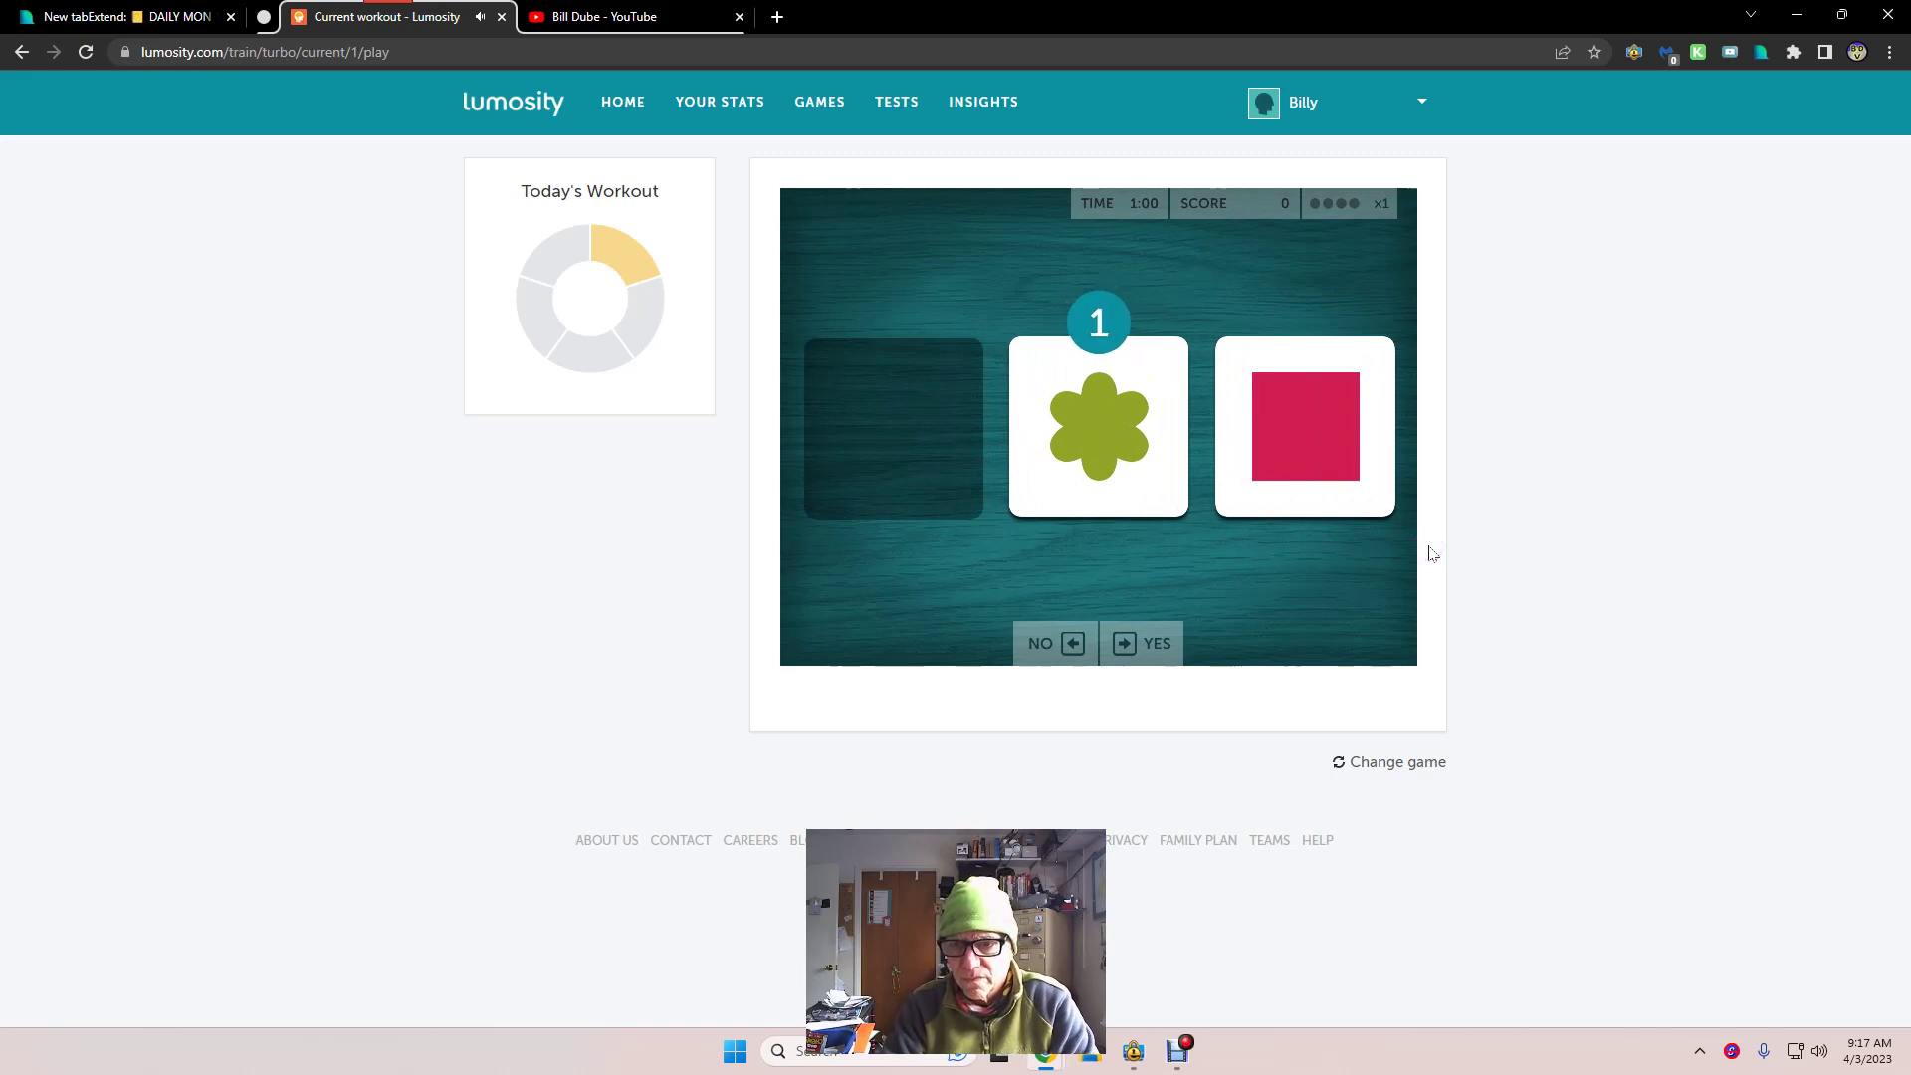
- Answer Memory Match cards with Left/Right (No/Yes) until time runs out, scoring 36600
{"action": "key", "text": "Left"}
{"action": "key", "text": "Left"}
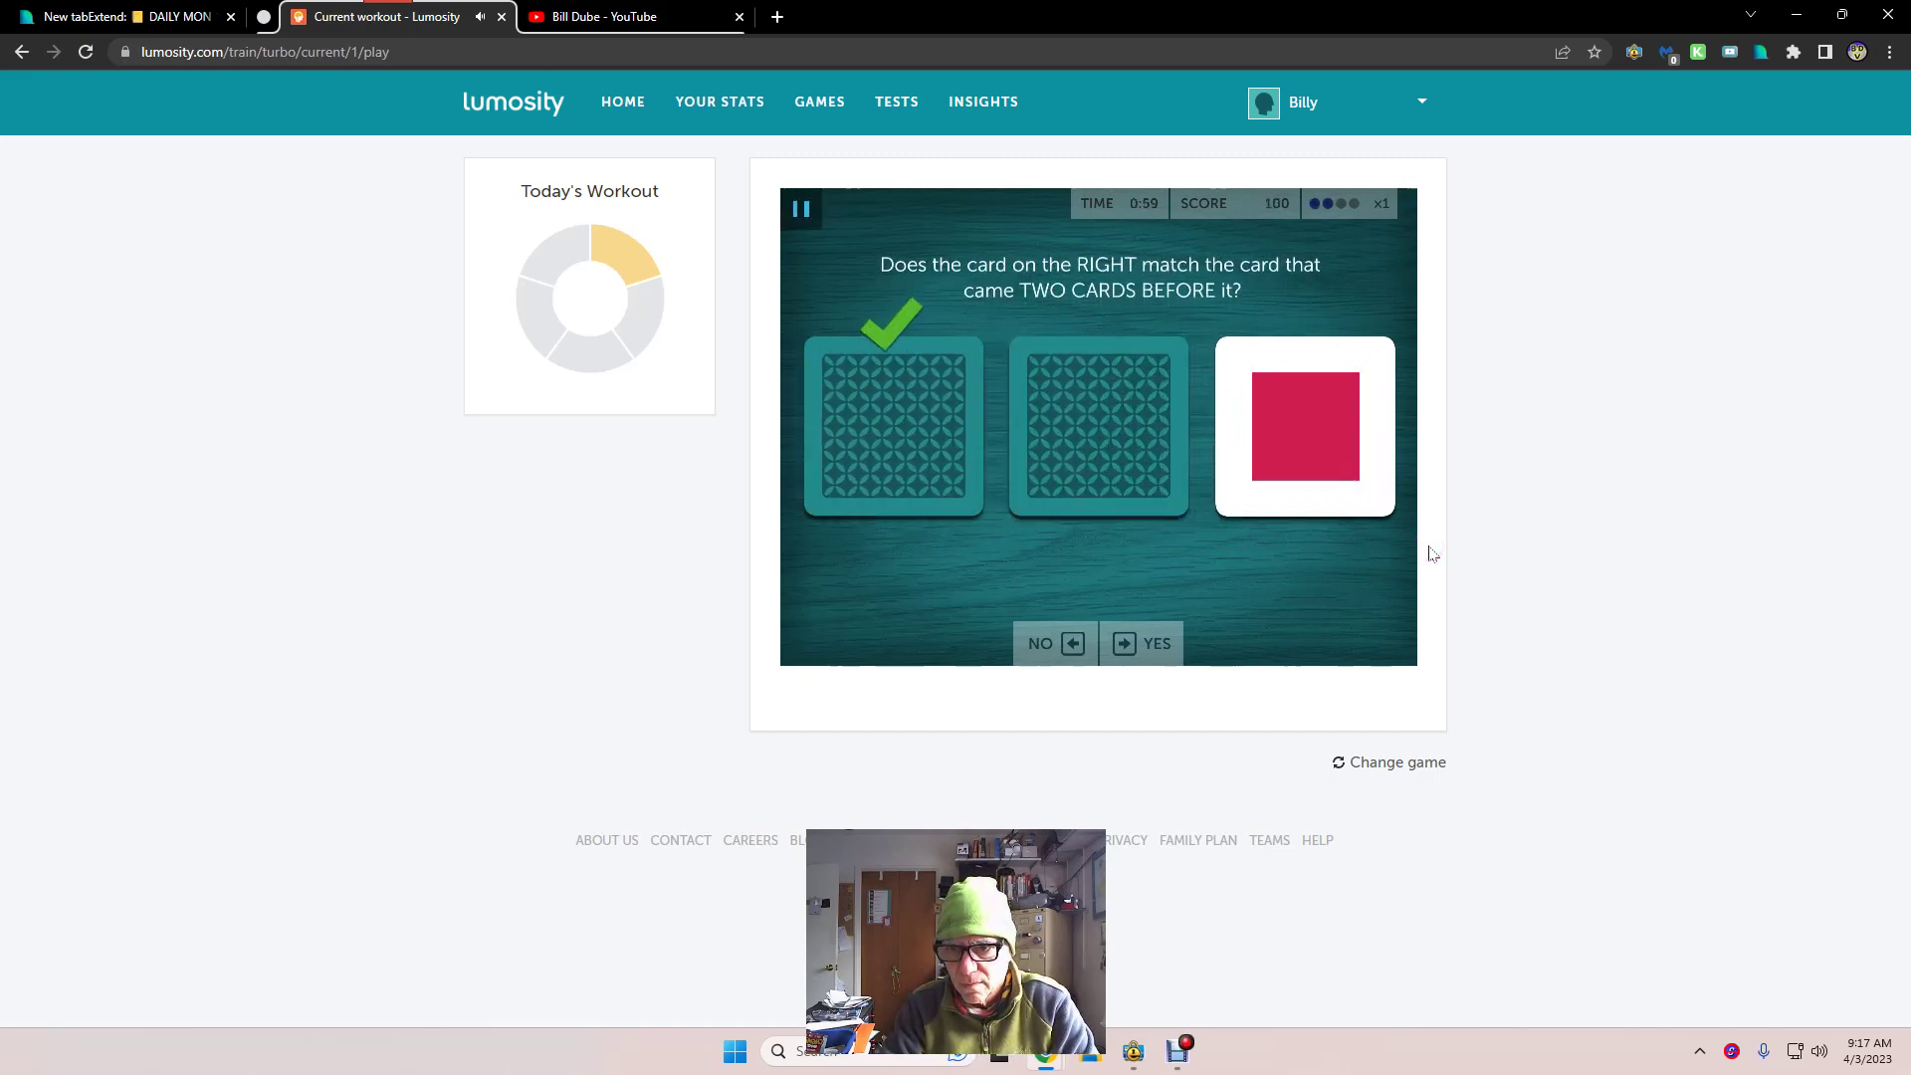
{"action": "key", "text": "Right"}
{"action": "key", "text": "Right"}
{"action": "key", "text": "Right"}
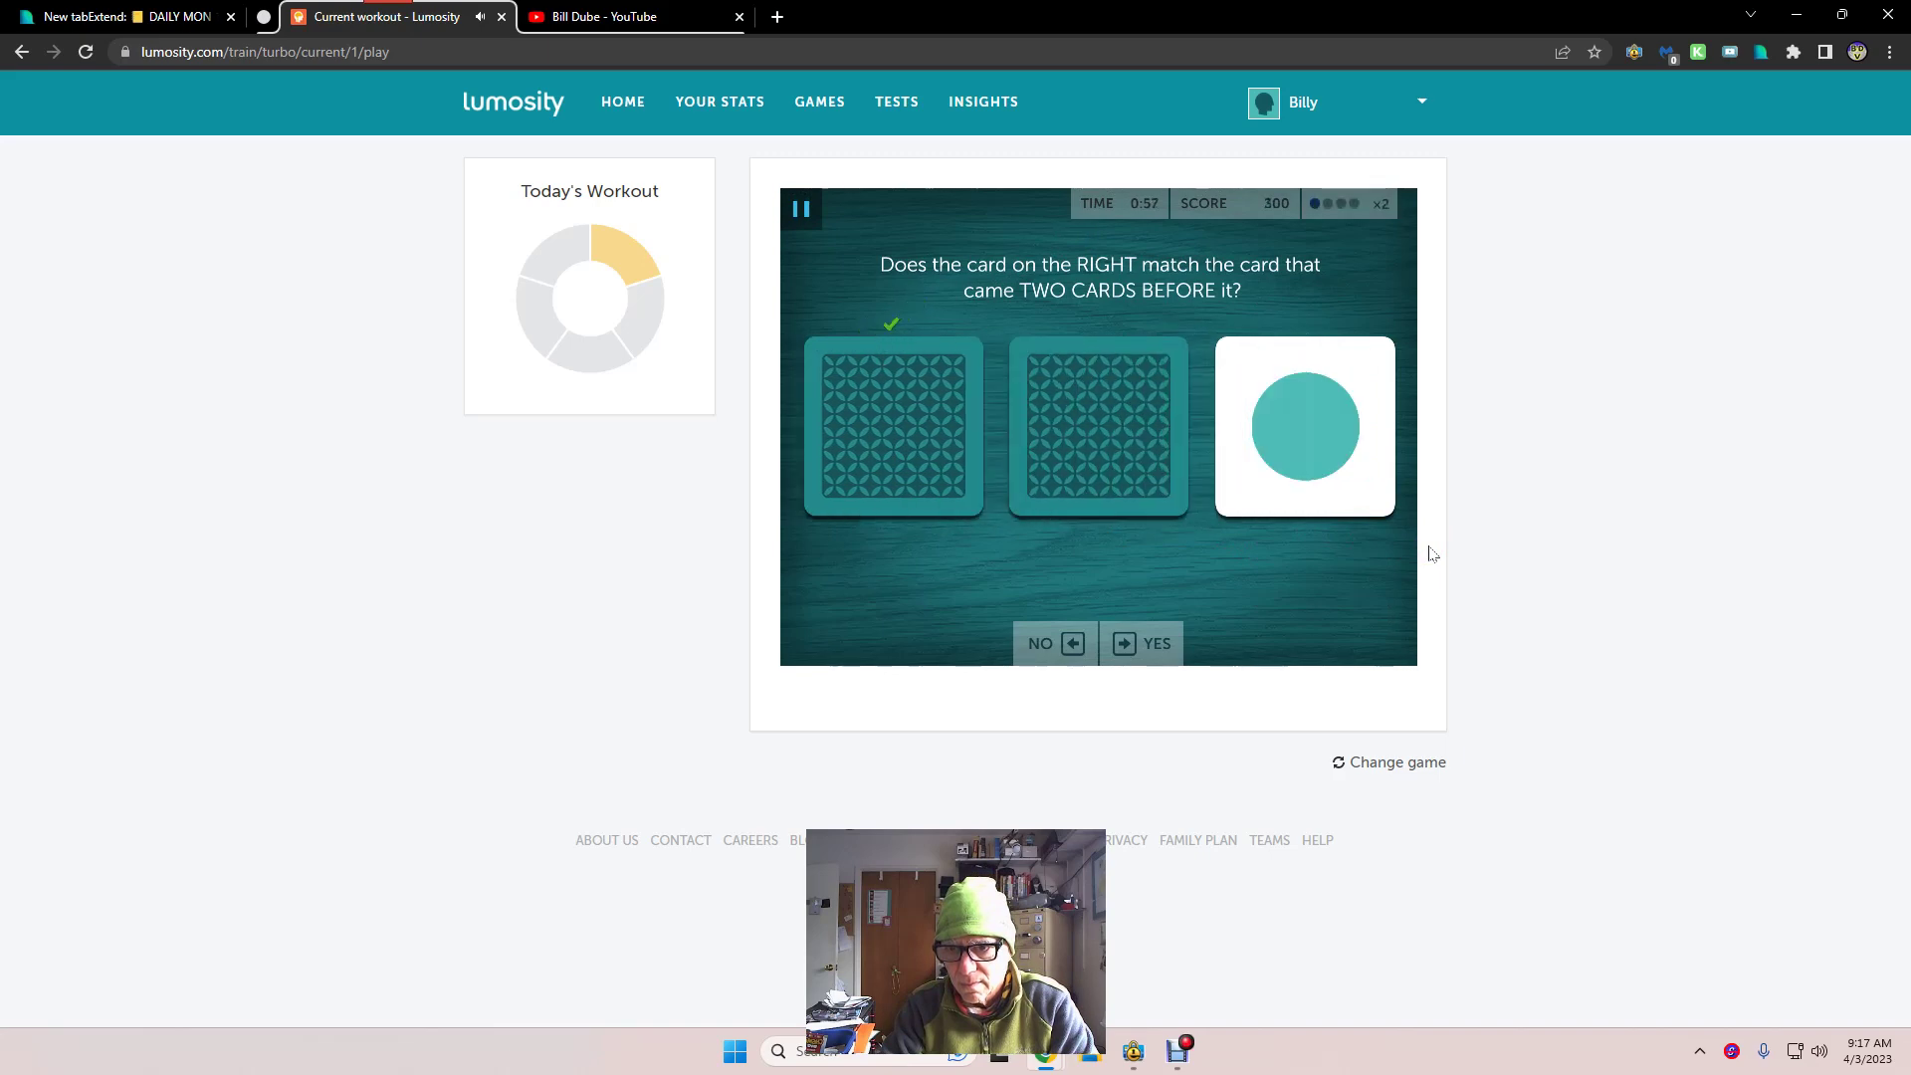
{"action": "key", "text": "Right"}
{"action": "key", "text": "Right"}
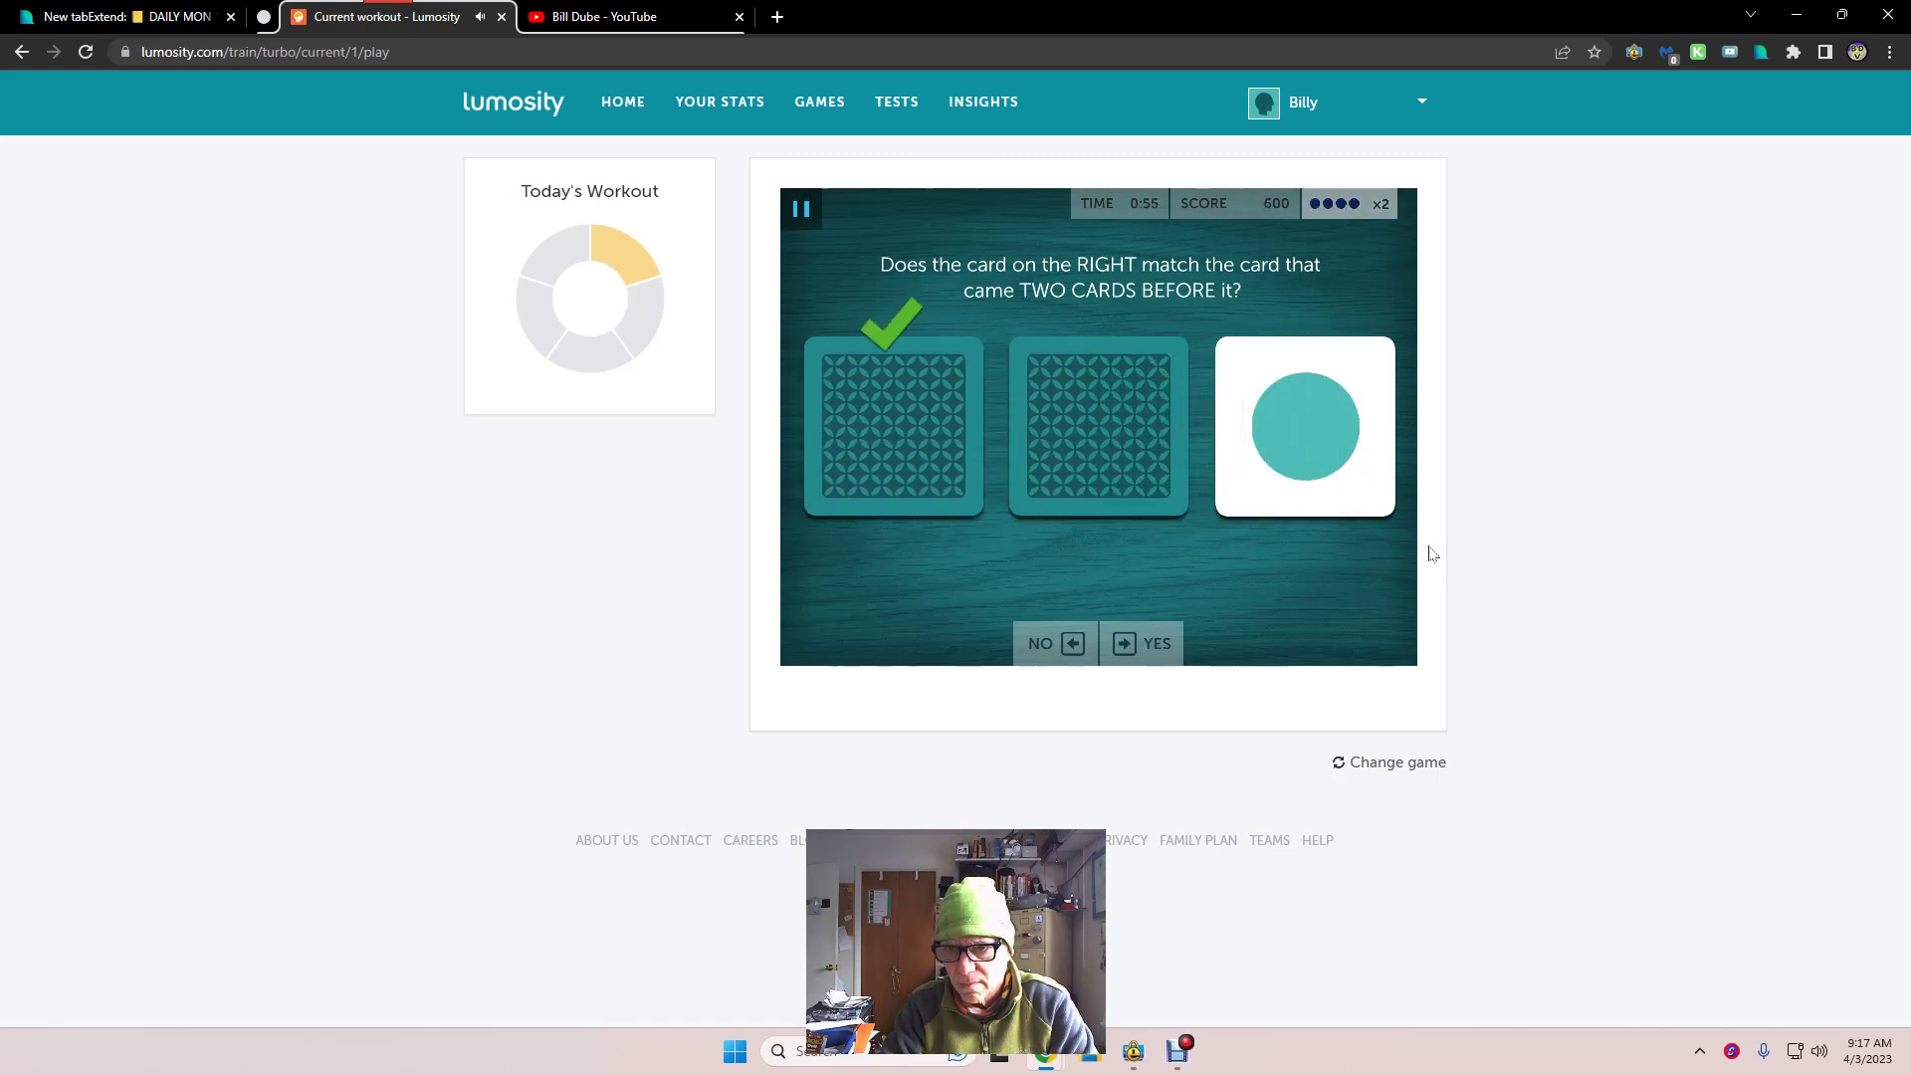
{"action": "key", "text": "Right"}
{"action": "key", "text": "Right"}
{"action": "key", "text": "Left"}
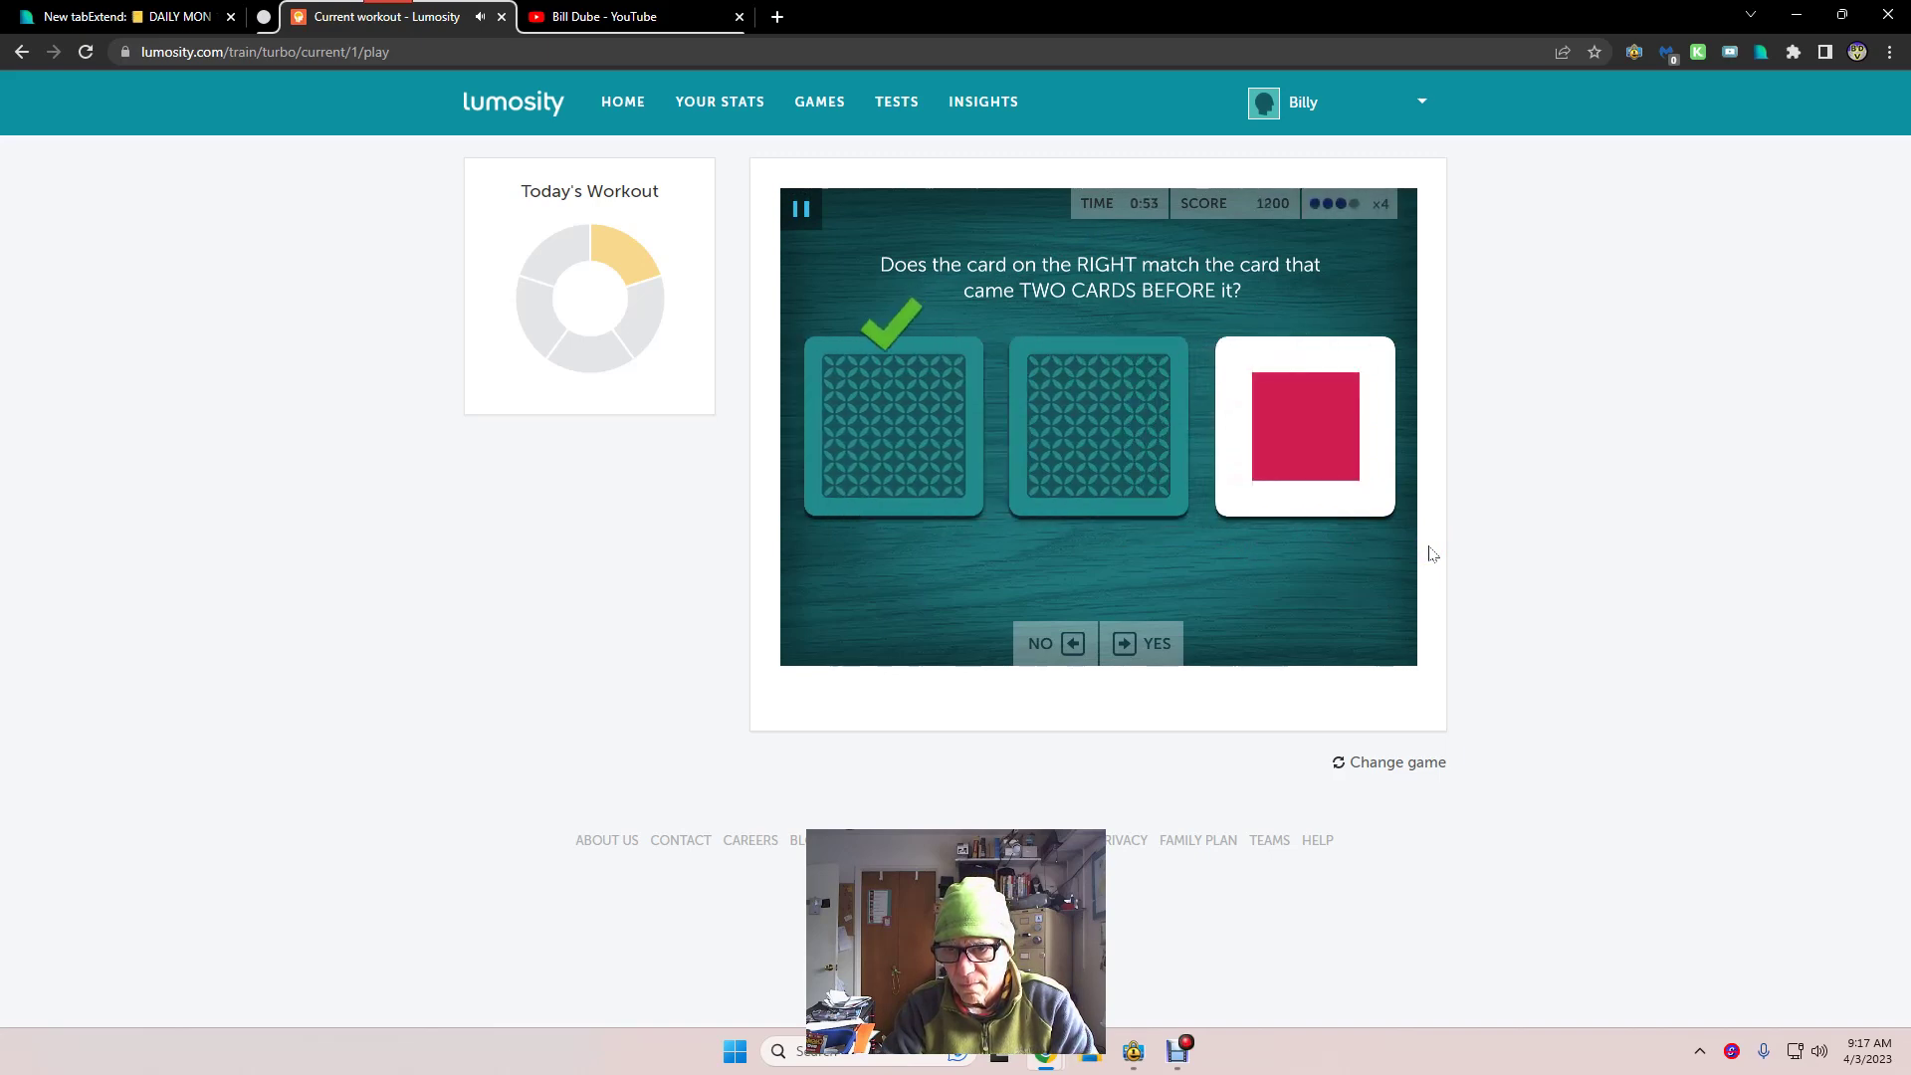
{"action": "key", "text": "Right"}
{"action": "key", "text": "Right"}
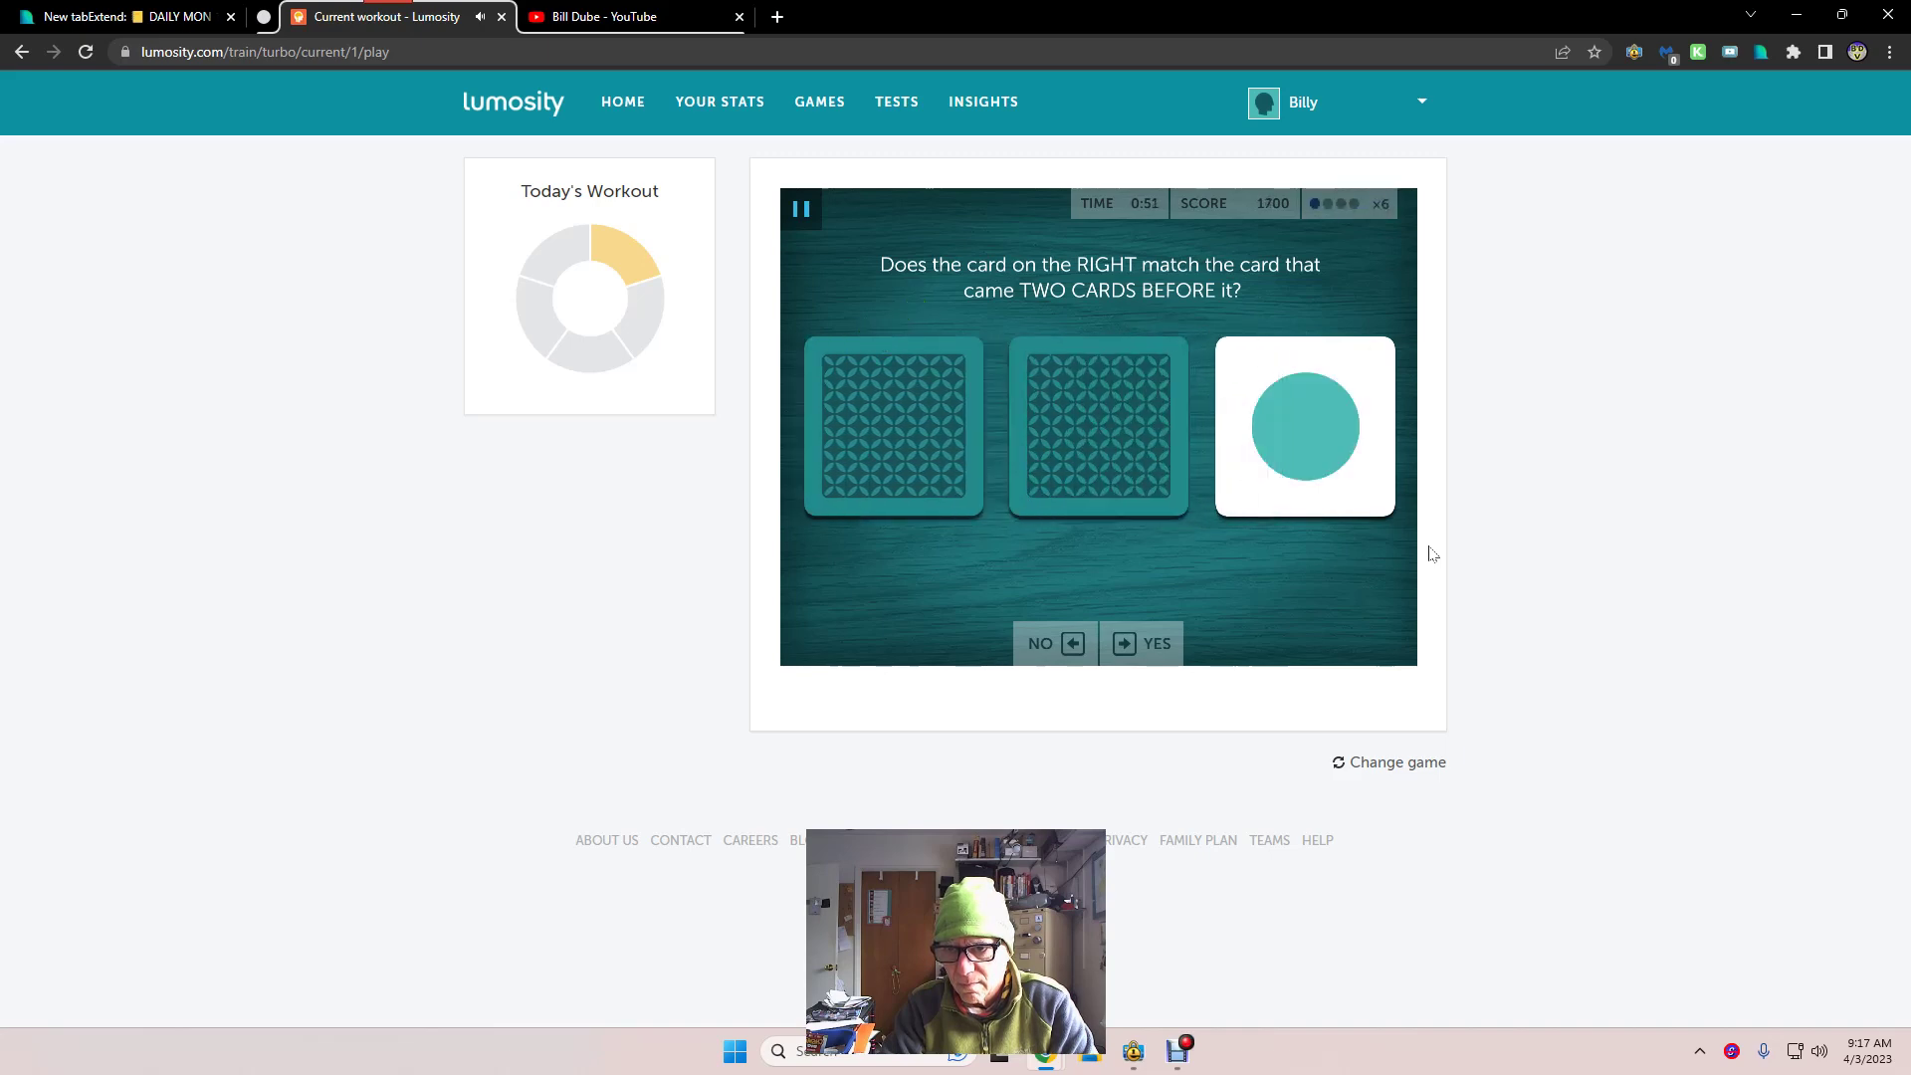
{"action": "key", "text": "Left"}
{"action": "key", "text": "Left"}
{"action": "key", "text": "Left"}
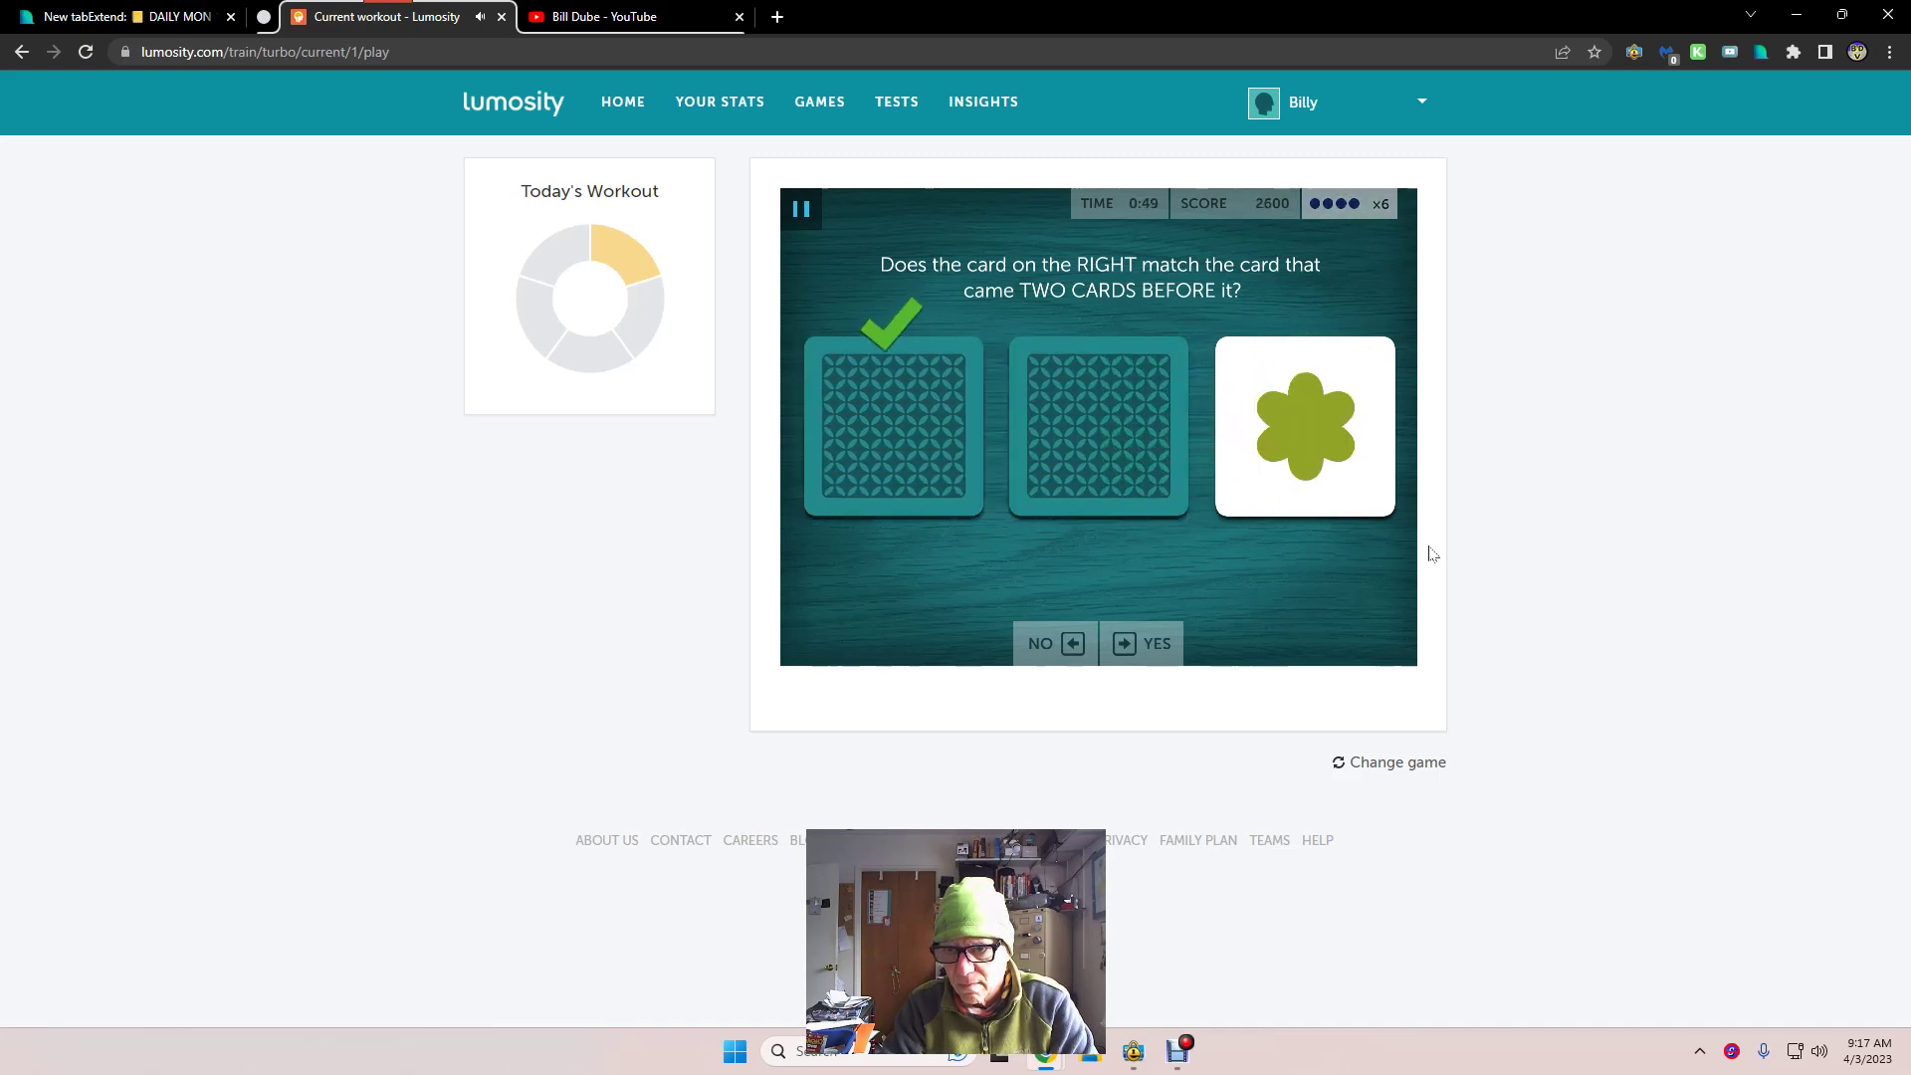
{"action": "key", "text": "Left"}
{"action": "key", "text": "Left"}
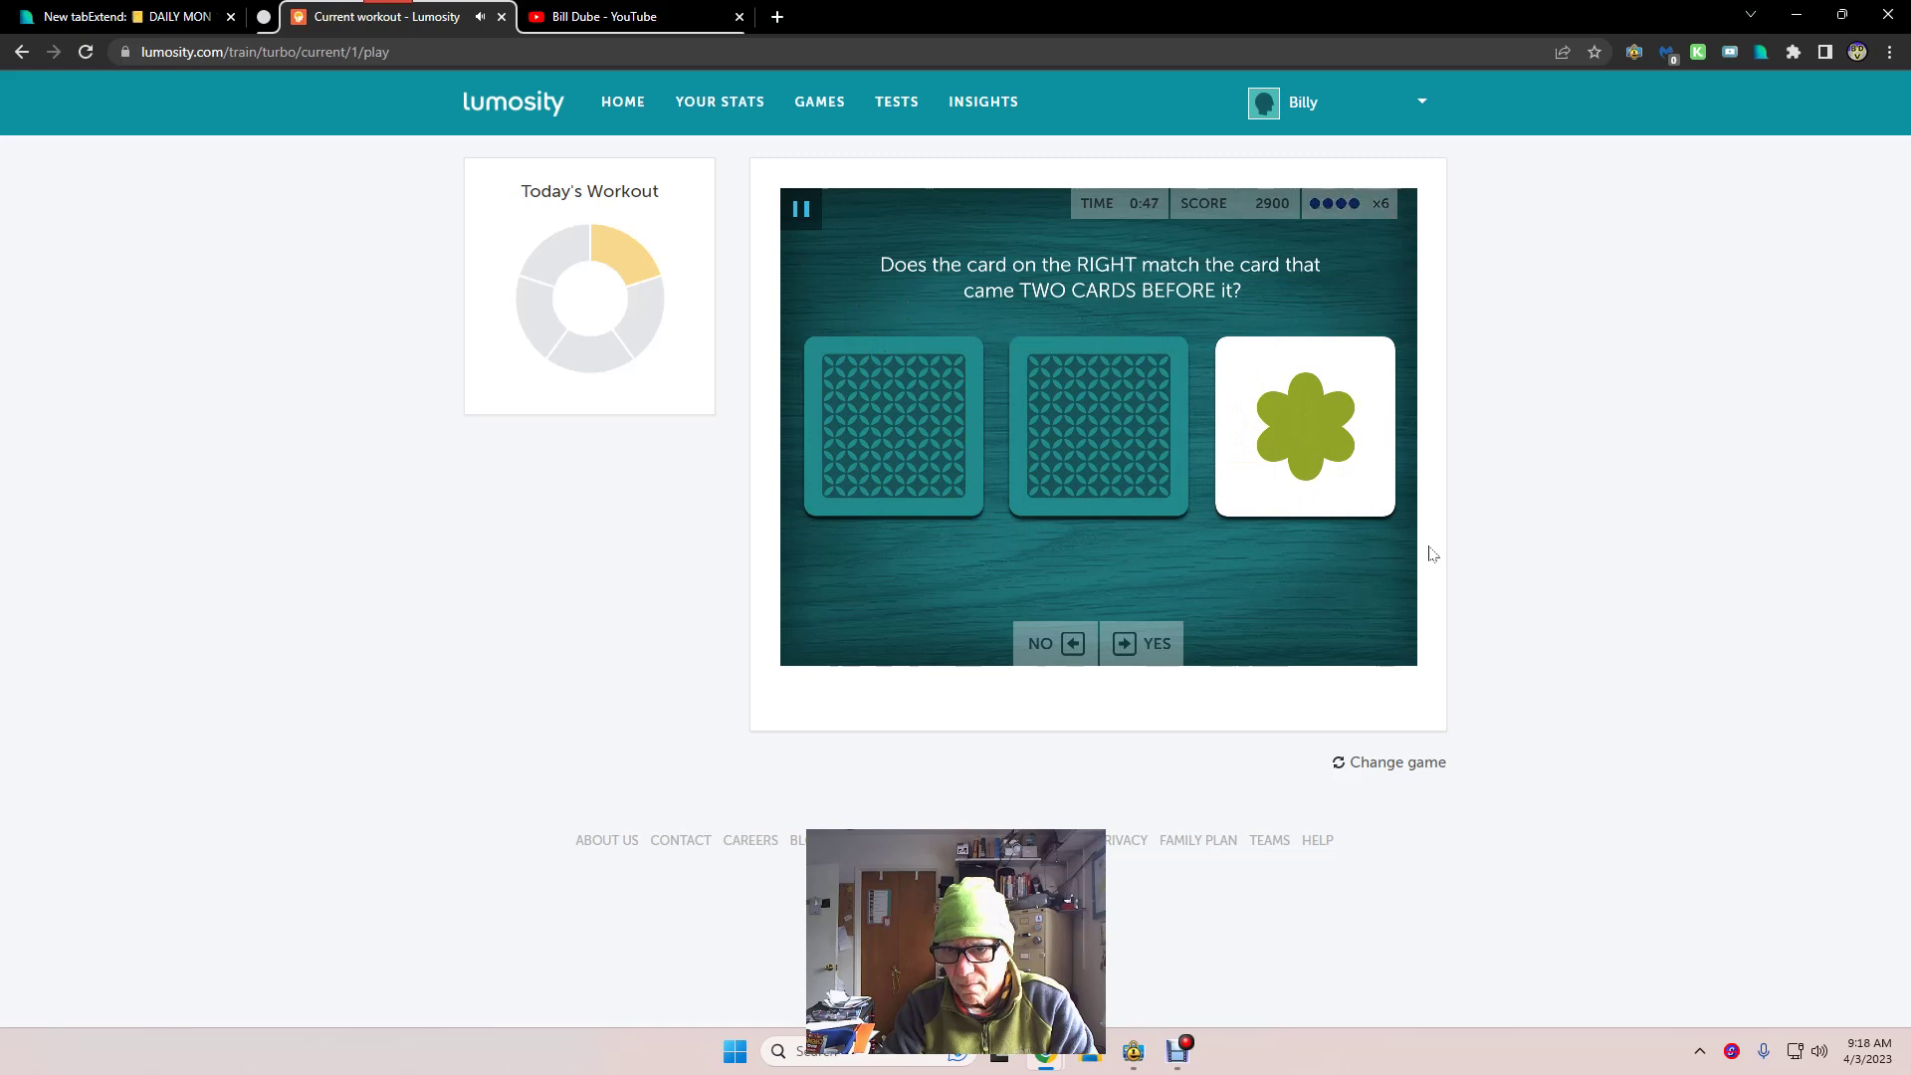
{"action": "key", "text": "Right"}
{"action": "key", "text": "Right"}
{"action": "key", "text": "Right"}
{"action": "key", "text": "Right"}
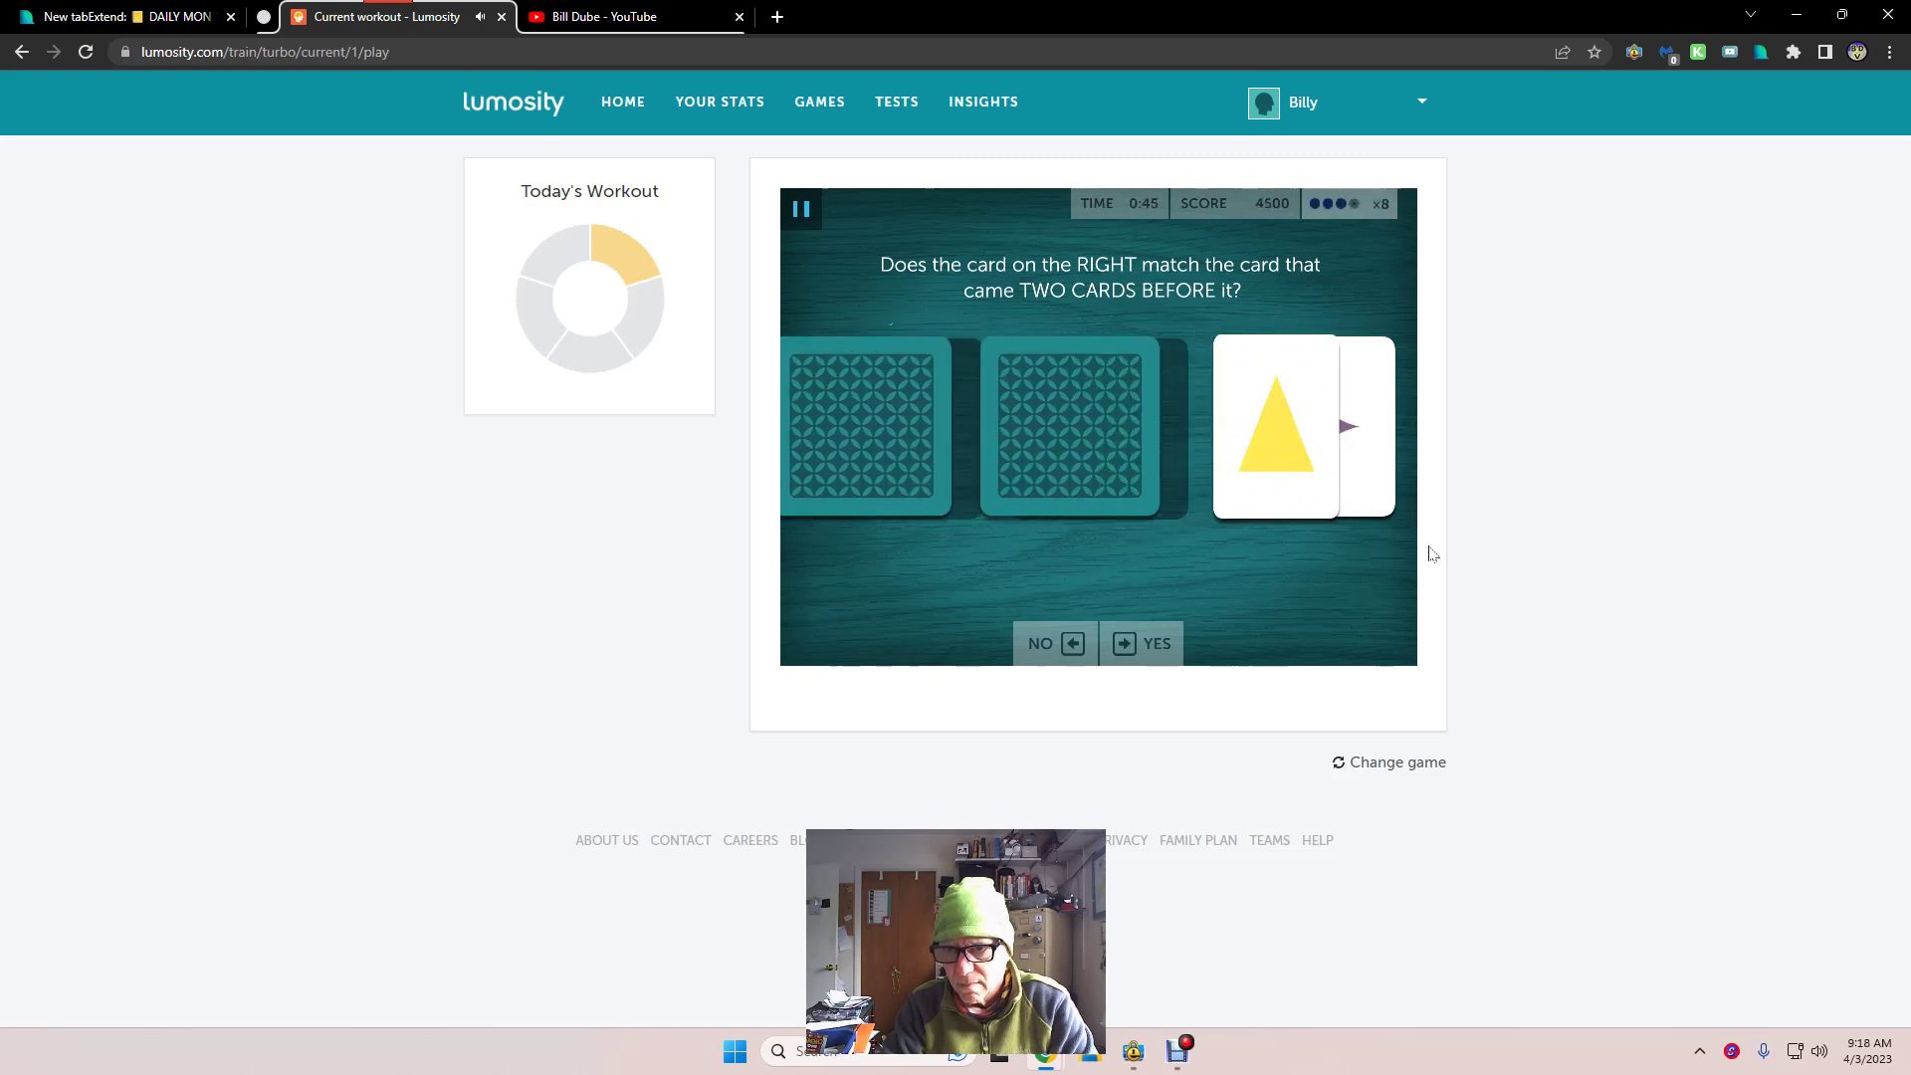
{"action": "key", "text": "Right"}
{"action": "key", "text": "Left"}
{"action": "key", "text": "Right"}
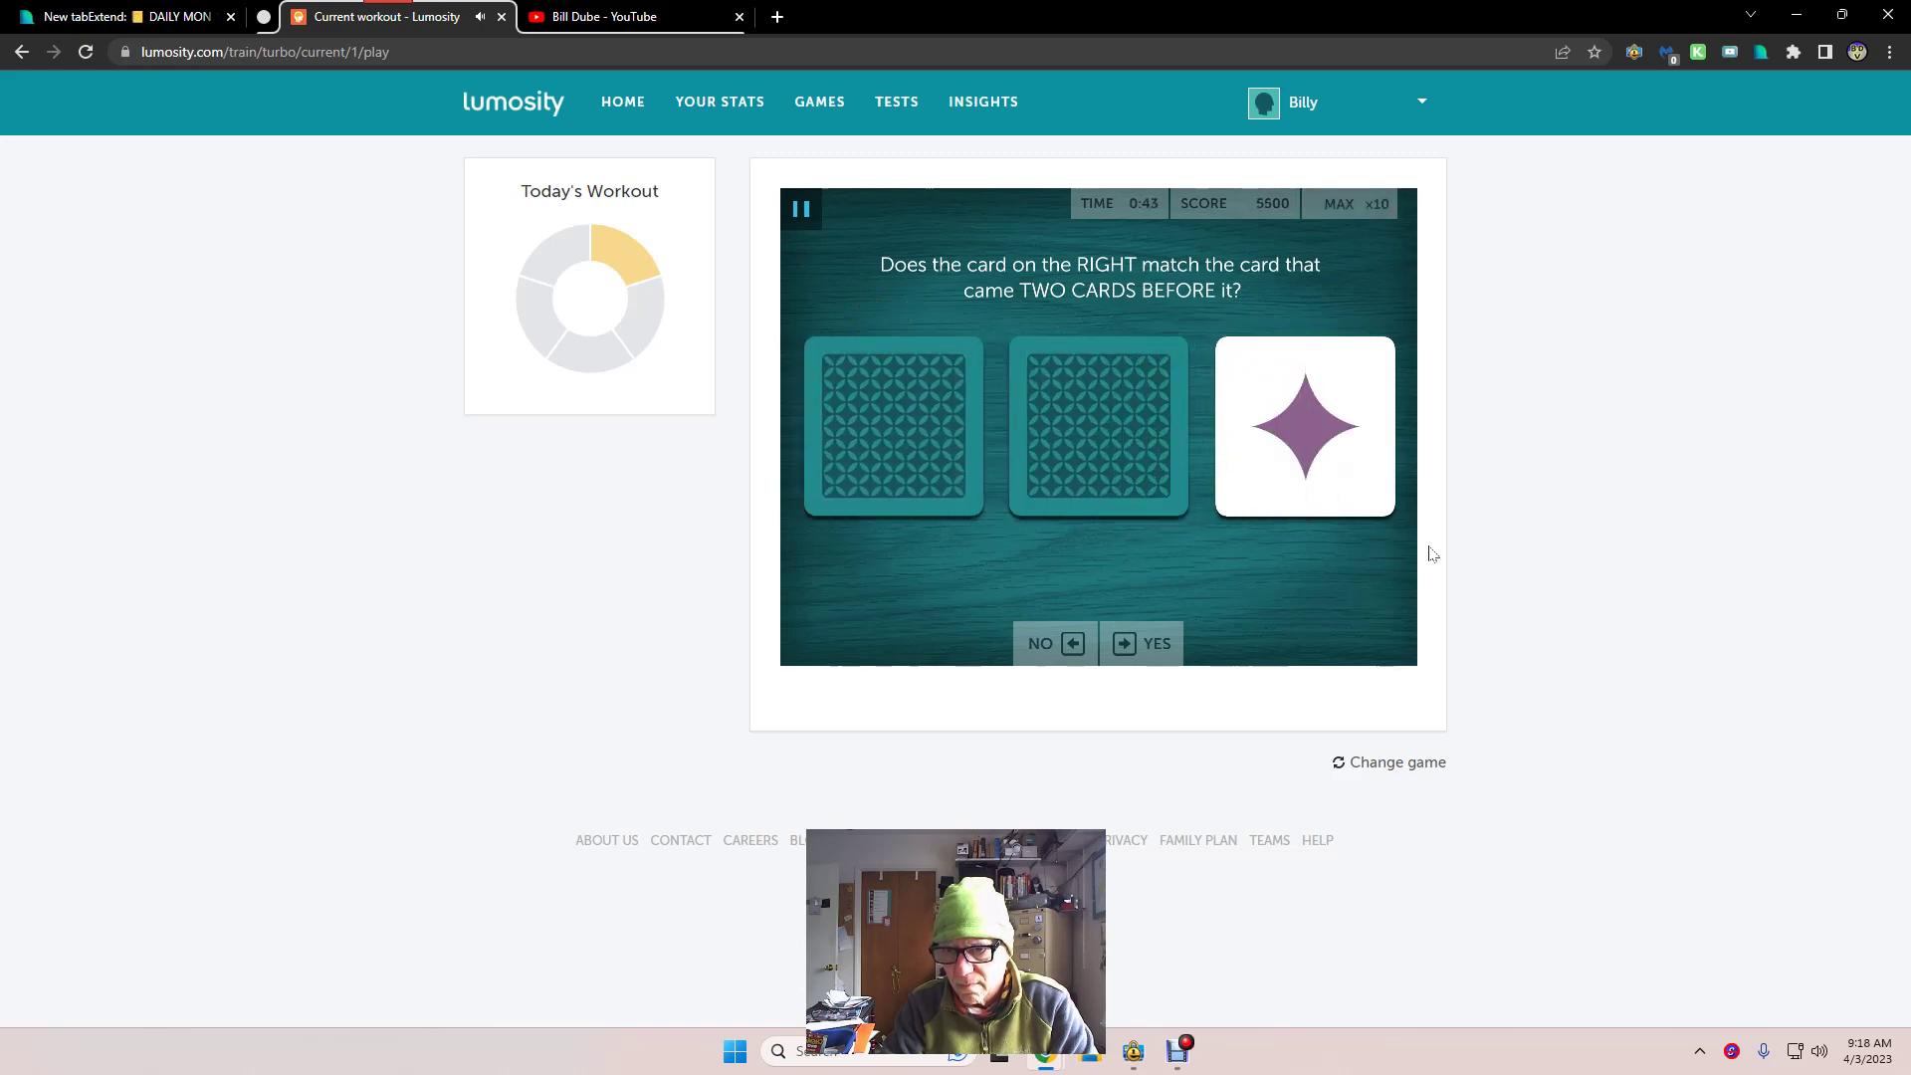
{"action": "key", "text": "Right"}
{"action": "key", "text": "Left"}
{"action": "key", "text": "Right"}
{"action": "key", "text": "Left"}
{"action": "key", "text": "Right"}
{"action": "key", "text": "Right"}
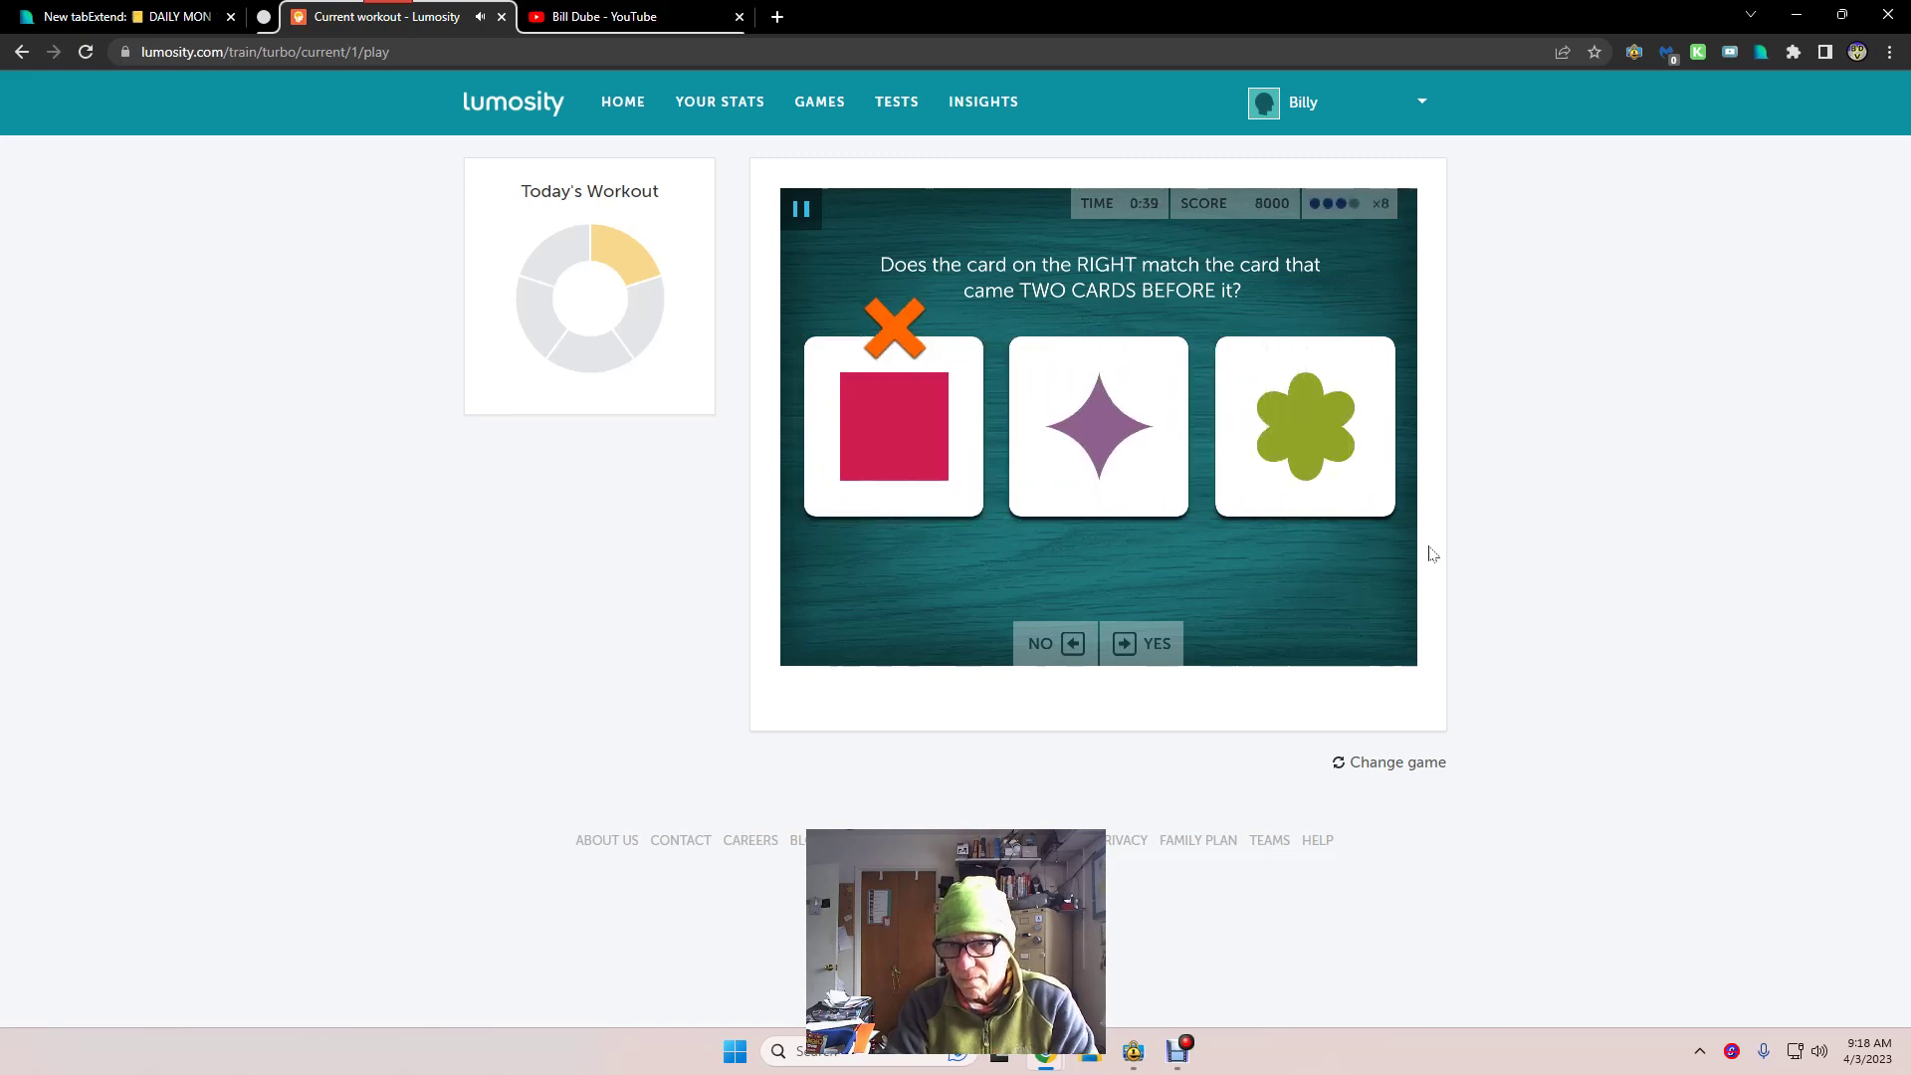
{"action": "key", "text": "Right"}
{"action": "key", "text": "Right"}
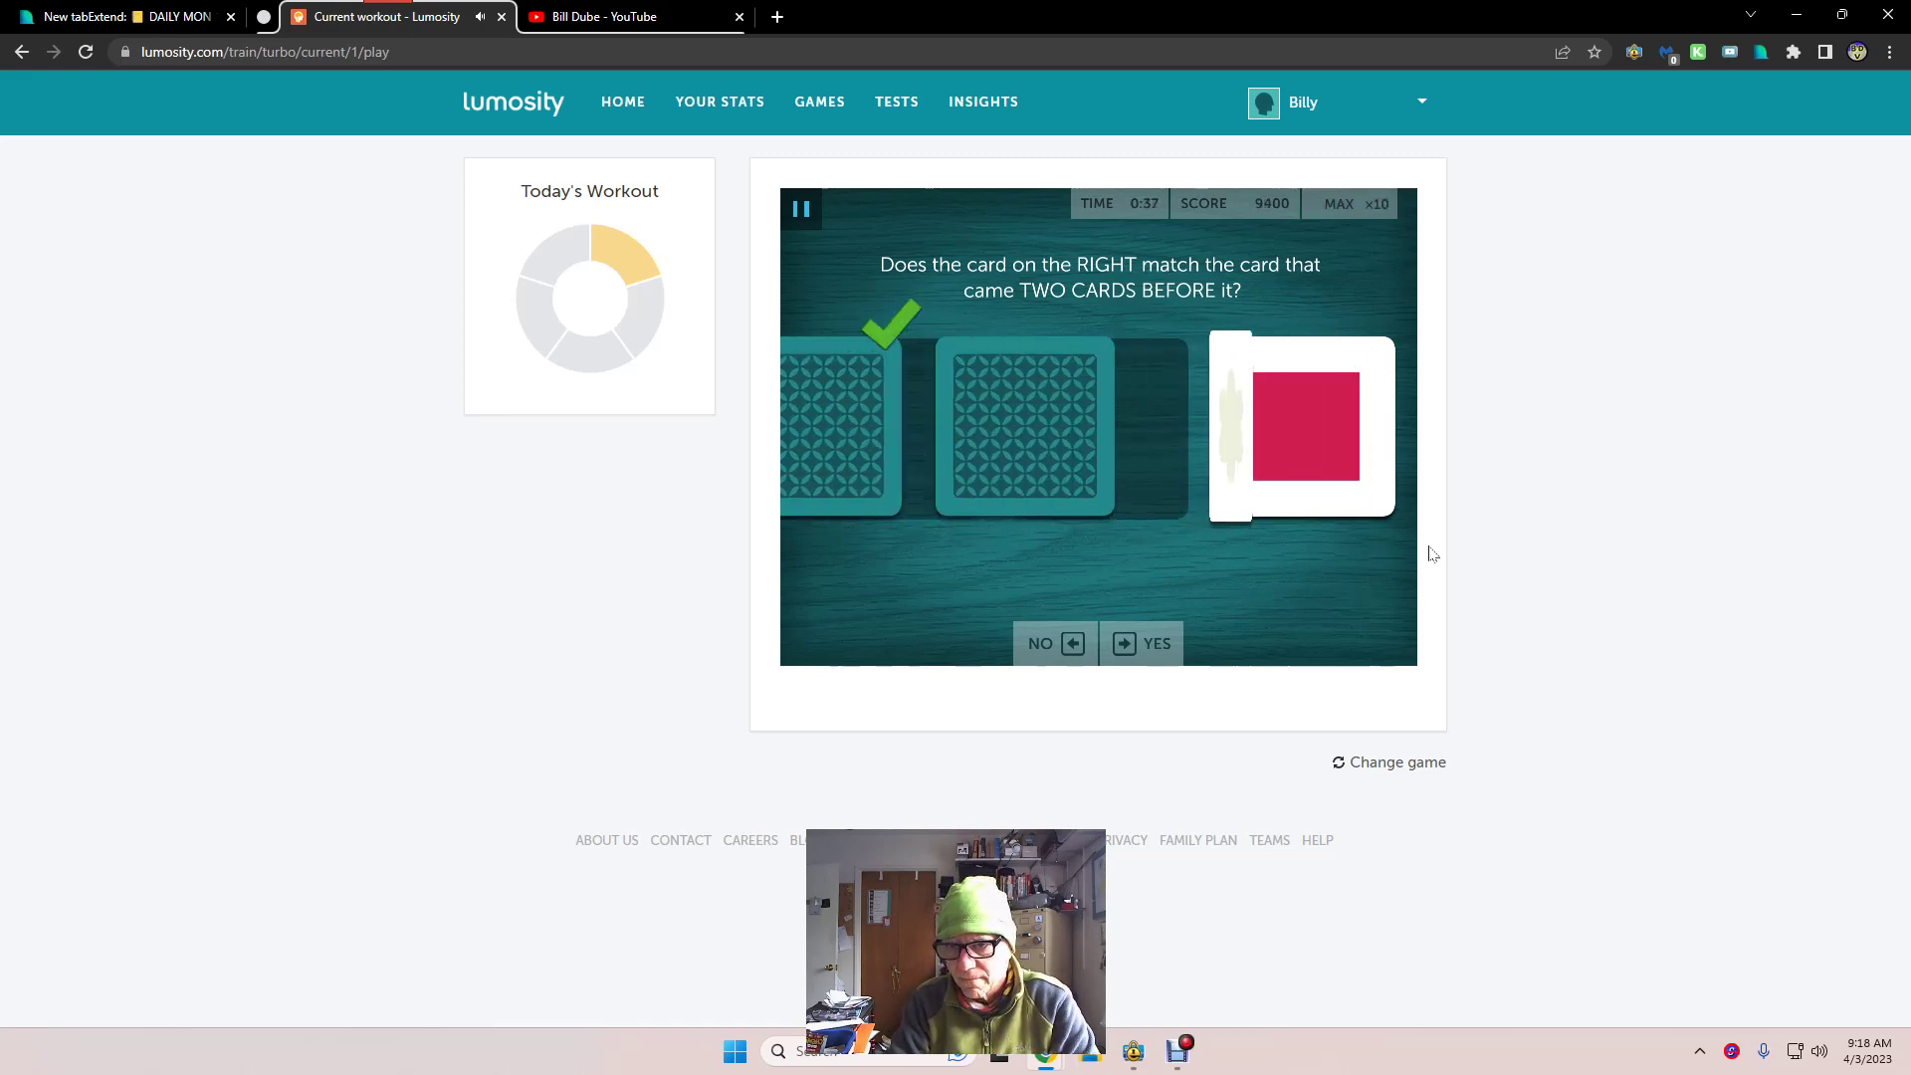
{"action": "key", "text": "Left"}
{"action": "key", "text": "Left"}
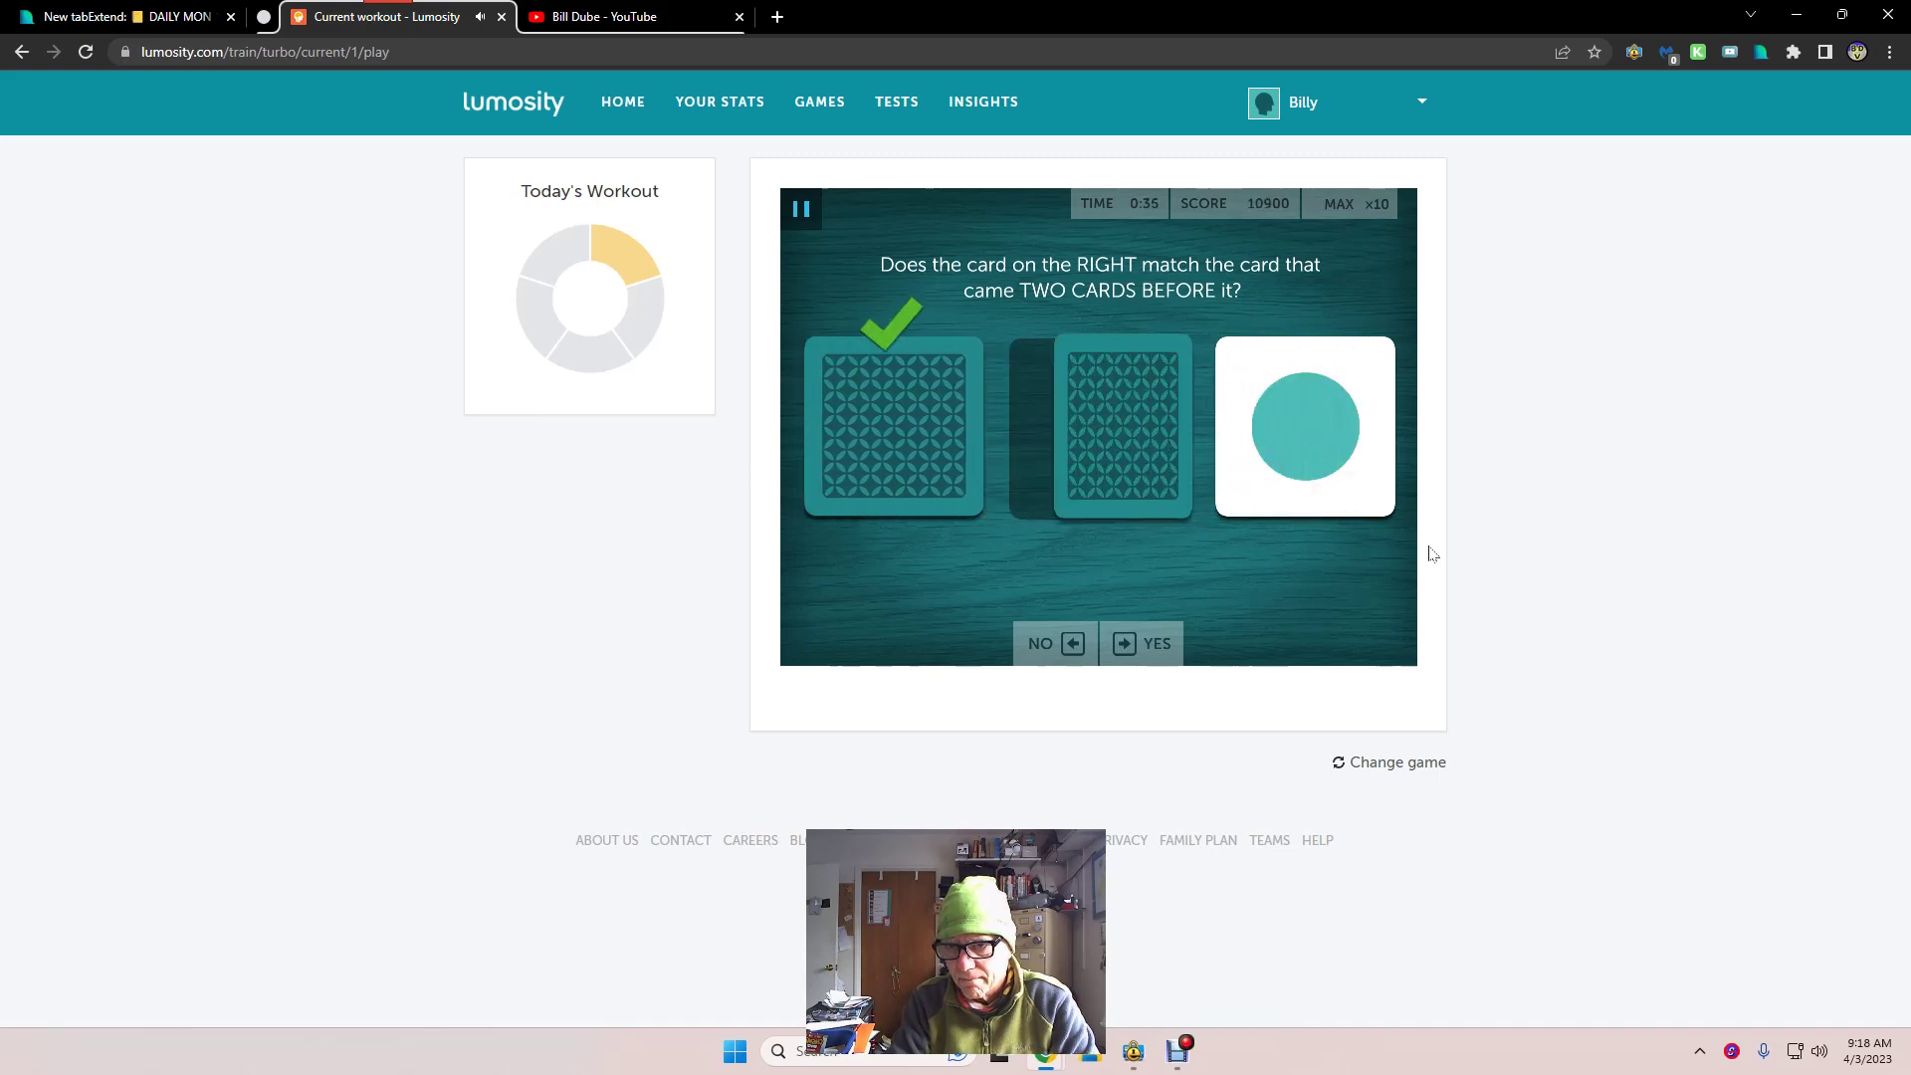
{"action": "key", "text": "Left"}
{"action": "key", "text": "Right"}
{"action": "key", "text": "Right"}
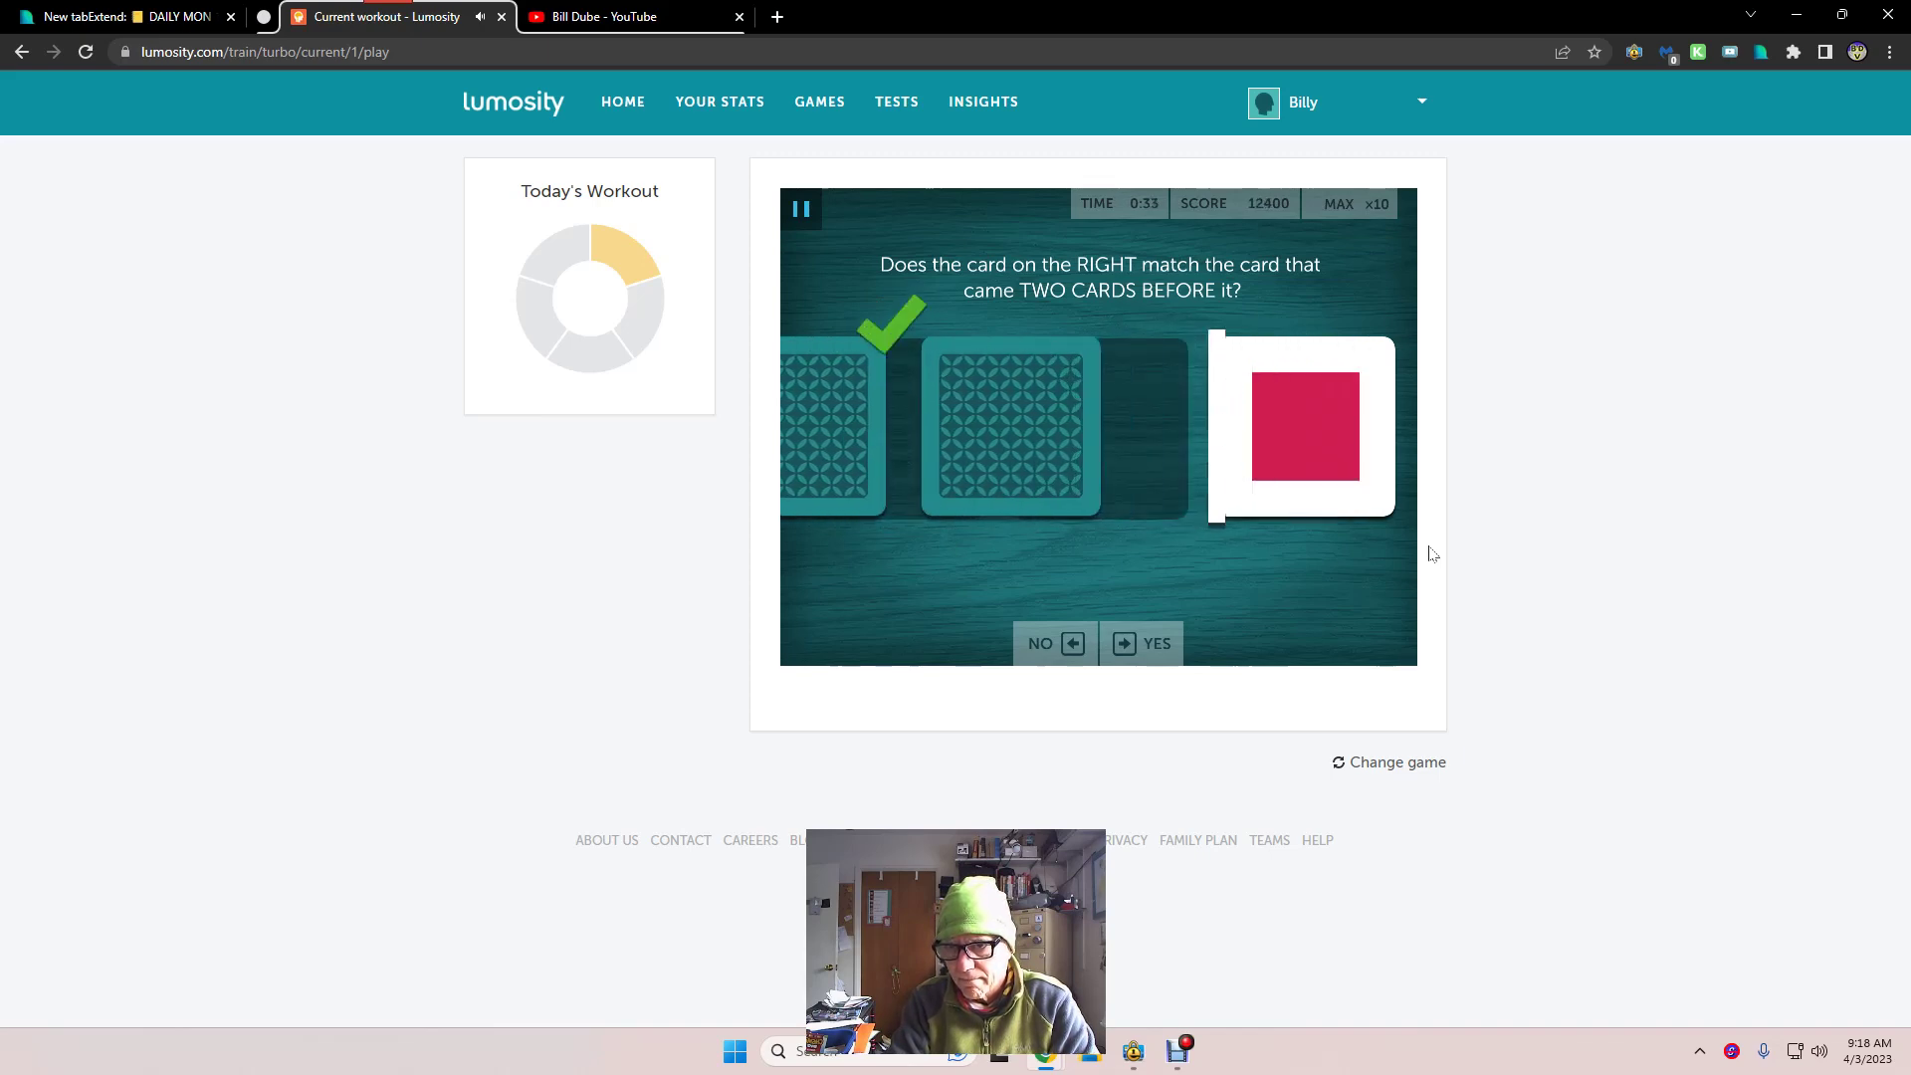
{"action": "key", "text": "Left"}
{"action": "key", "text": "Right"}
{"action": "key", "text": "Left"}
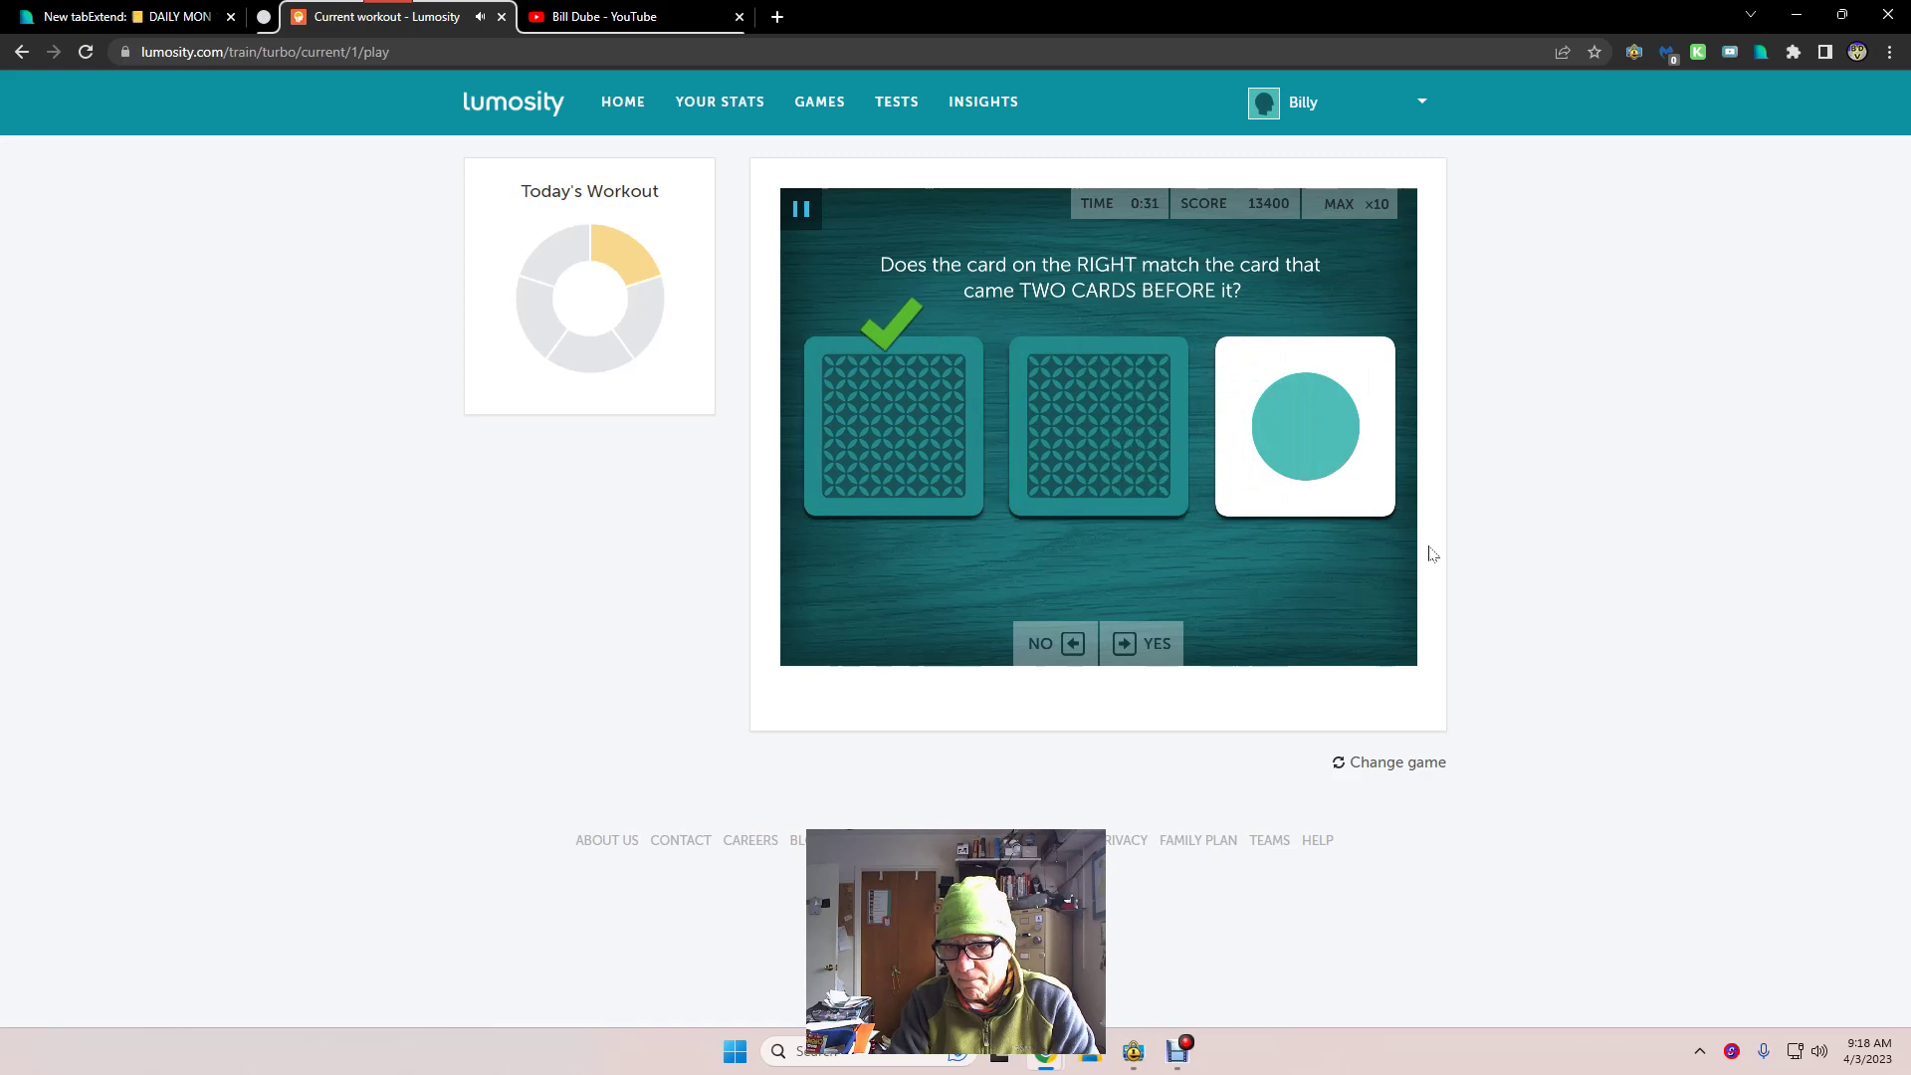
{"action": "key", "text": "Left"}
{"action": "key", "text": "Left"}
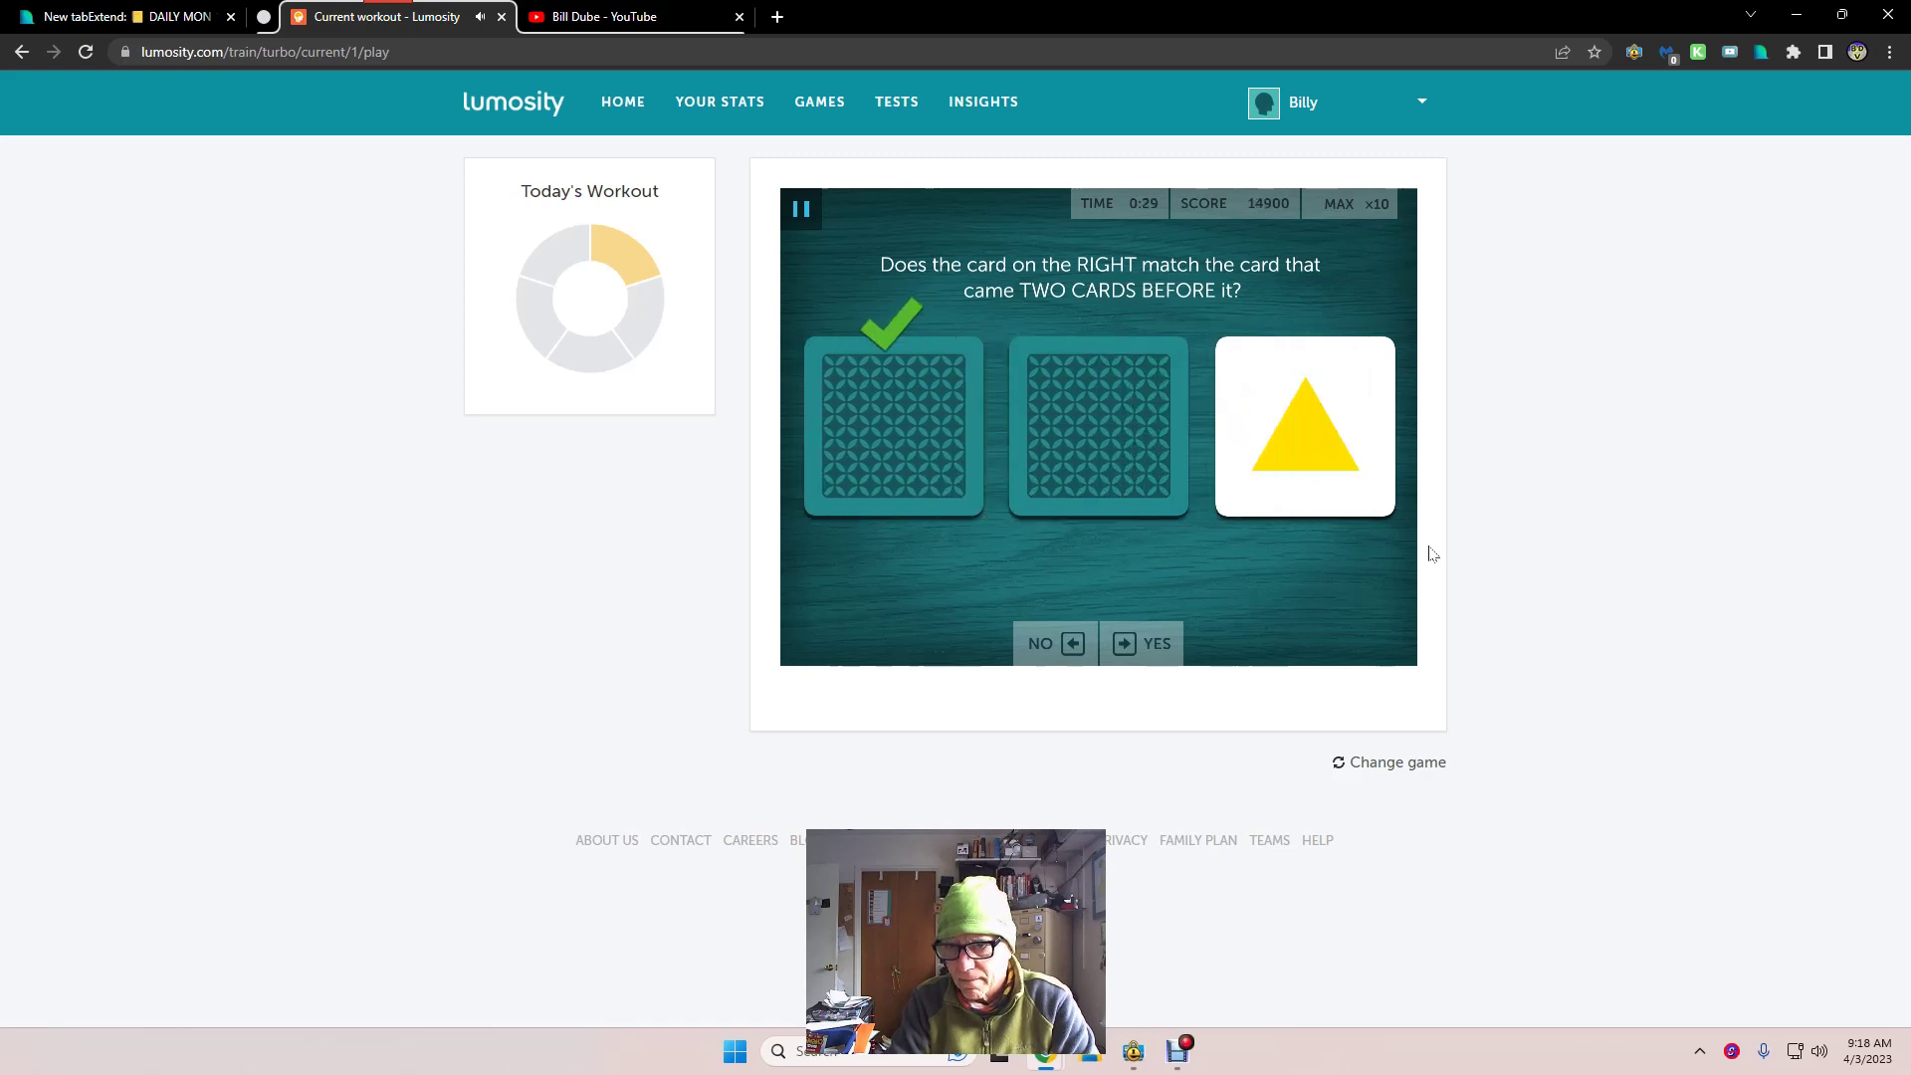
{"action": "key", "text": "Right"}
{"action": "key", "text": "Left"}
{"action": "key", "text": "Right"}
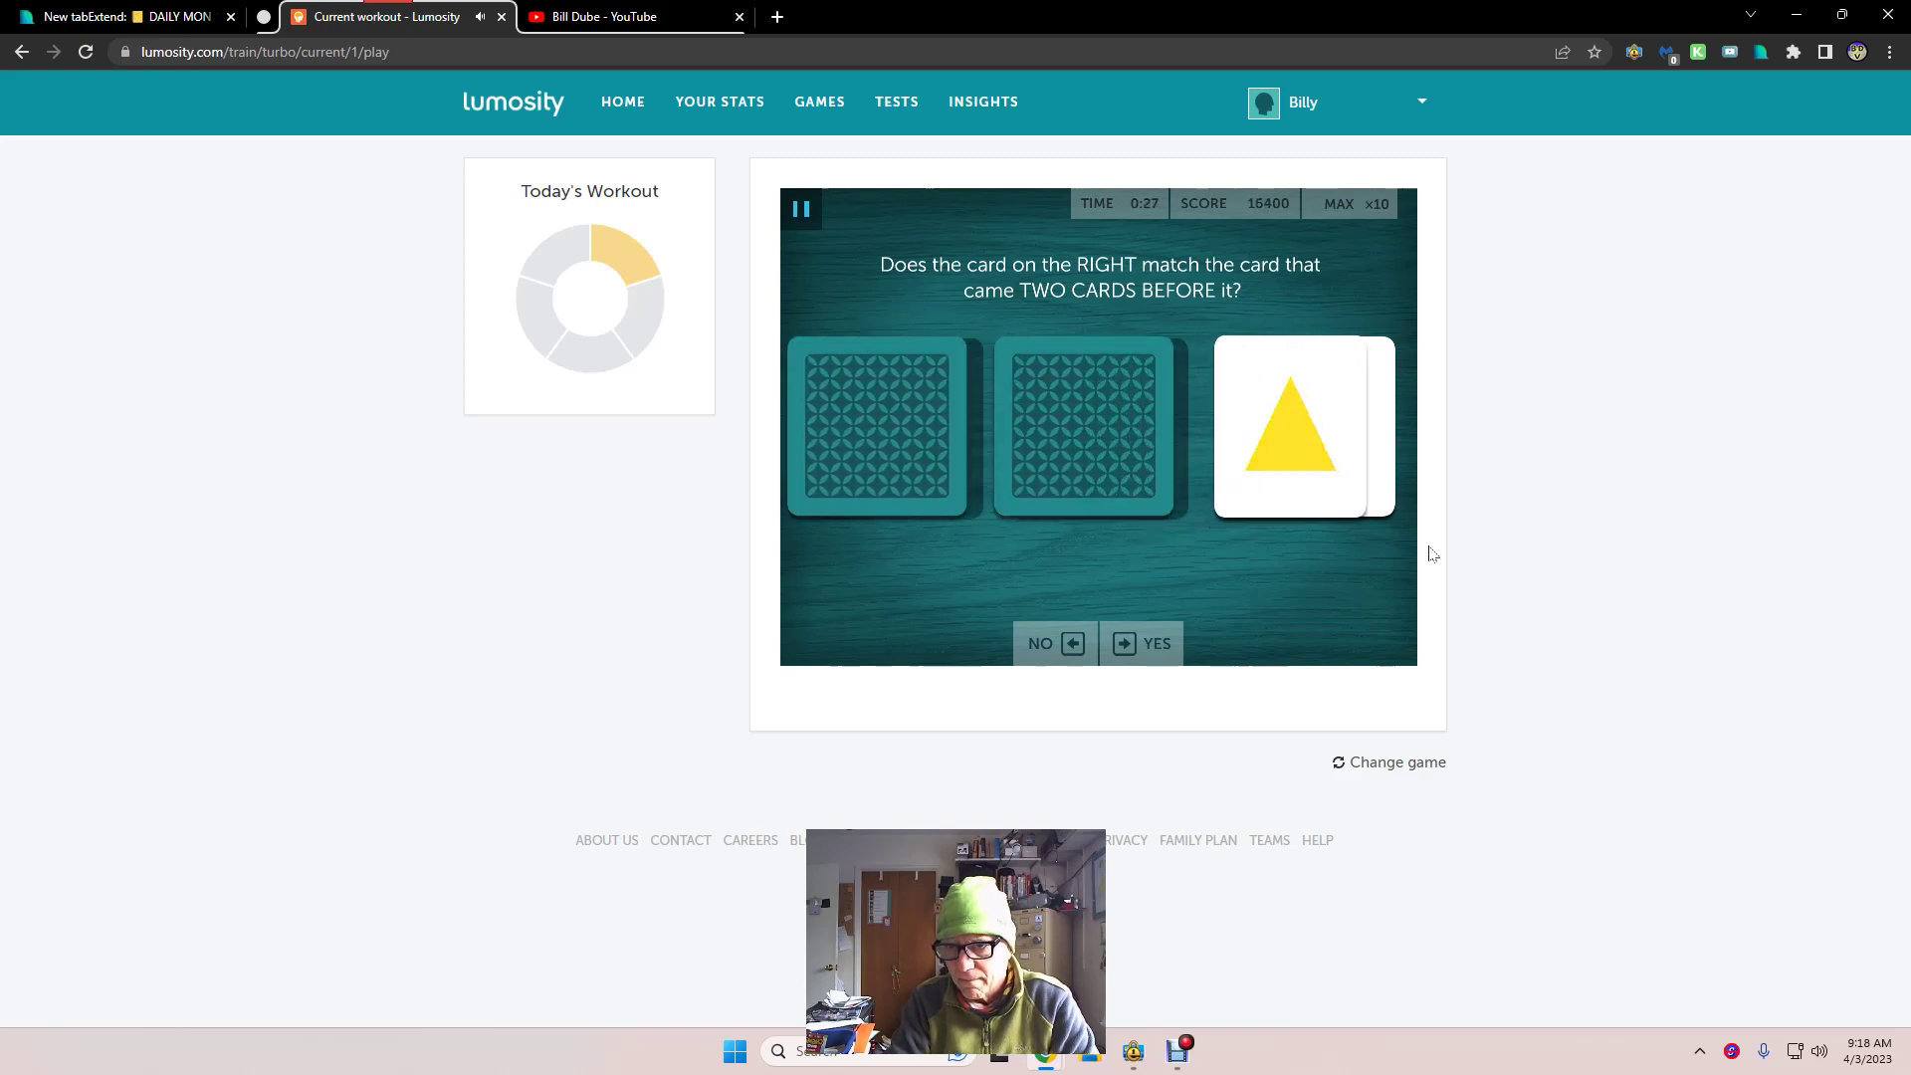
{"action": "key", "text": "Left"}
{"action": "key", "text": "Right"}
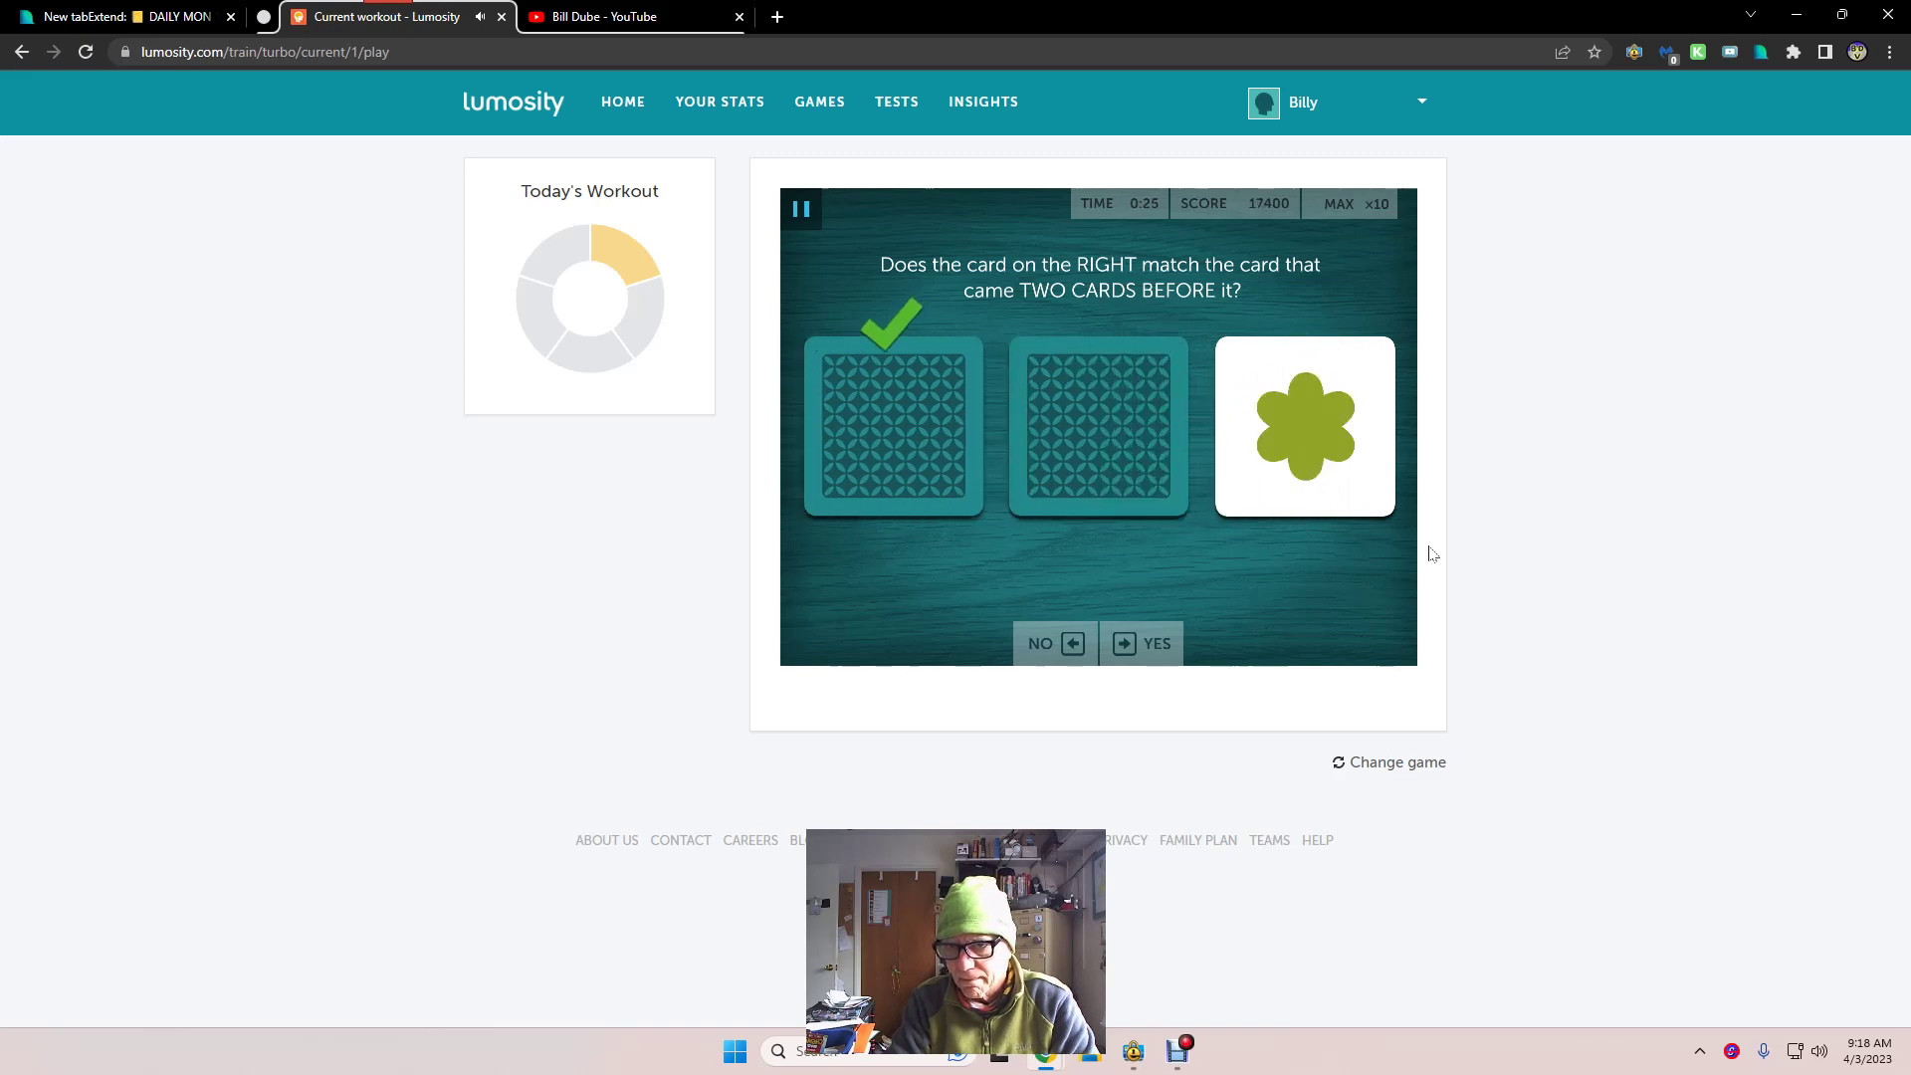
{"action": "key", "text": "Right"}
{"action": "key", "text": "Left"}
{"action": "key", "text": "Left"}
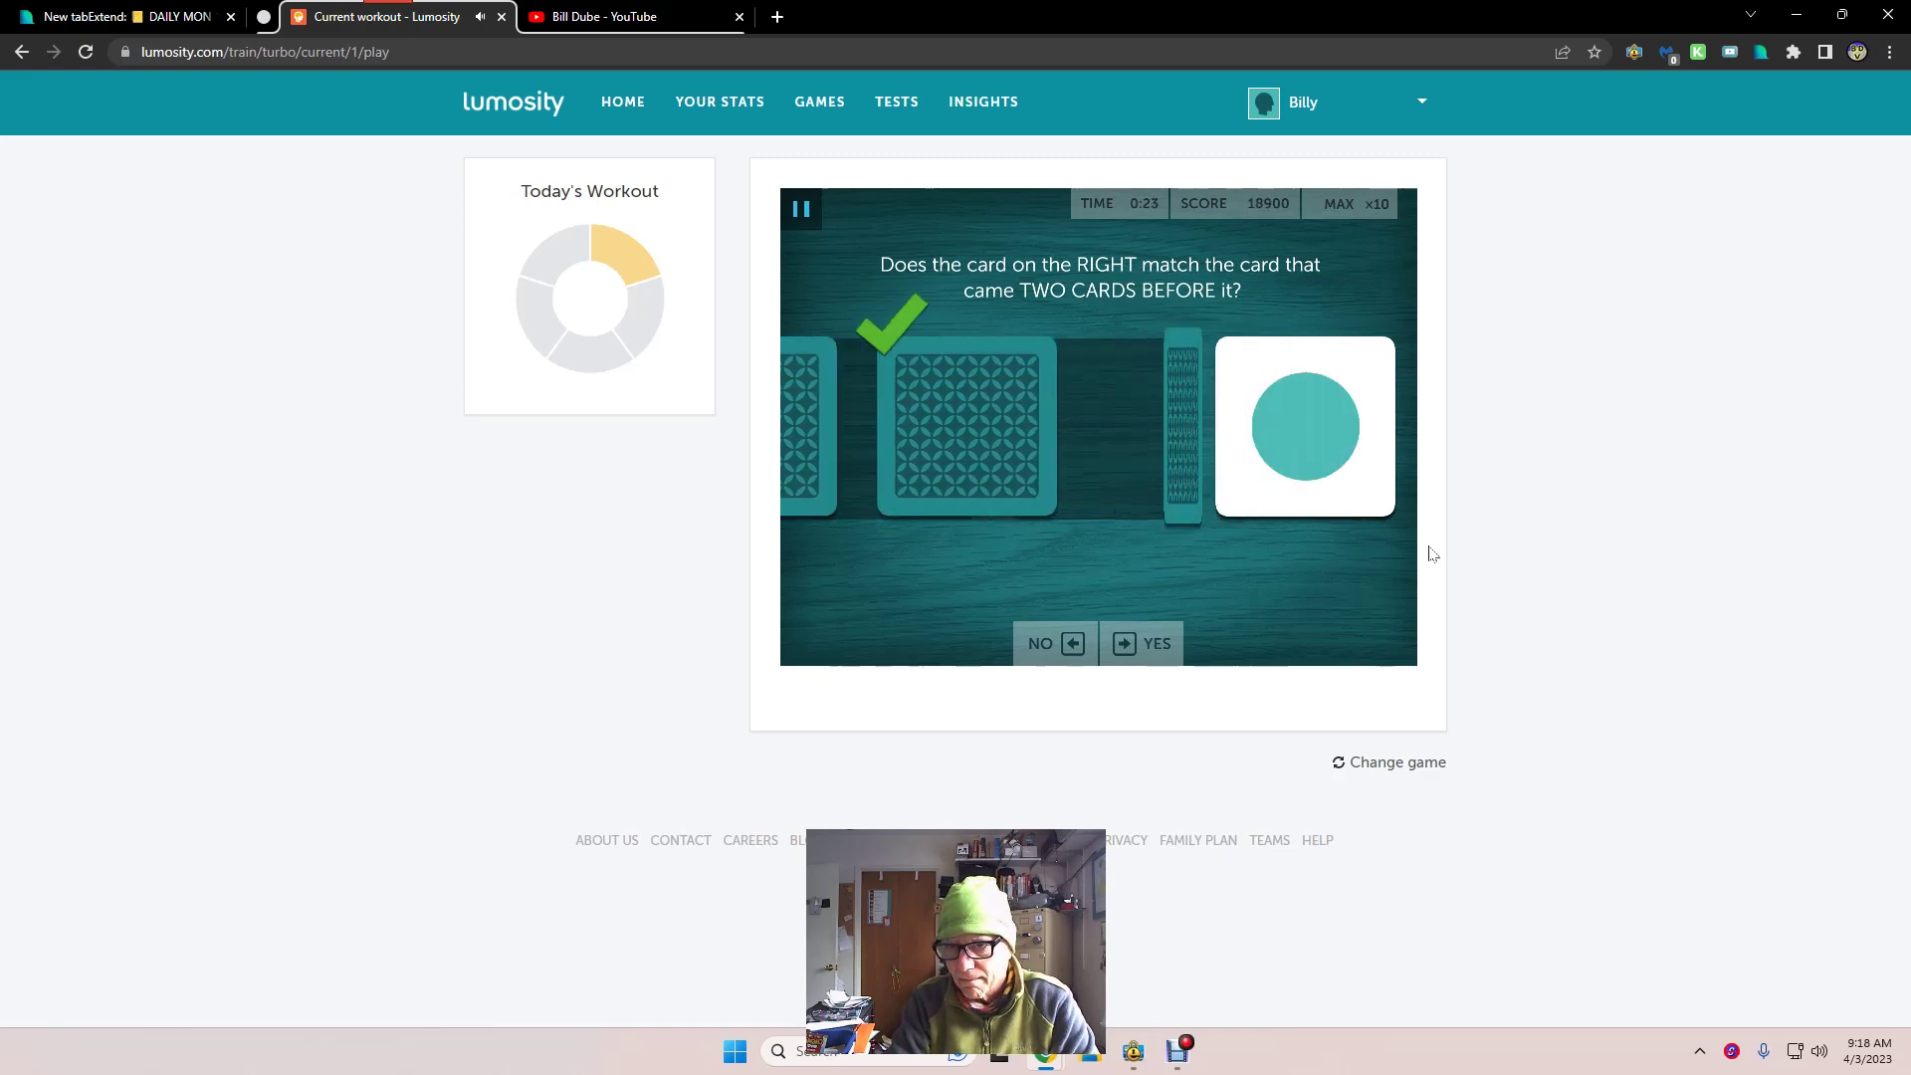
{"action": "key", "text": "Left"}
{"action": "key", "text": "Left"}
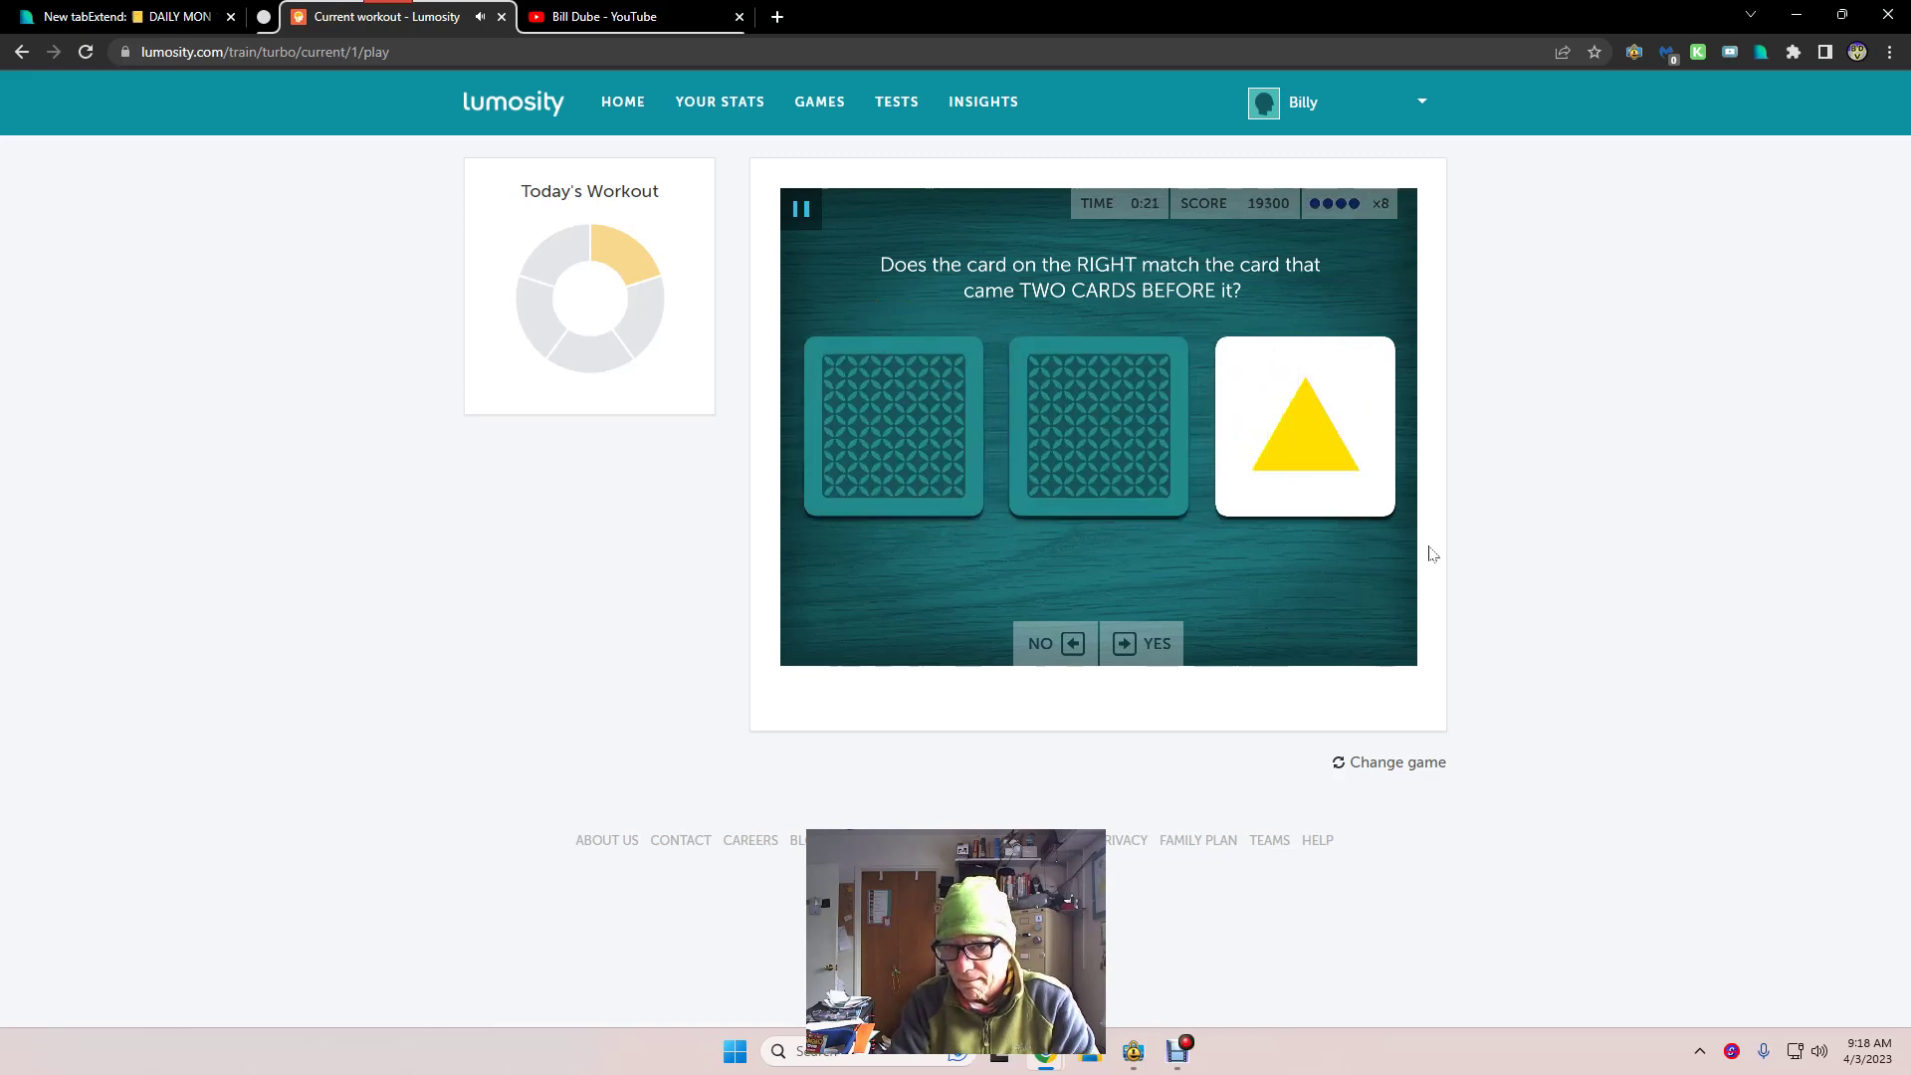
{"action": "key", "text": "Left"}
{"action": "key", "text": "Left"}
{"action": "key", "text": "Right"}
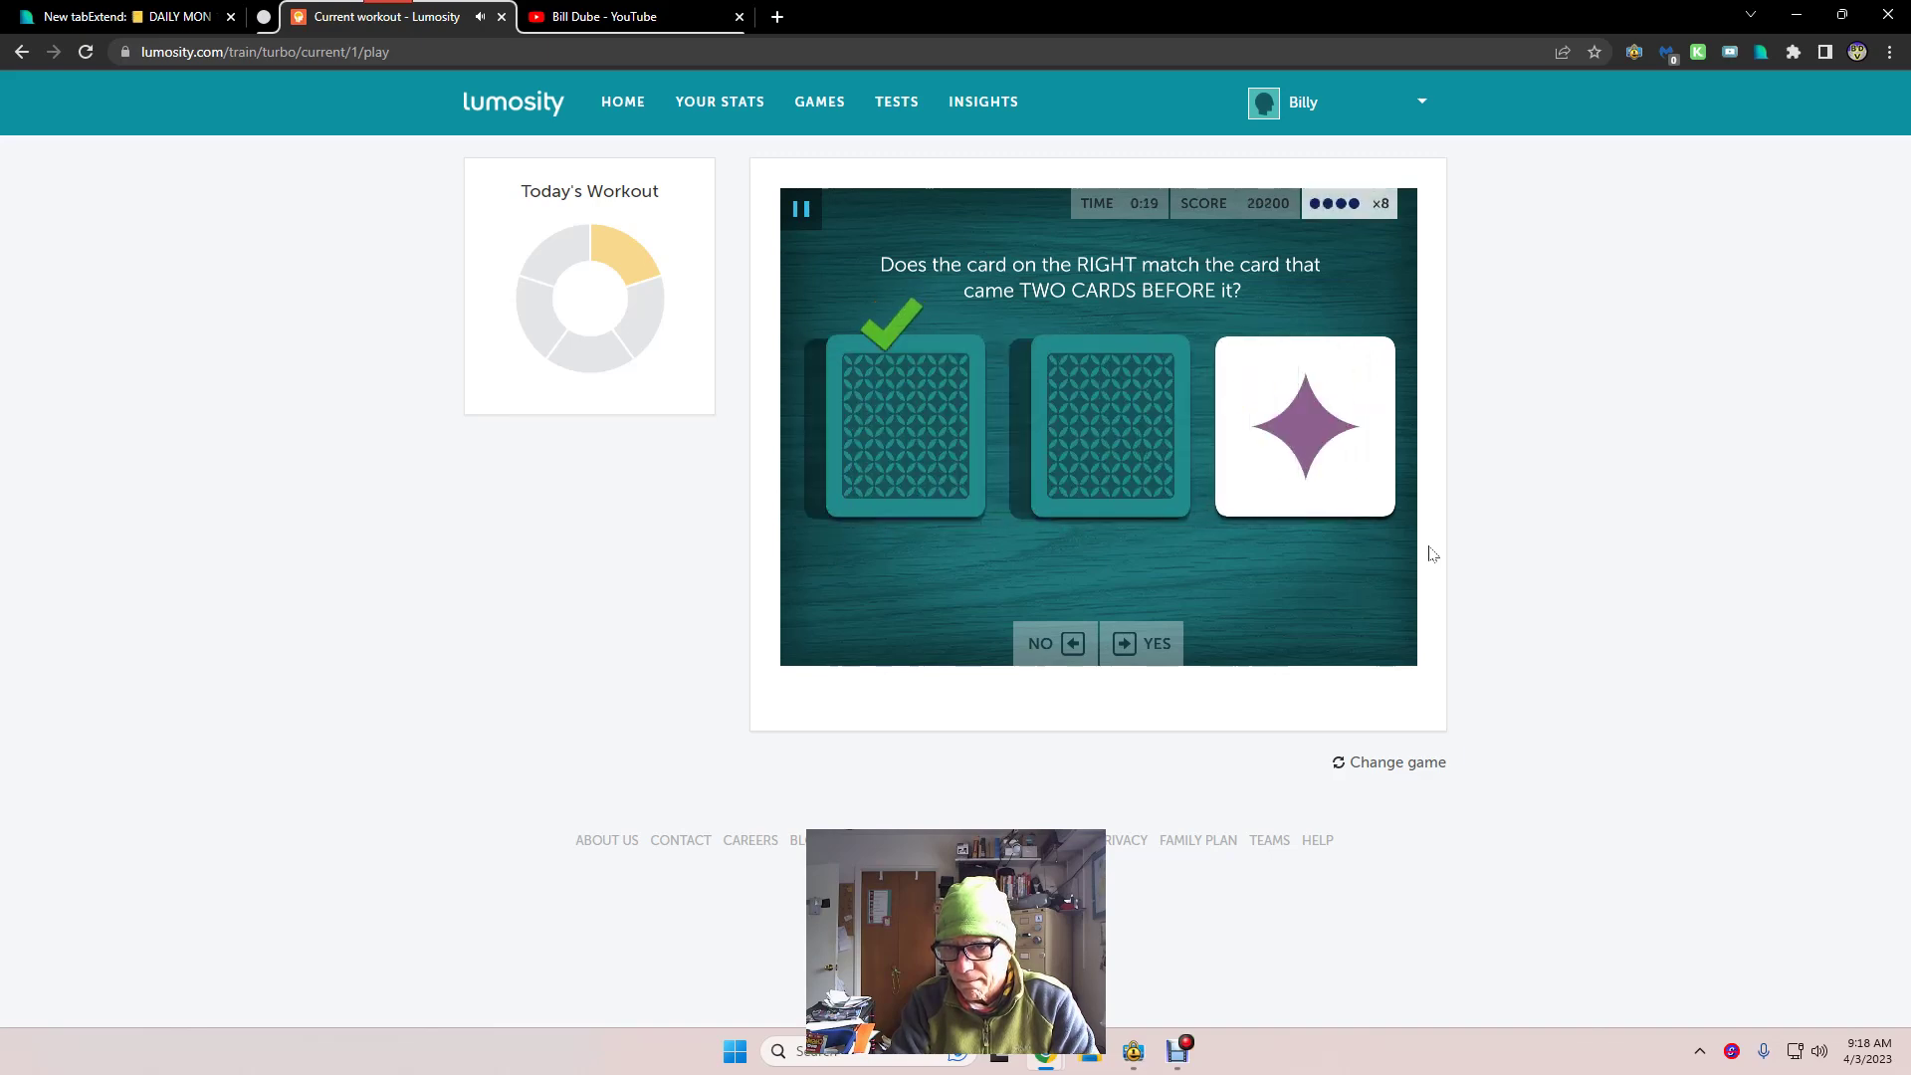
{"action": "key", "text": "Right"}
{"action": "key", "text": "Right"}
{"action": "key", "text": "Right"}
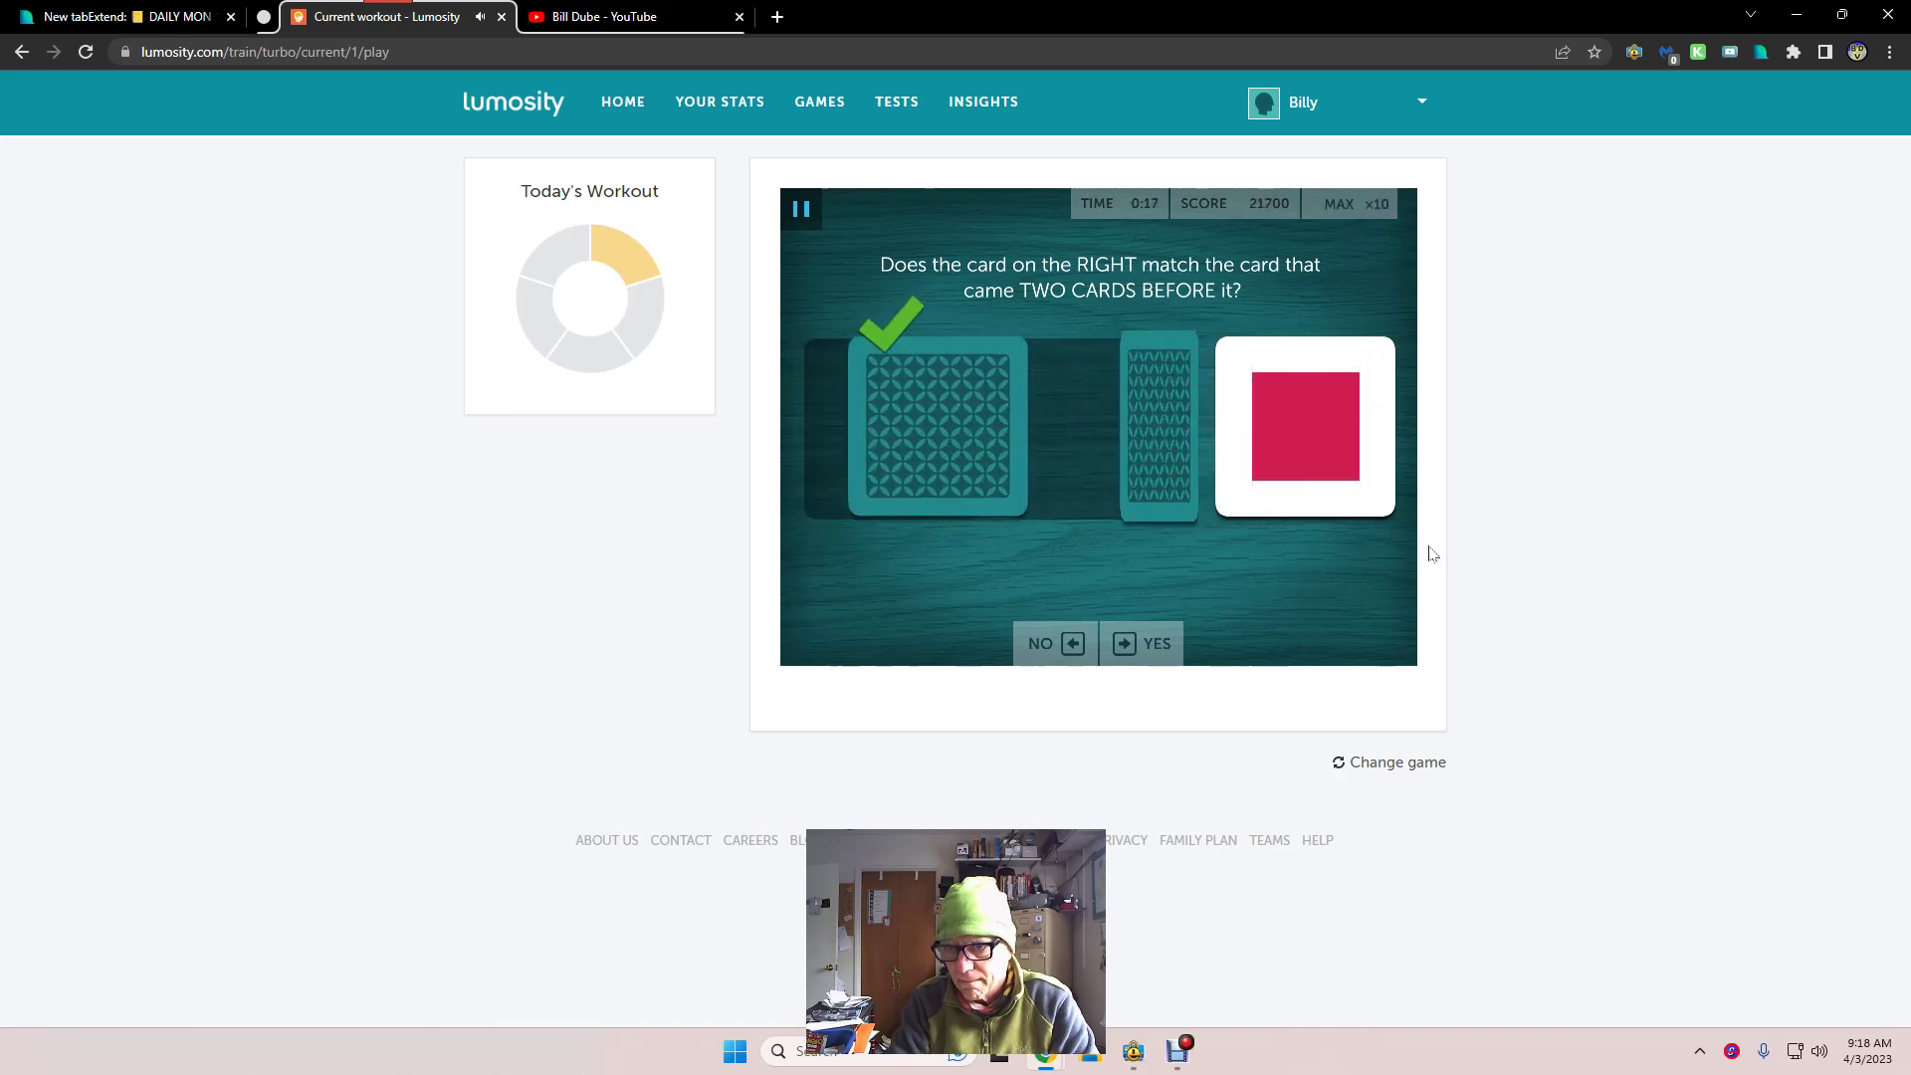
{"action": "key", "text": "Left"}
{"action": "key", "text": "Right"}
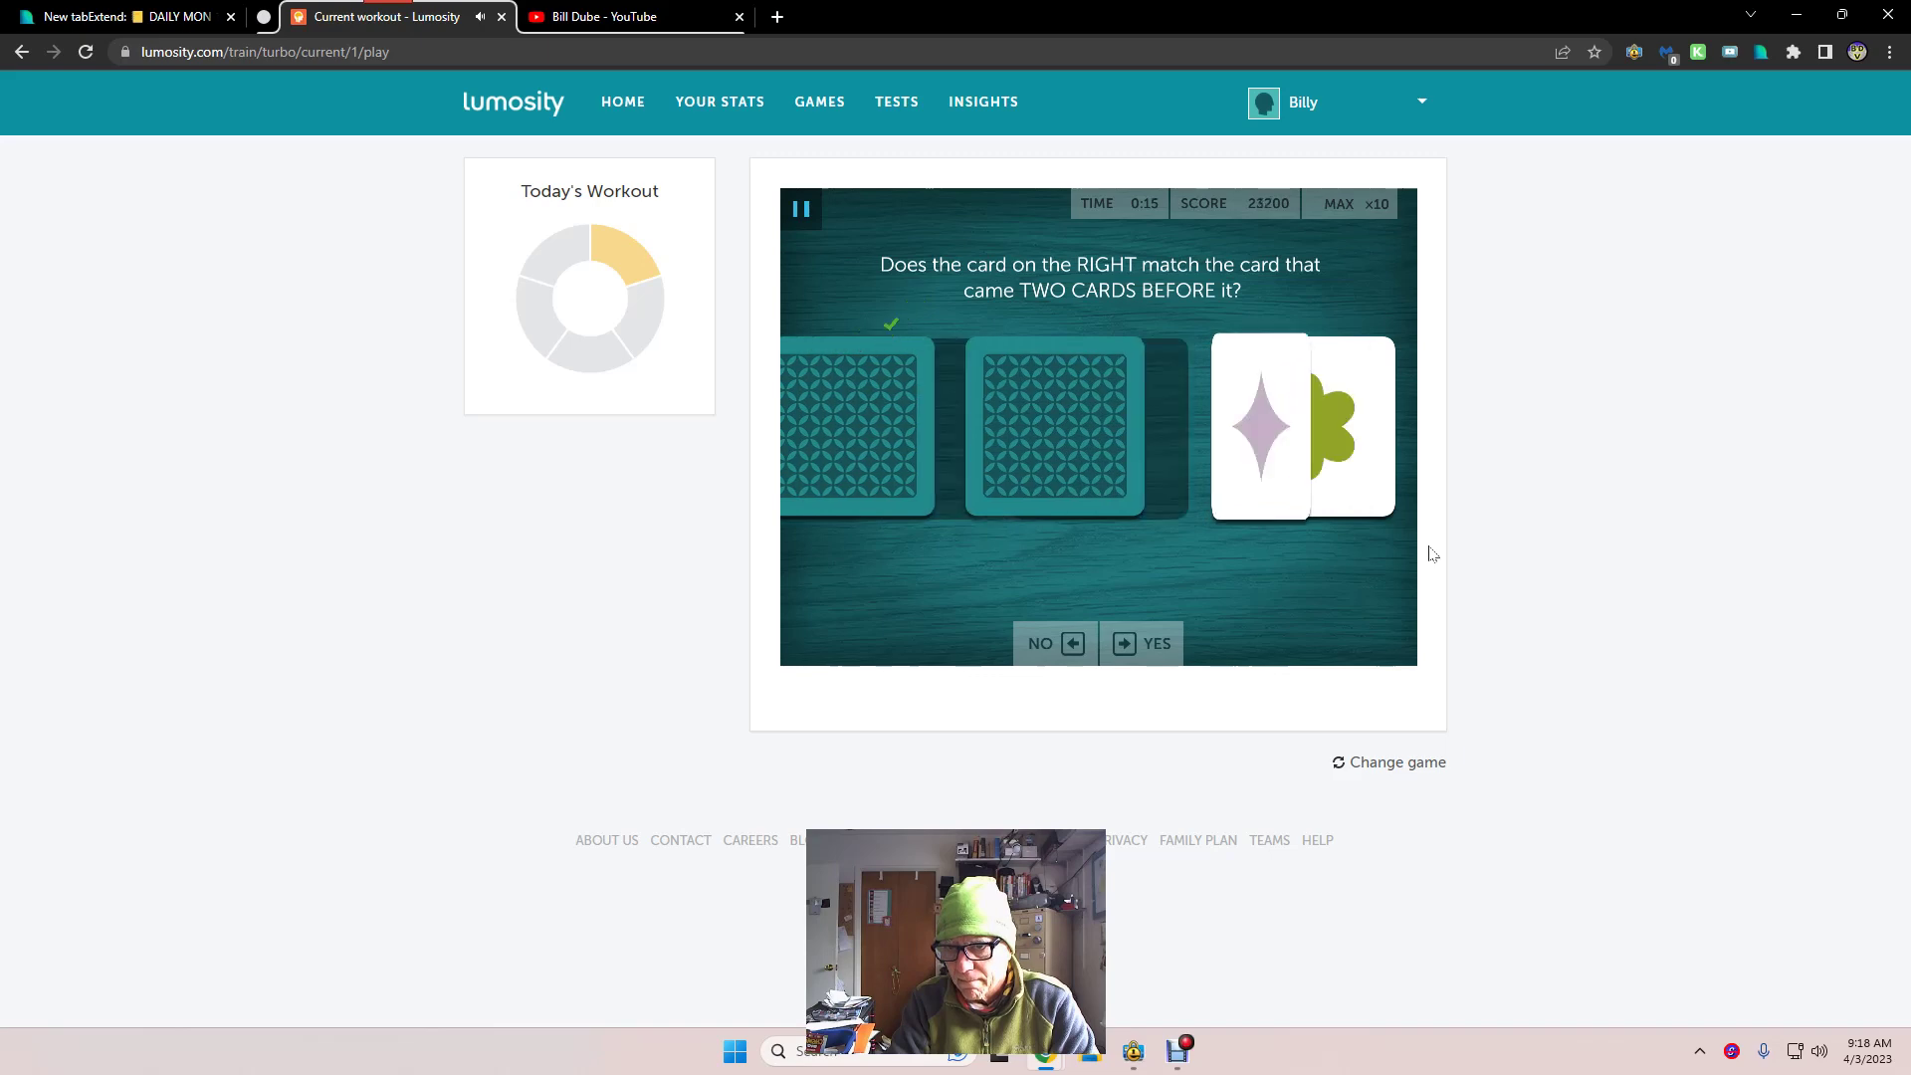
{"action": "key", "text": "Left"}
{"action": "key", "text": "Right"}
{"action": "key", "text": "Right"}
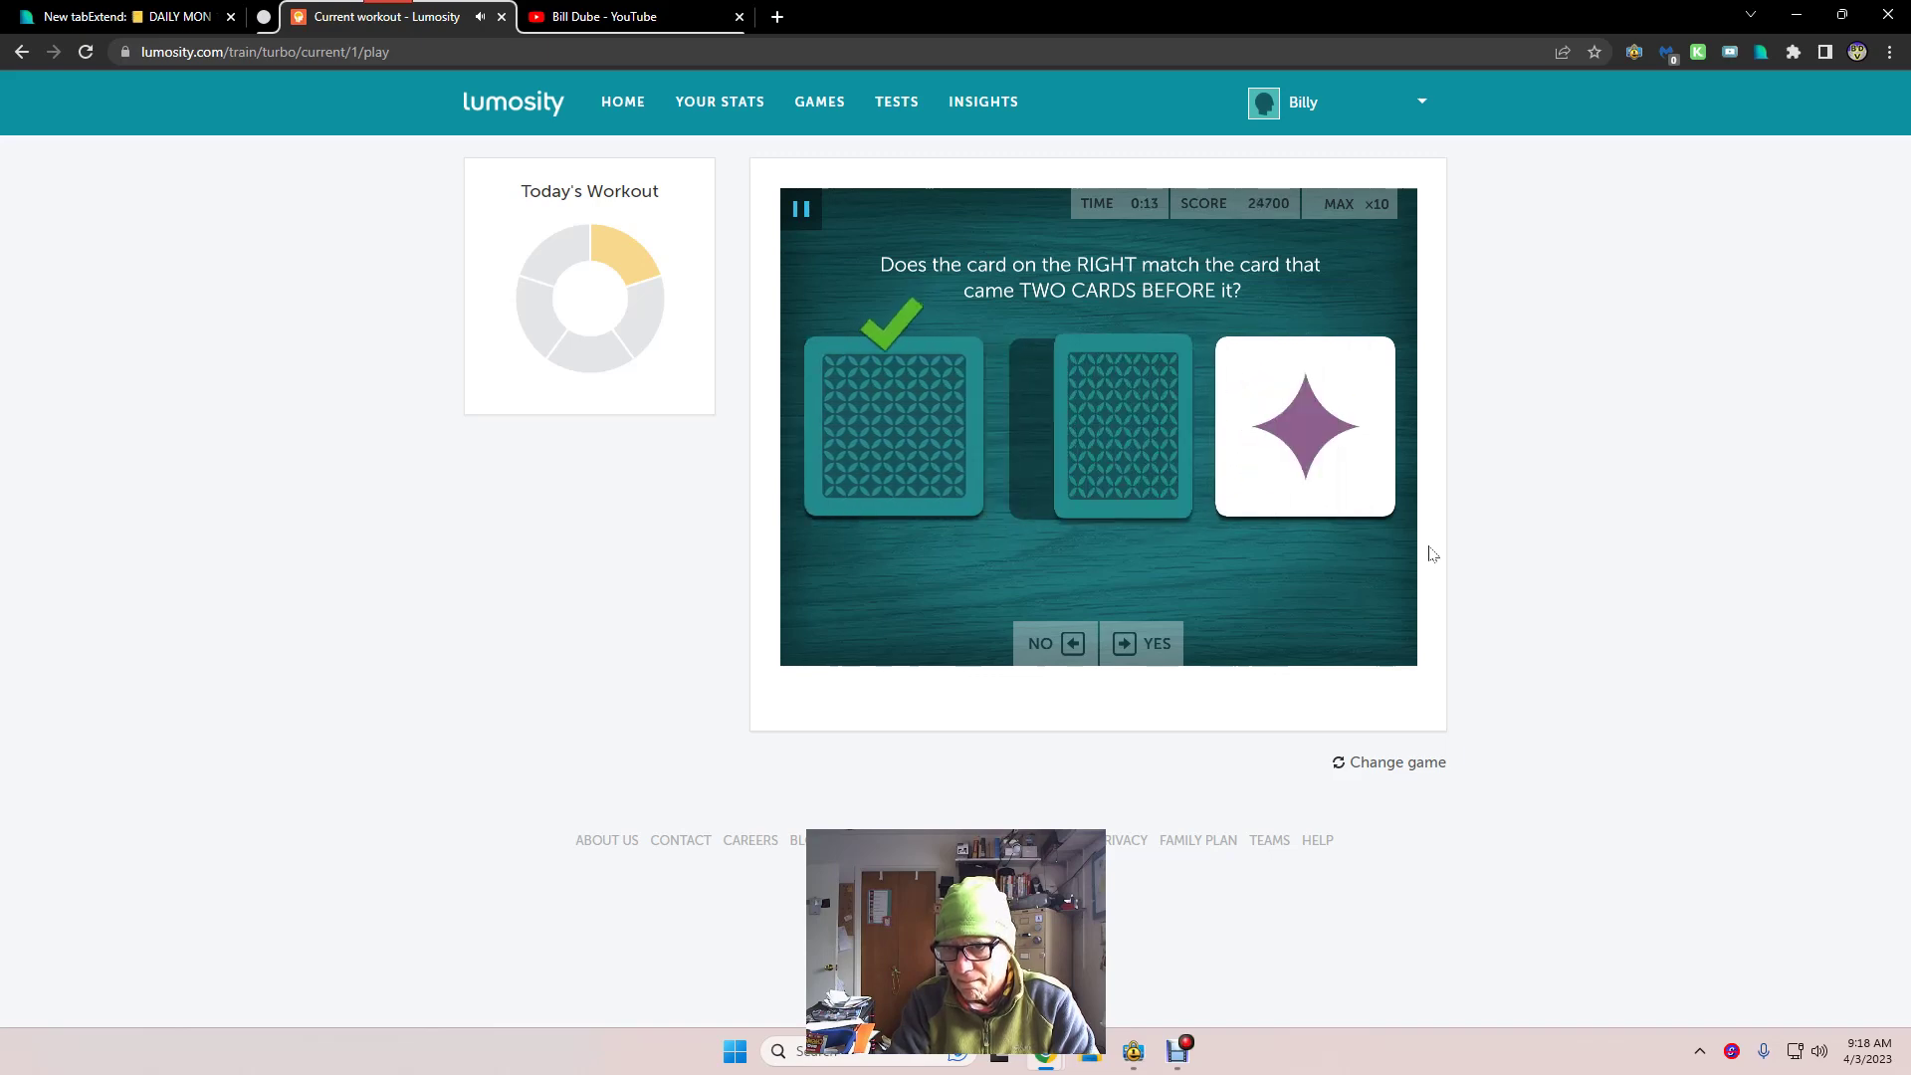
{"action": "key", "text": "Right"}
{"action": "key", "text": "Left"}
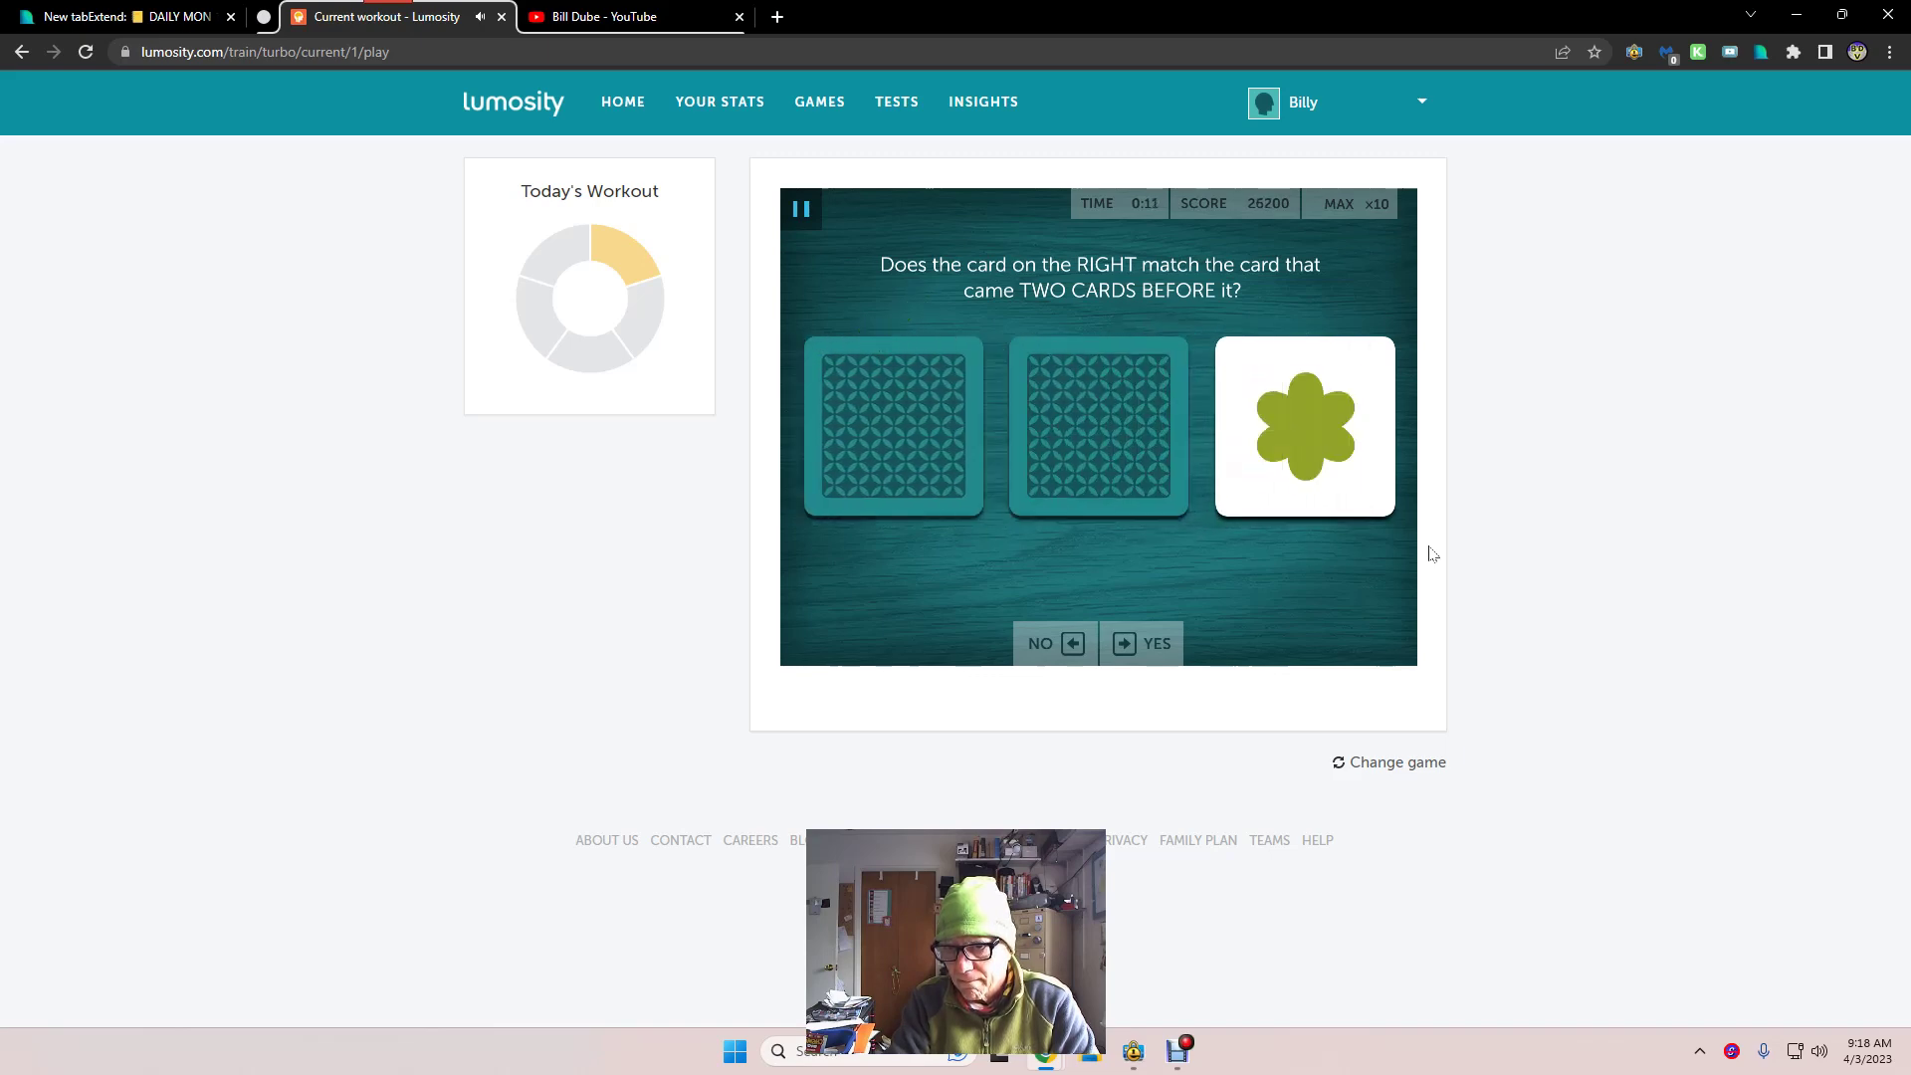
{"action": "key", "text": "Left"}
{"action": "key", "text": "Left"}
{"action": "key", "text": "Left"}
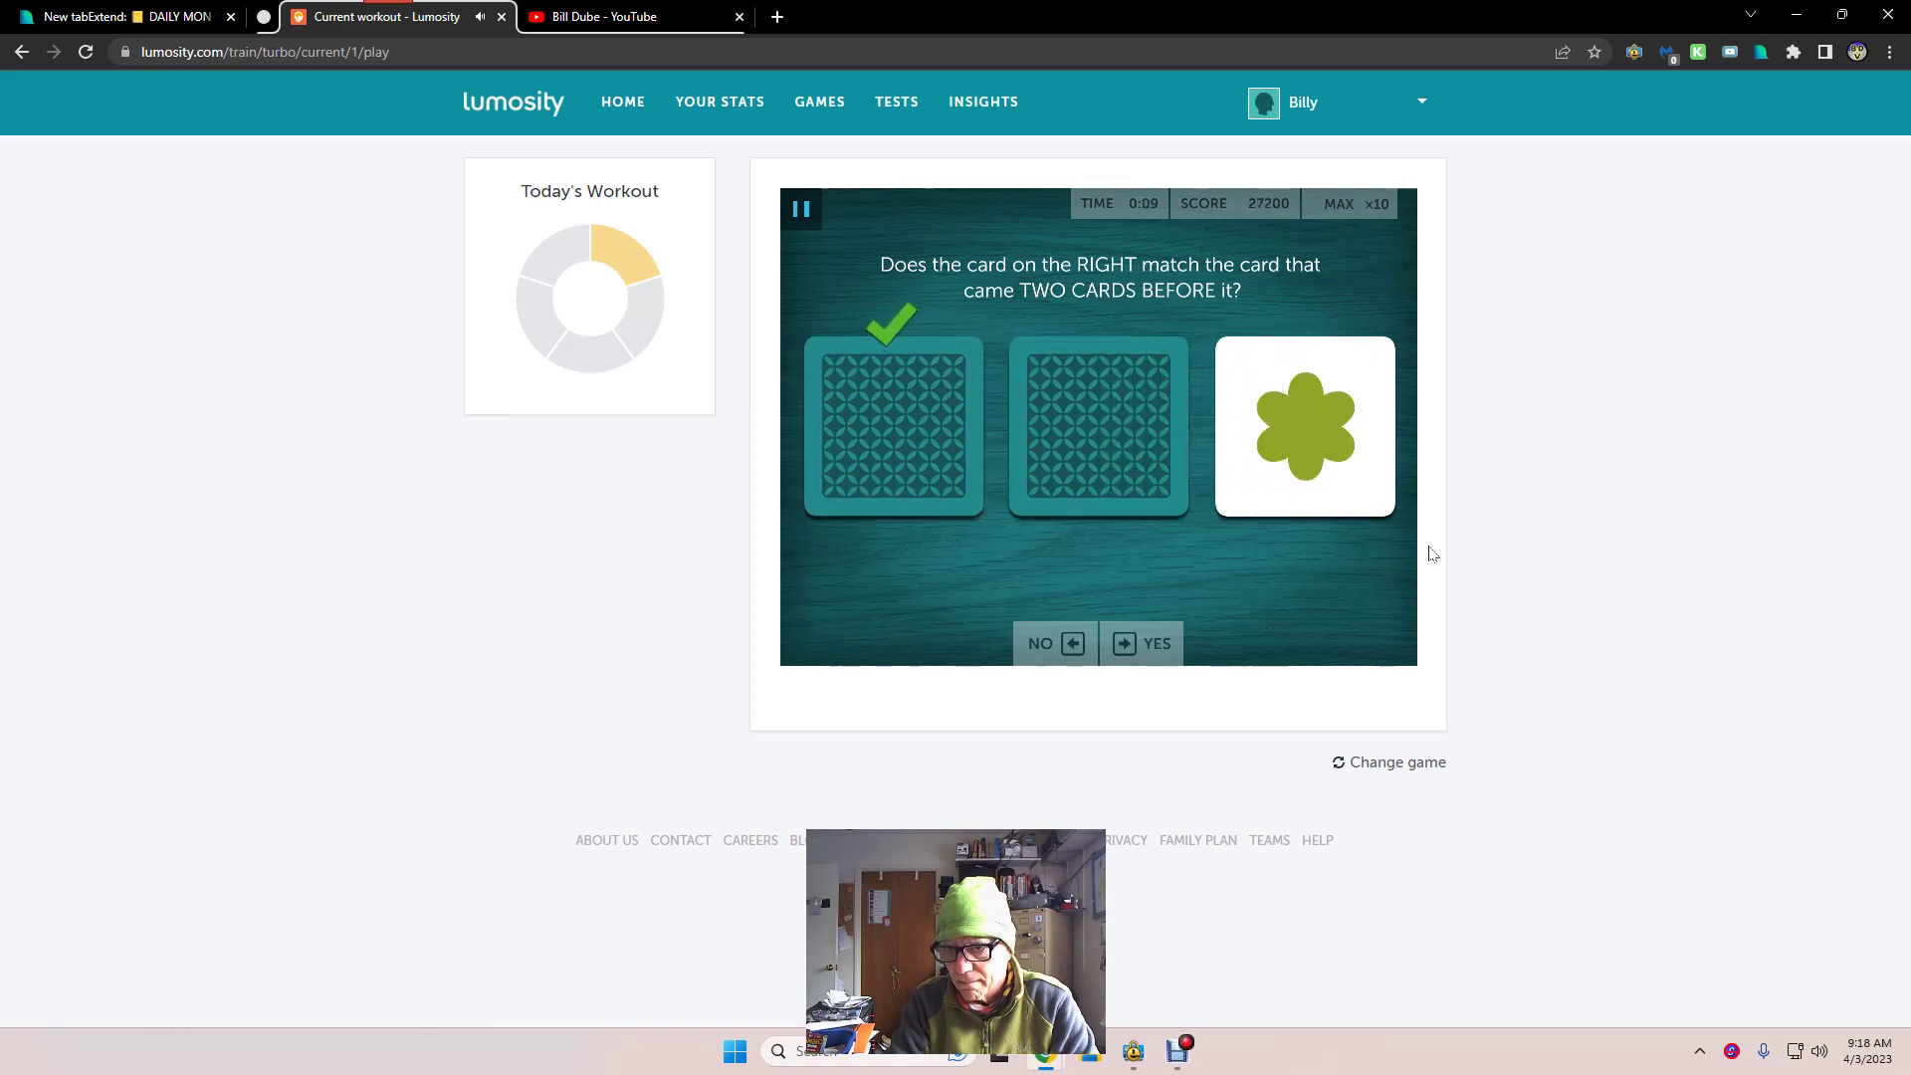
{"action": "key", "text": "Right"}
{"action": "key", "text": "Right"}
{"action": "key", "text": "Left"}
{"action": "key", "text": "Left"}
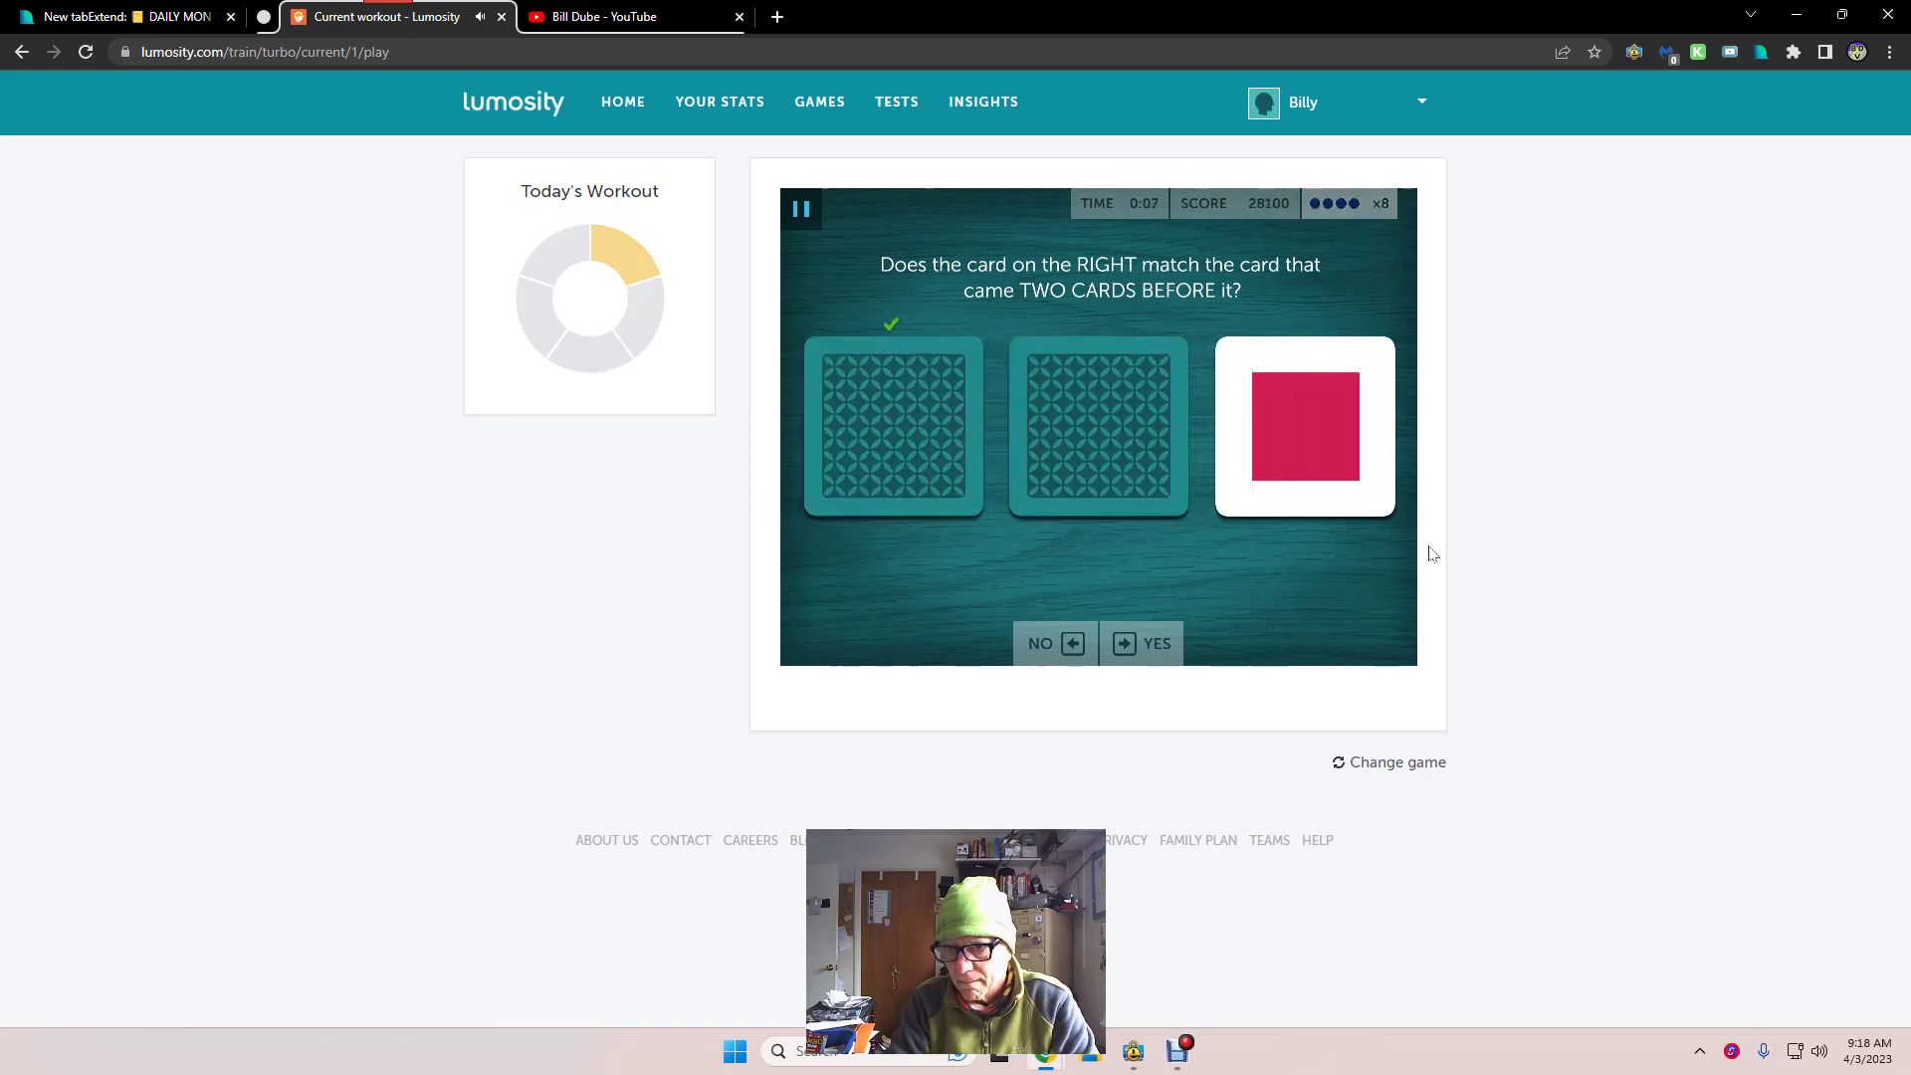
{"action": "key", "text": "Left"}
{"action": "key", "text": "Left"}
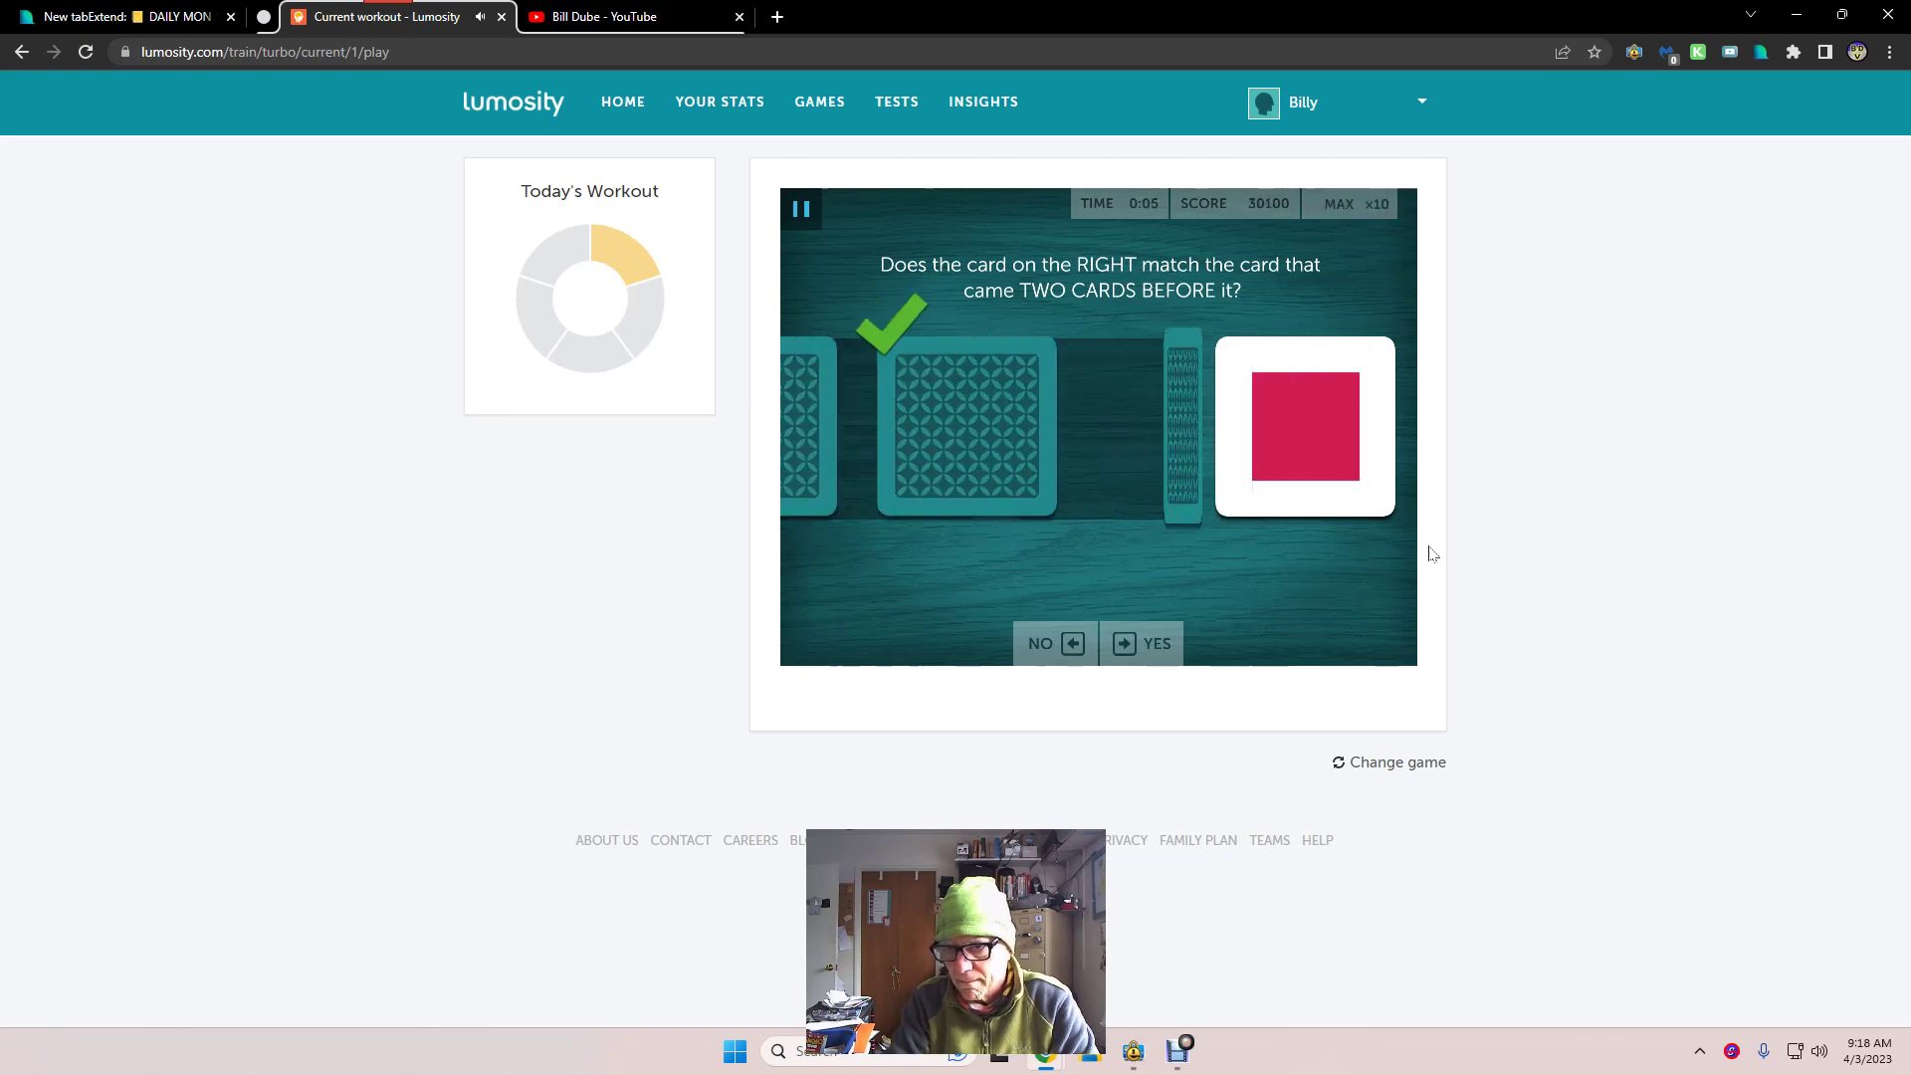
{"action": "key", "text": "Left"}
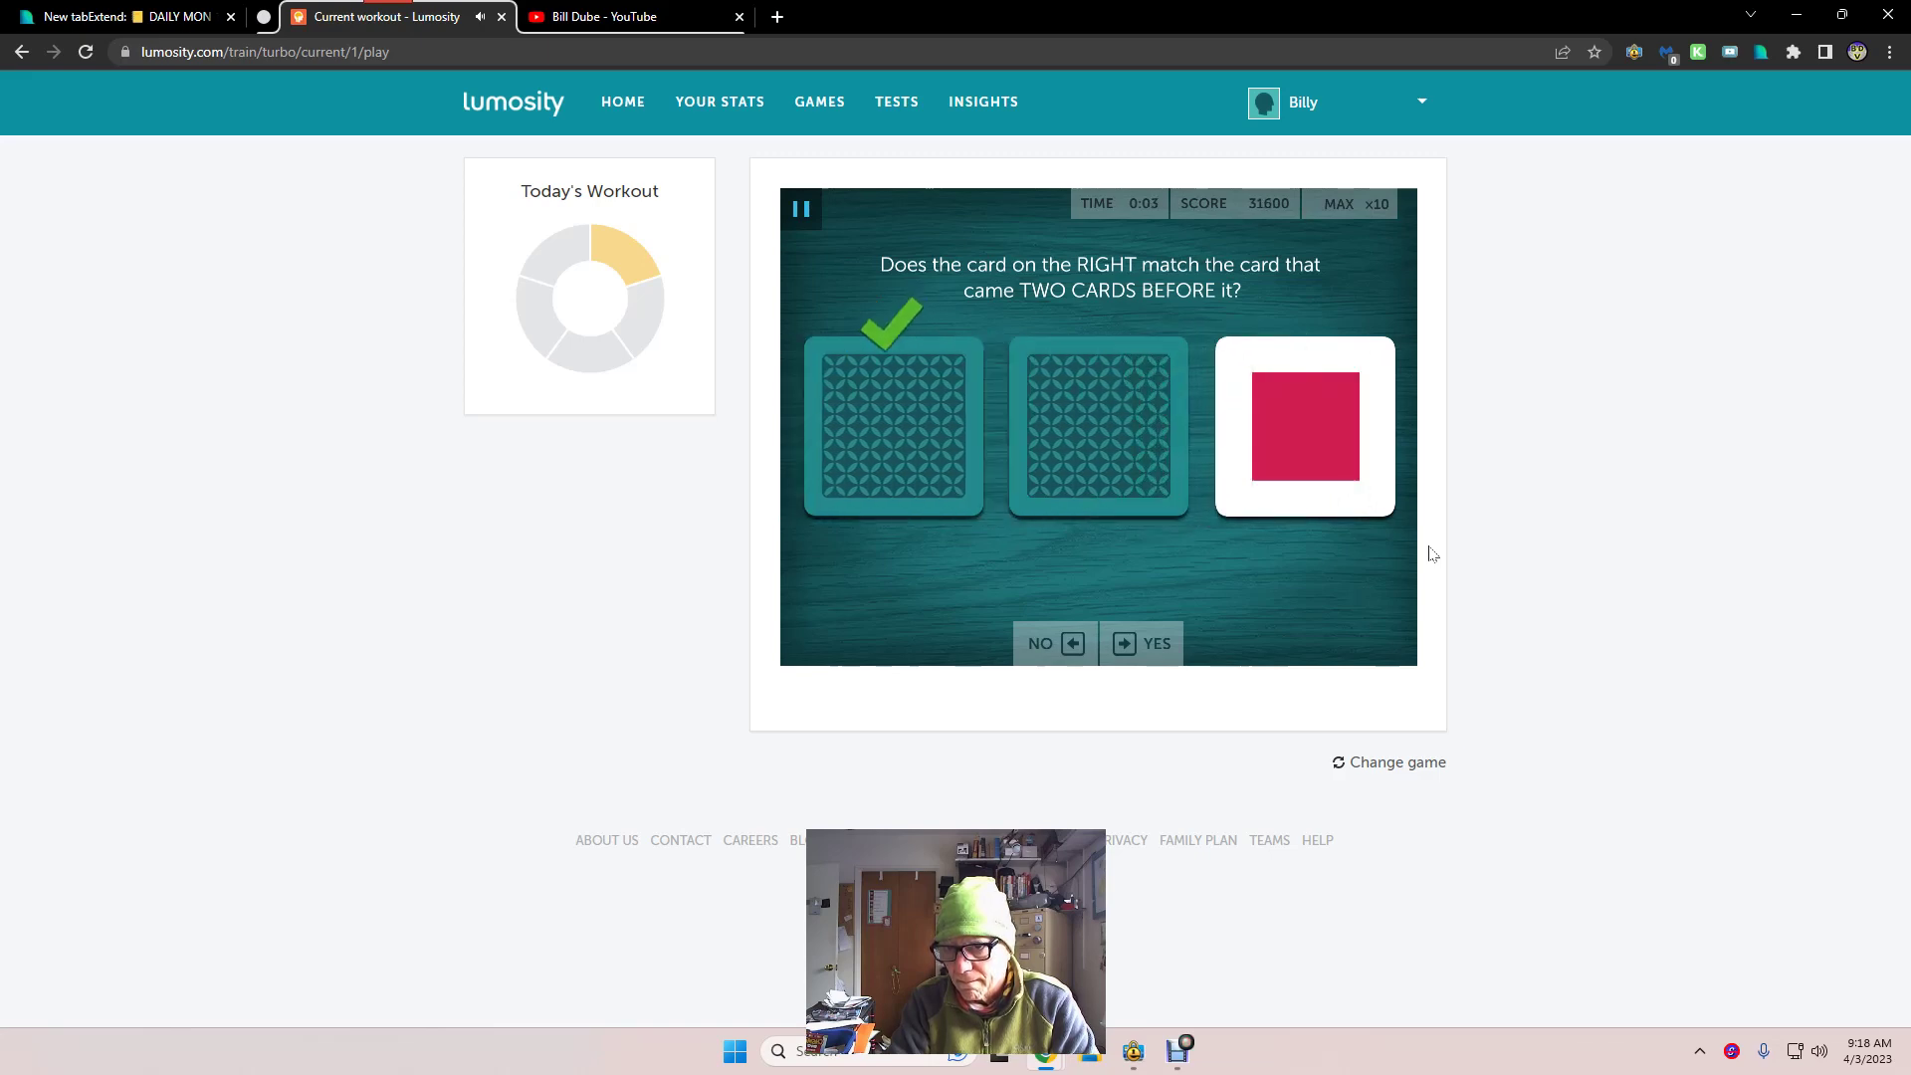
{"action": "key", "text": "Right"}
{"action": "key", "text": "Left"}
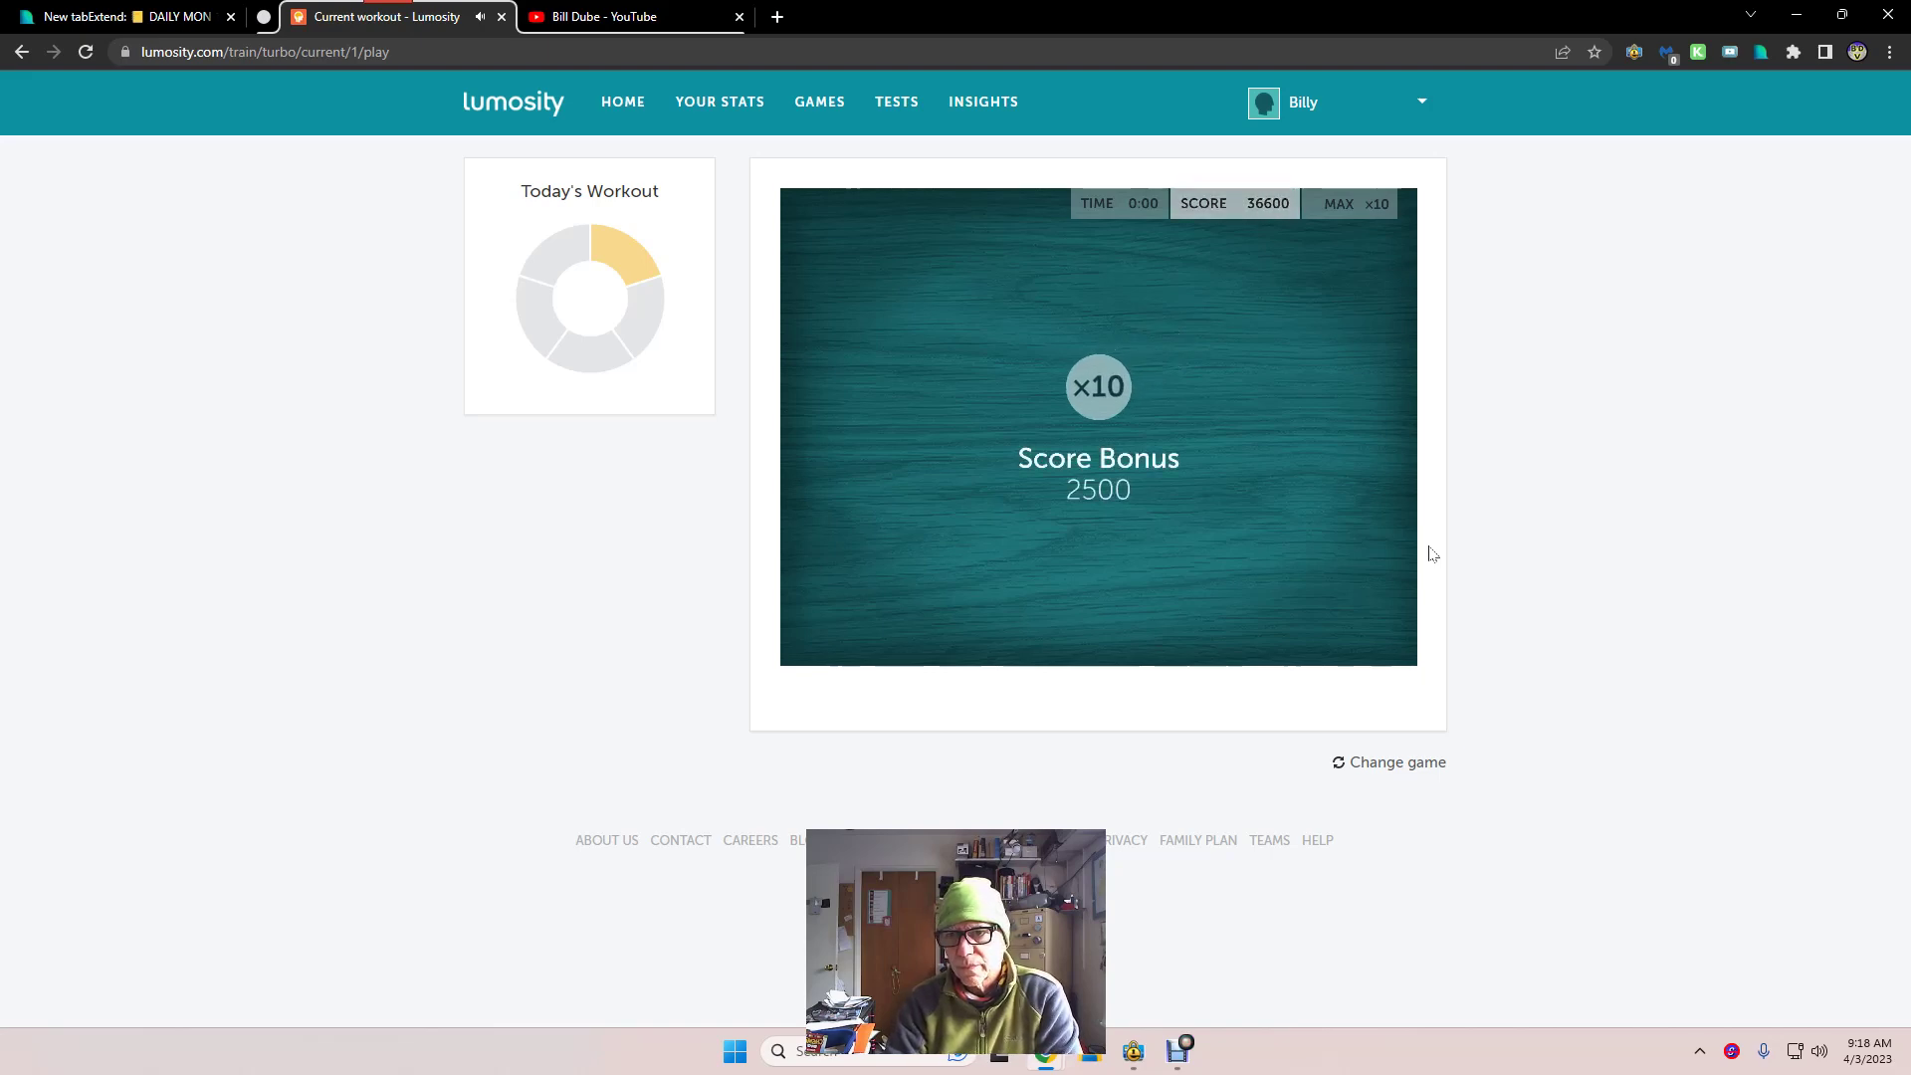
- Save the 36600 Memory Match result and move past the Top 5 scores list
{"action": "left_click", "coordinate": [1431, 556]}
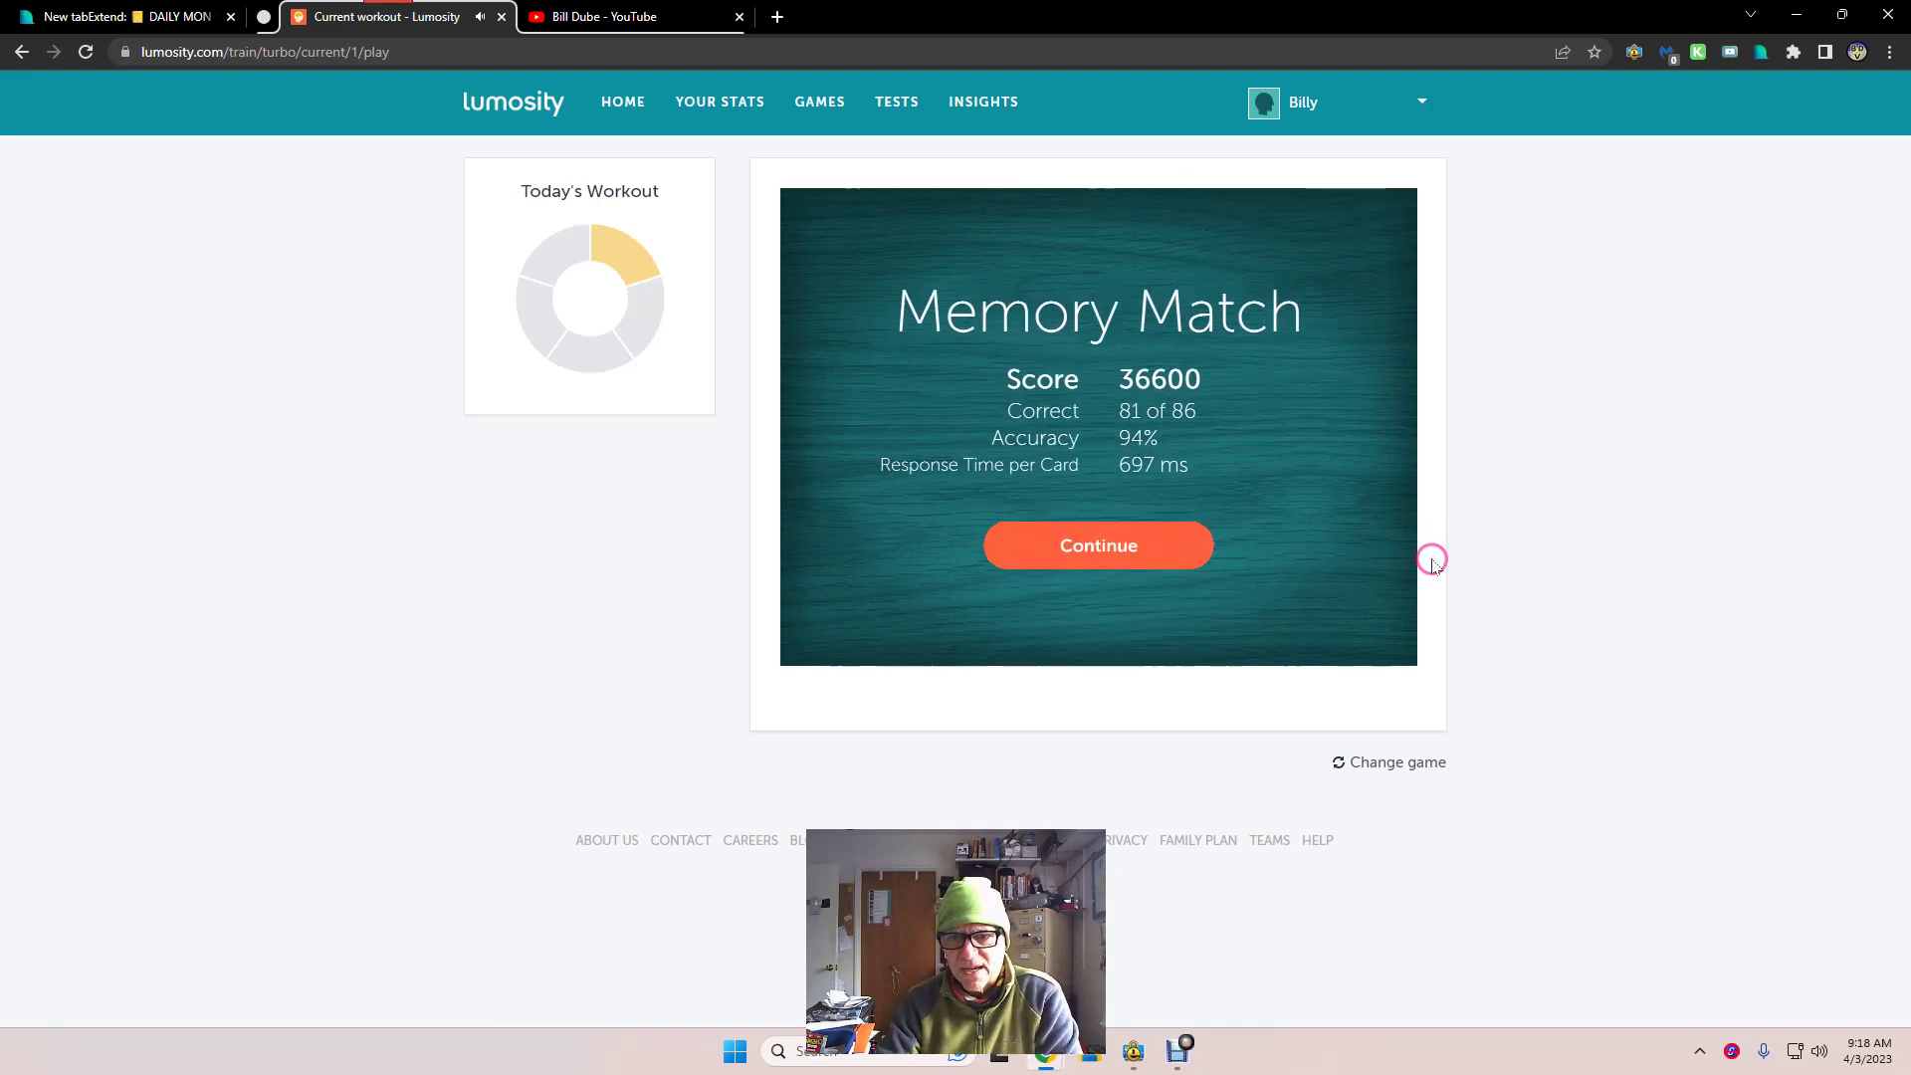
{"action": "left_click", "coordinate": [1205, 567]}
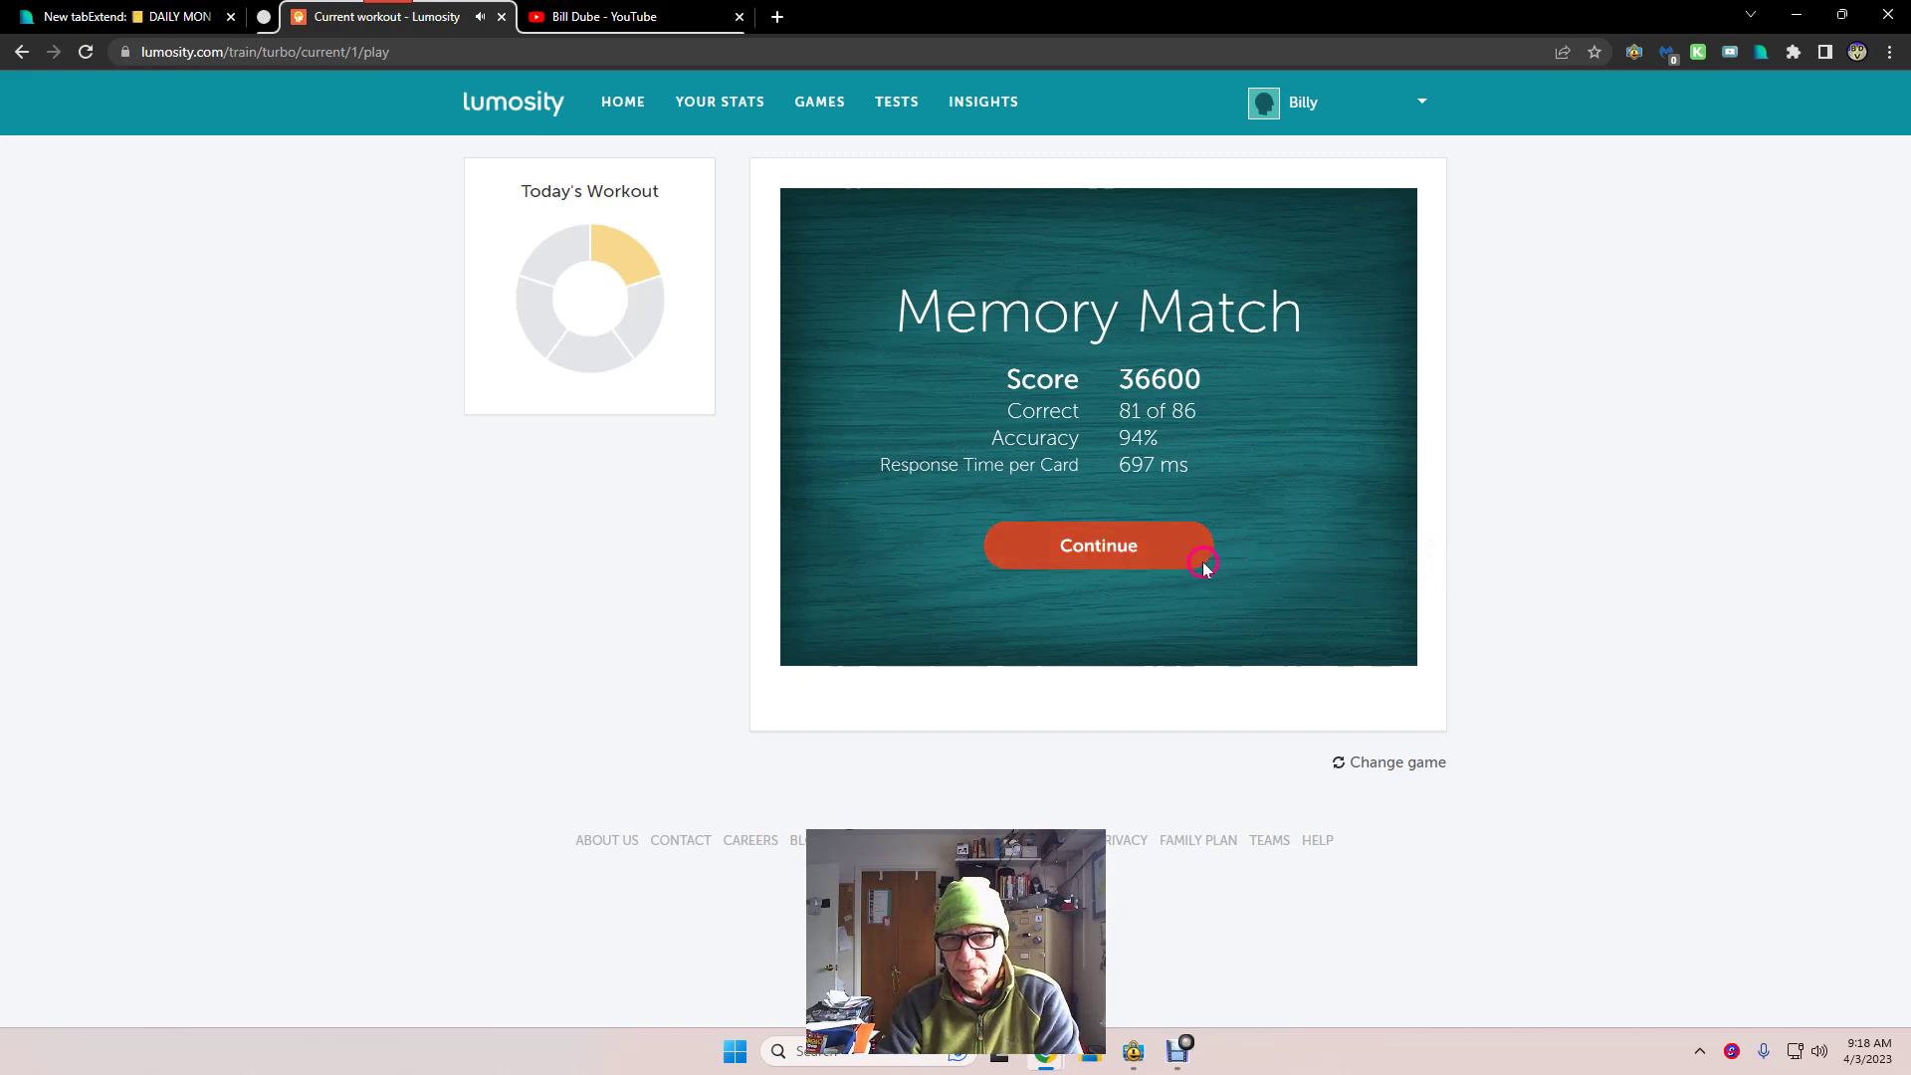
{"action": "left_click", "coordinate": [1165, 553]}
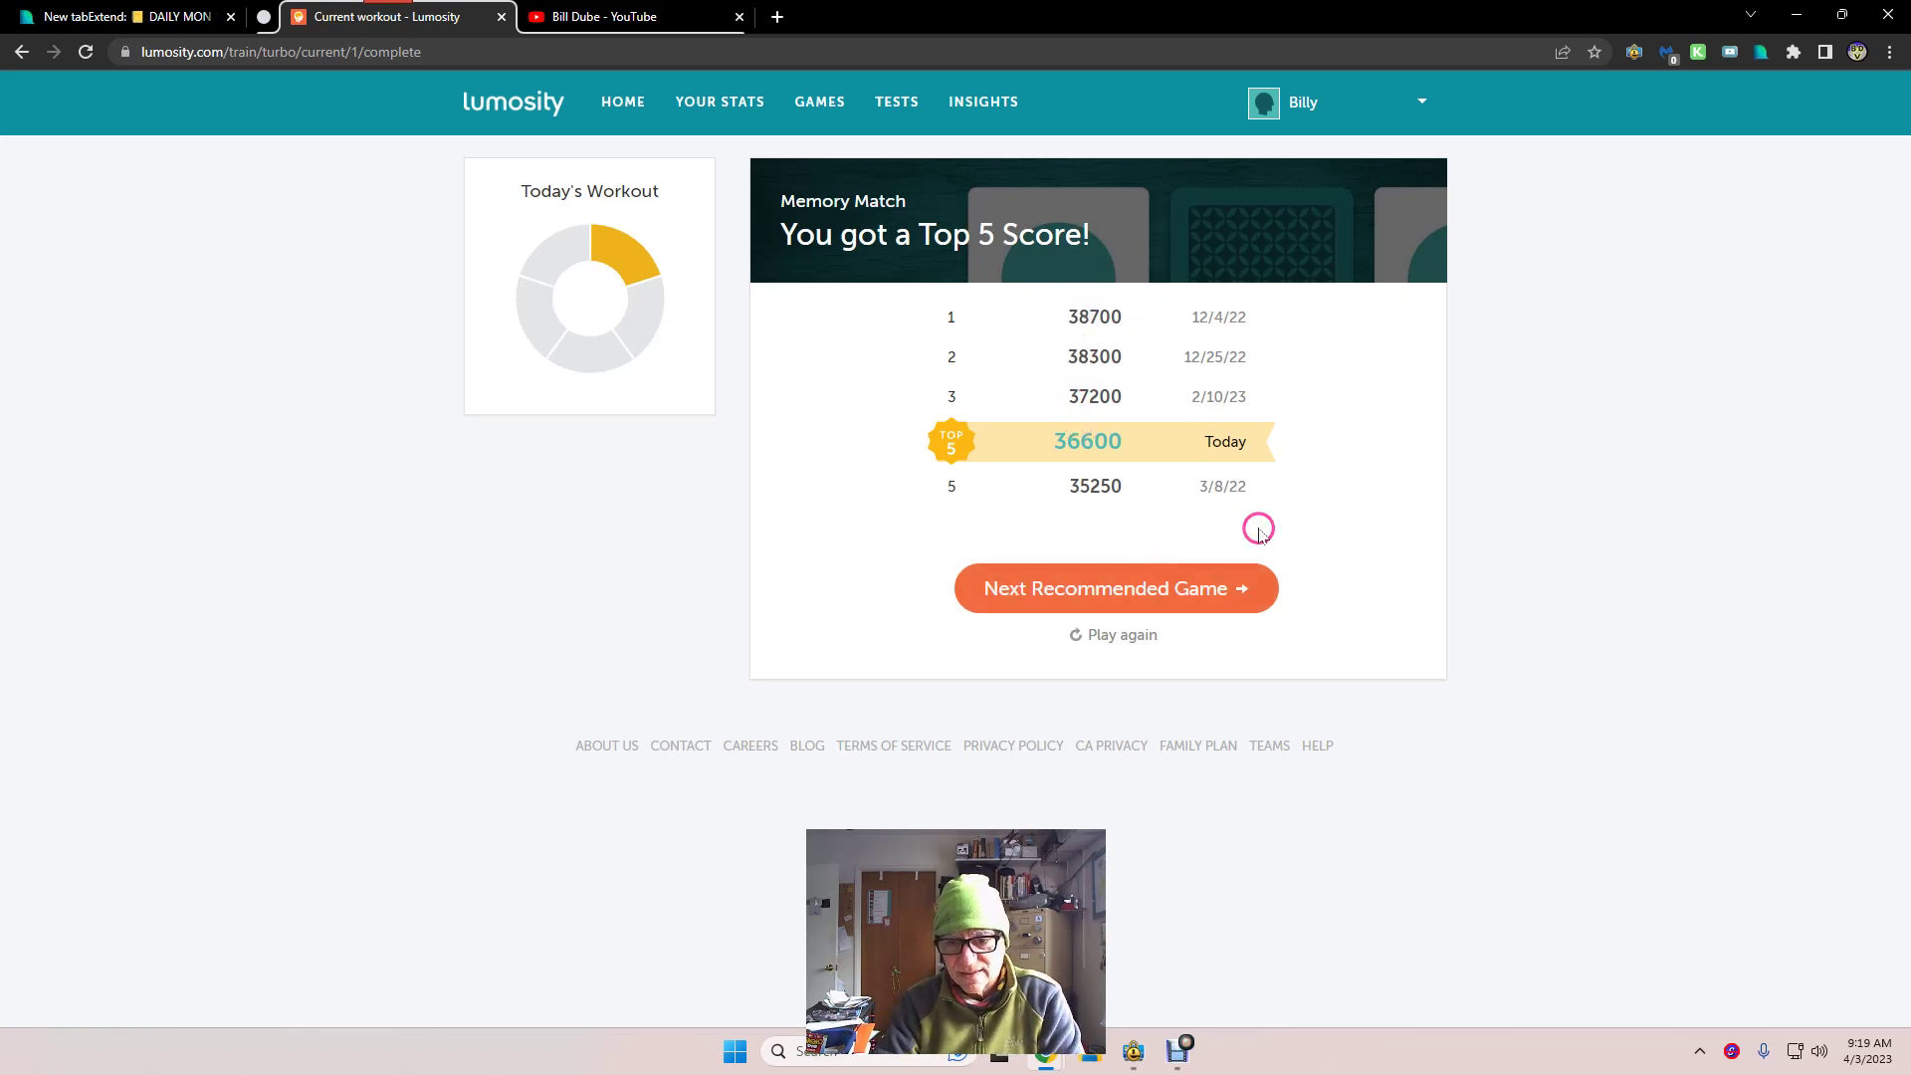
{"action": "left_click", "coordinate": [1178, 592]}
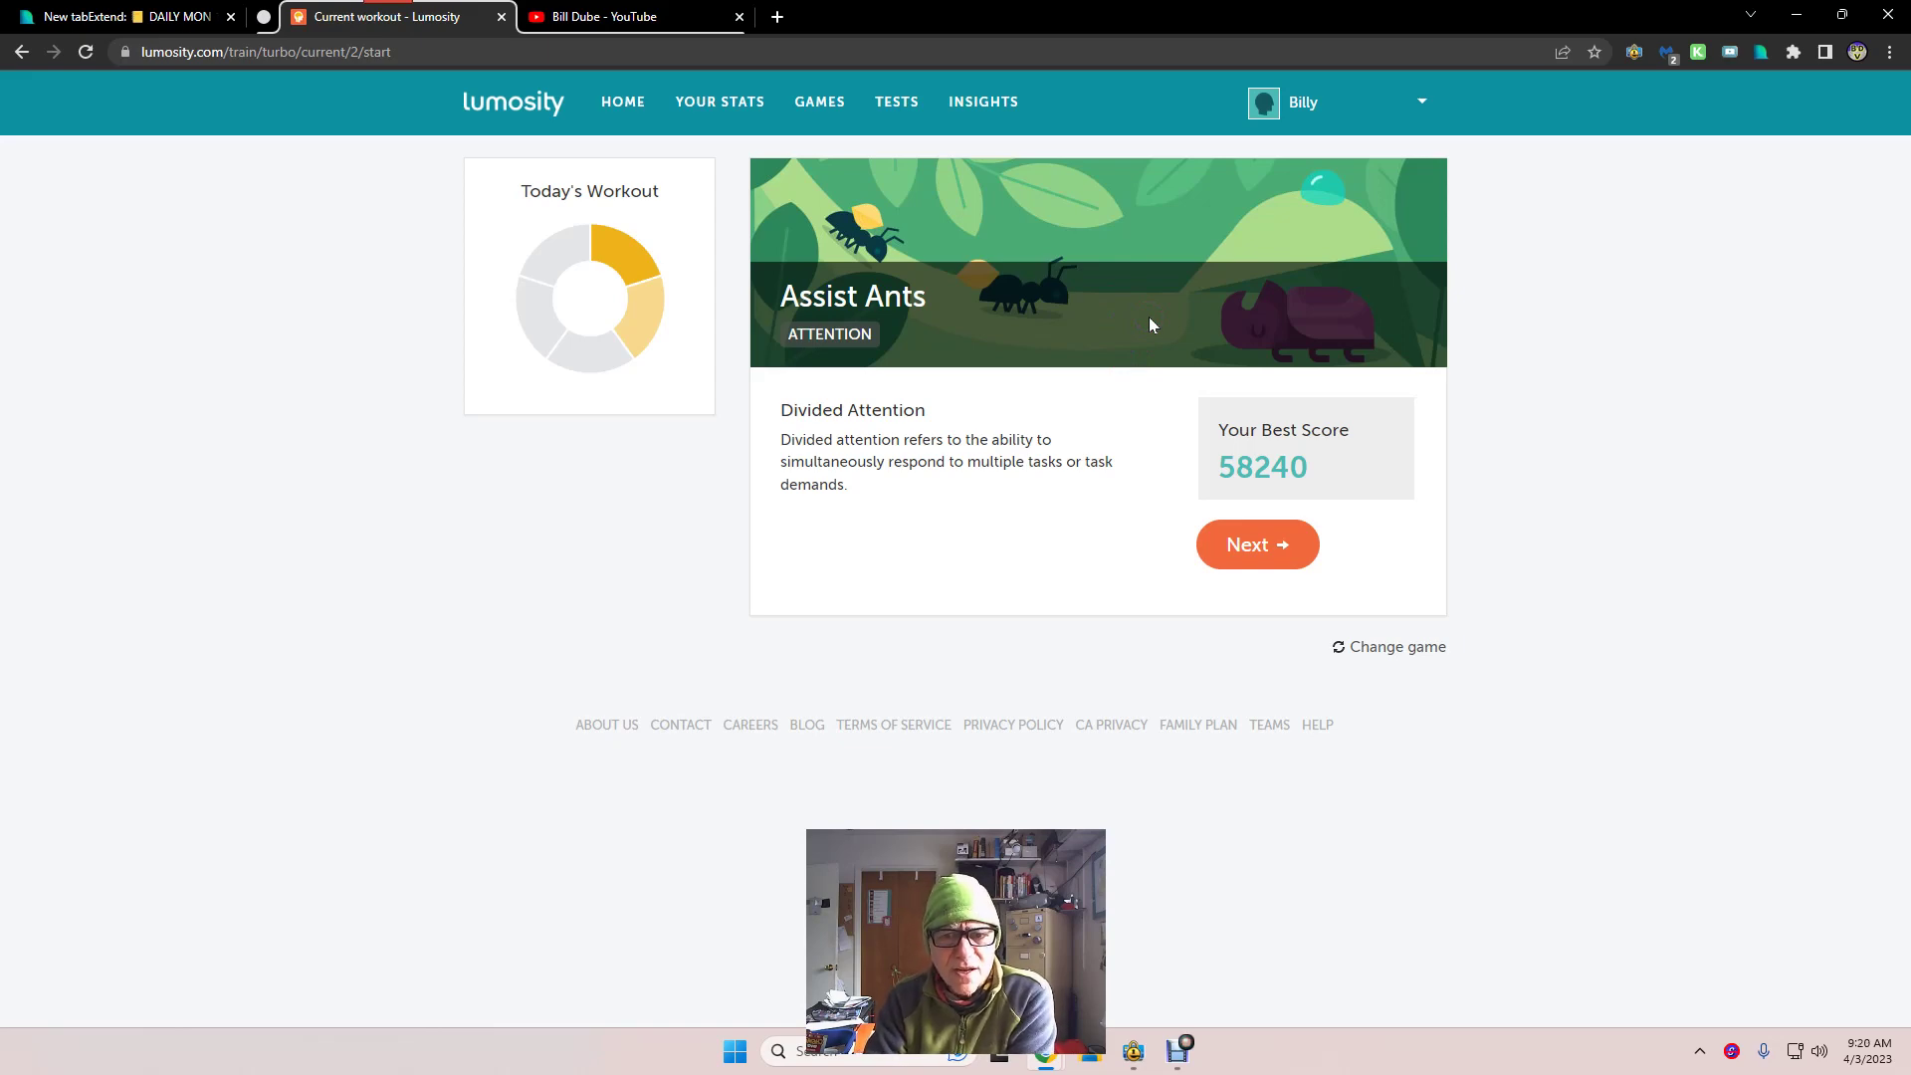
- Go to Assist Ants as the next recommended game and start it loading
{"action": "left_click", "coordinate": [1194, 375]}
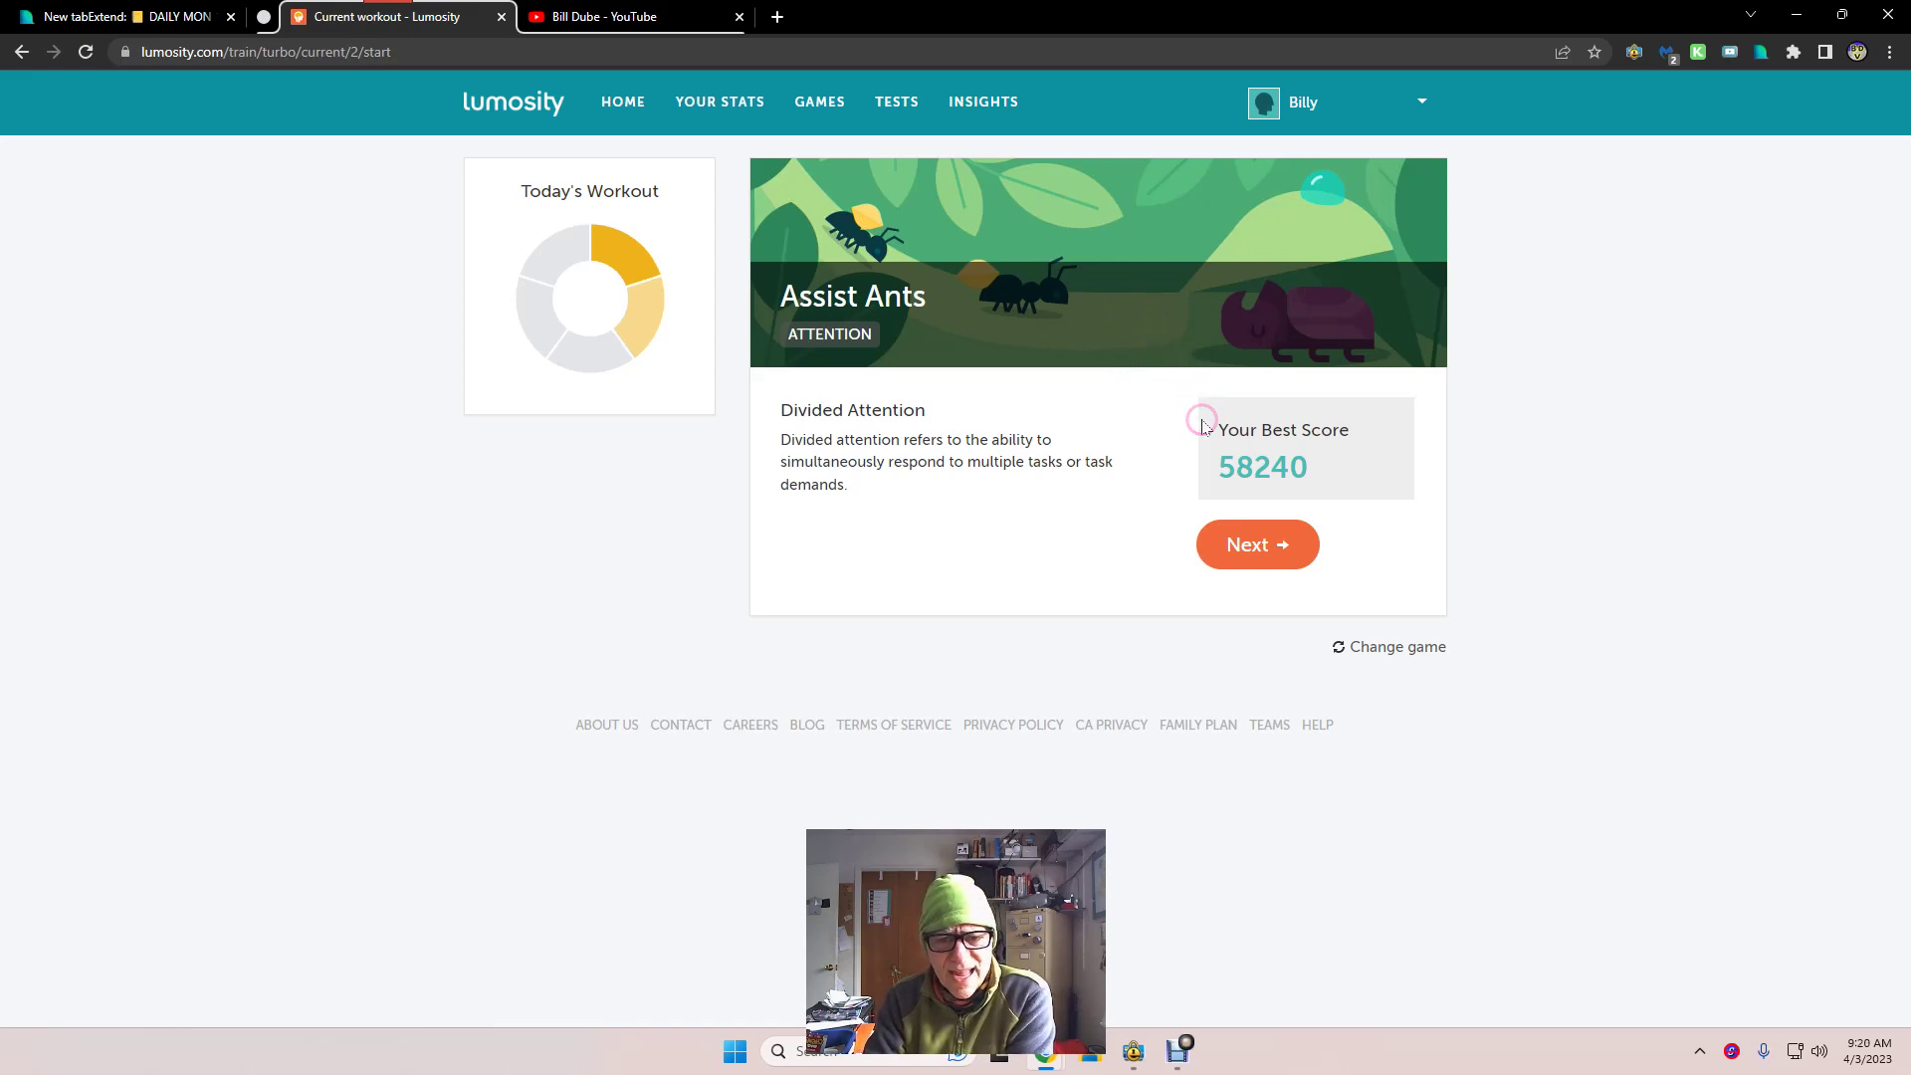
{"action": "left_click", "coordinate": [1244, 551]}
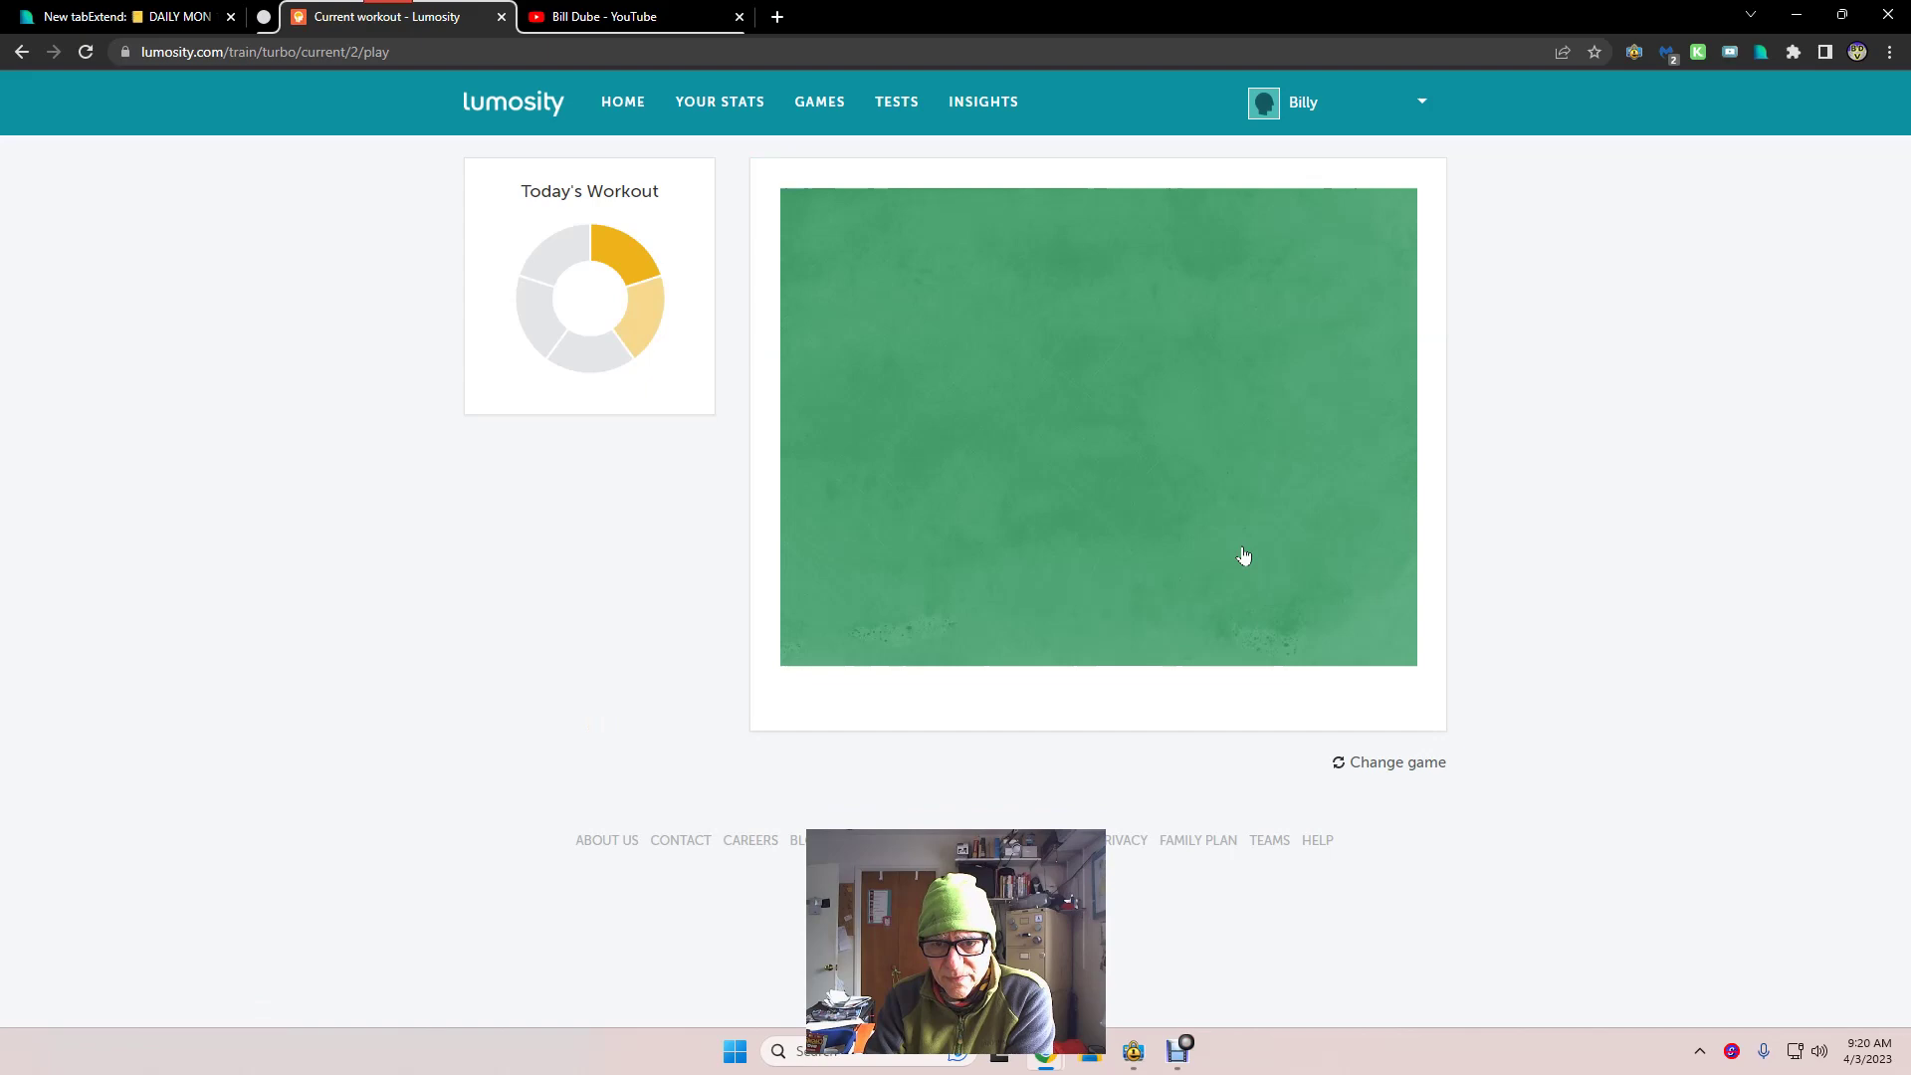
- Start playing Assist Ants from its intro screen
{"action": "left_click", "coordinate": [1229, 552]}
{"action": "left_click", "coordinate": [1045, 511]}
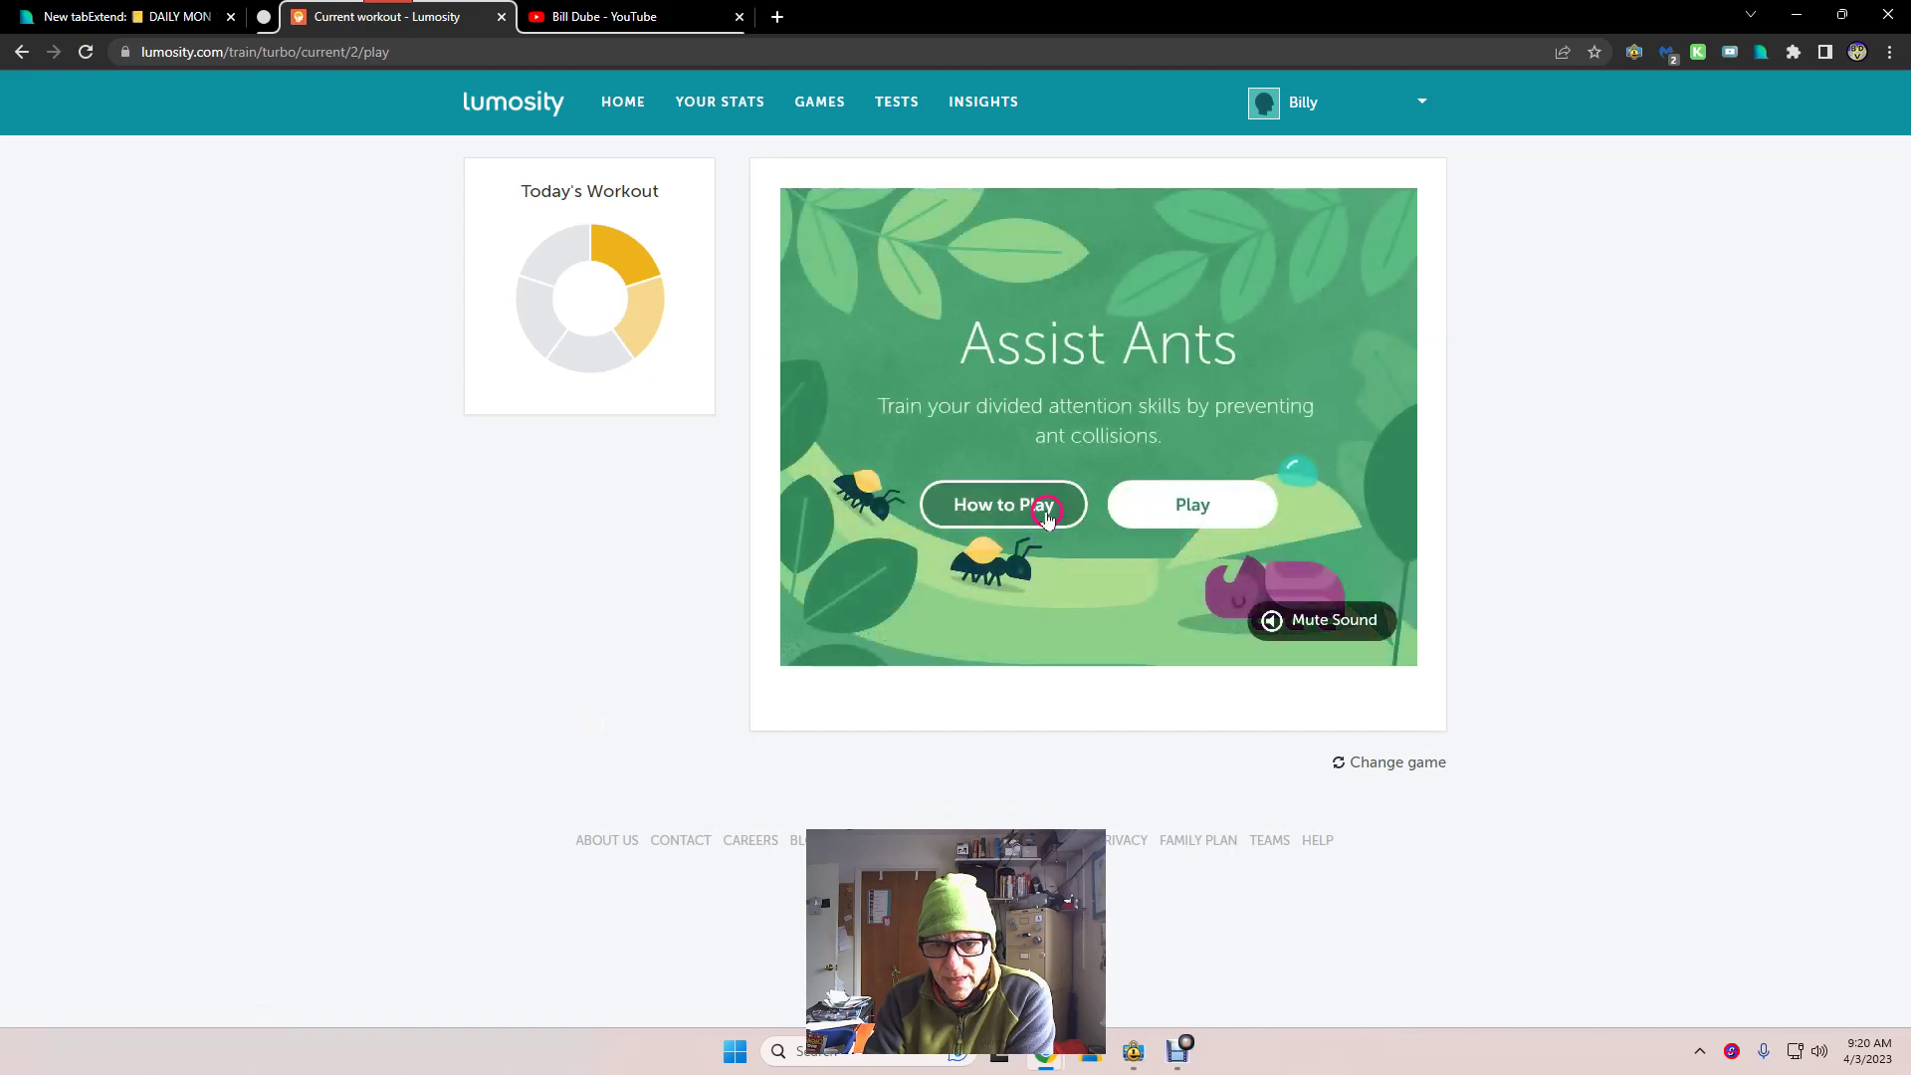
{"action": "left_click", "coordinate": [1180, 508]}
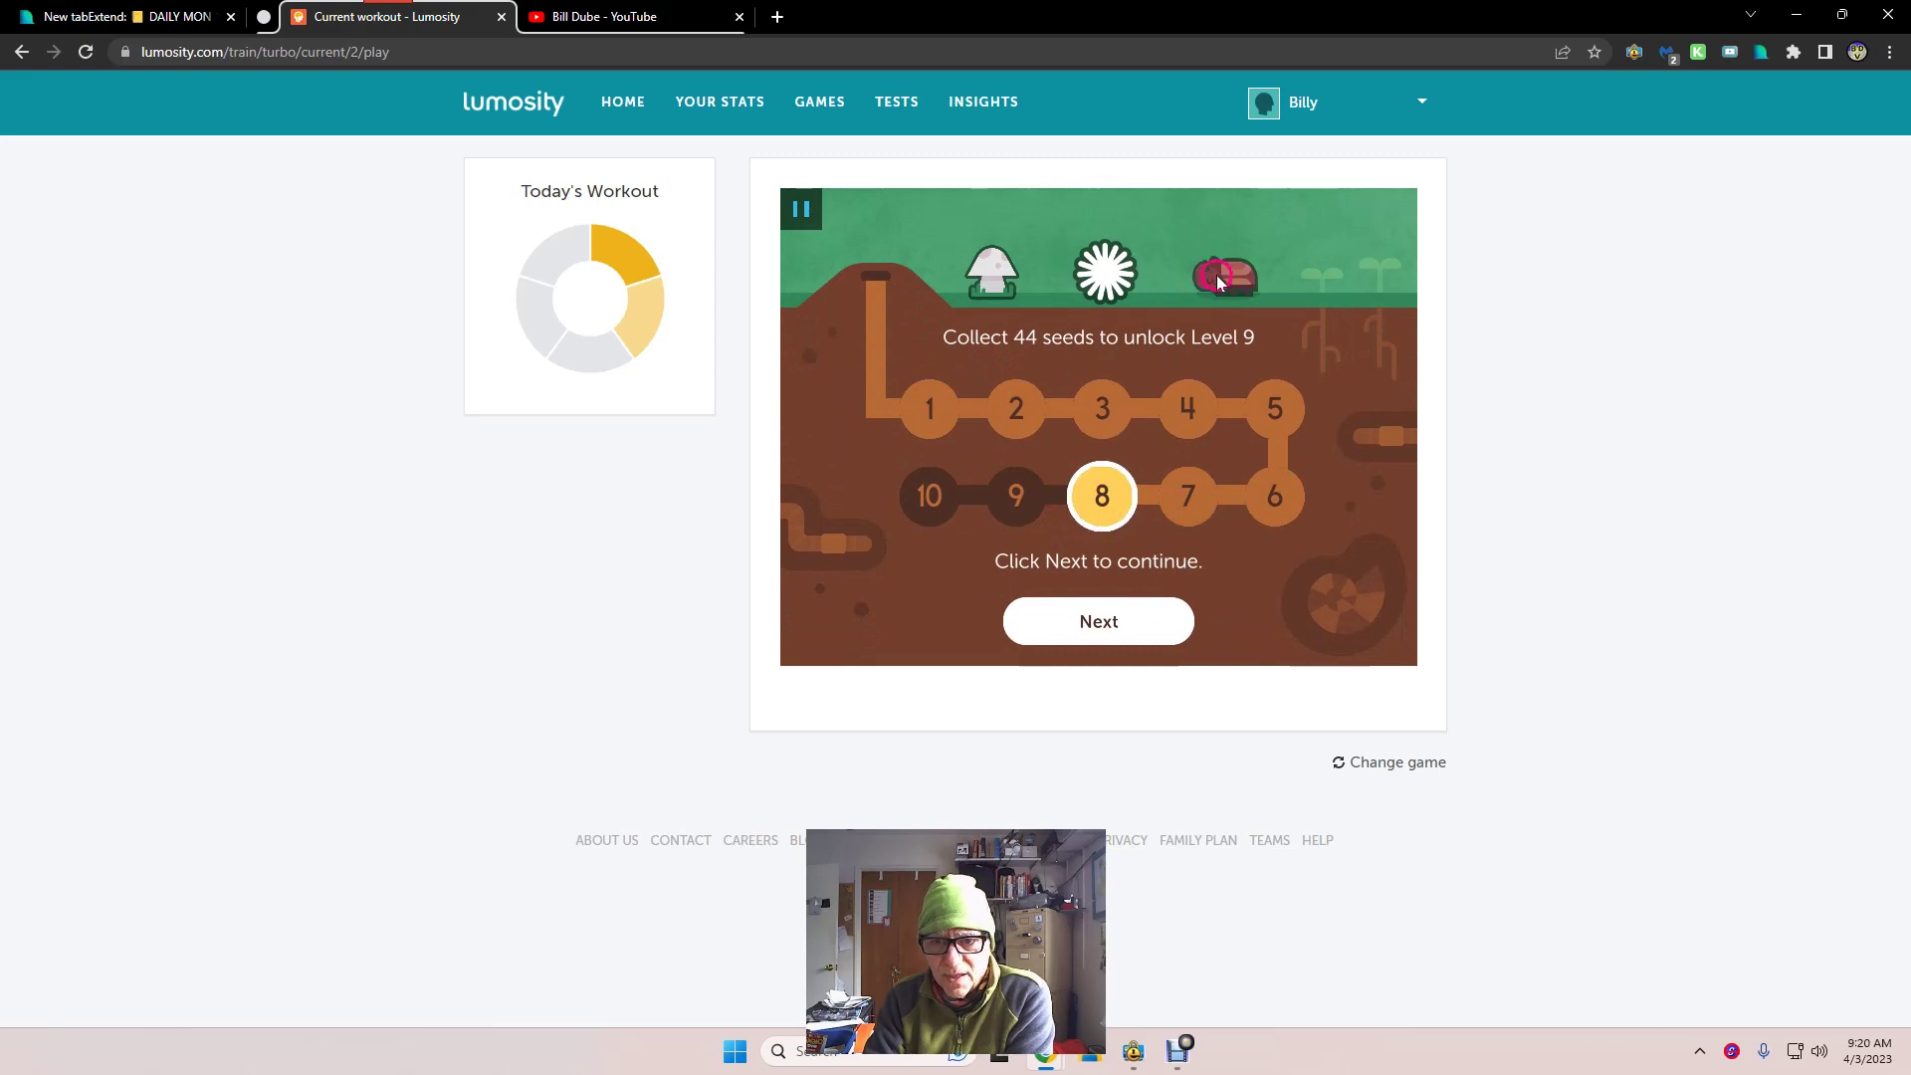
- Read and close the dandelion, mushroom and beetle tips
{"action": "left_click", "coordinate": [1106, 287]}
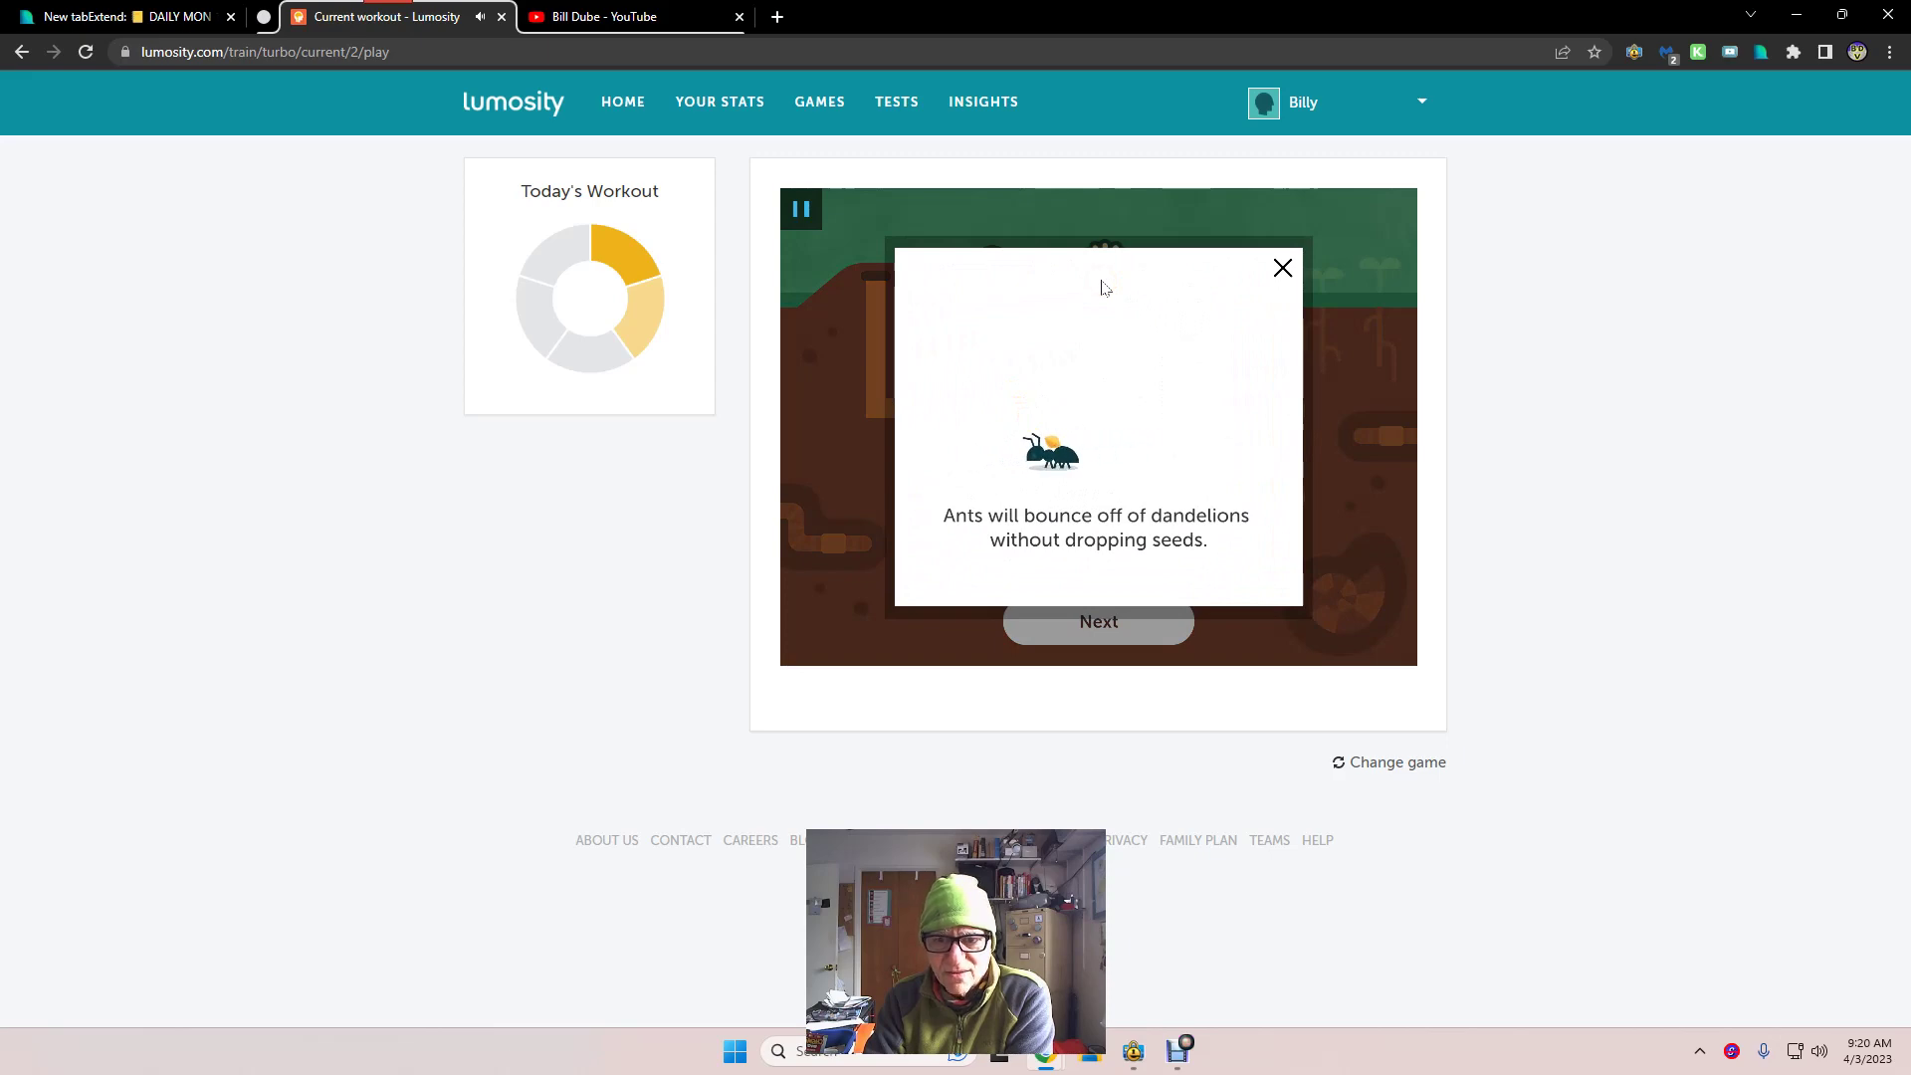
{"action": "left_click", "coordinate": [1109, 275]}
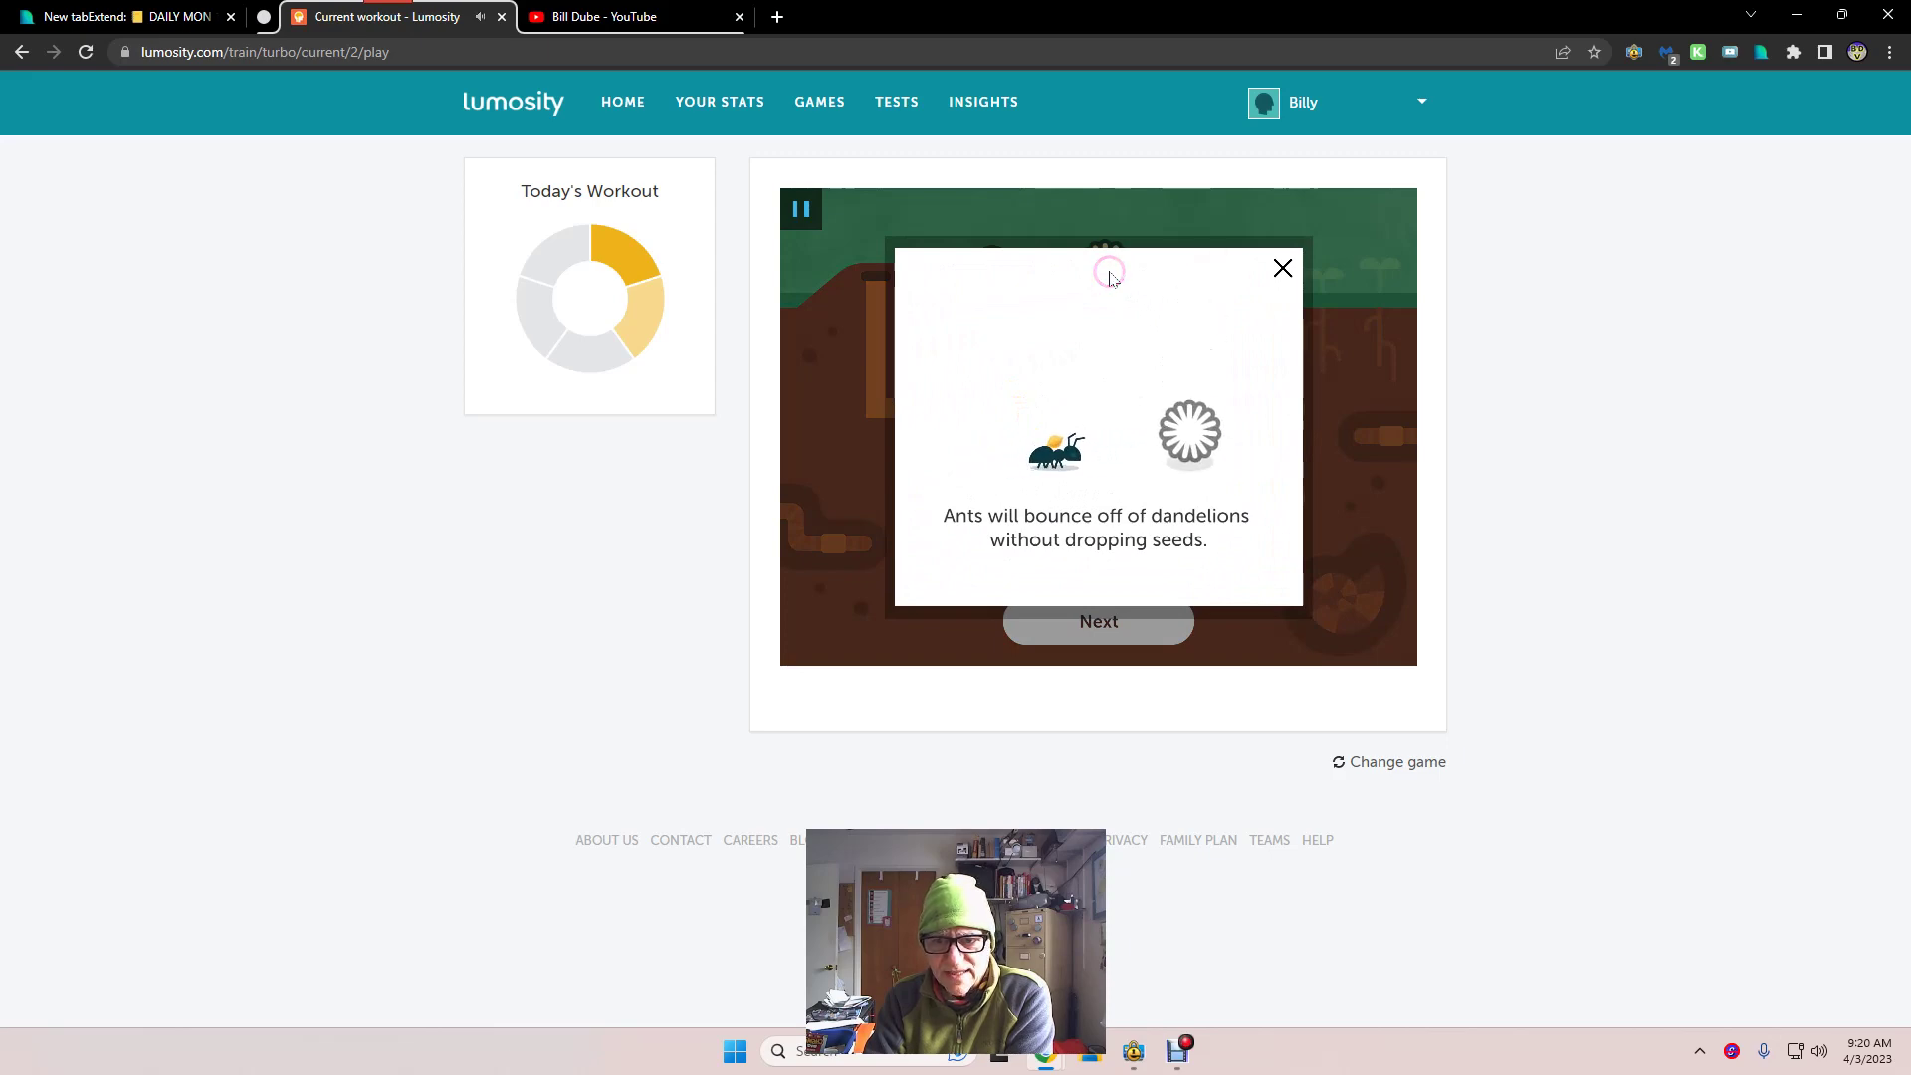
{"action": "left_click", "coordinate": [1235, 250]}
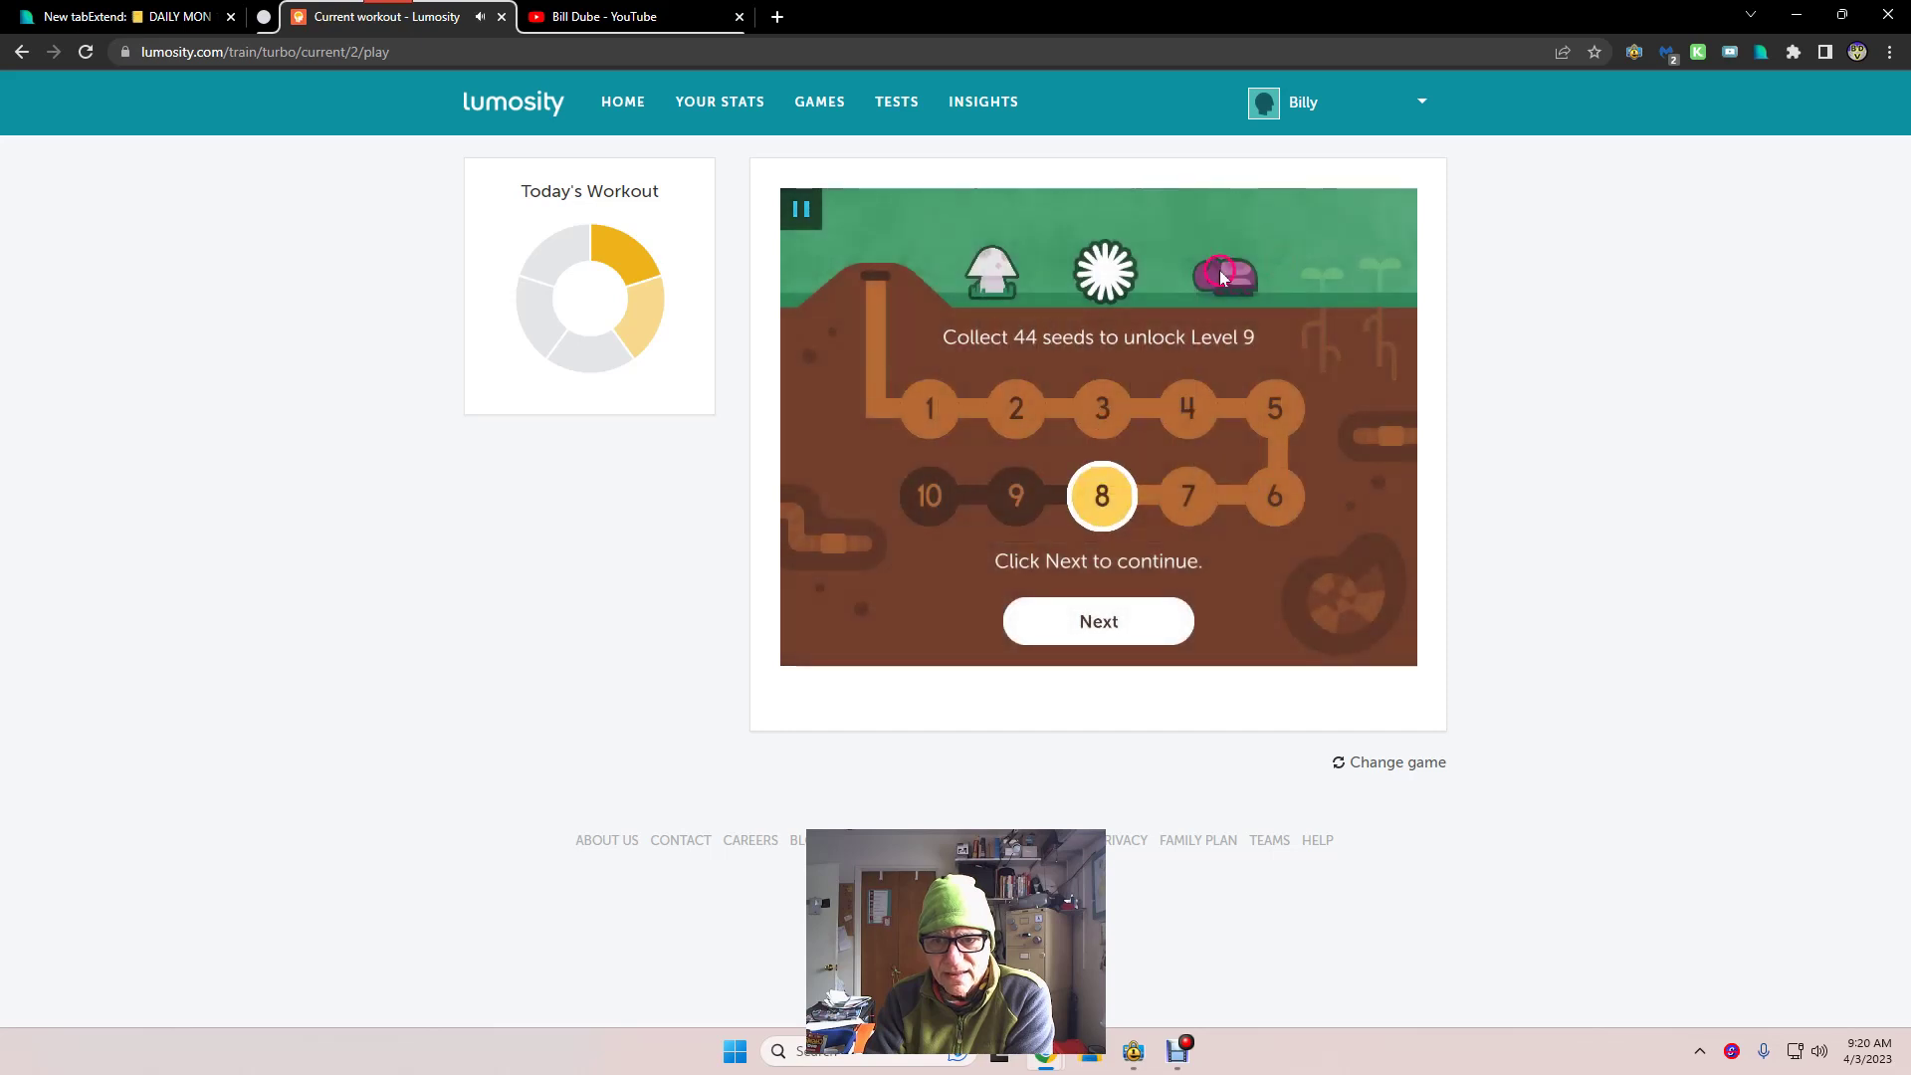
{"action": "left_click", "coordinate": [987, 271]}
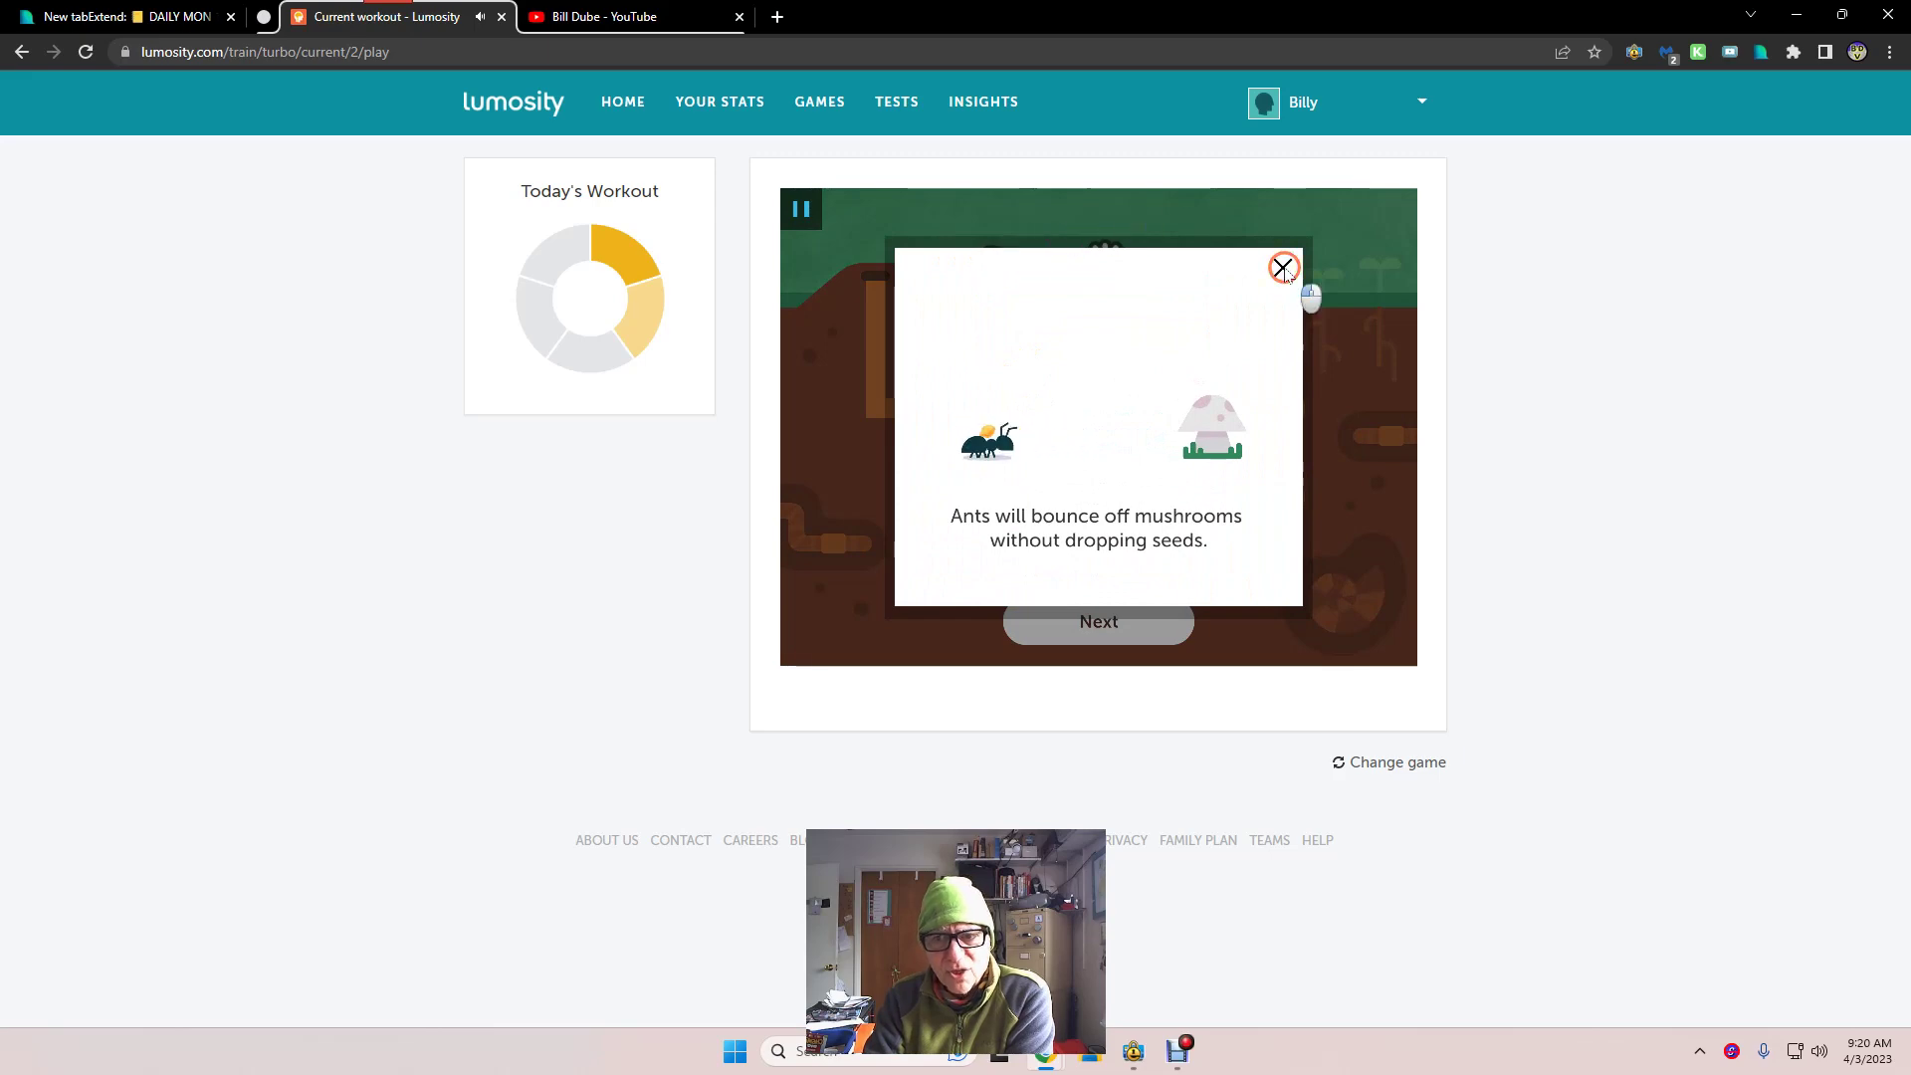
{"action": "left_click", "coordinate": [1098, 273]}
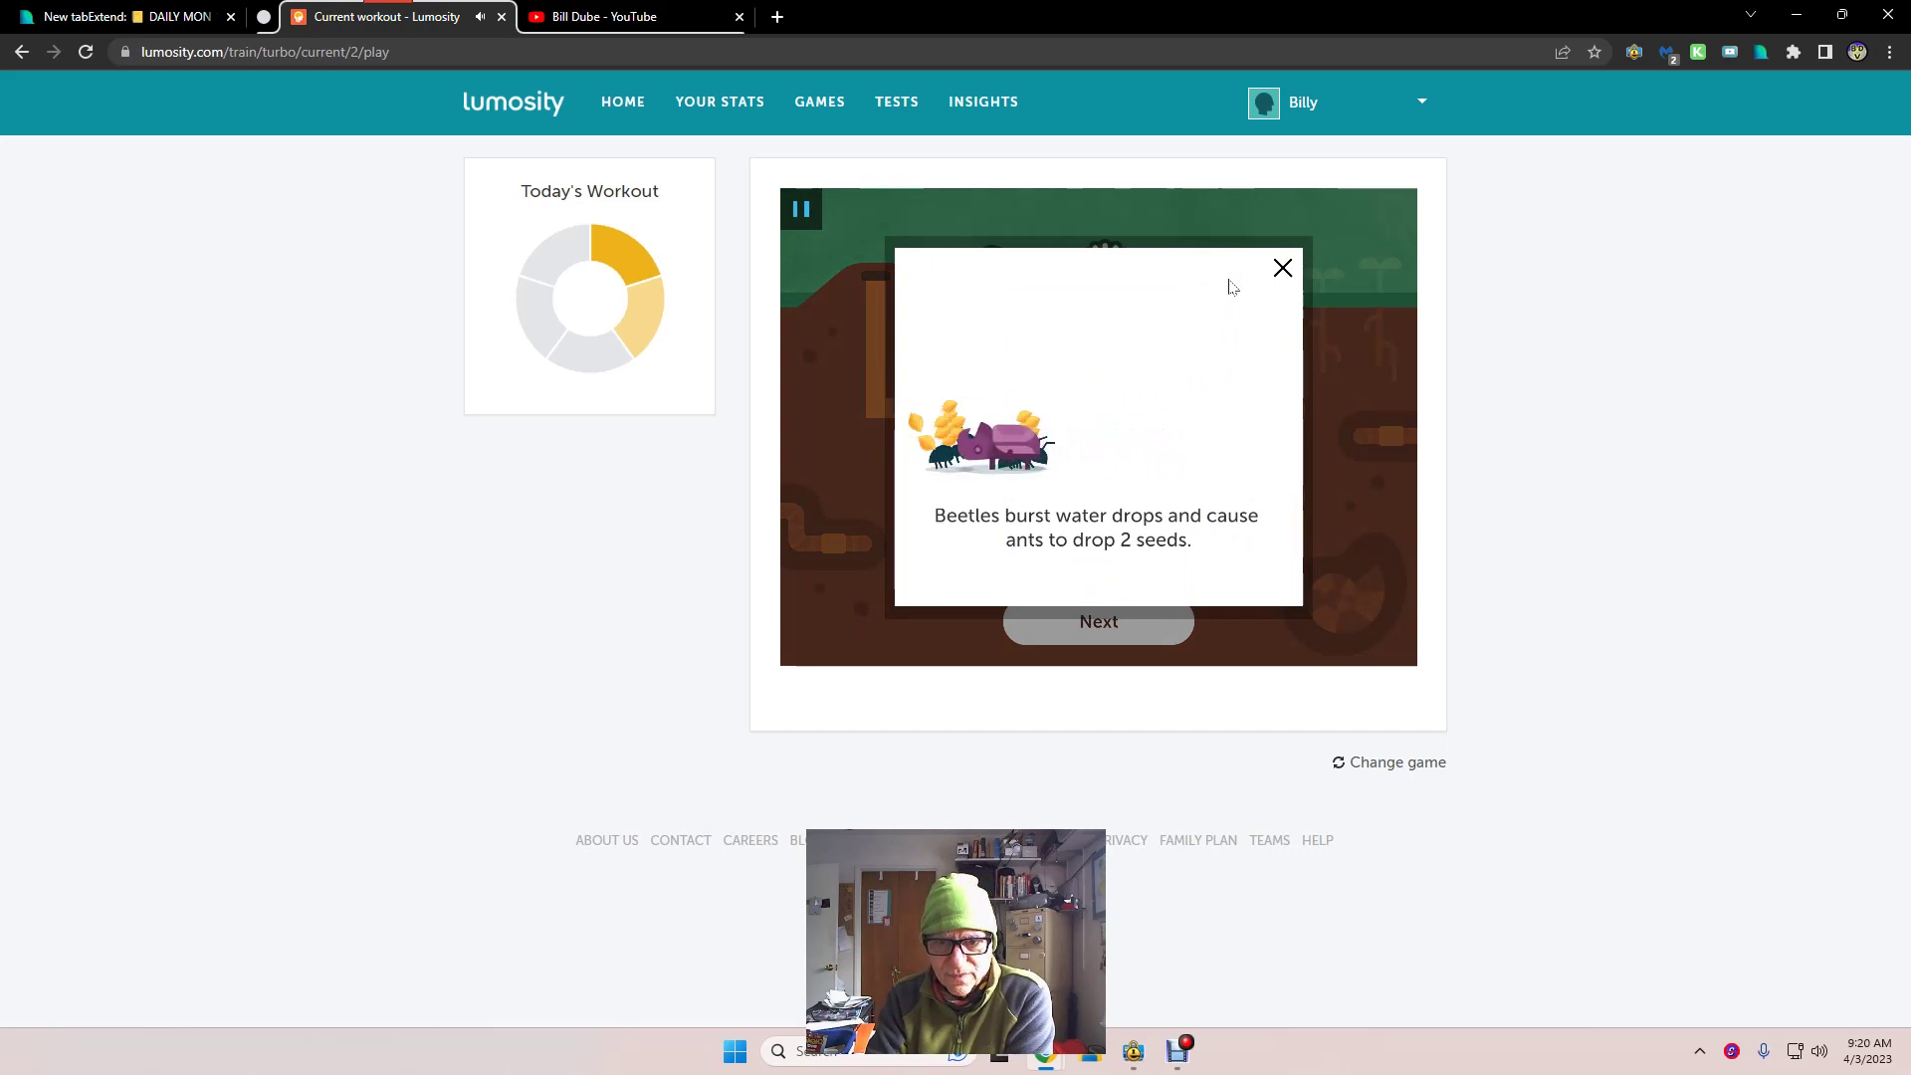
{"action": "left_click", "coordinate": [1266, 294]}
{"action": "left_click", "coordinate": [1282, 269]}
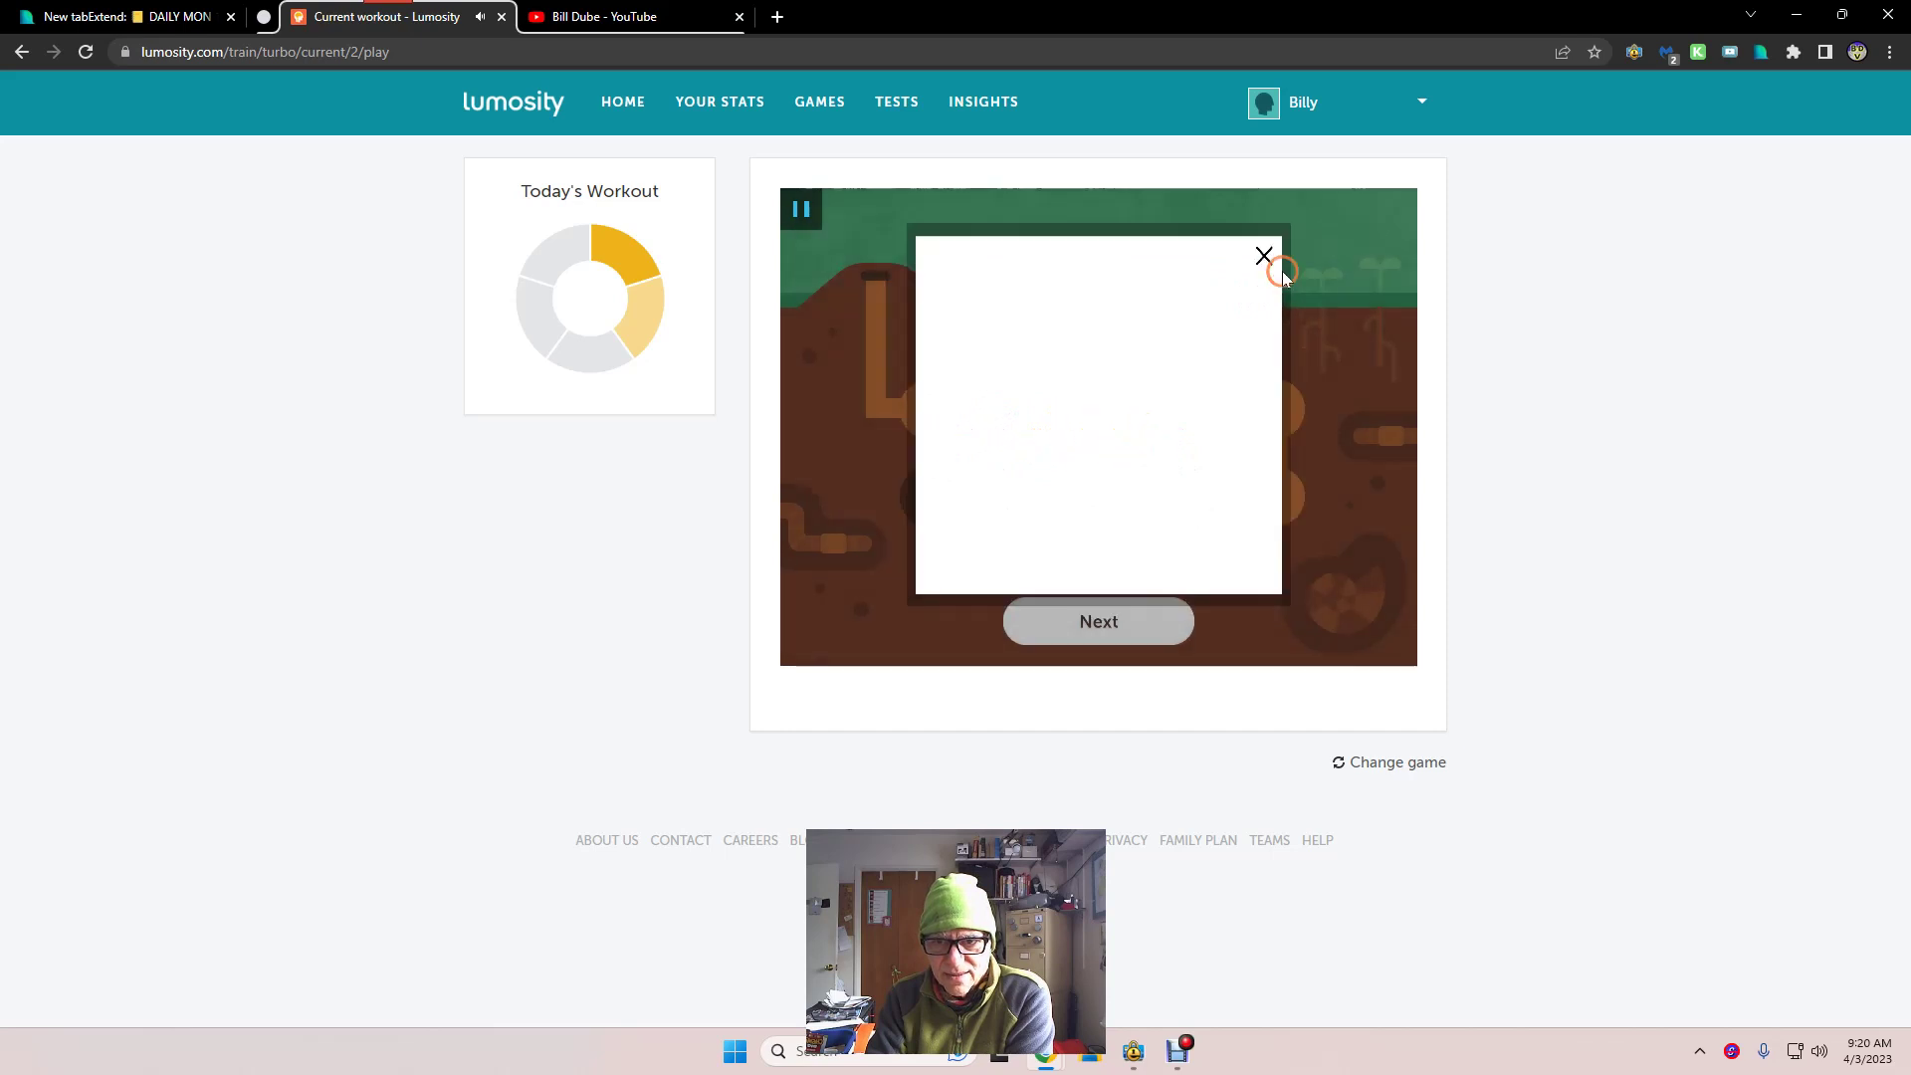
{"action": "left_click", "coordinate": [1267, 292]}
{"action": "left_click", "coordinate": [1325, 236]}
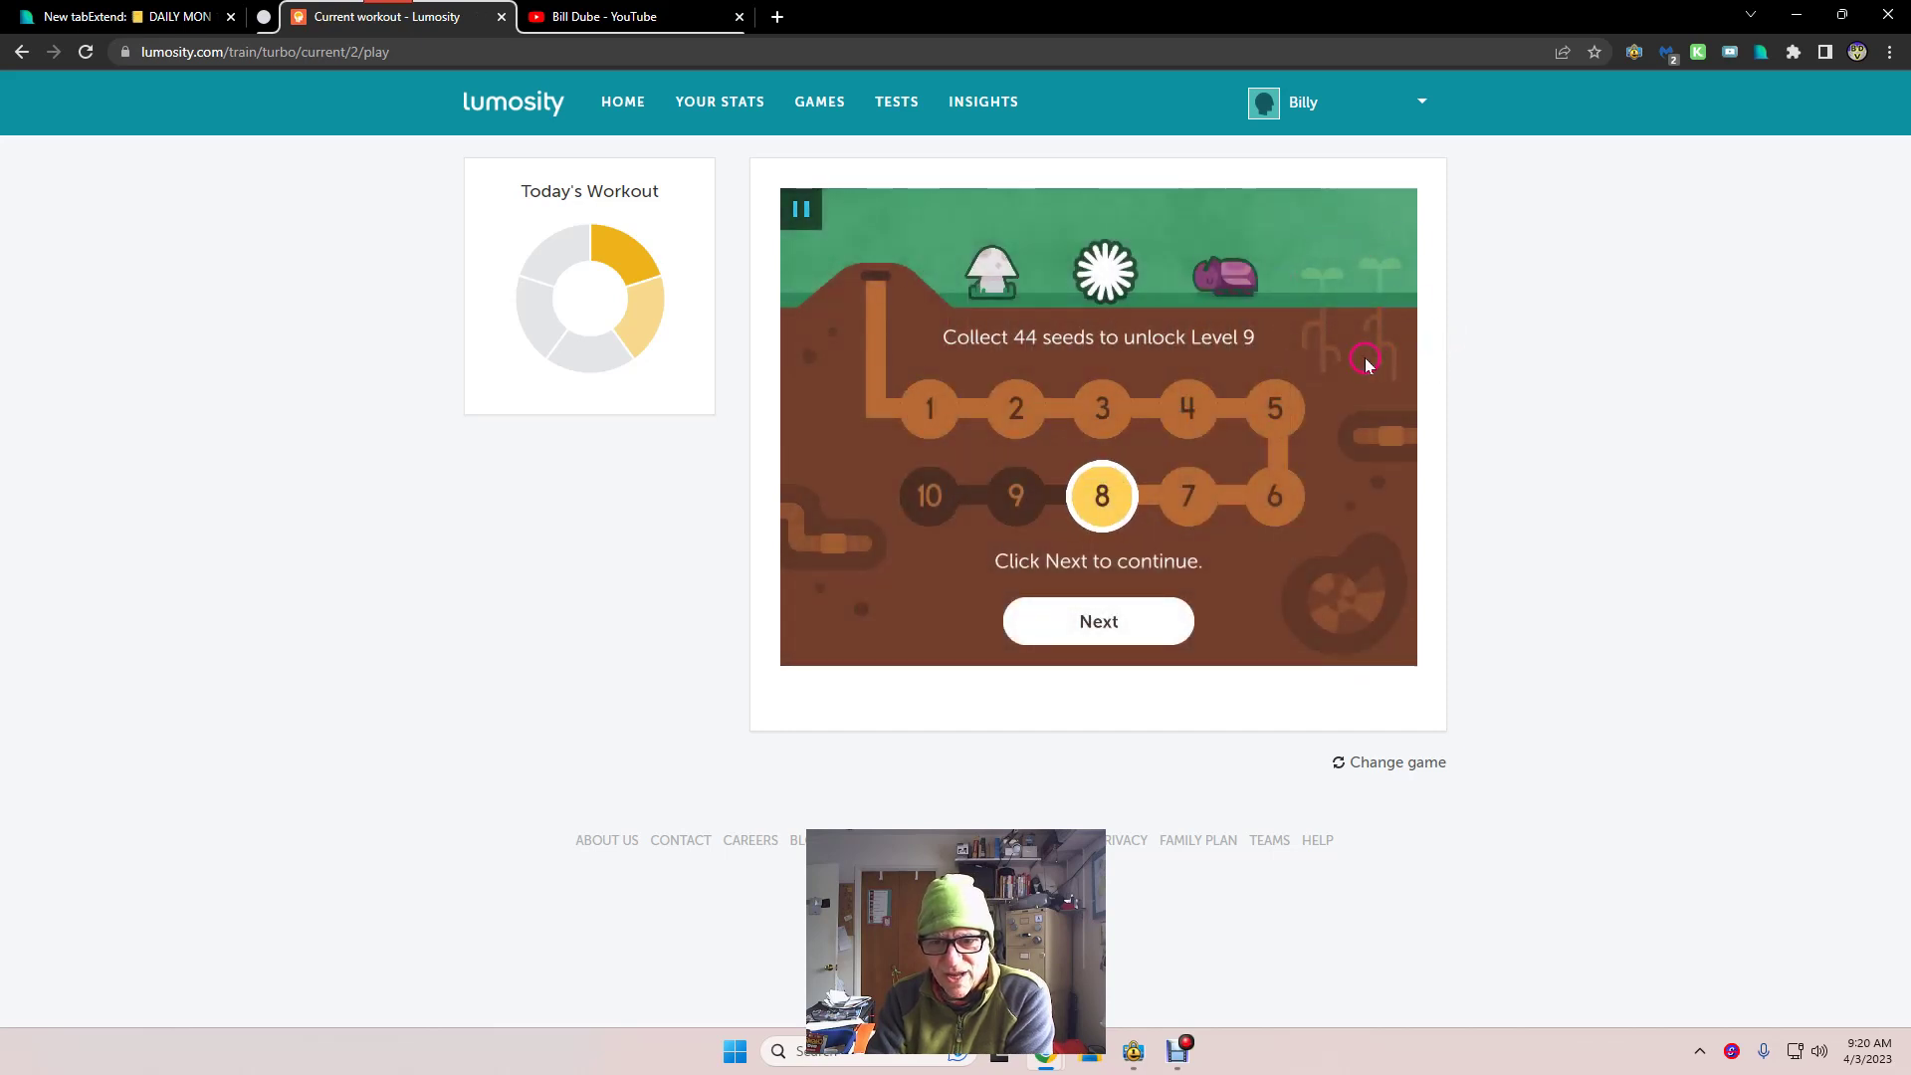
- Begin the level 8 round, which targets 44 seeds
{"action": "left_click", "coordinate": [1152, 613]}
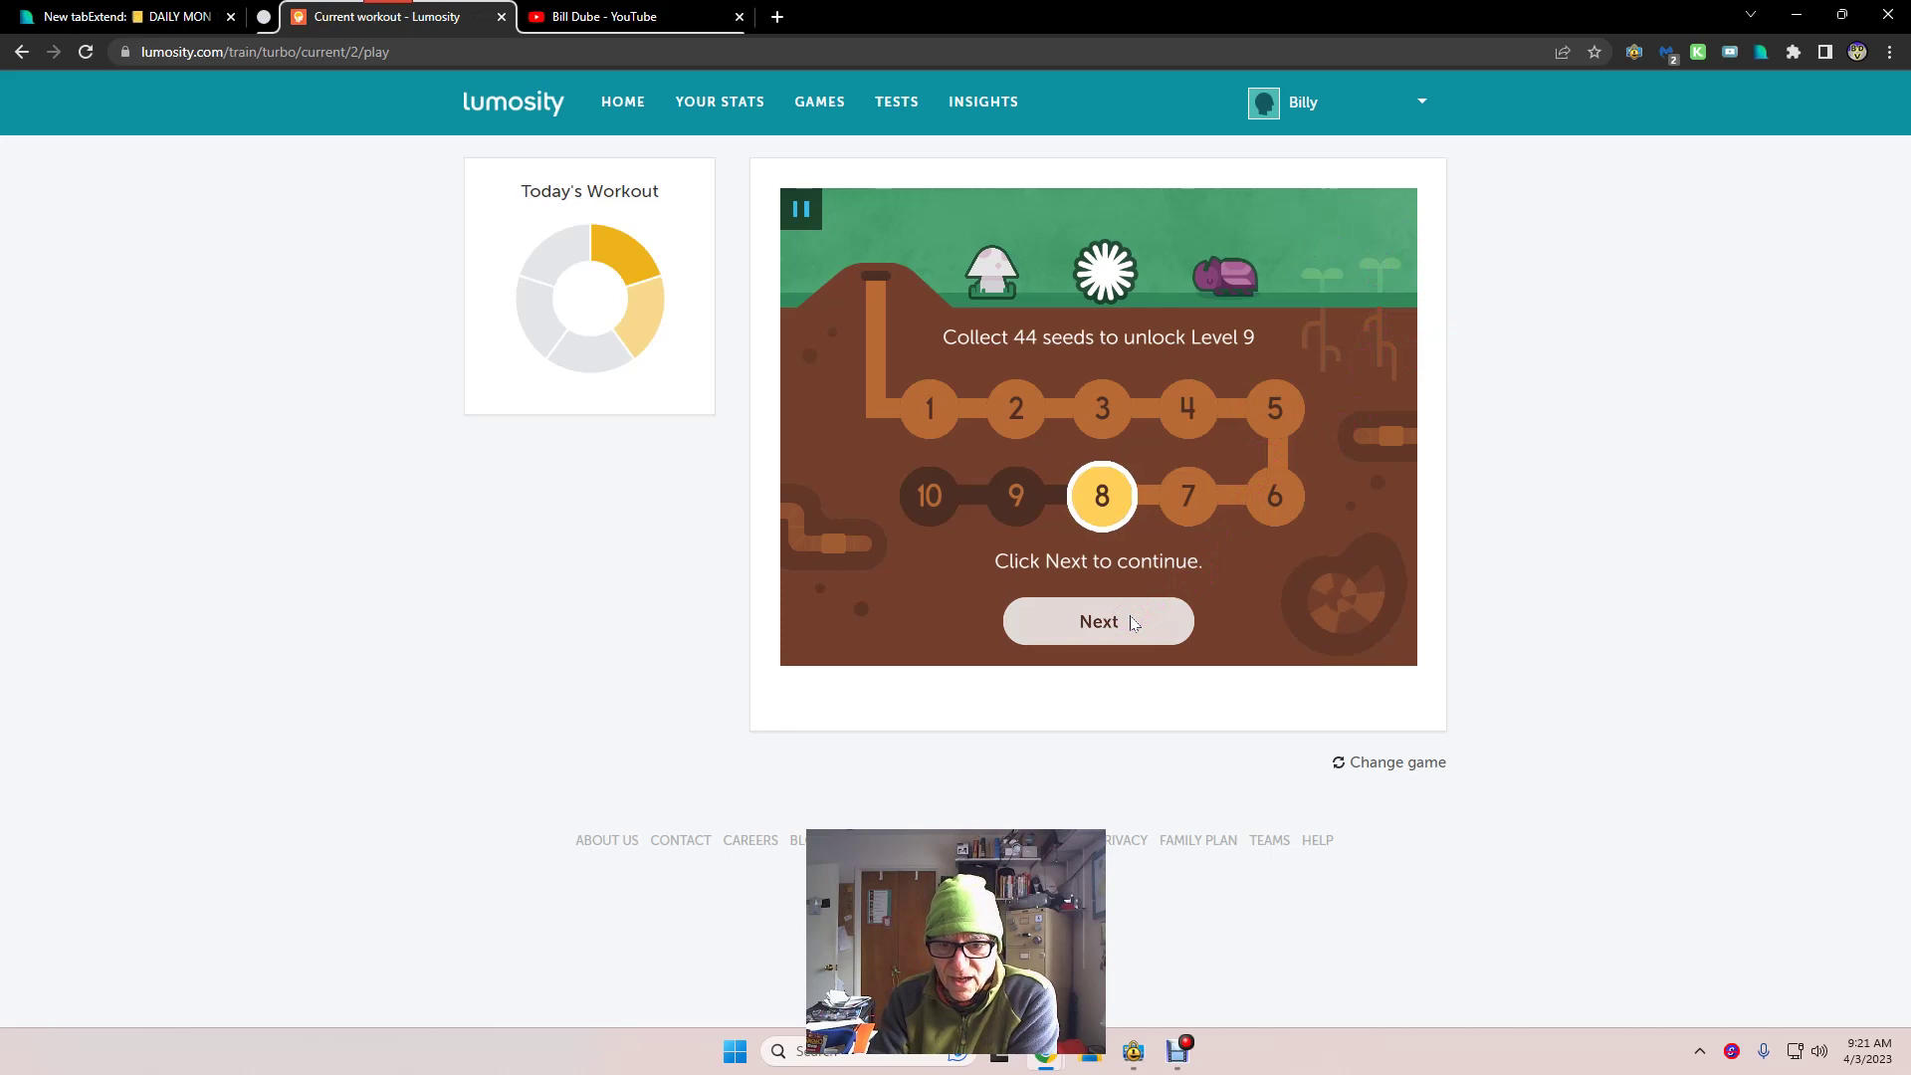
{"action": "left_click", "coordinate": [1130, 616]}
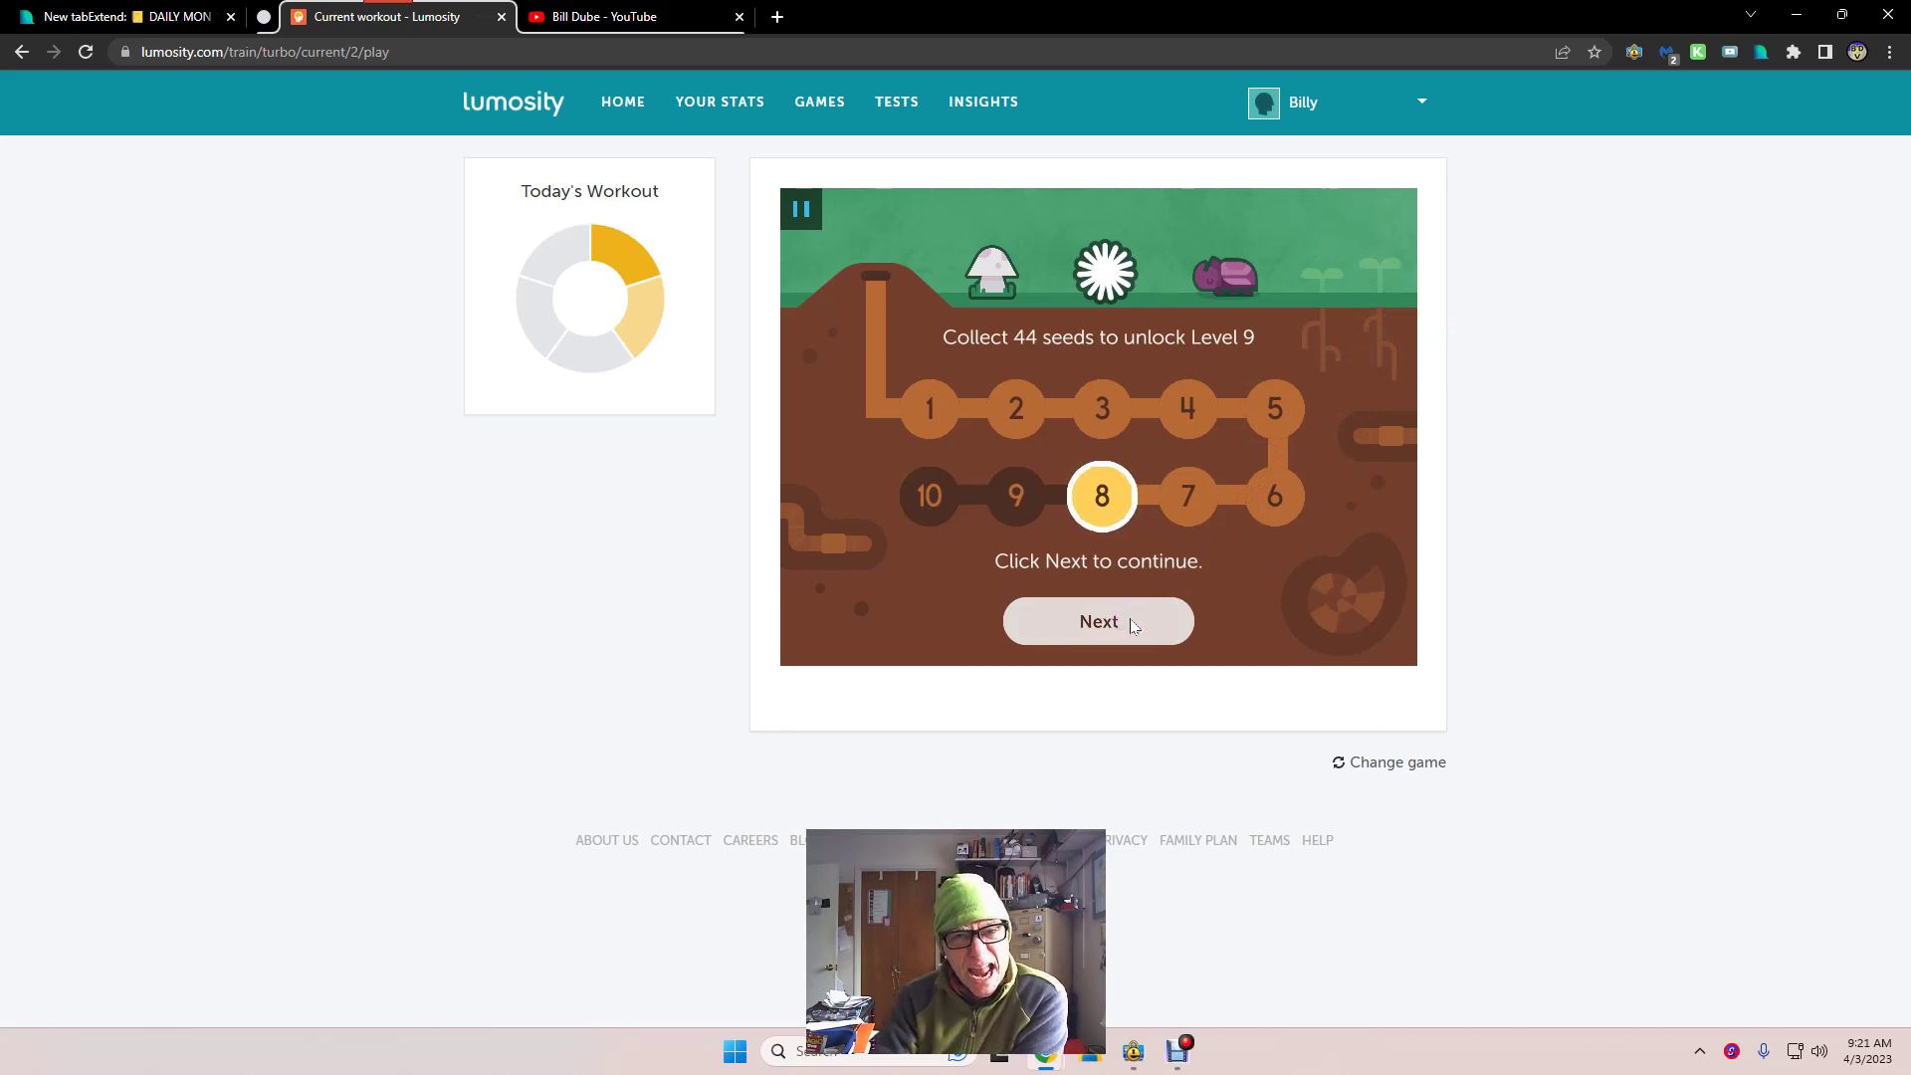
{"action": "left_click", "coordinate": [1130, 618]}
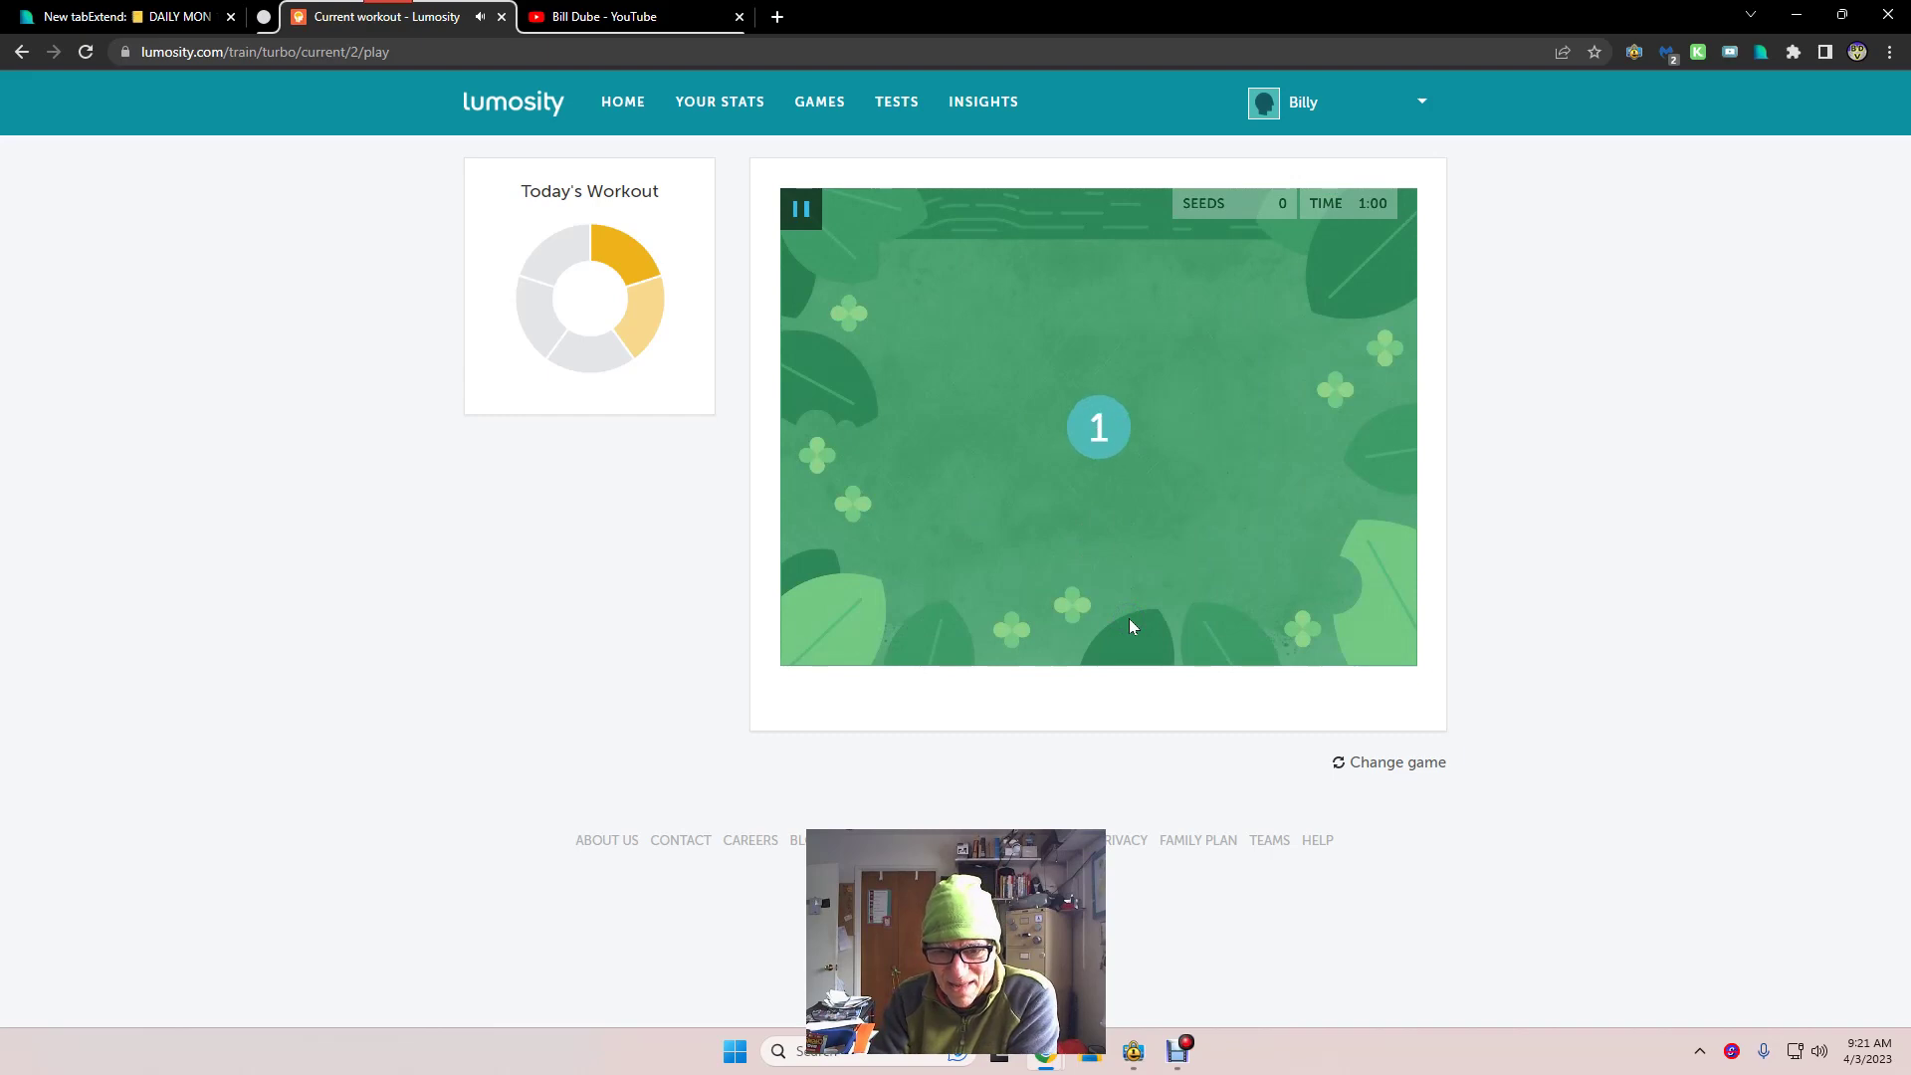
- Drop domes over seed-carrying ants until the 60-second timer ends, collecting 25 seeds
{"action": "left_click", "coordinate": [1302, 390]}
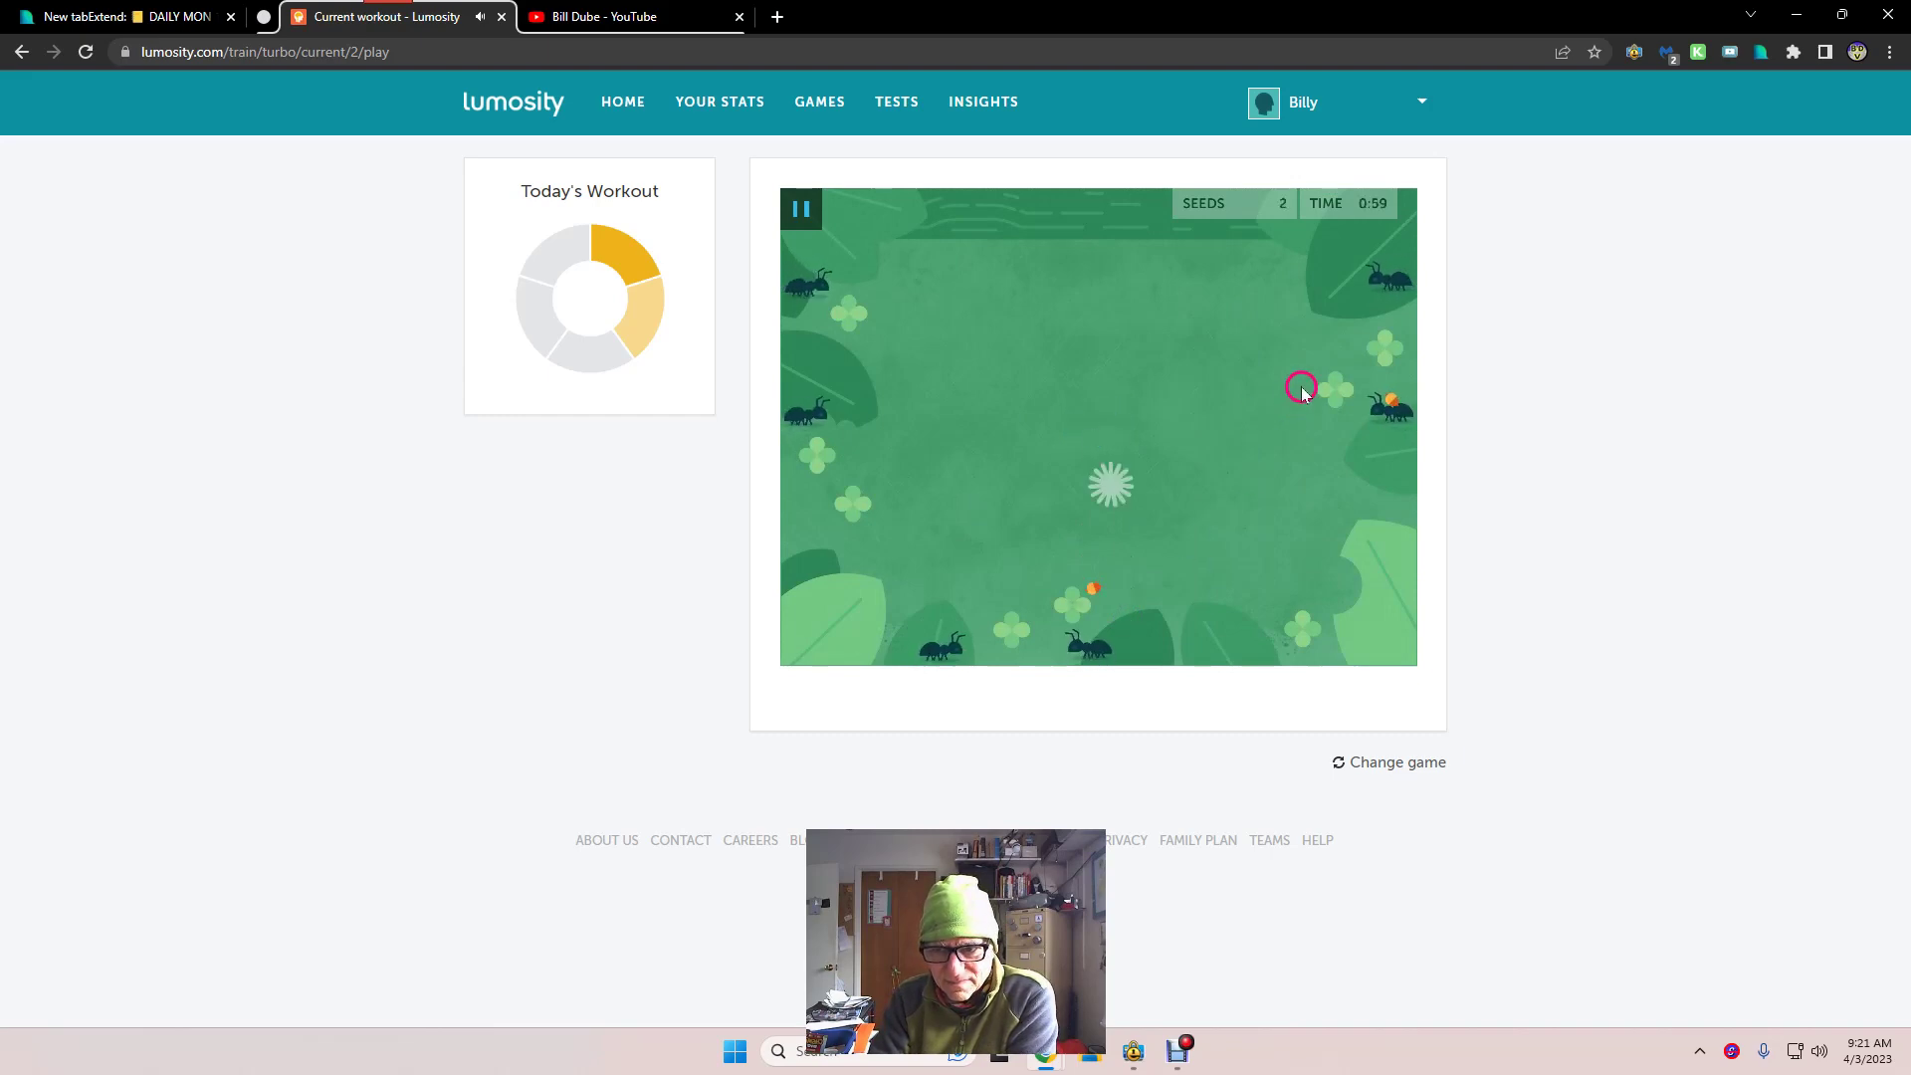
{"action": "left_click", "coordinate": [1067, 492]}
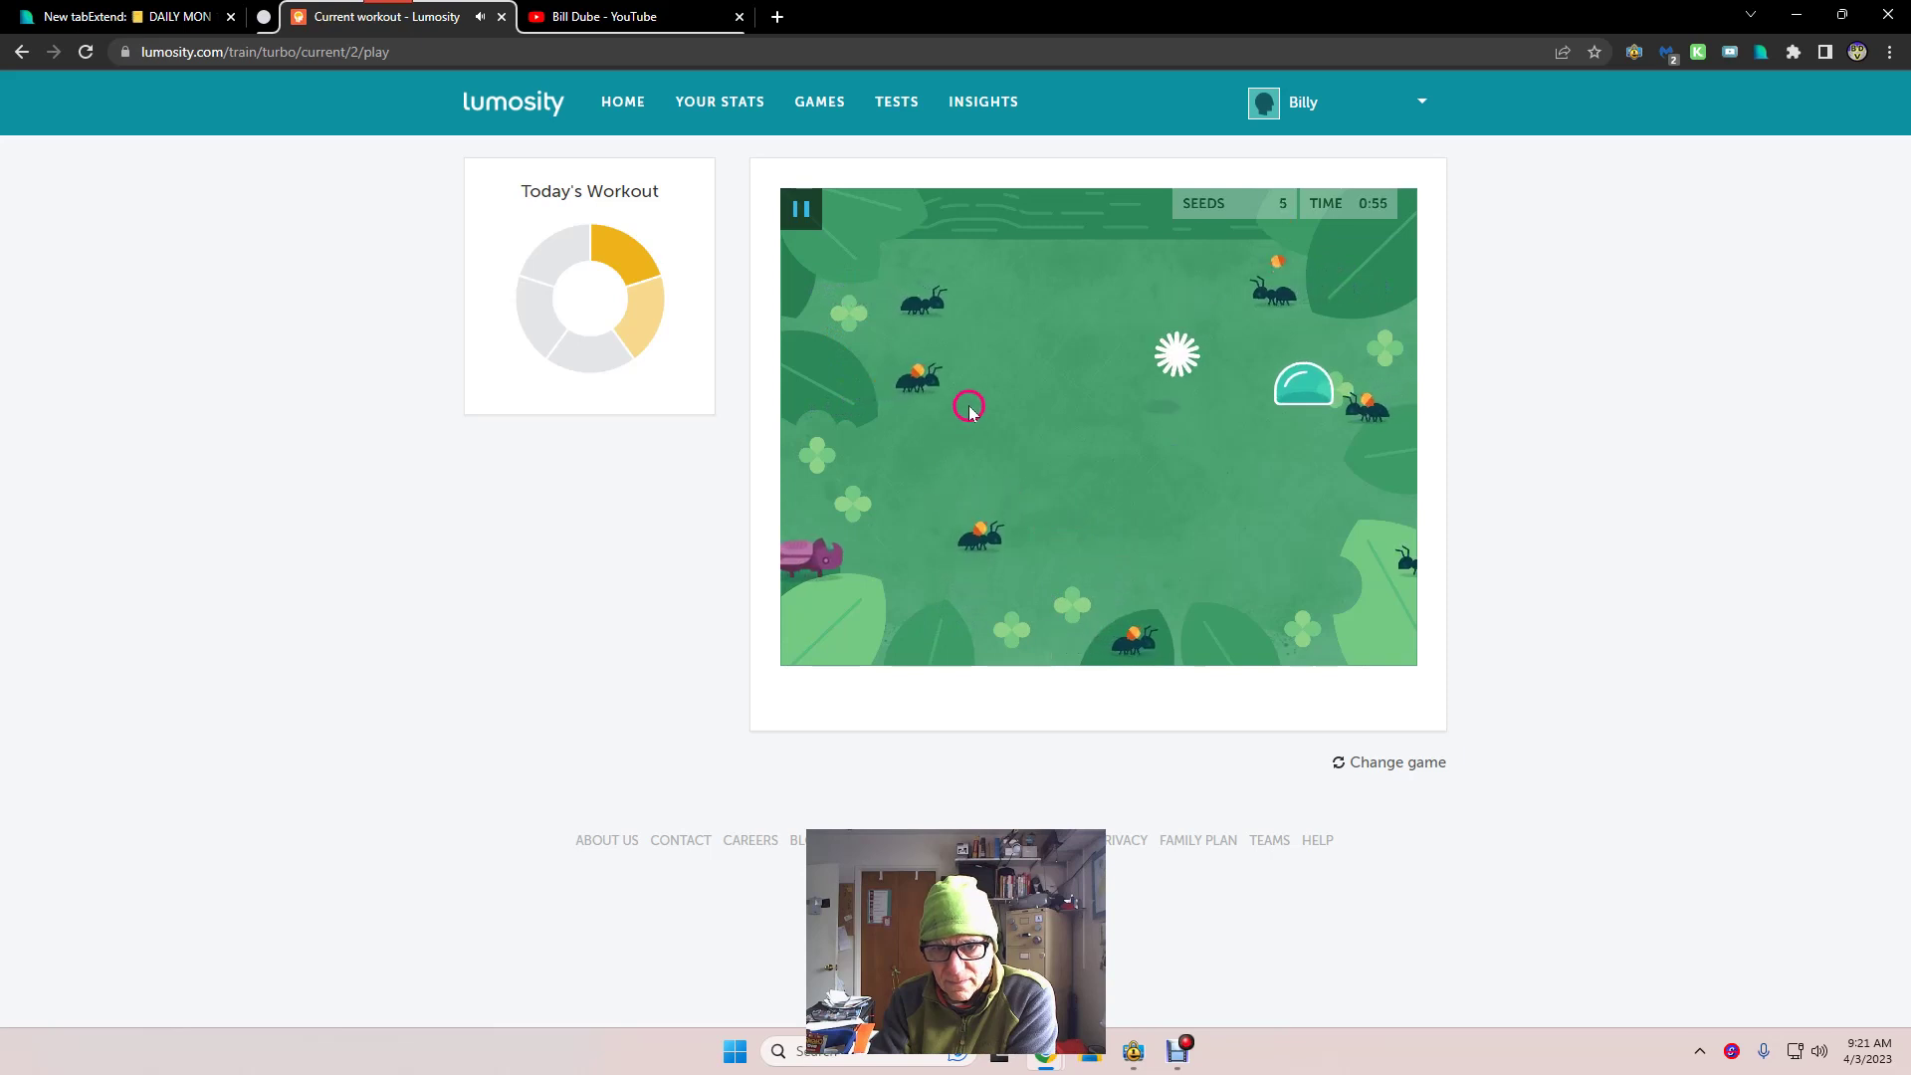
{"action": "left_click", "coordinate": [981, 355]}
{"action": "left_click", "coordinate": [1040, 308]}
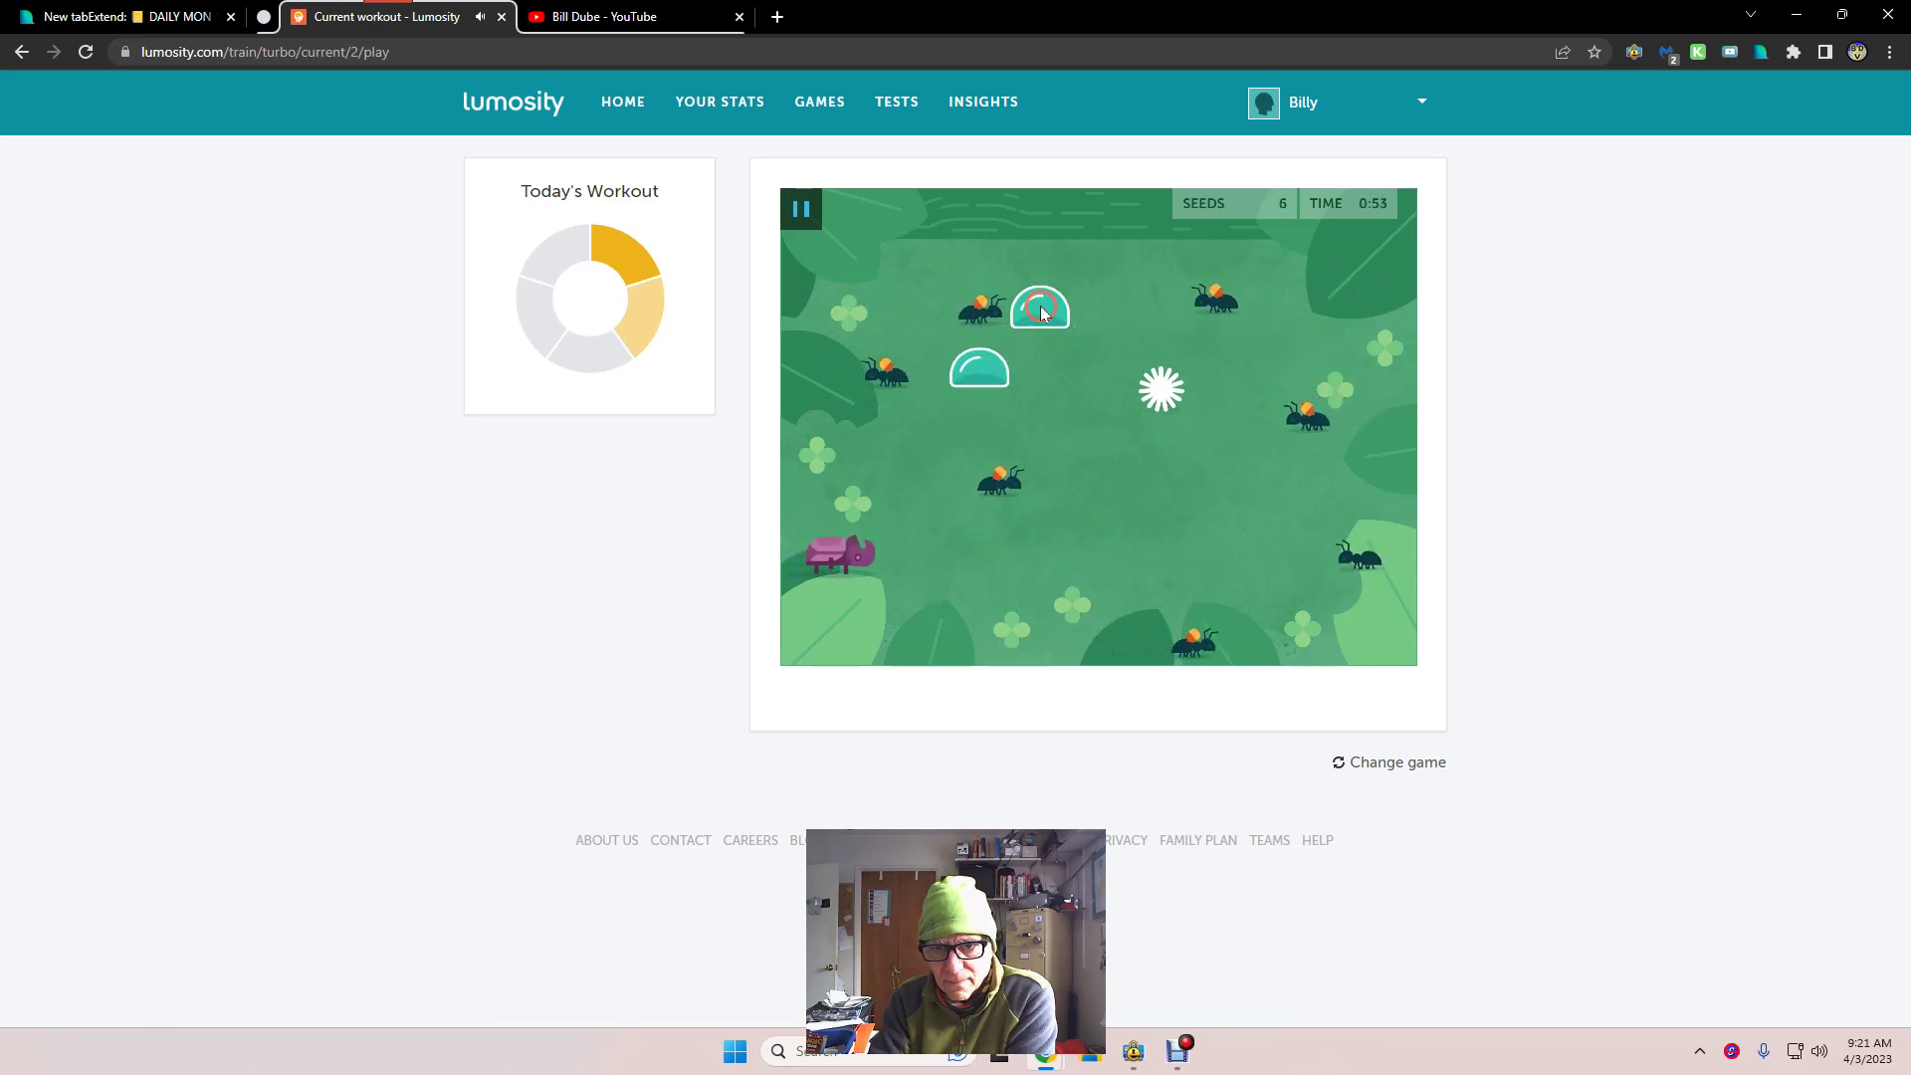
{"action": "left_click", "coordinate": [1053, 407]}
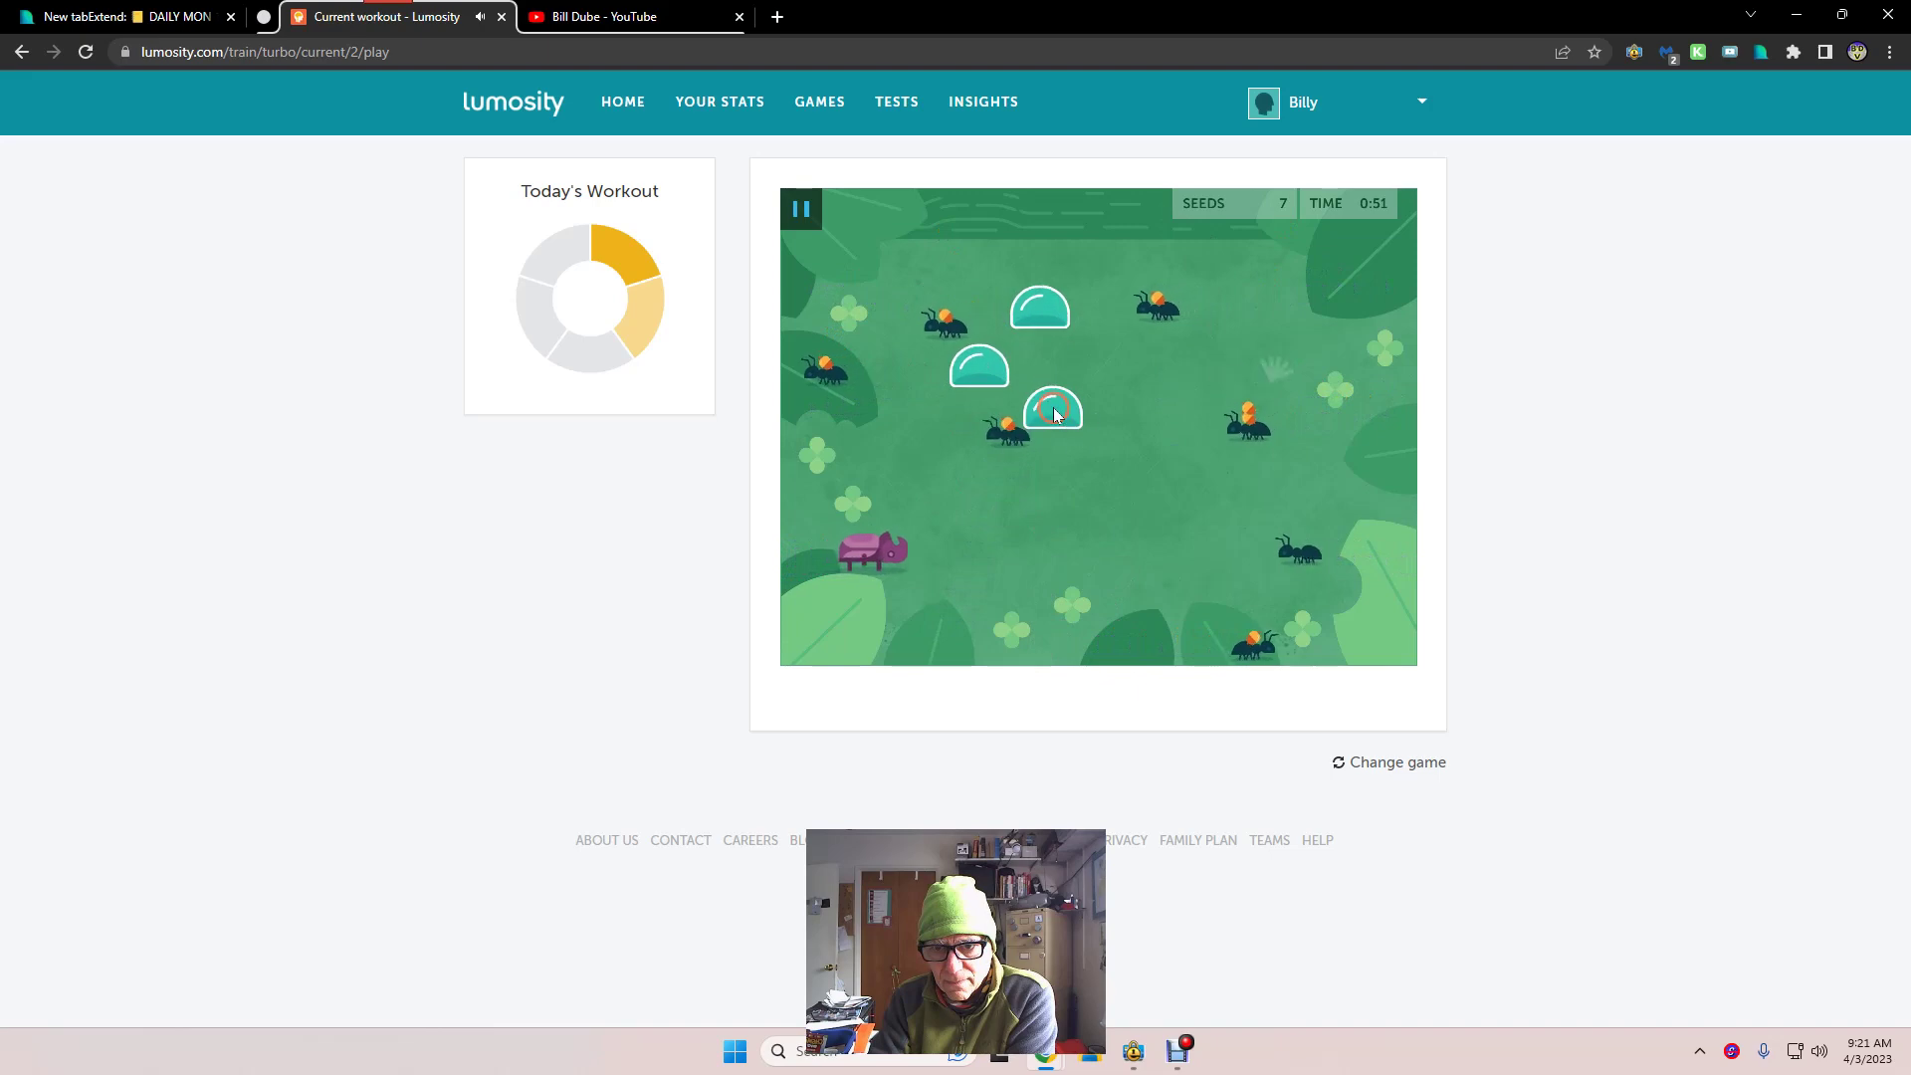
{"action": "left_click", "coordinate": [878, 347]}
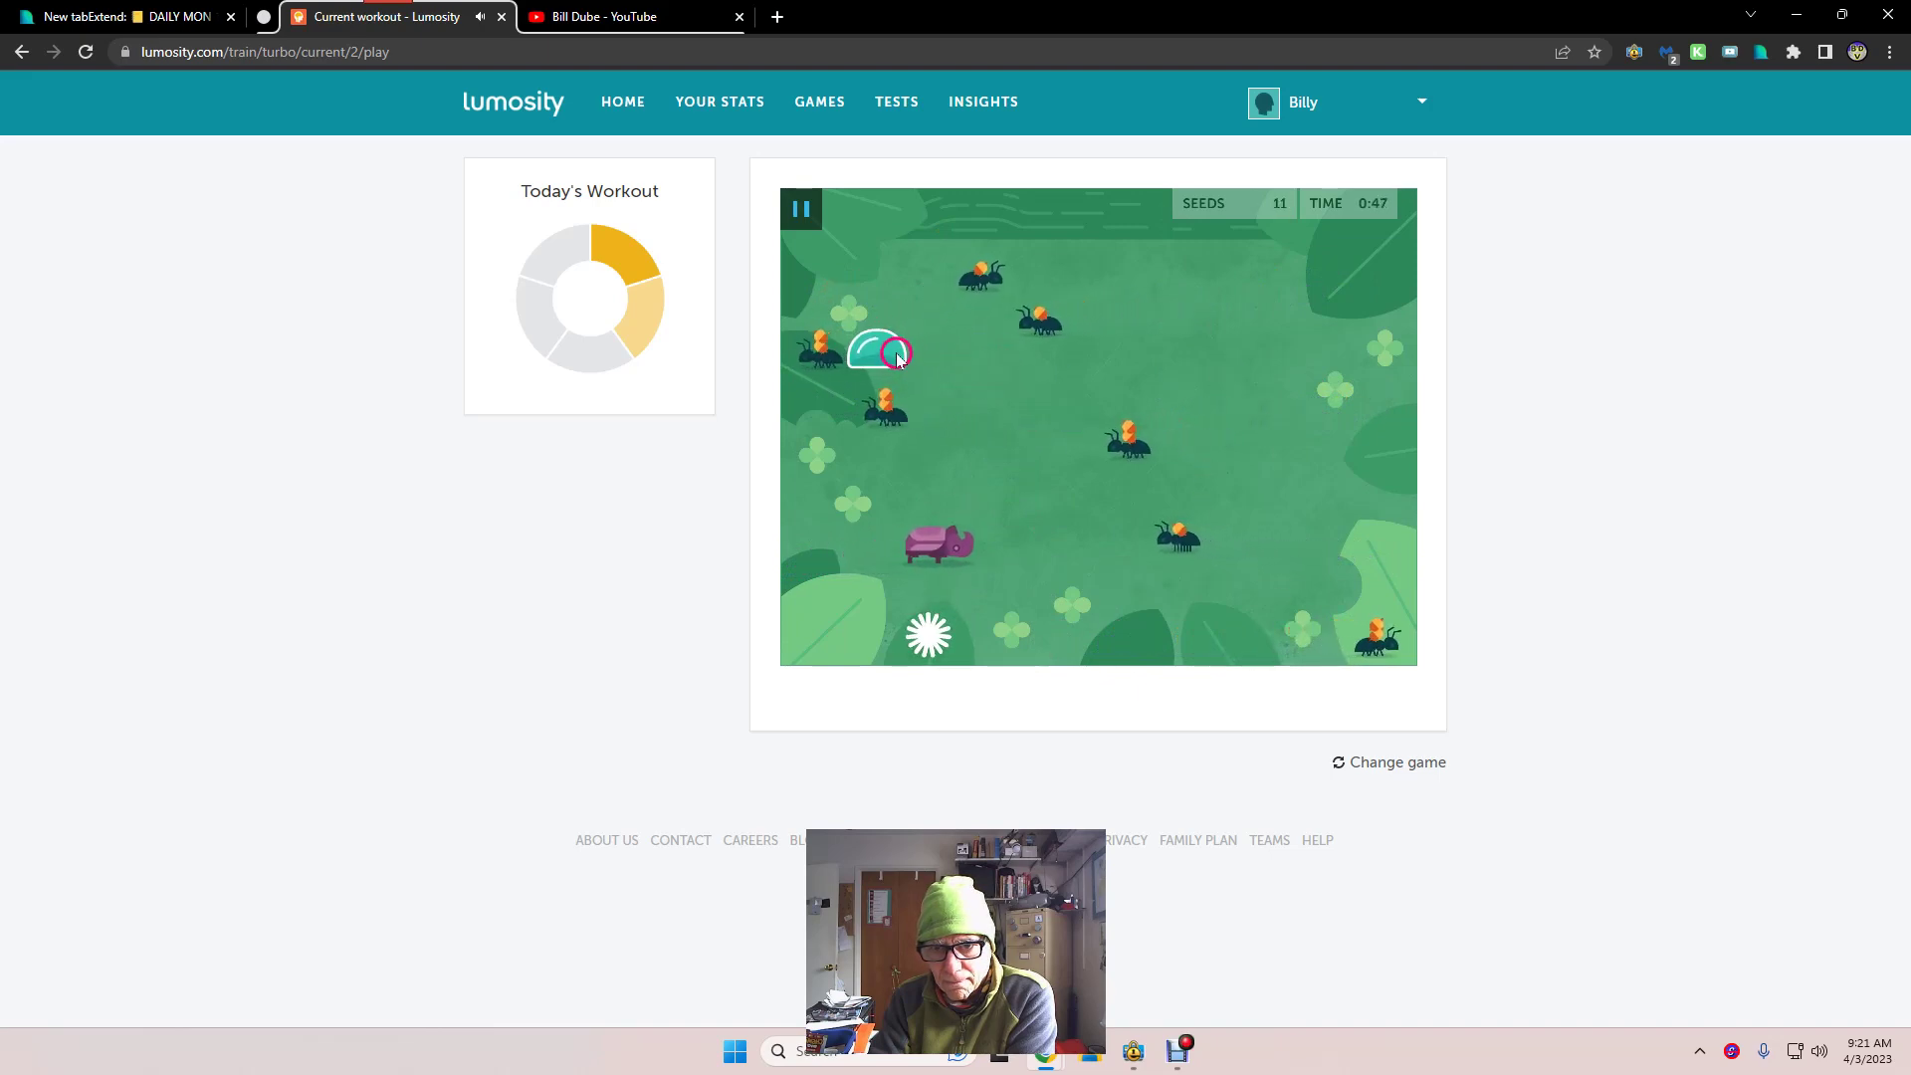
{"action": "left_click", "coordinate": [838, 380]}
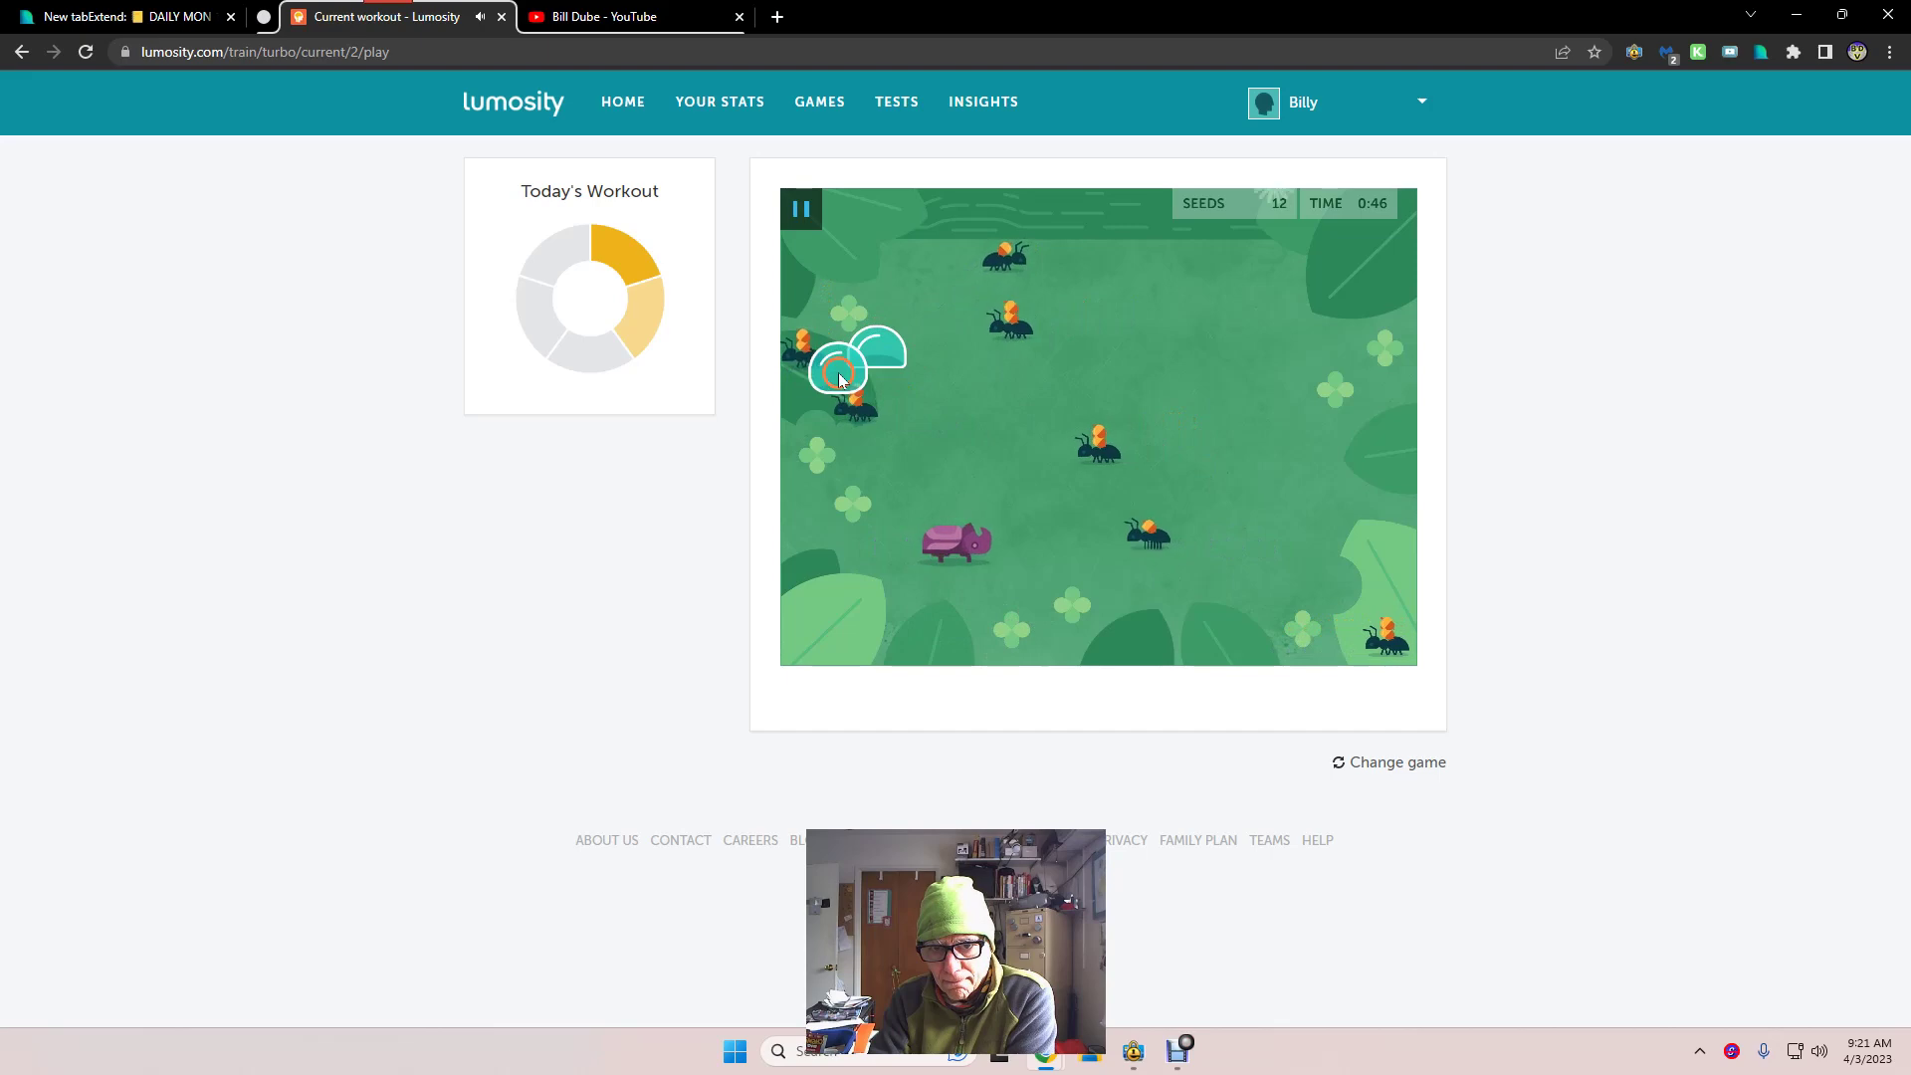
{"action": "left_click", "coordinate": [784, 360]}
{"action": "left_click", "coordinate": [979, 467]}
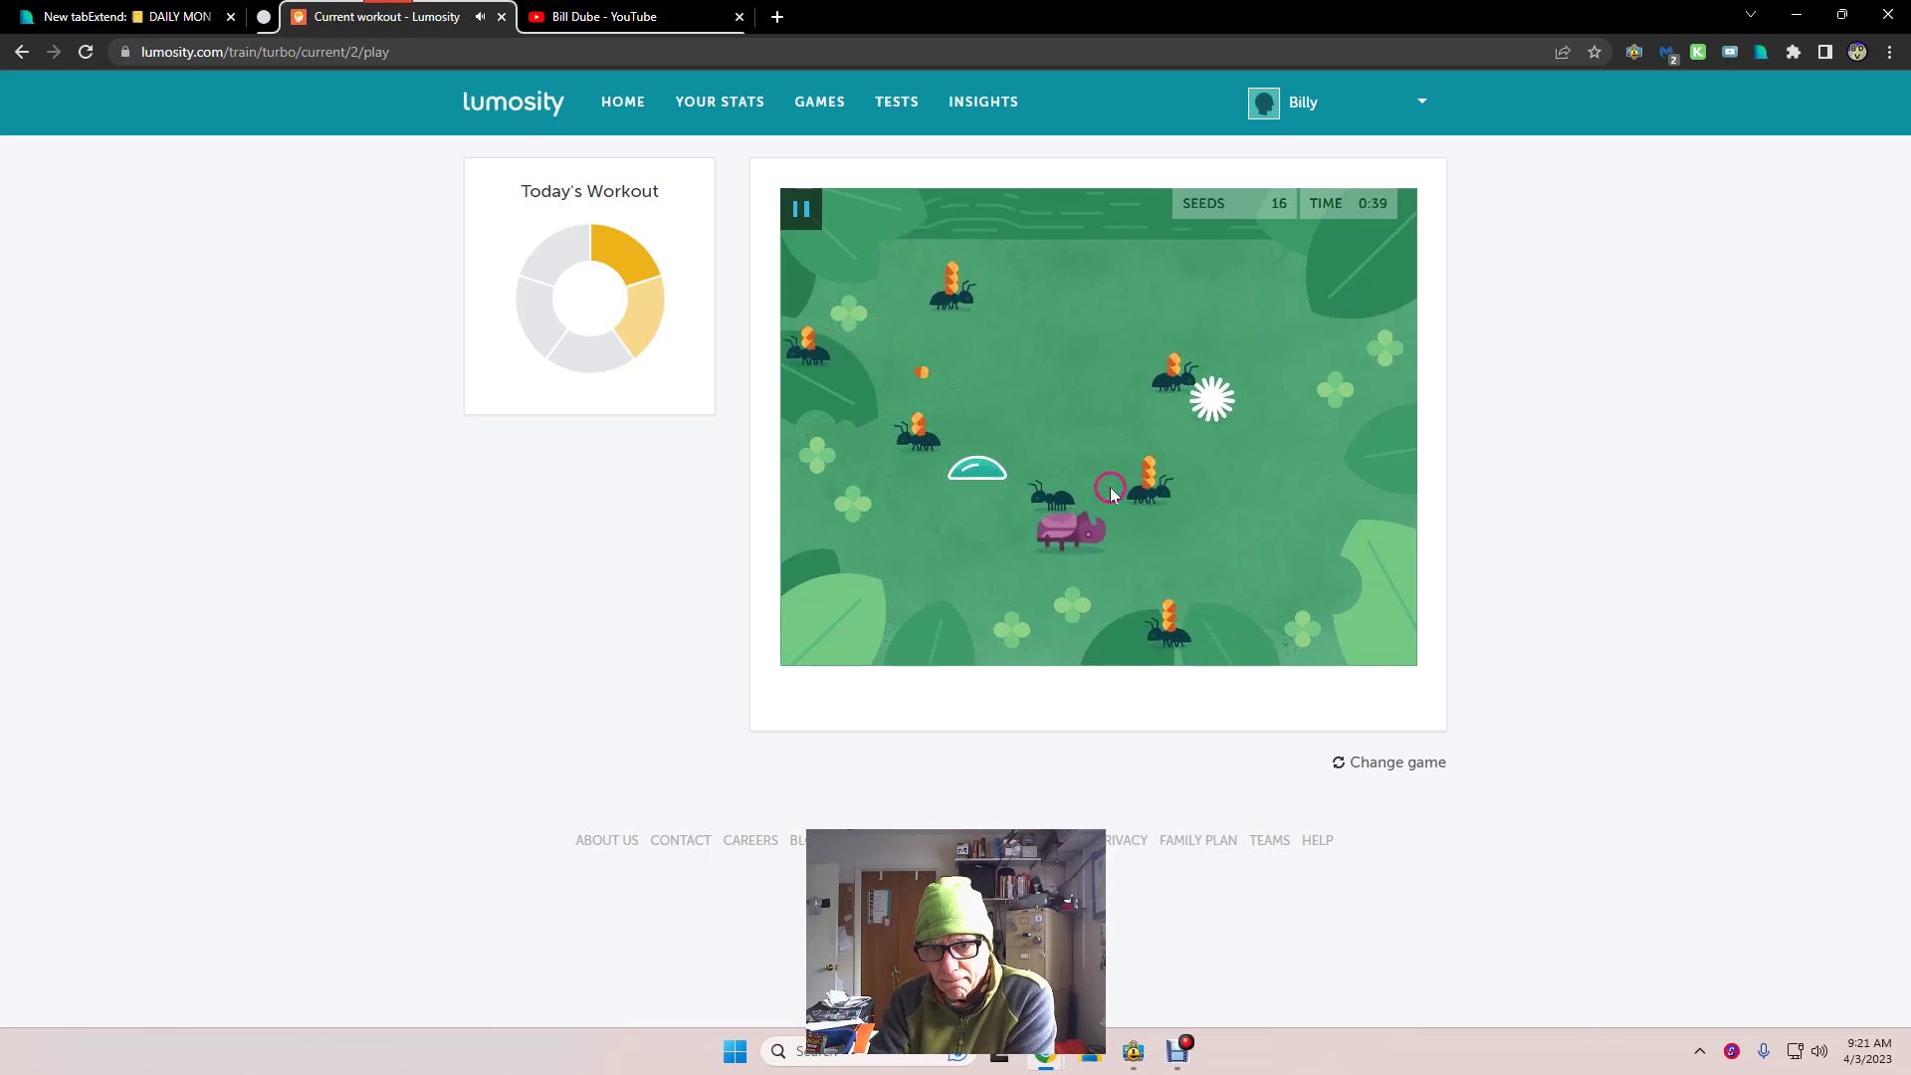
{"action": "left_click", "coordinate": [1122, 407]}
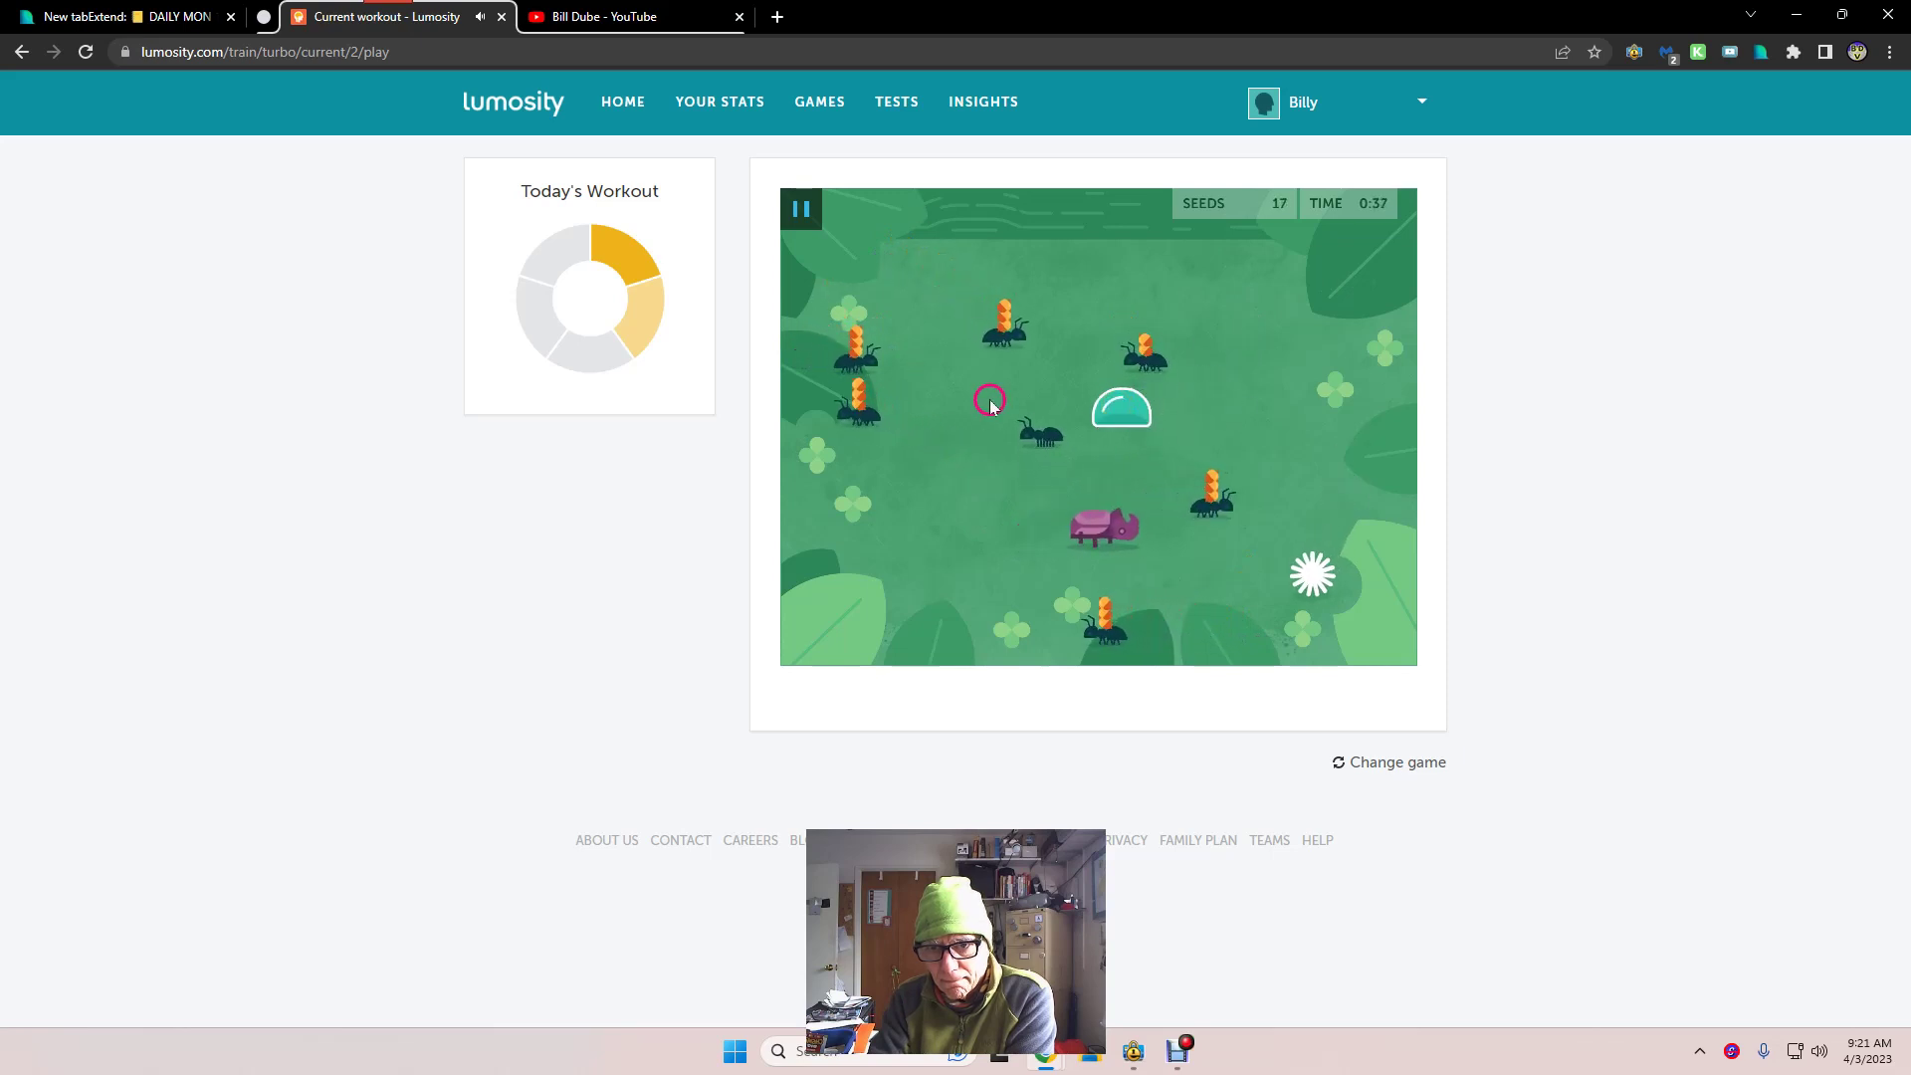
{"action": "left_click", "coordinate": [1030, 370]}
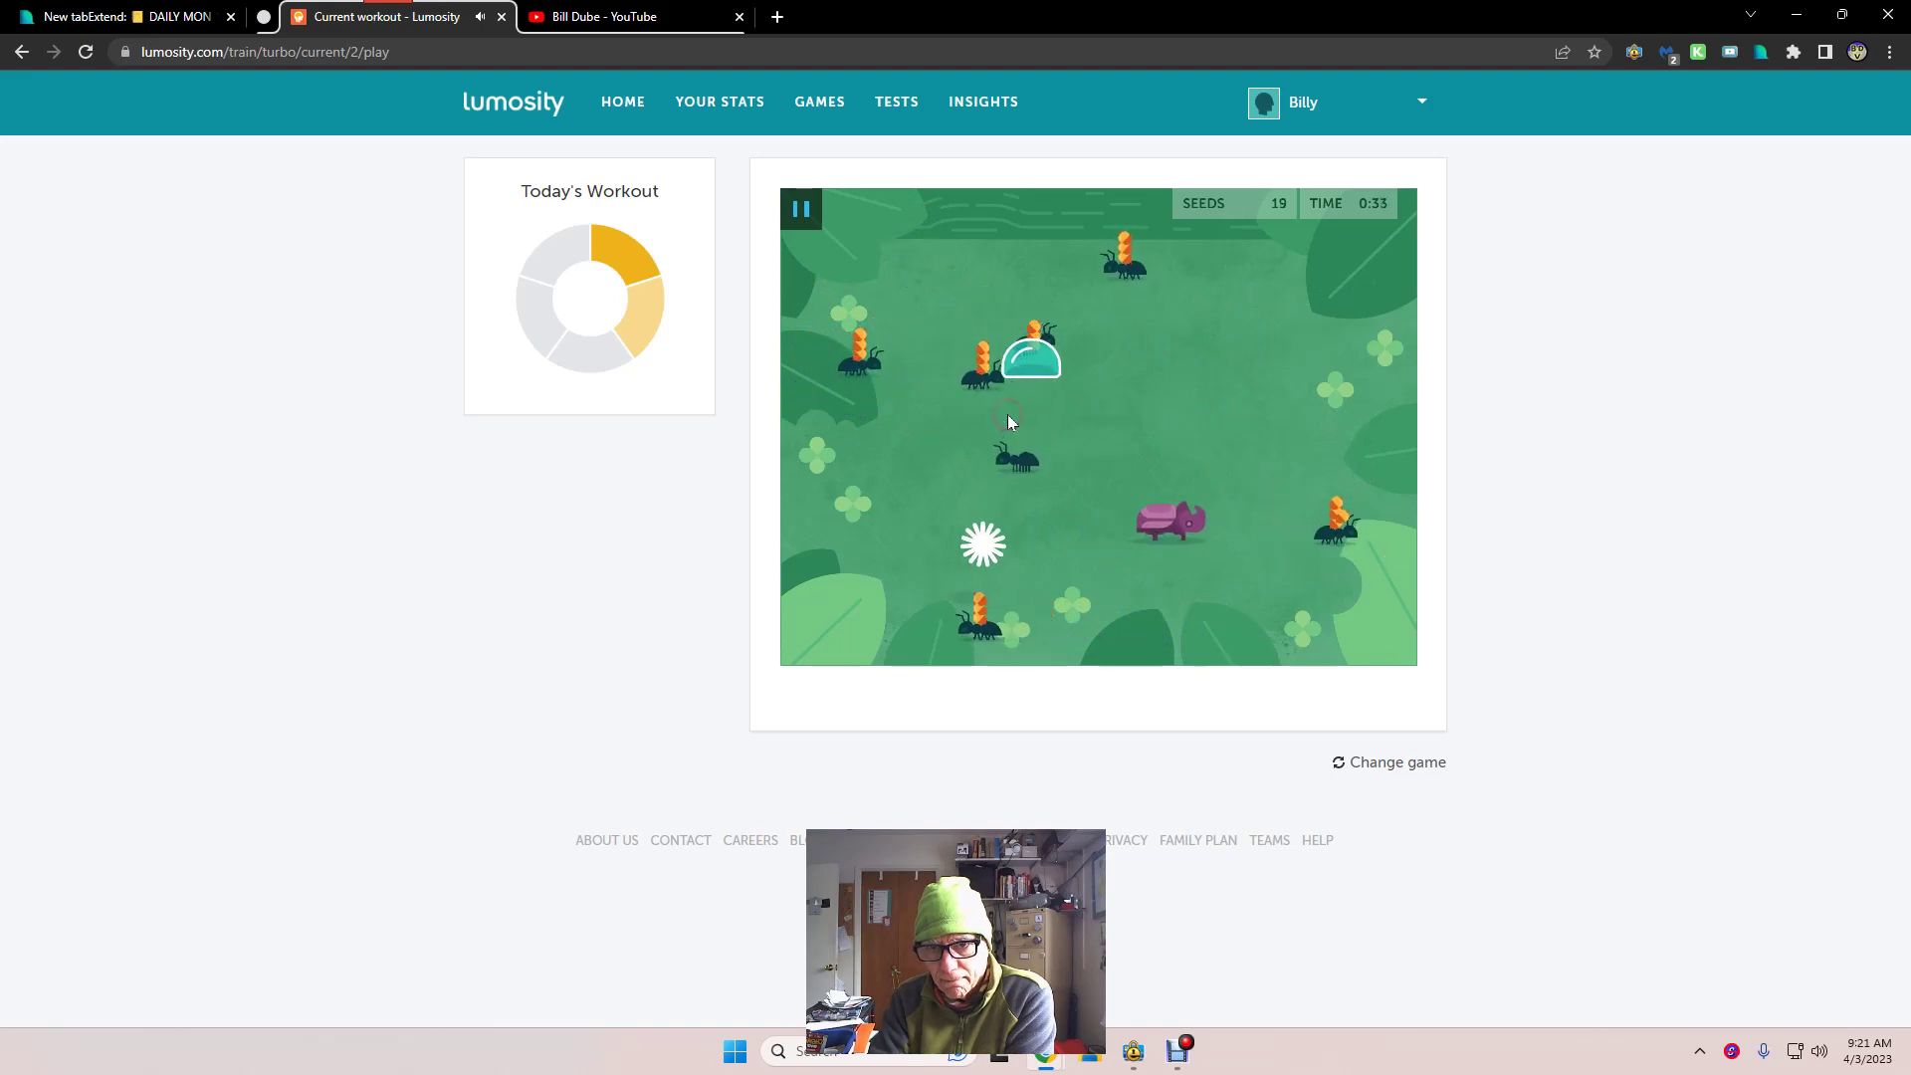
{"action": "left_click", "coordinate": [1077, 326]}
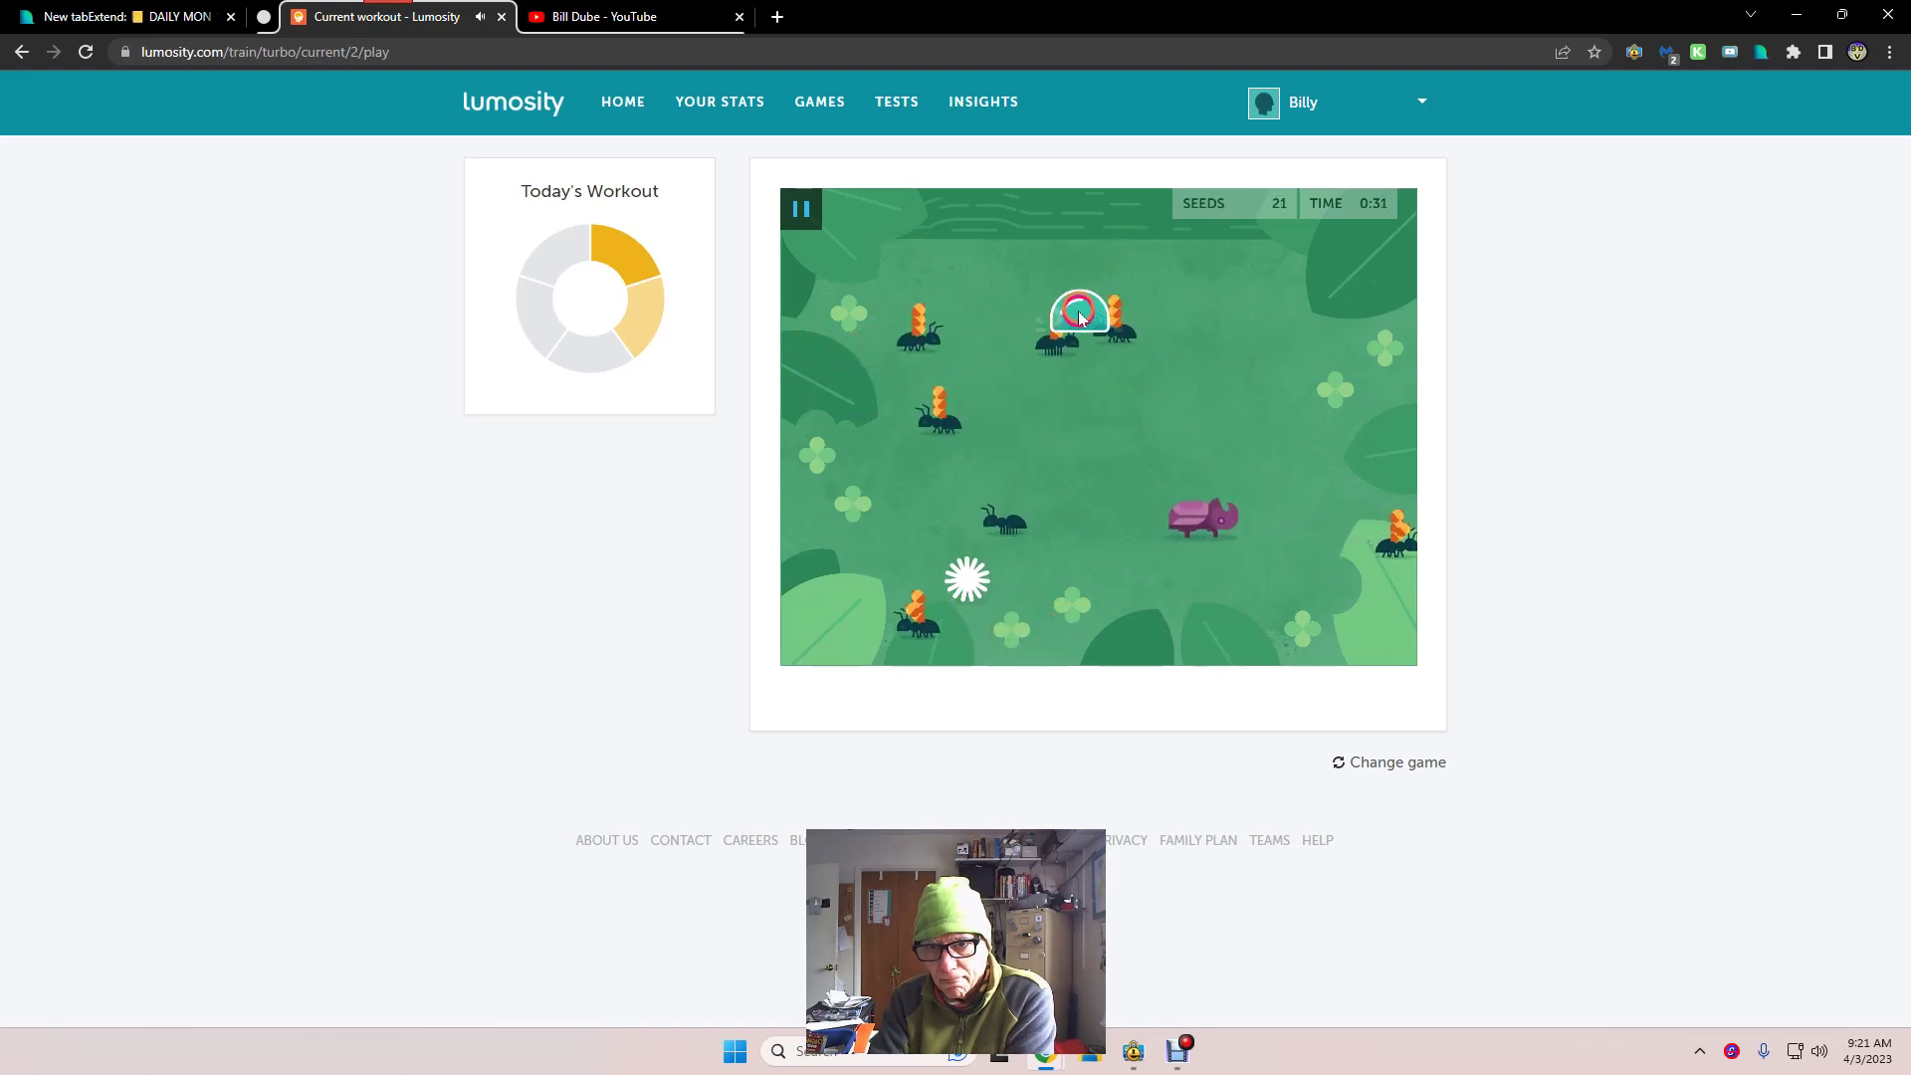
{"action": "left_click", "coordinate": [1064, 370]}
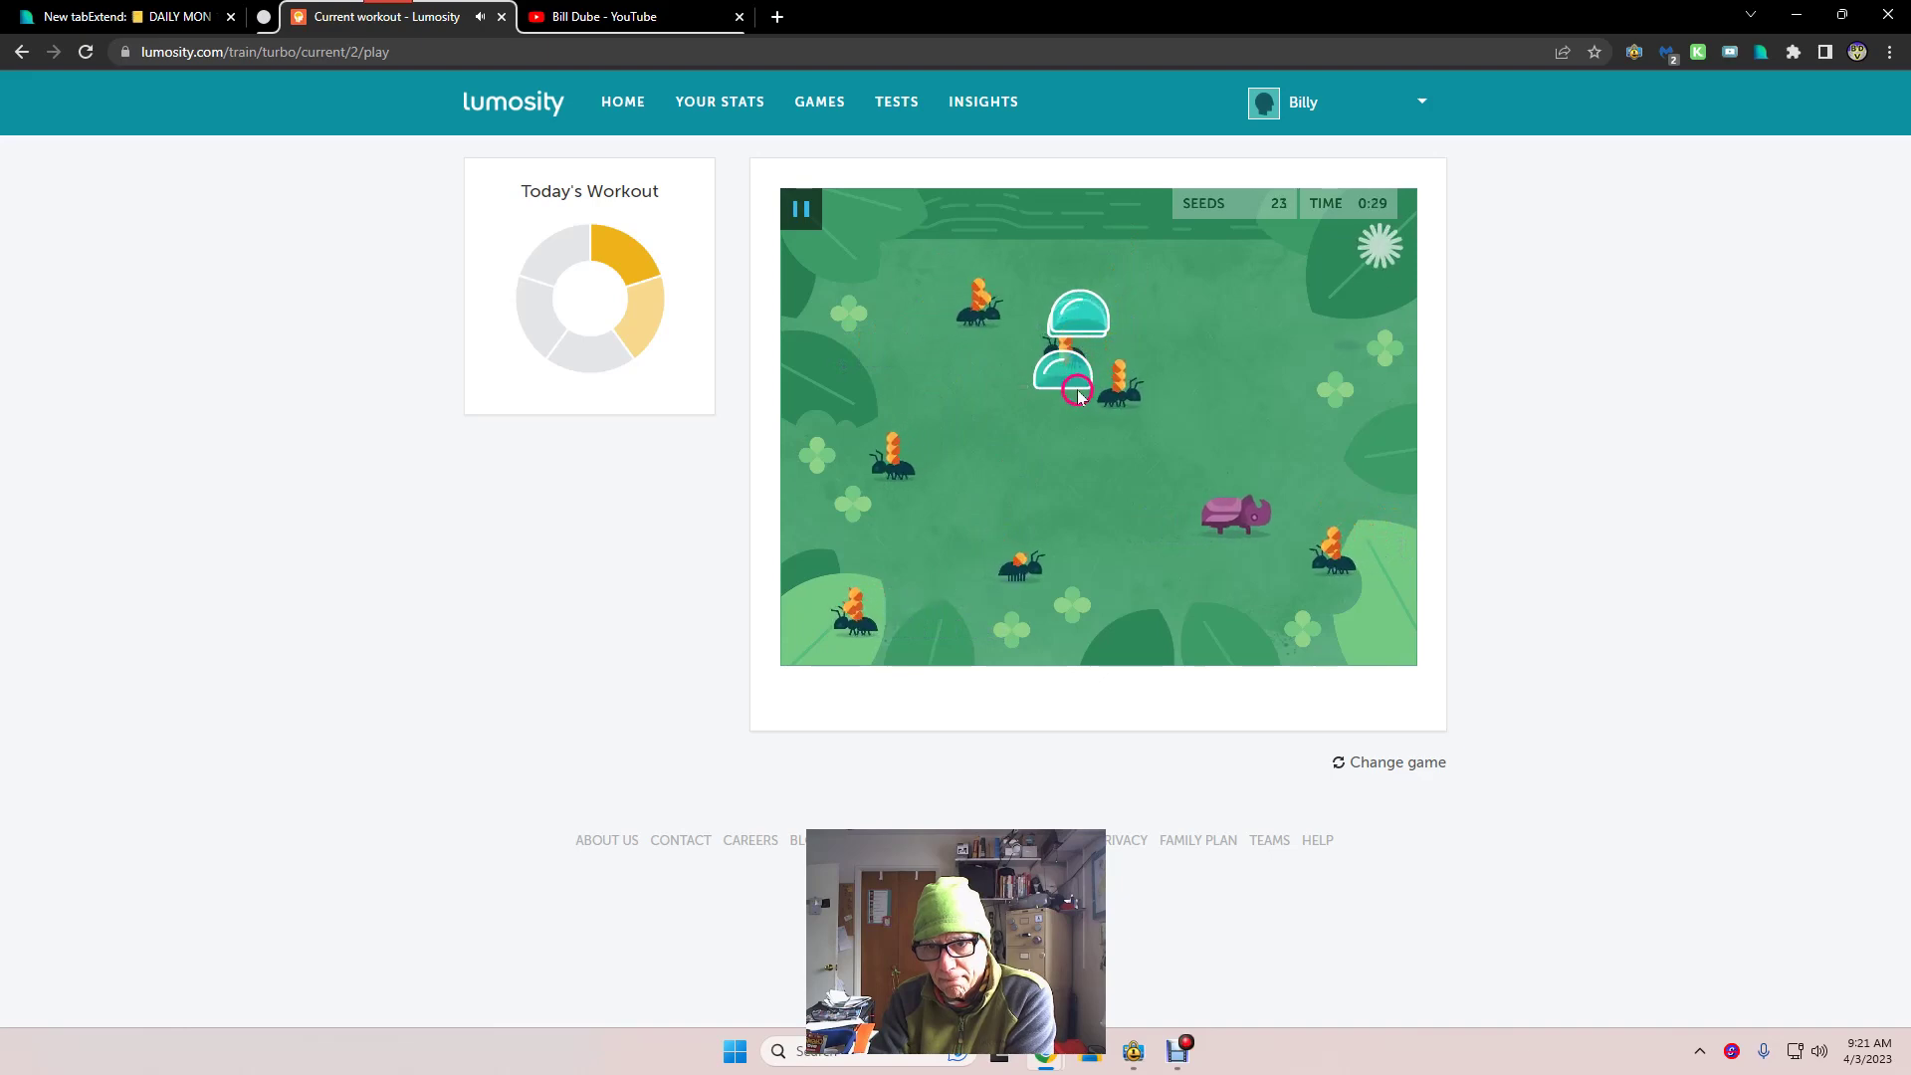
{"action": "left_click", "coordinate": [1110, 455]}
{"action": "left_click", "coordinate": [1120, 456]}
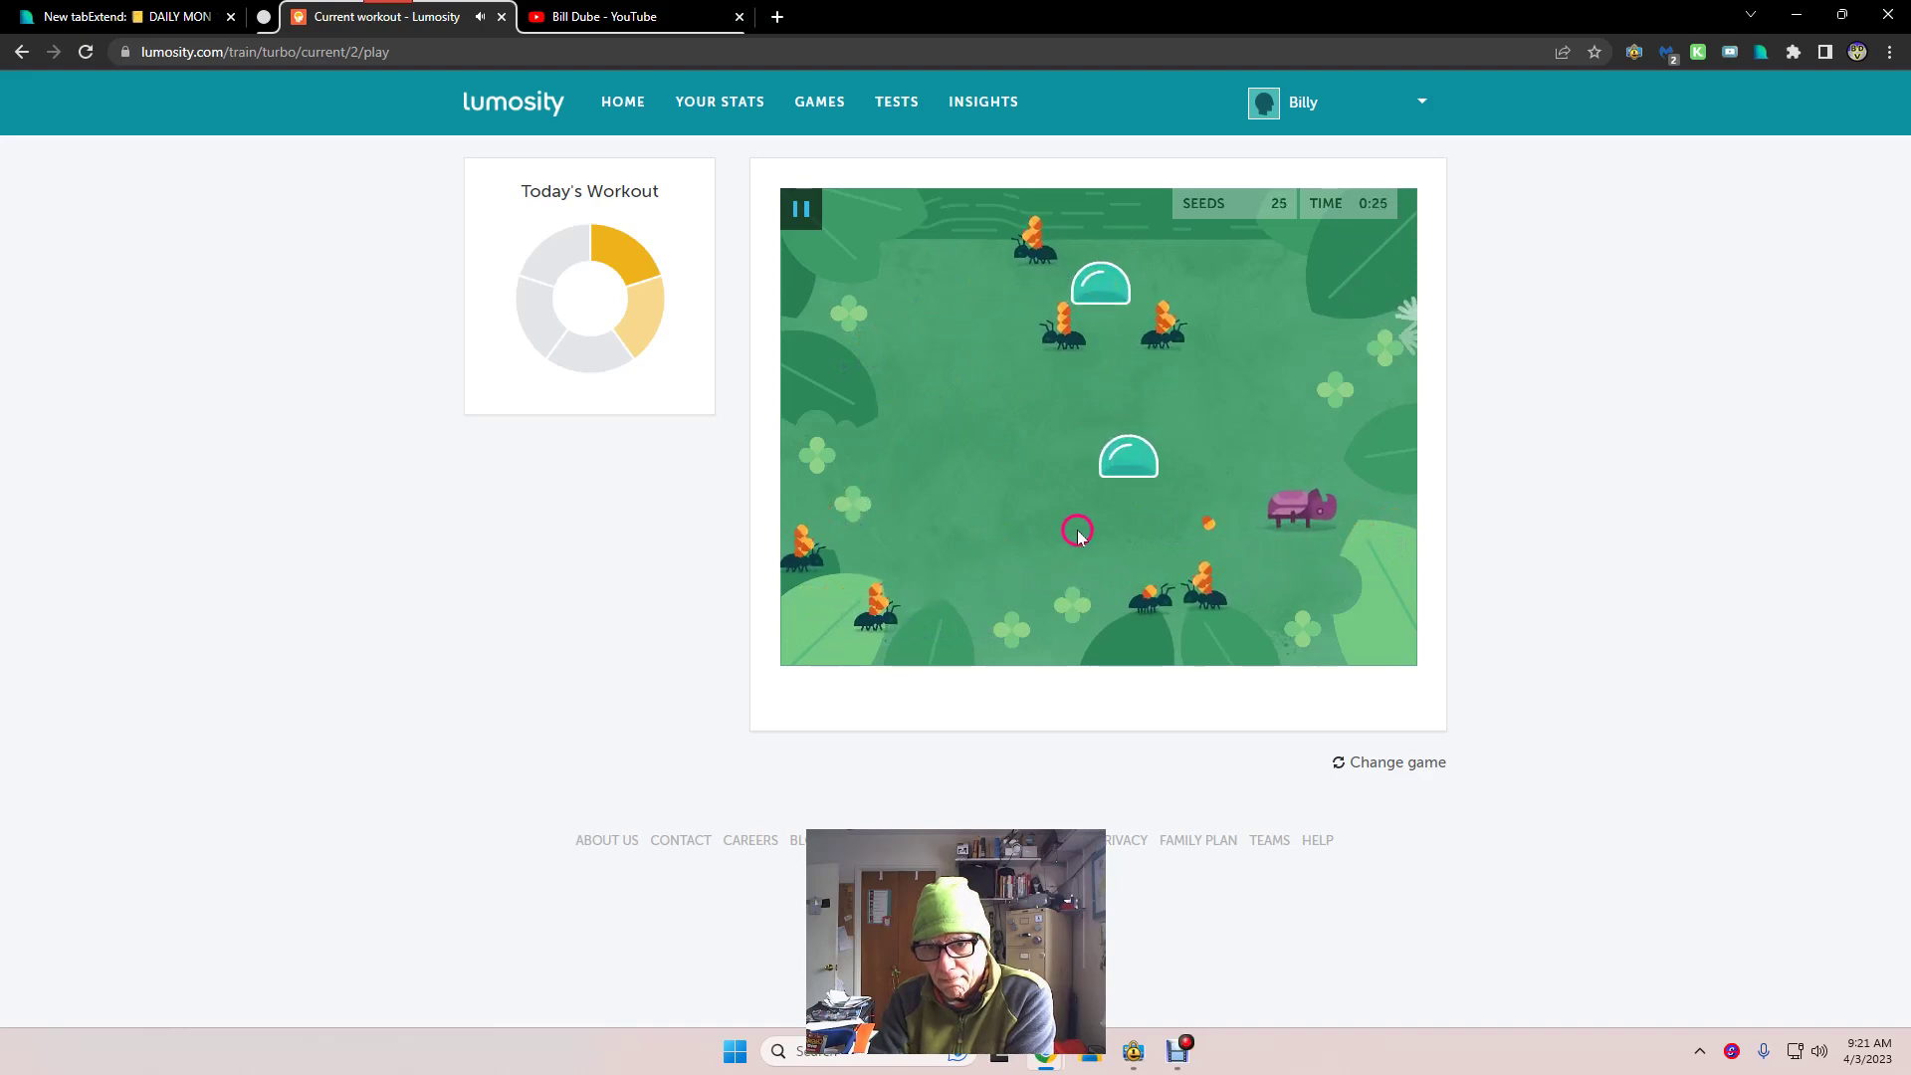
{"action": "left_click", "coordinate": [1160, 601]}
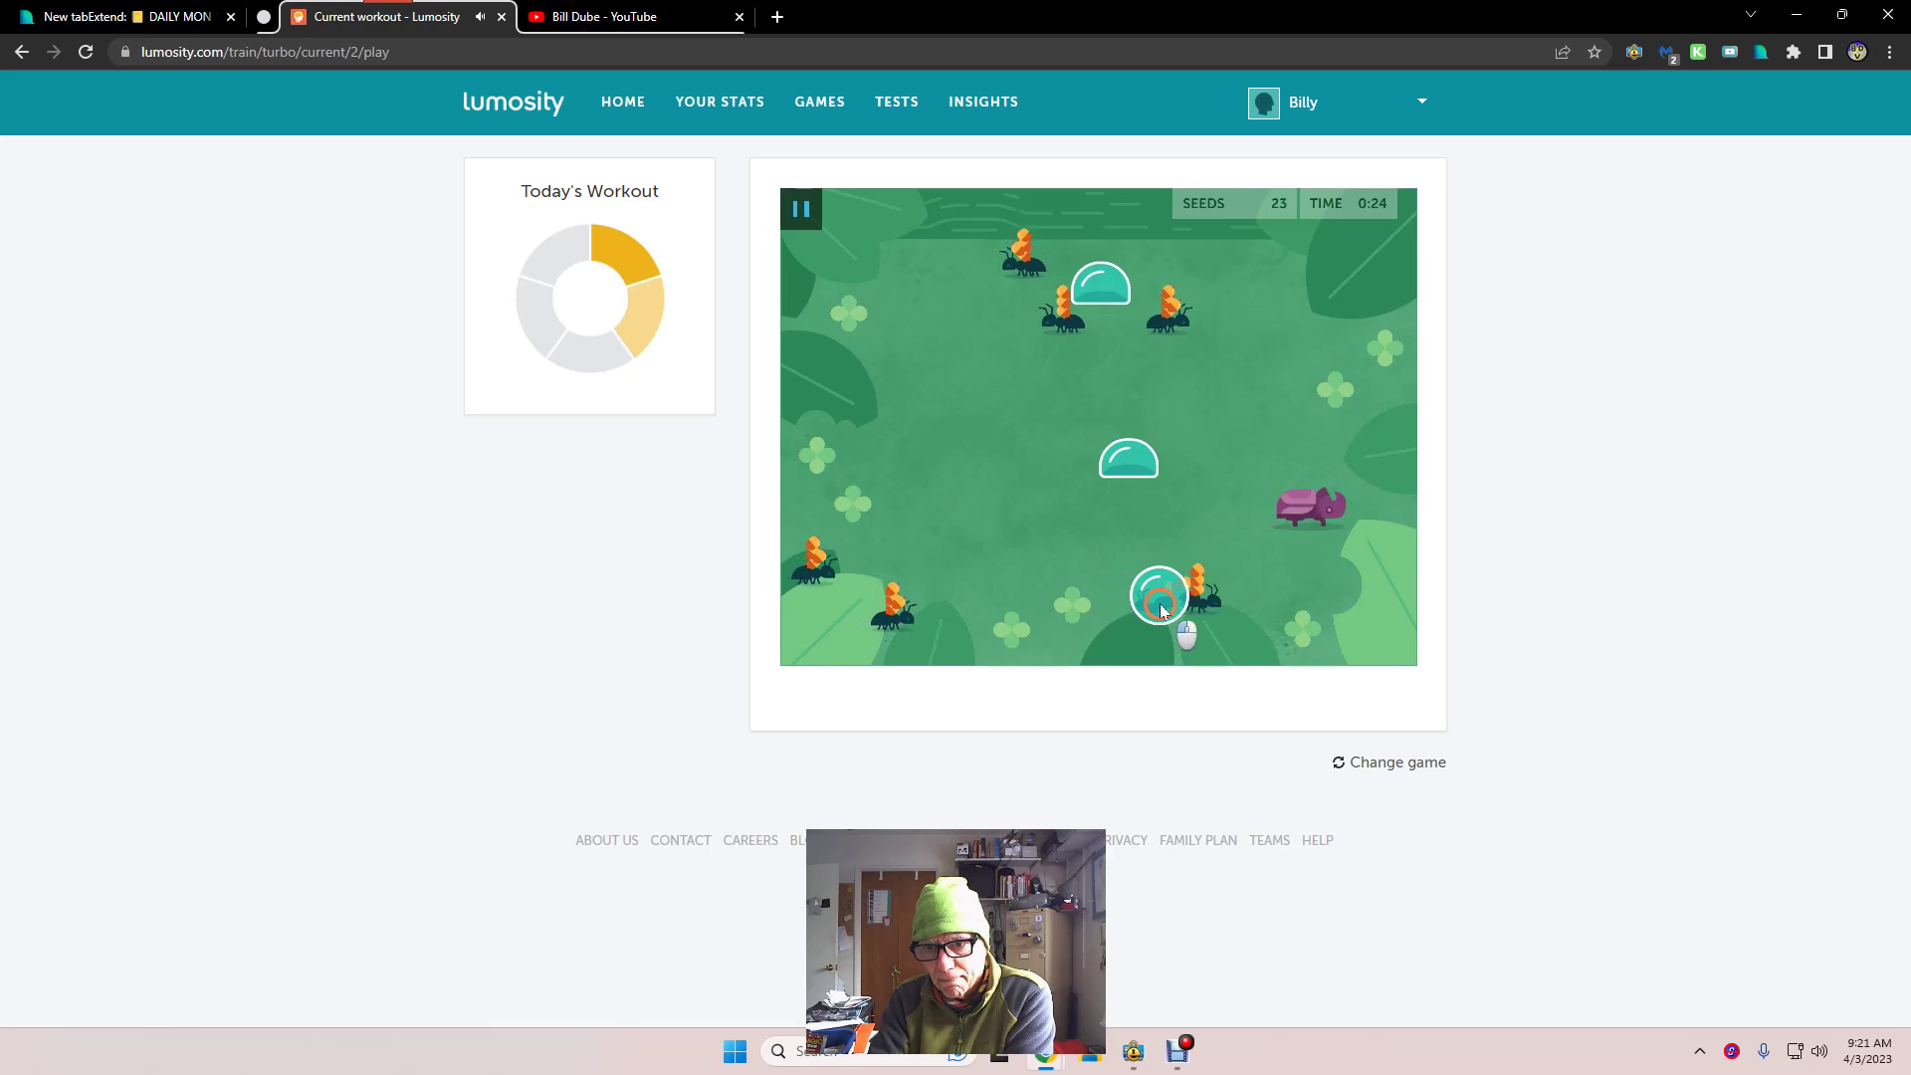
{"action": "left_click", "coordinate": [1034, 633]}
{"action": "left_click", "coordinate": [1021, 614]}
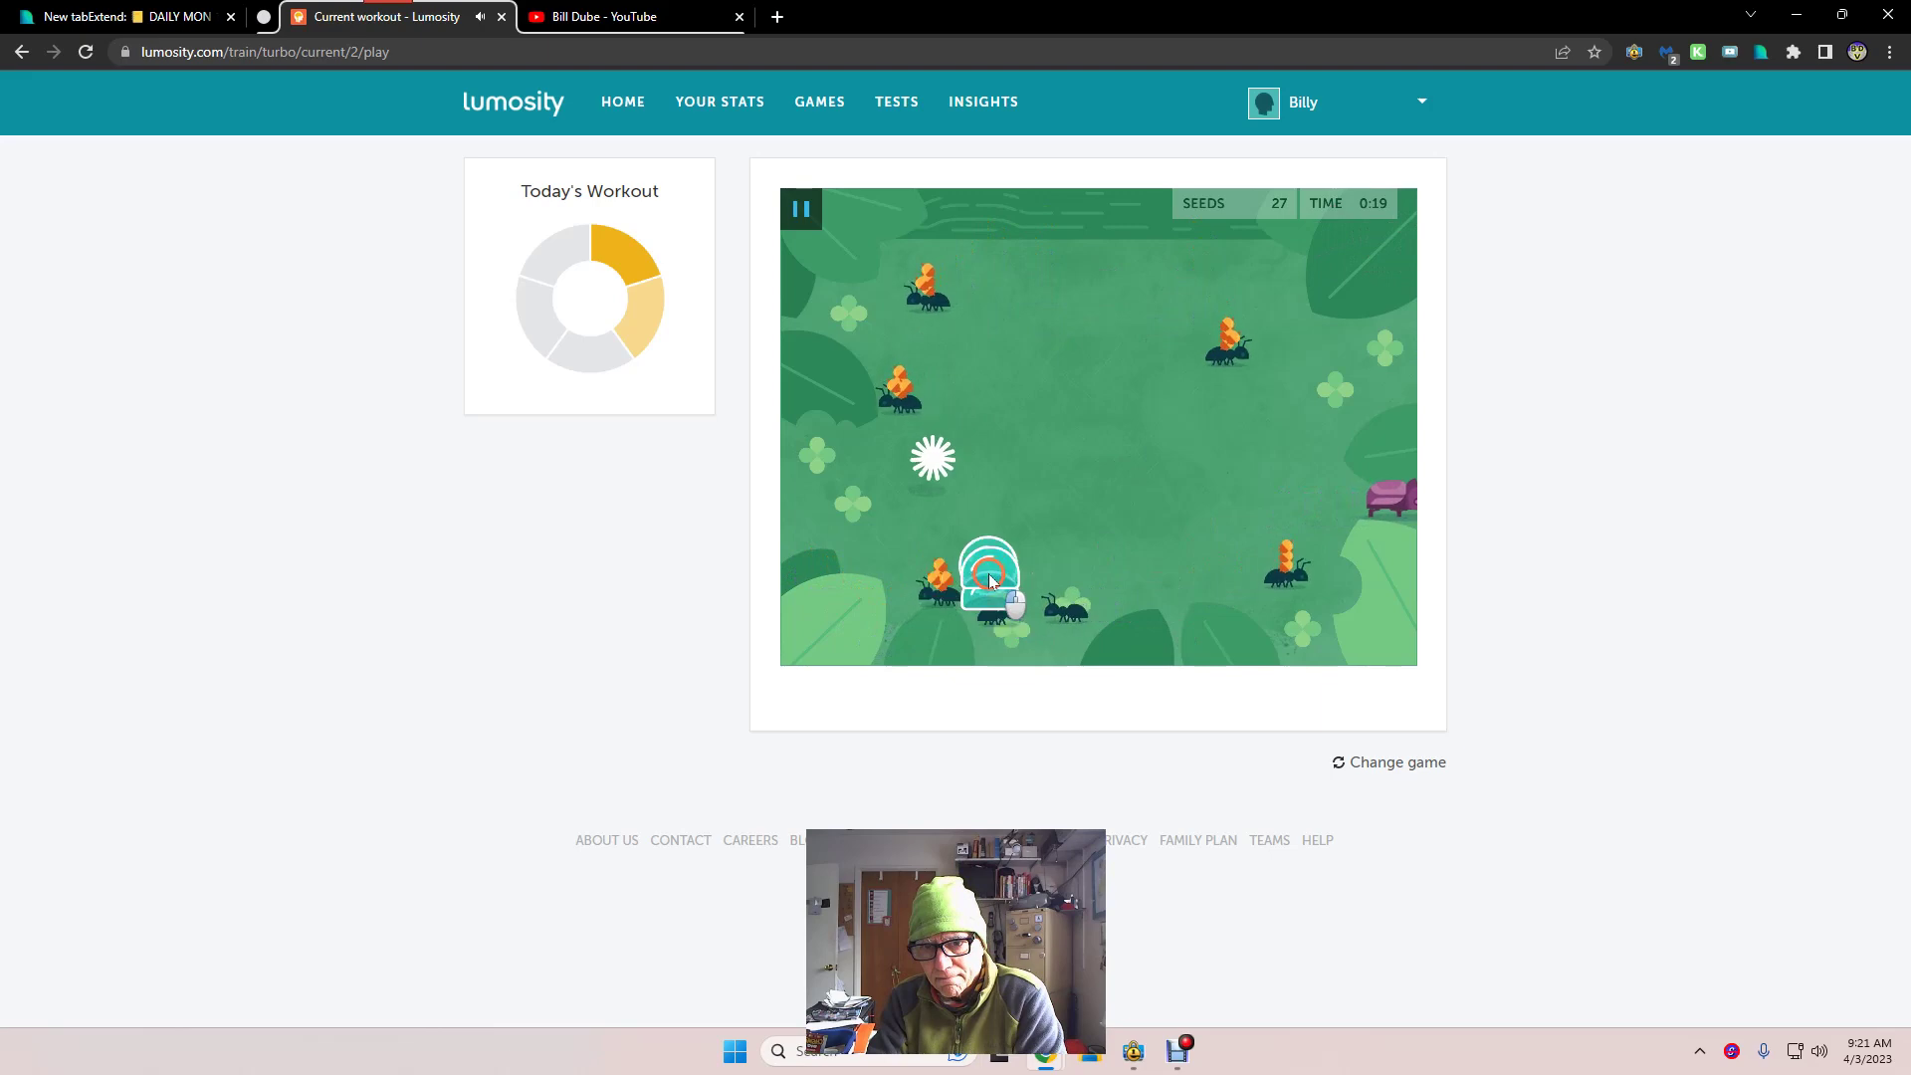
{"action": "left_click", "coordinate": [950, 490]}
{"action": "left_click", "coordinate": [903, 433]}
{"action": "left_click", "coordinate": [856, 459]}
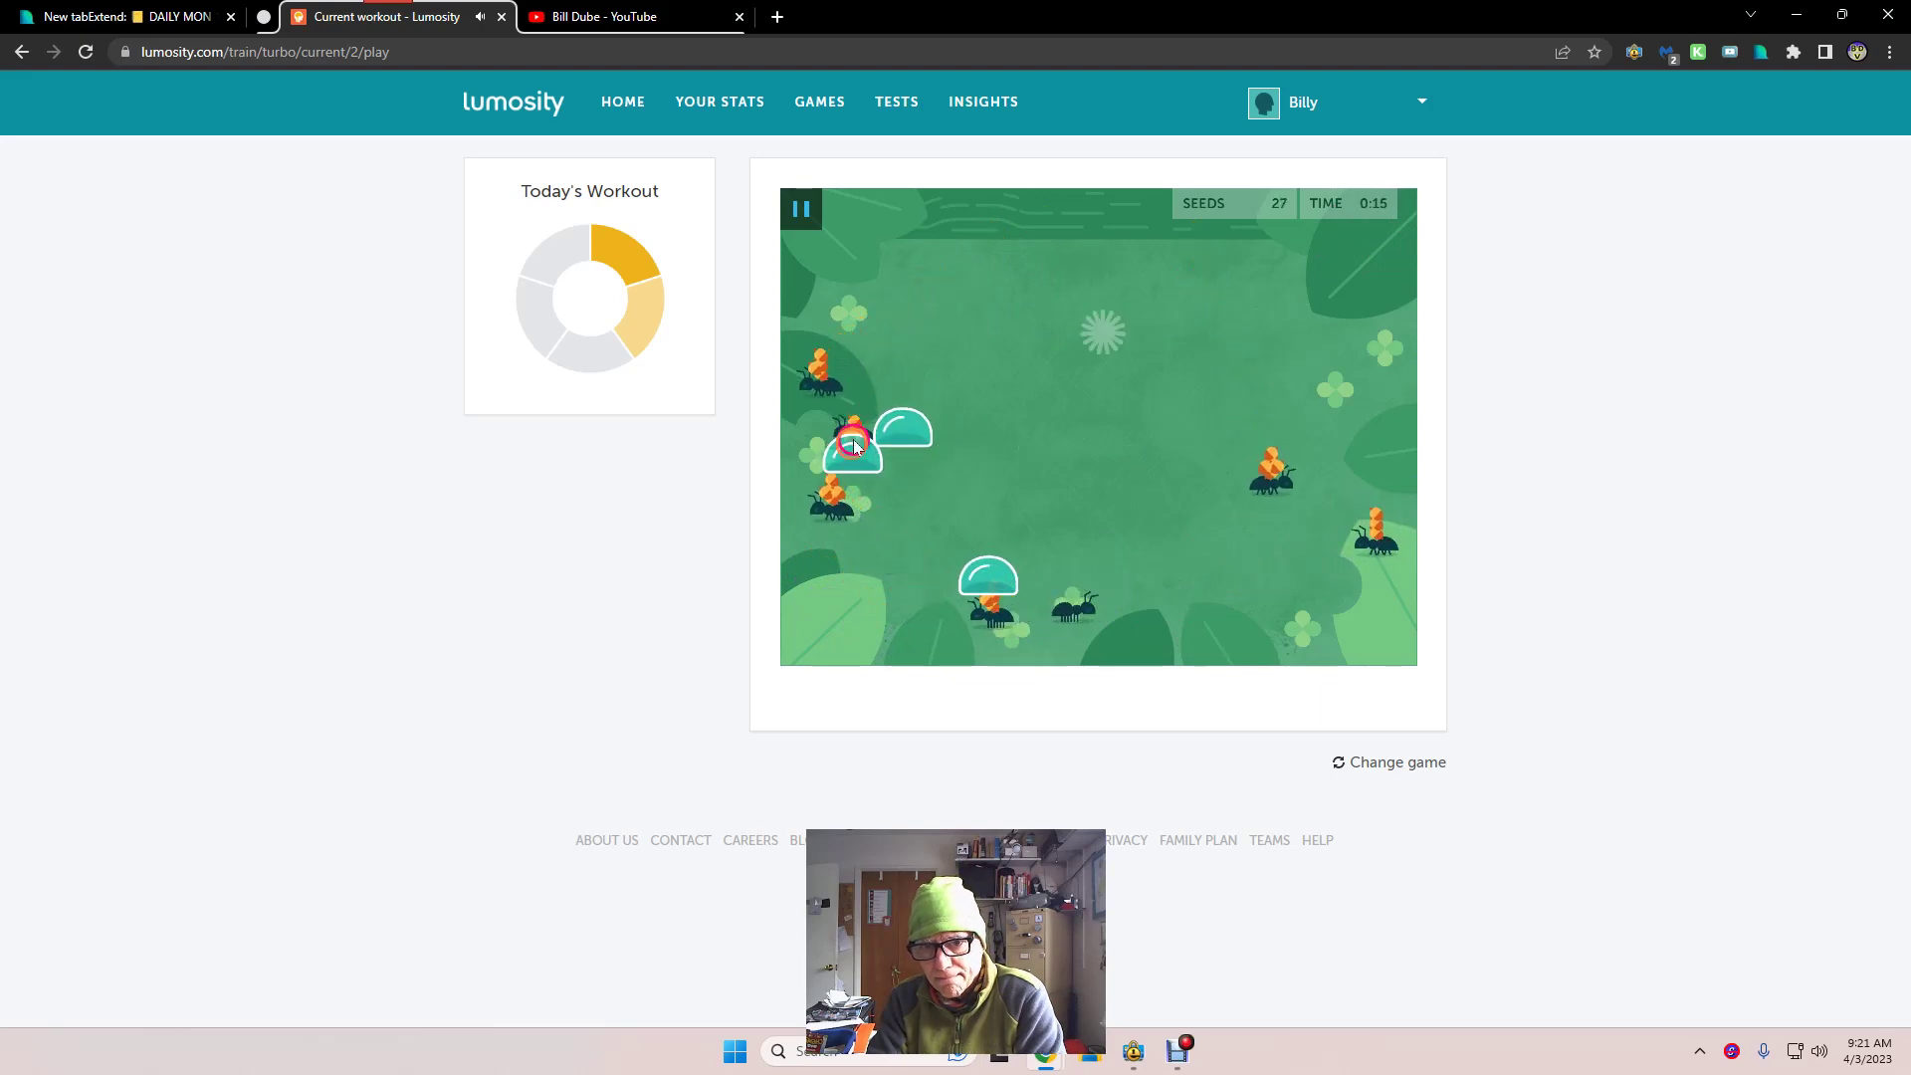
{"action": "left_click", "coordinate": [853, 436]}
{"action": "left_click", "coordinate": [1317, 526]}
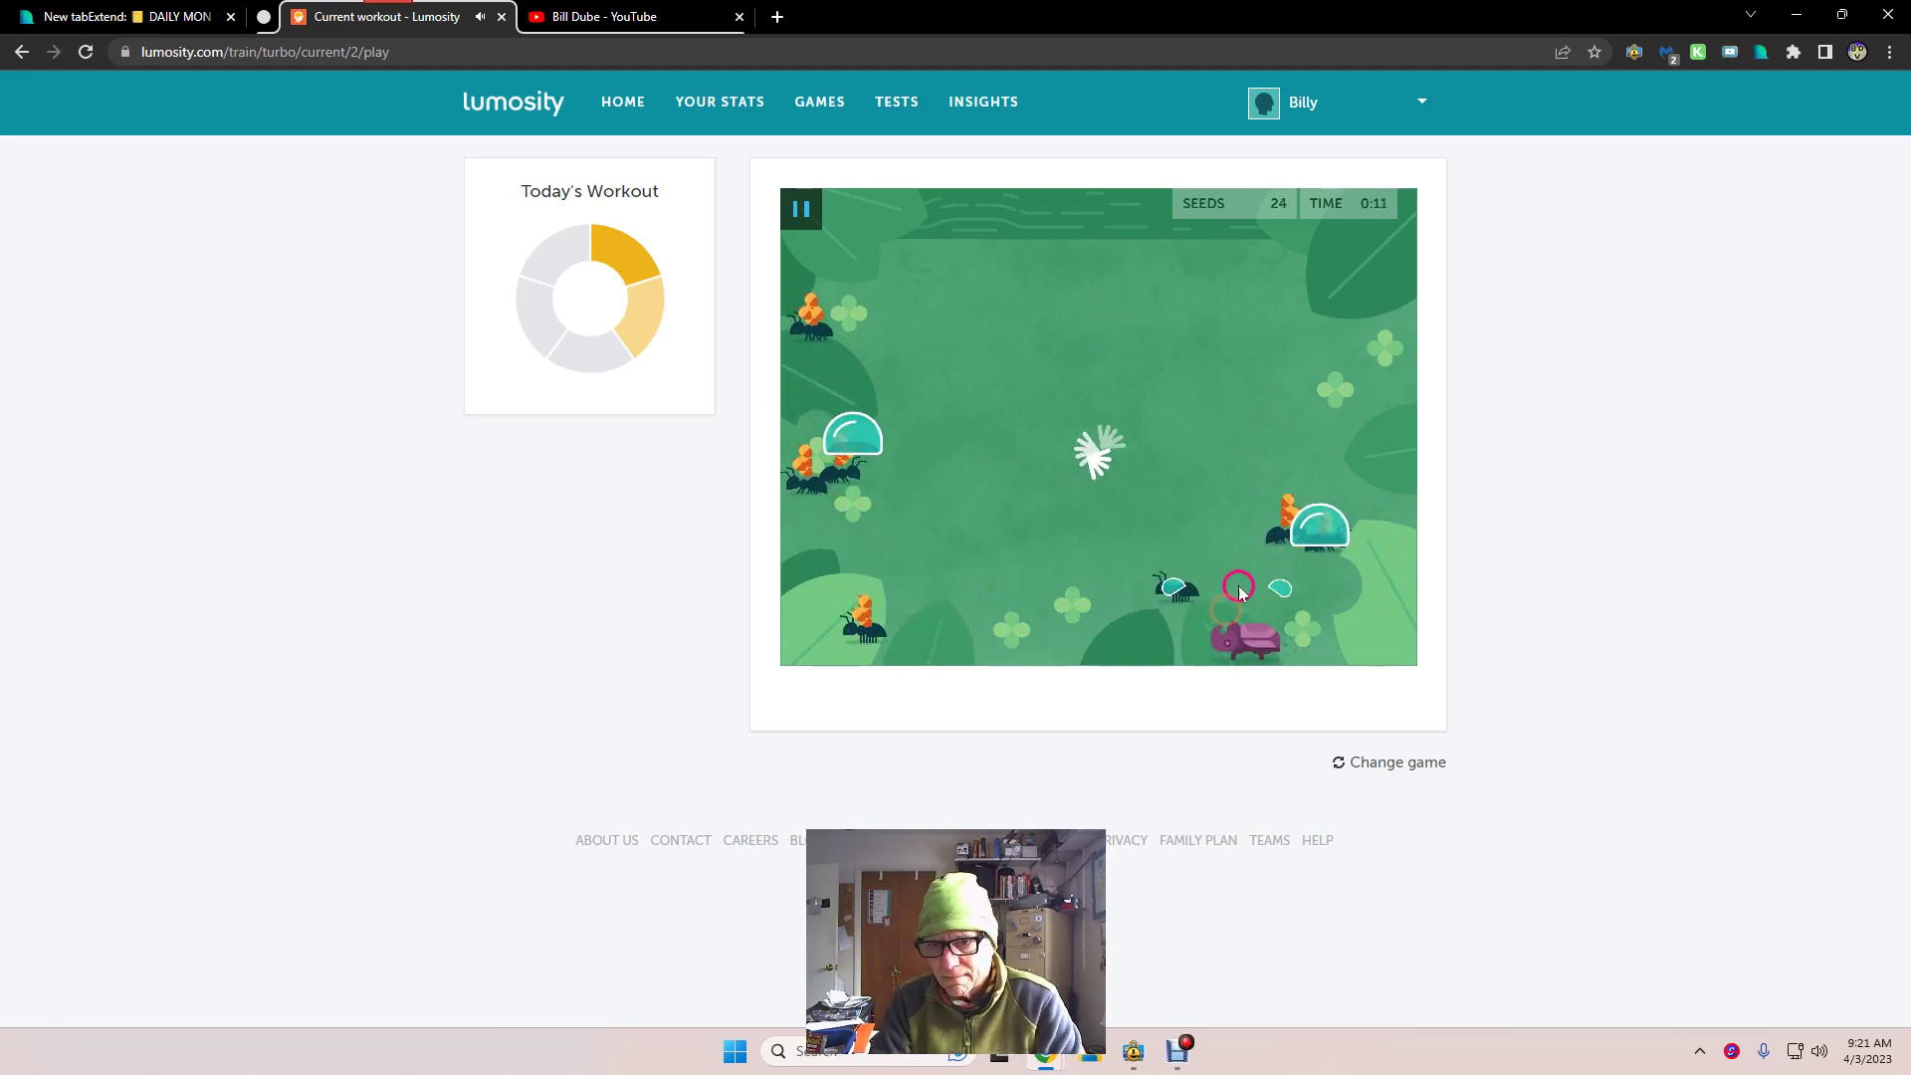
{"action": "left_click", "coordinate": [1269, 557]}
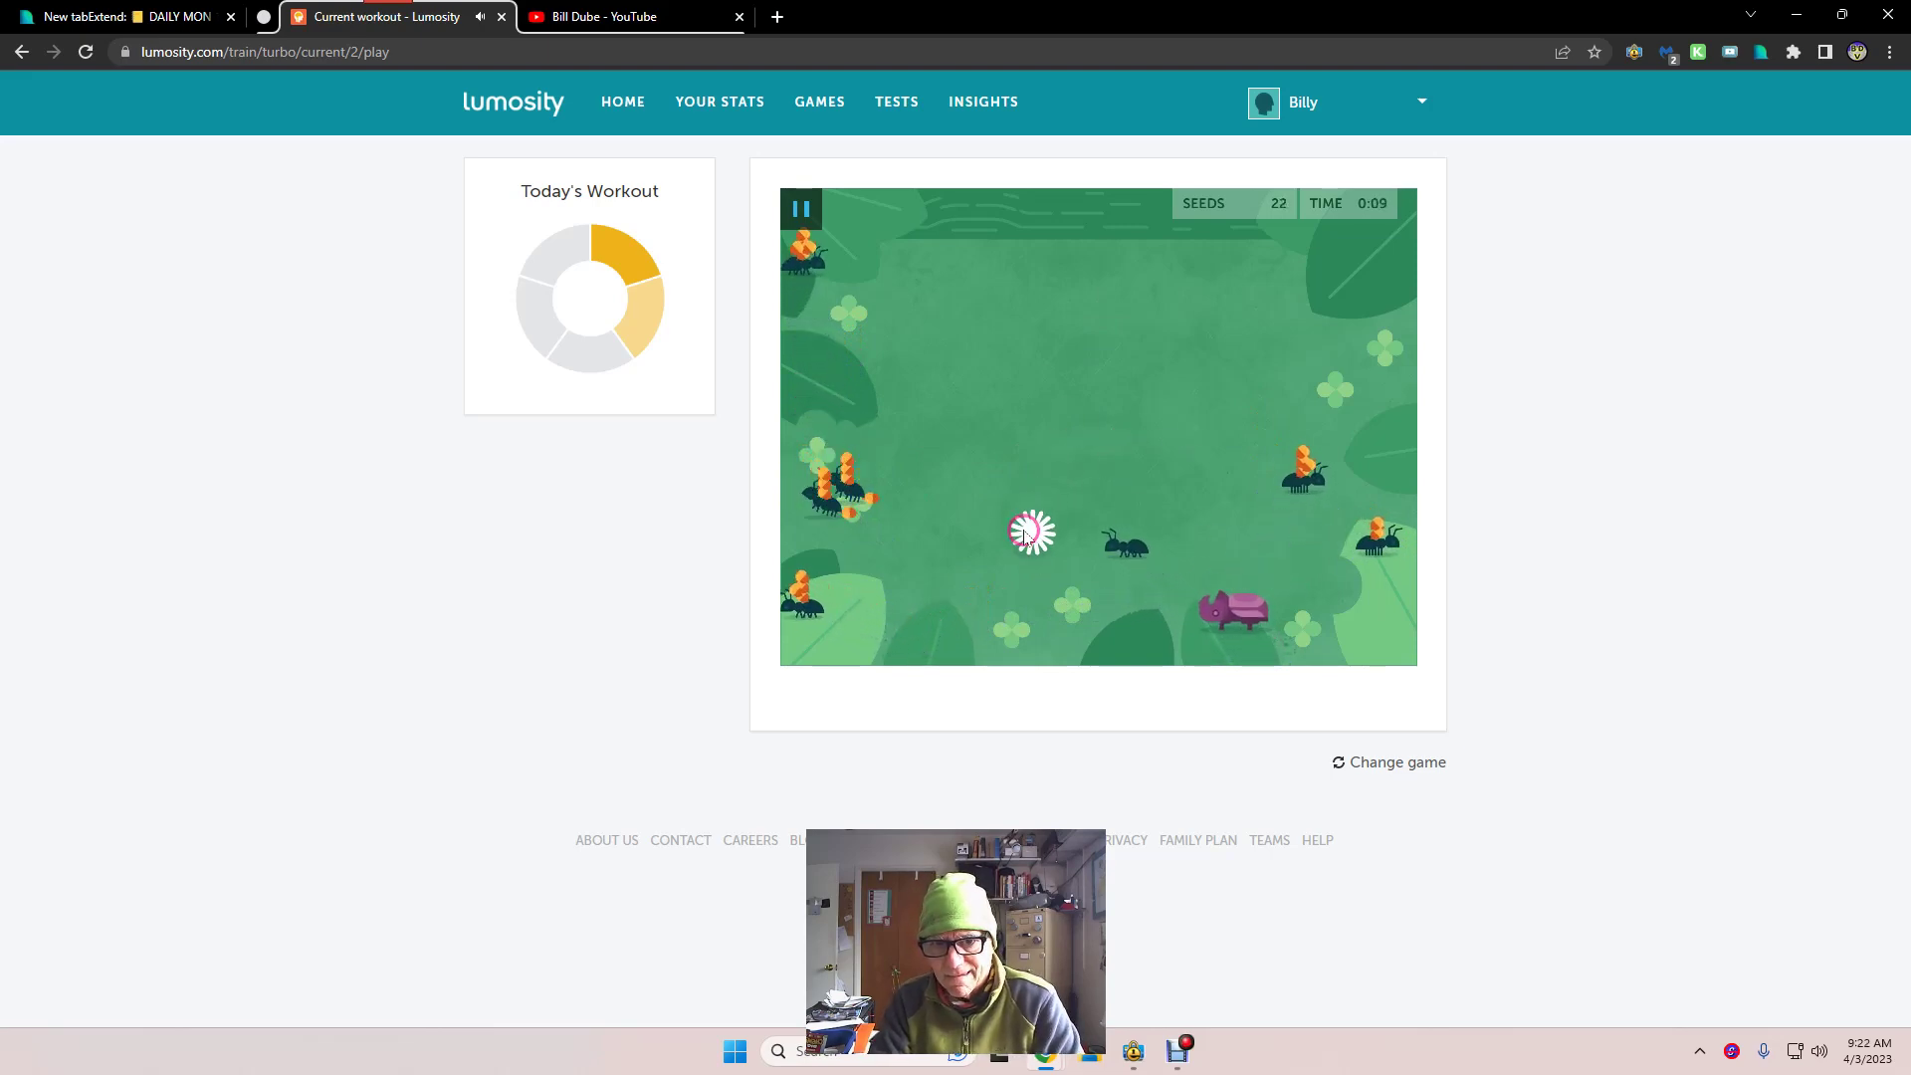
{"action": "left_click", "coordinate": [862, 520]}
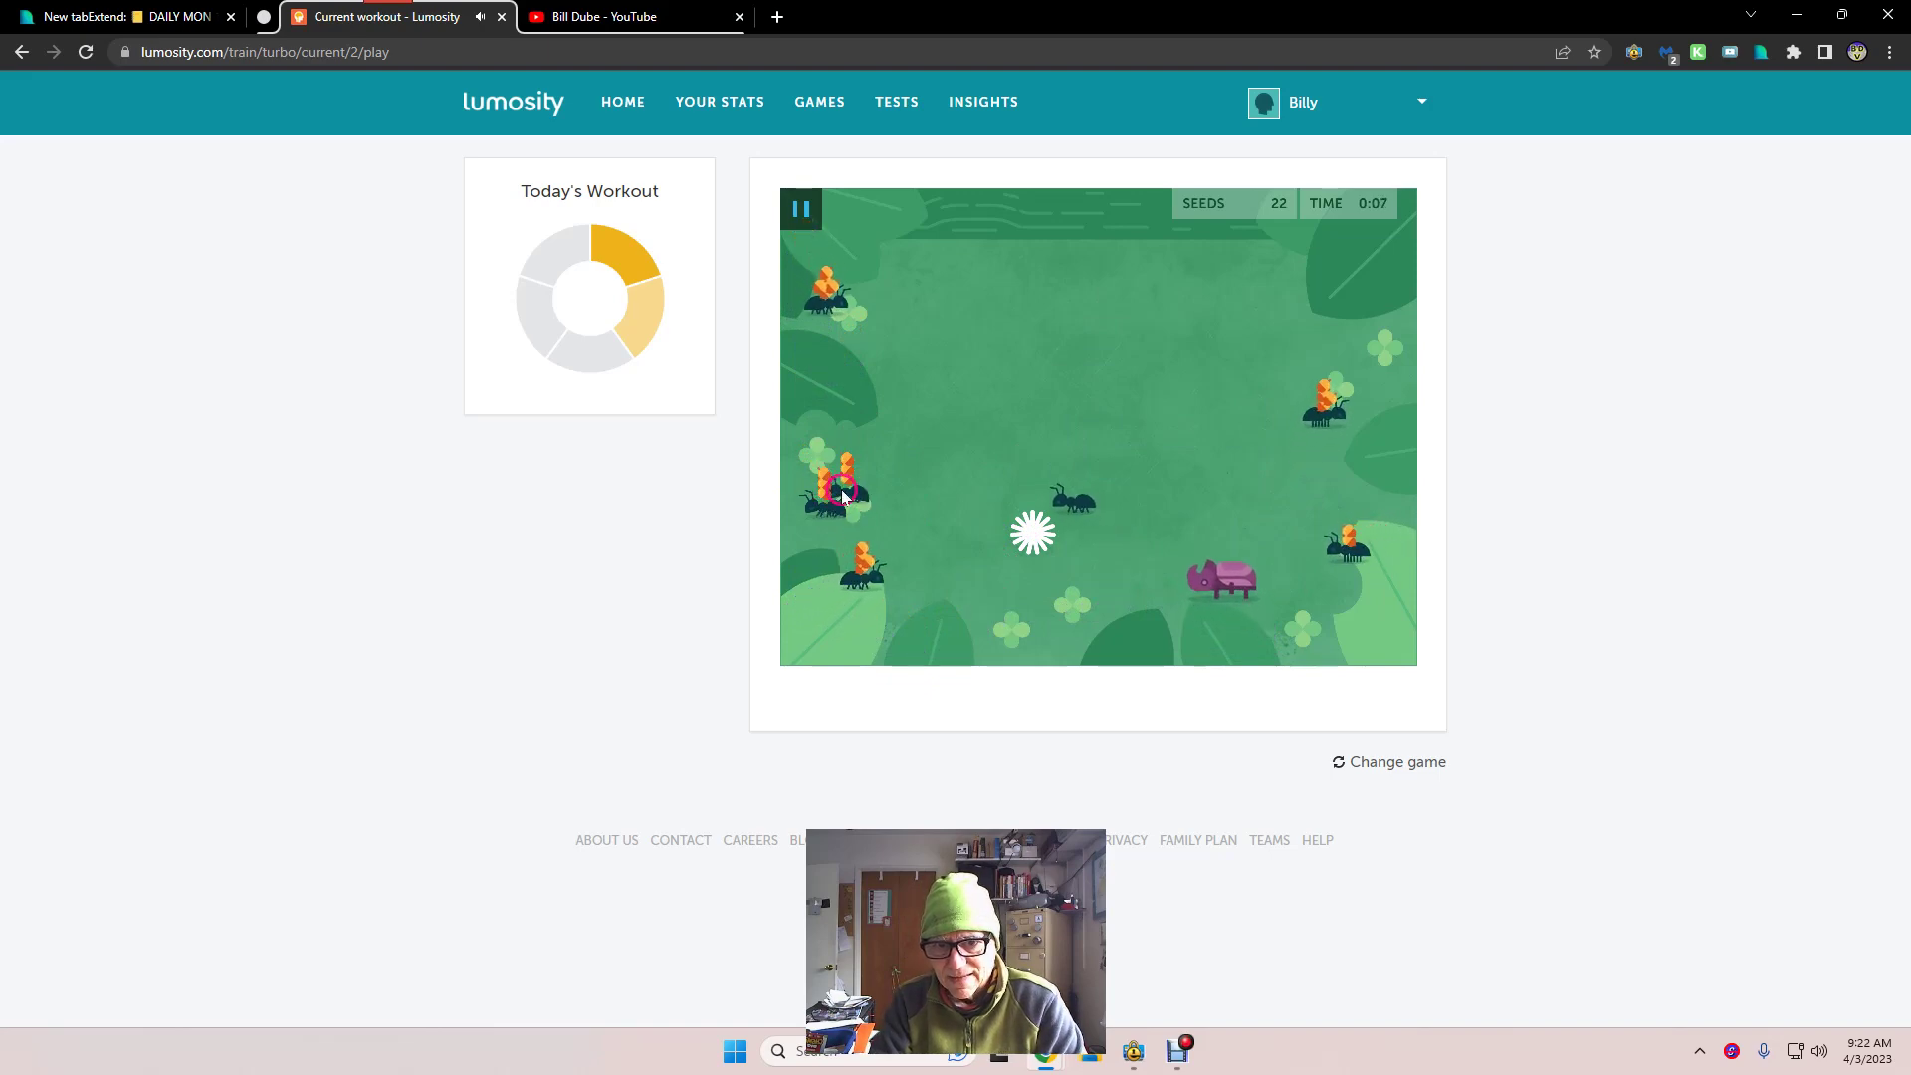
{"action": "left_click", "coordinate": [840, 497]}
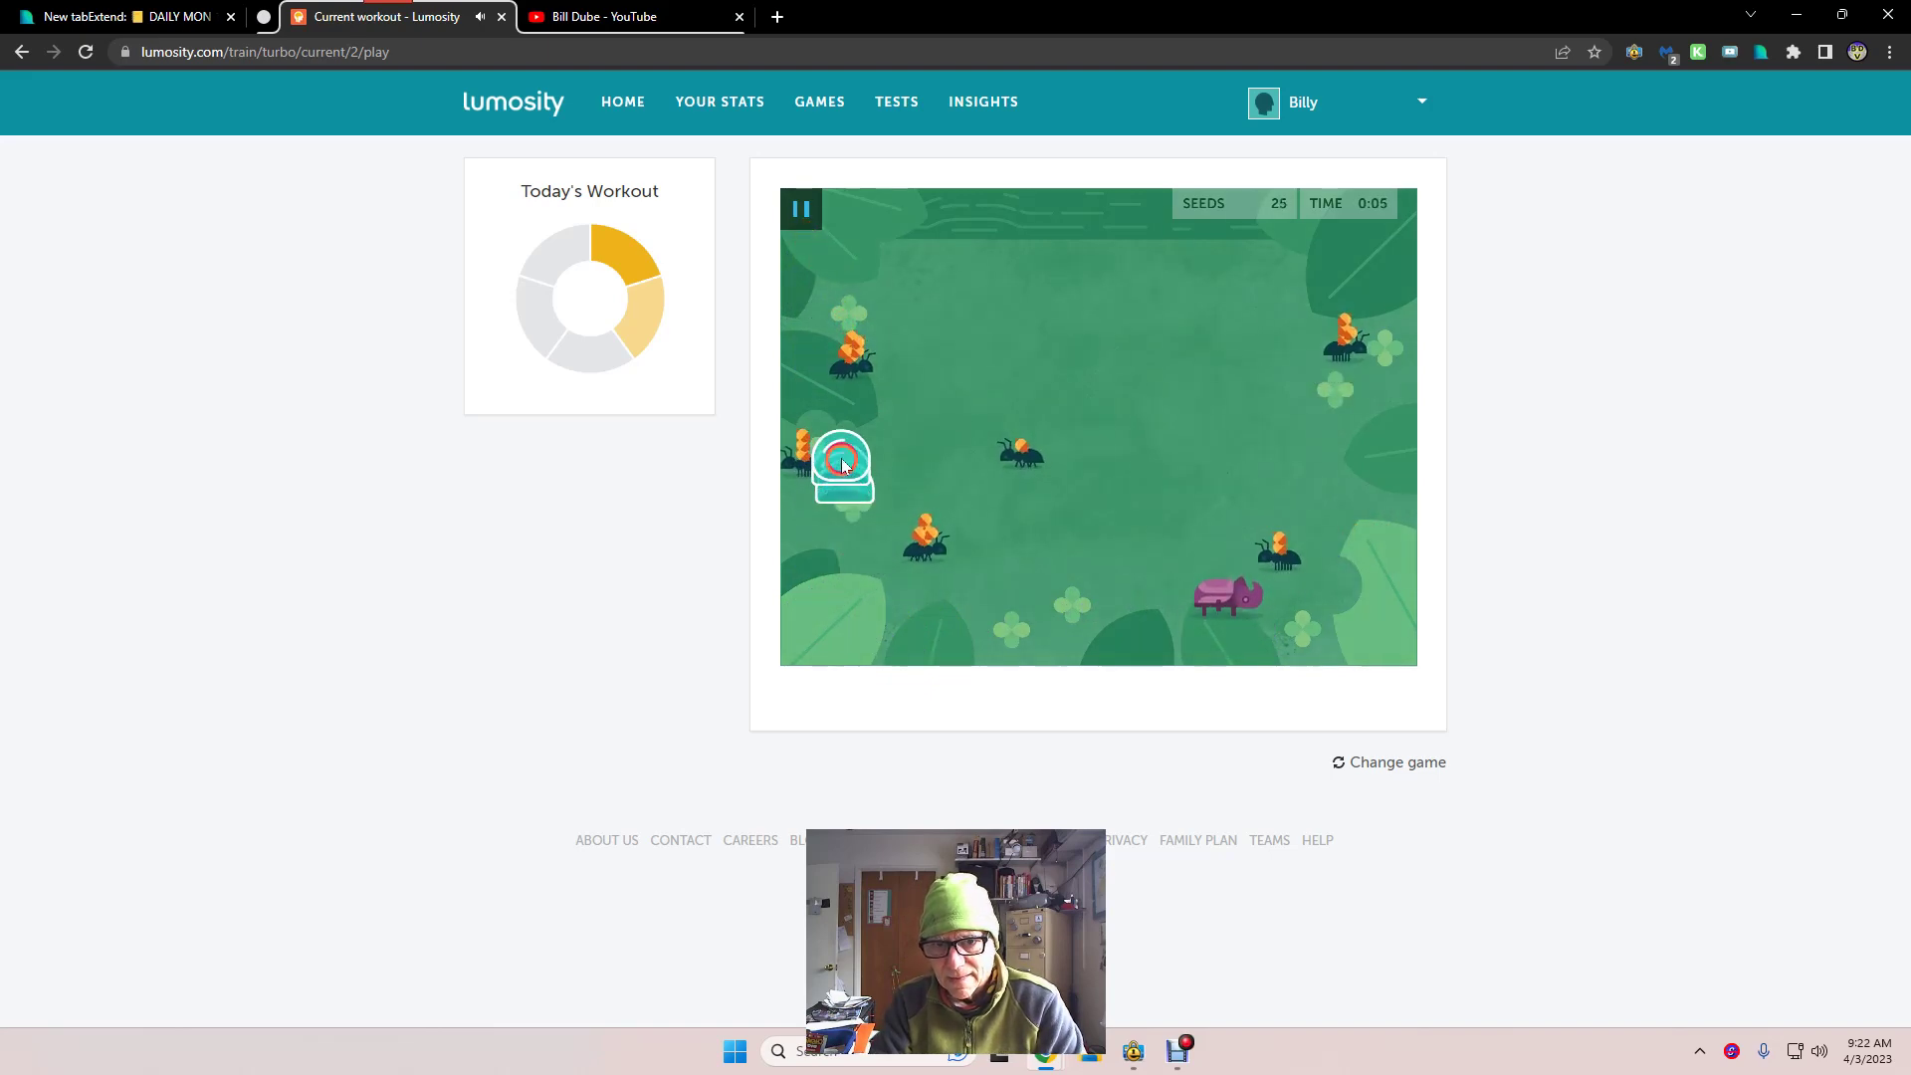
{"action": "left_click", "coordinate": [849, 391]}
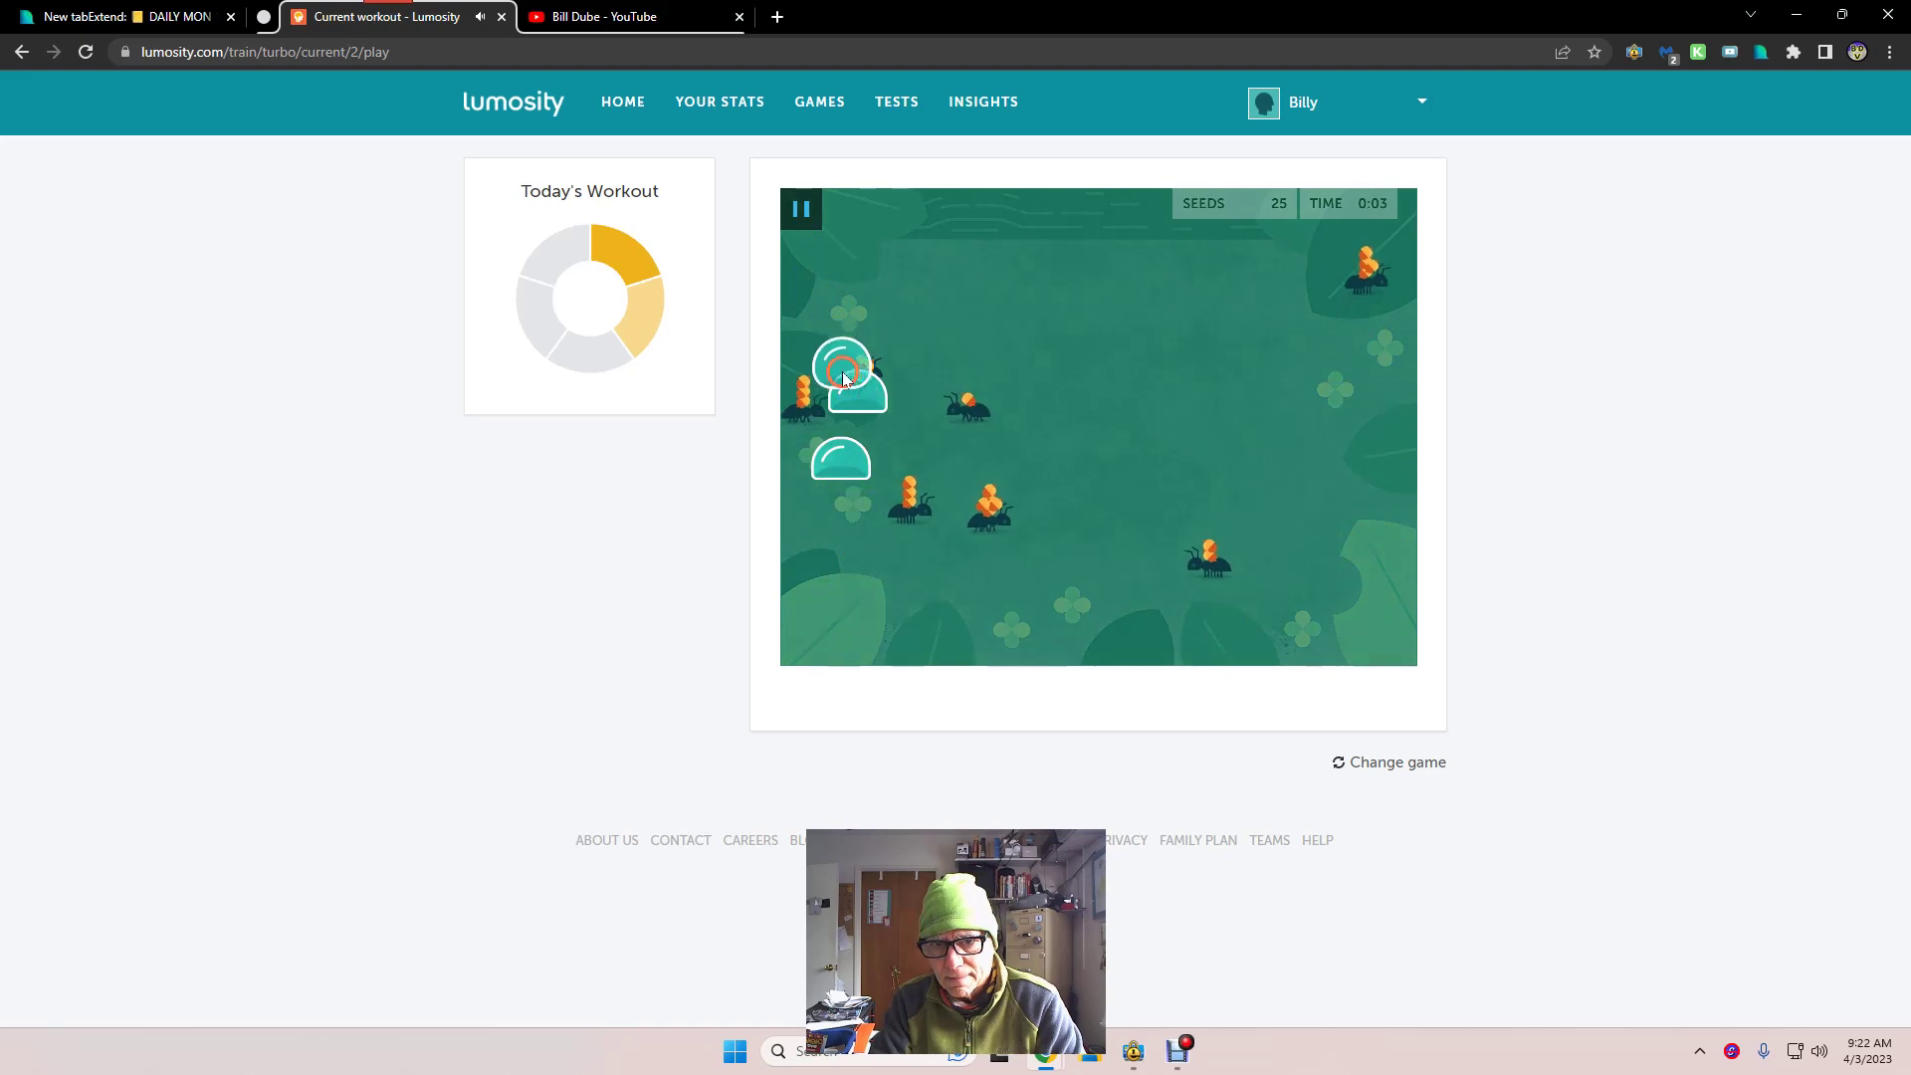
{"action": "left_click", "coordinate": [977, 474]}
{"action": "left_click", "coordinate": [956, 456]}
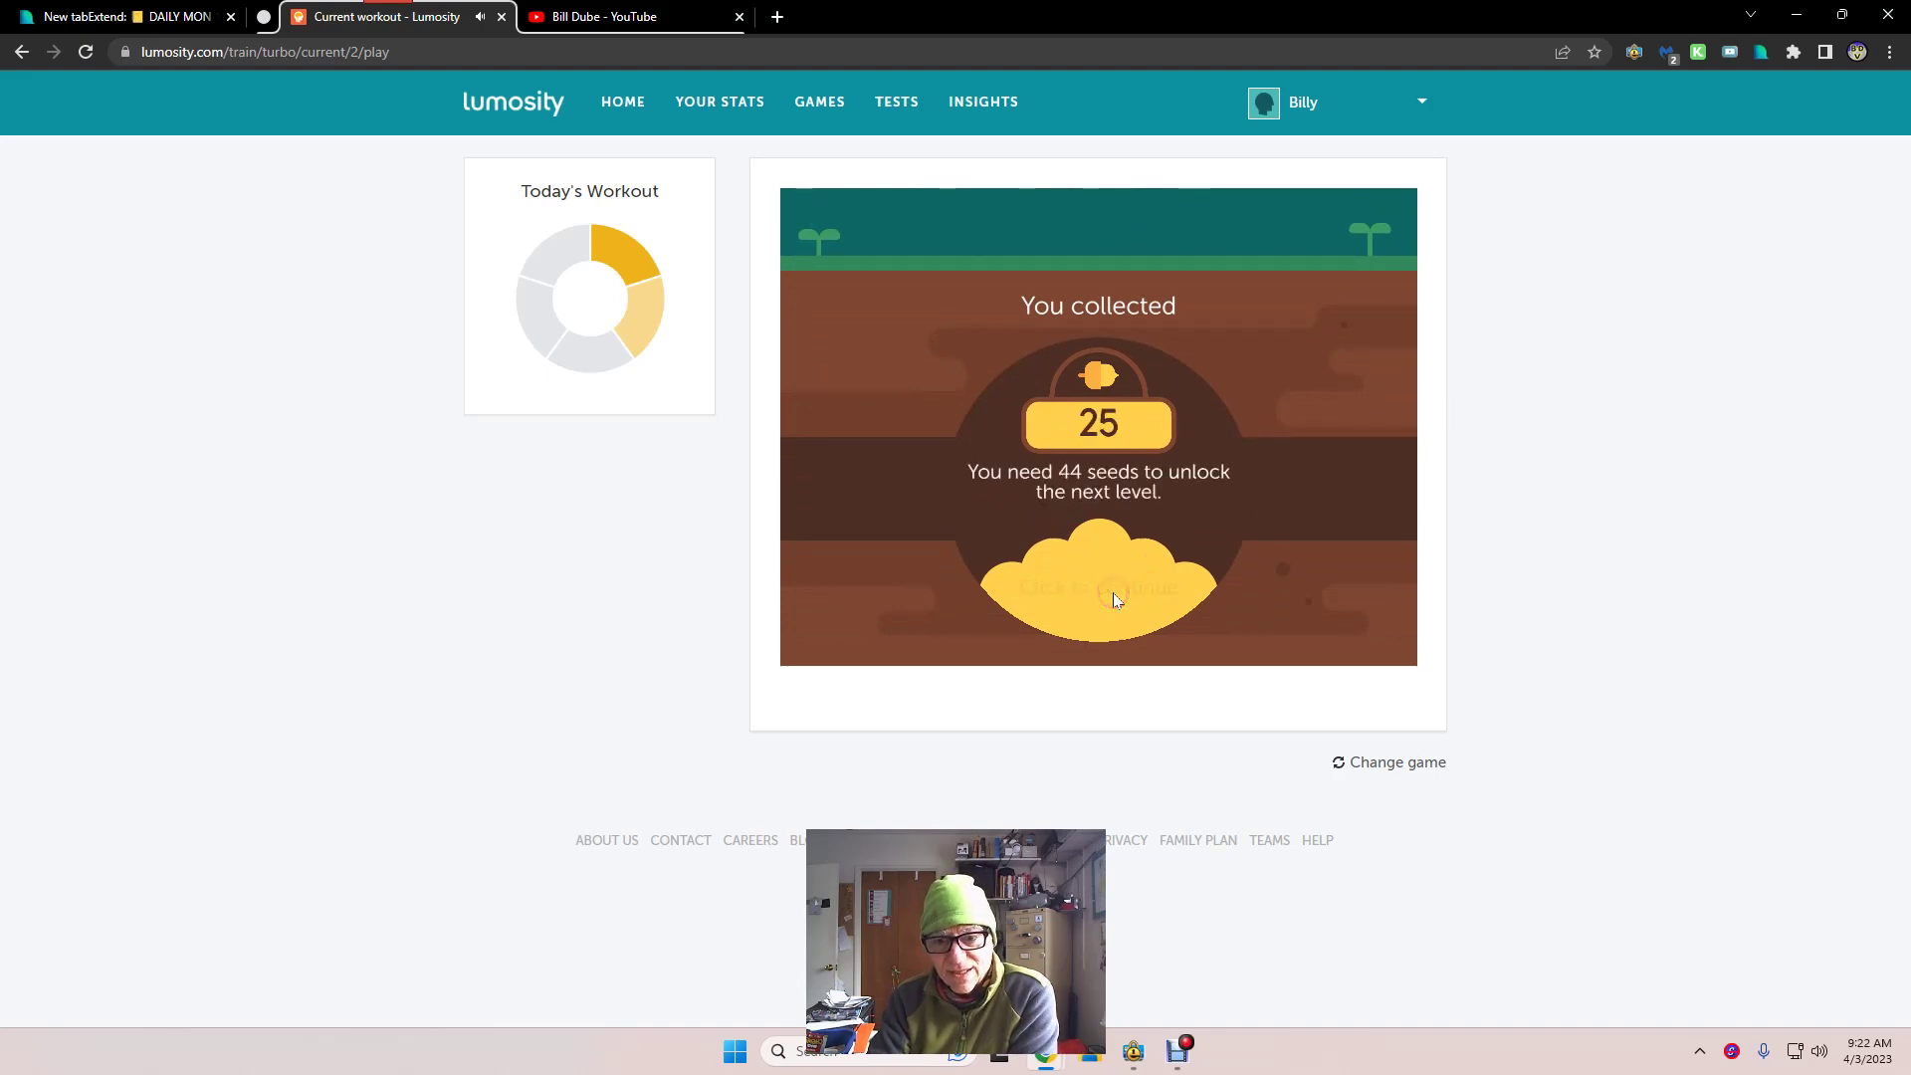
- Dismiss the 25-seed summary, save the 53040 score, and advance to Lost in Migration
{"action": "left_click", "coordinate": [1083, 594]}
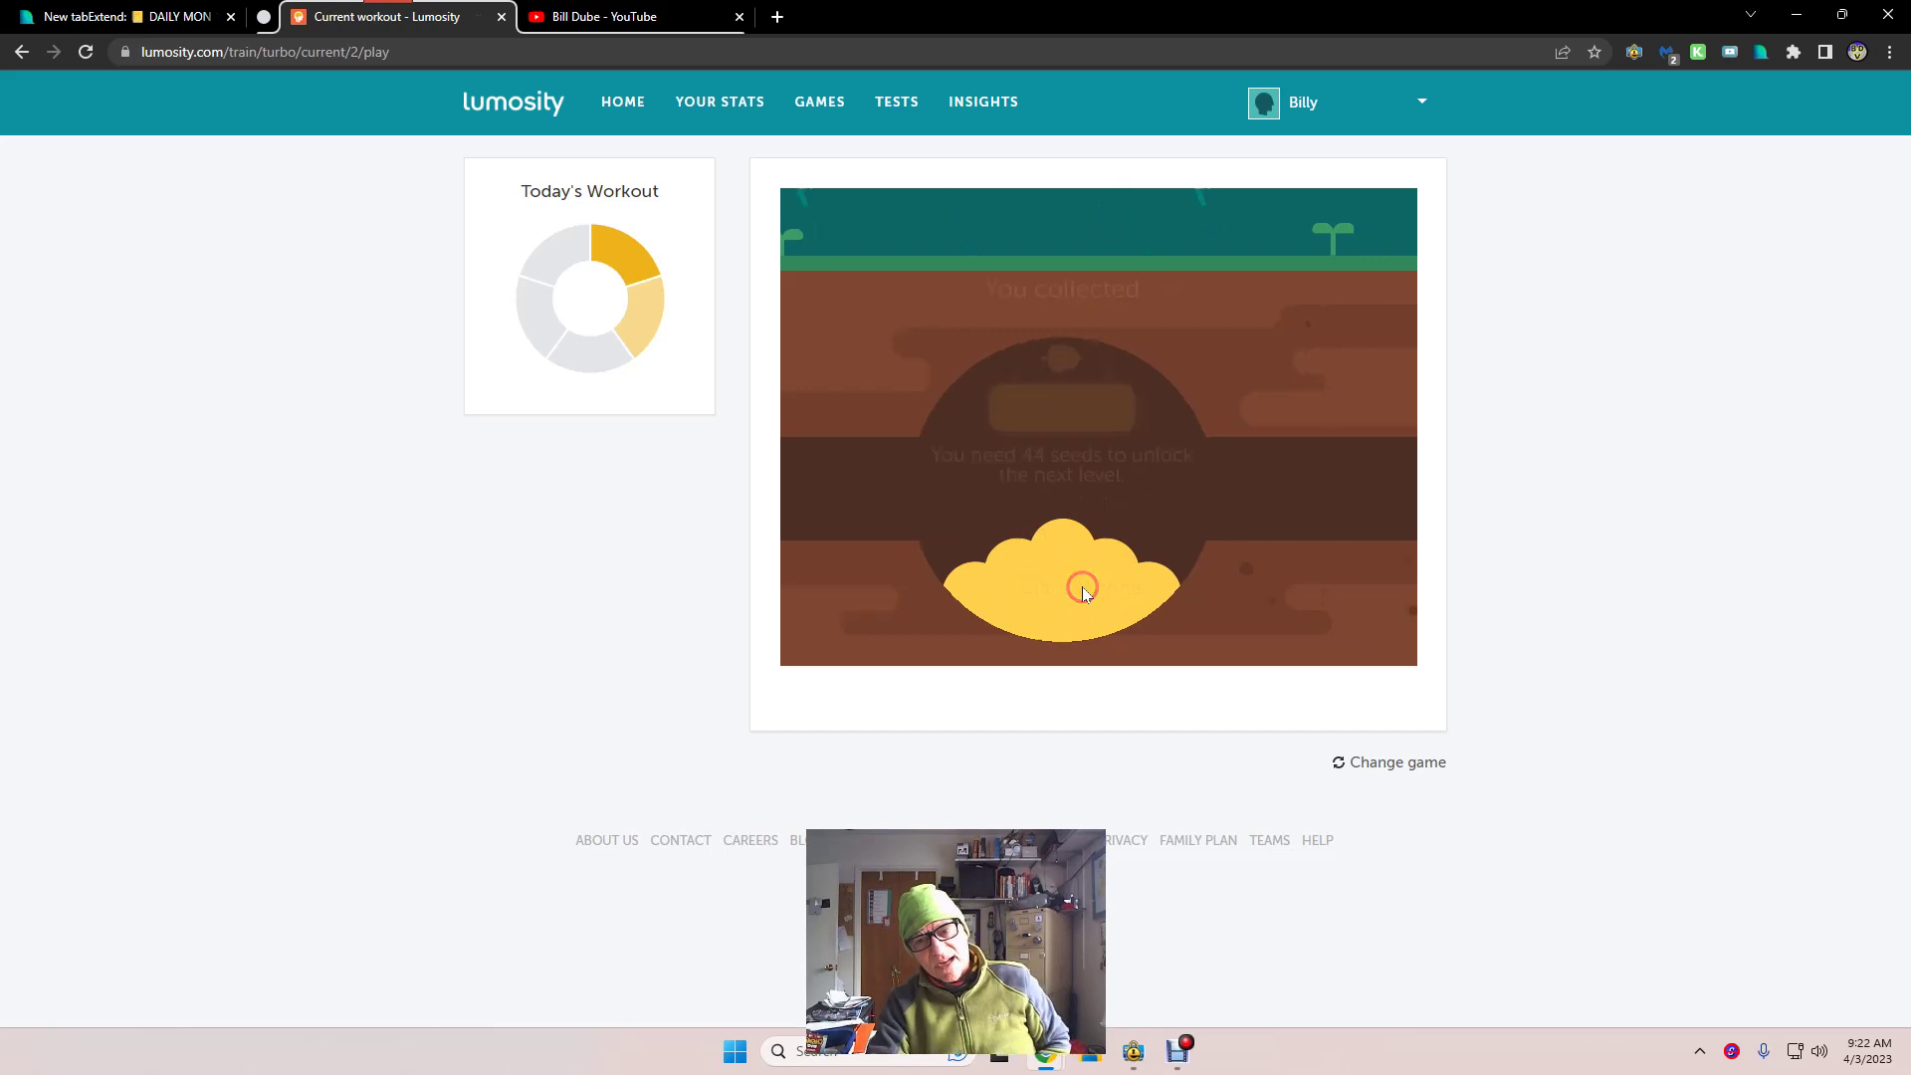
{"action": "left_click", "coordinate": [1095, 583]}
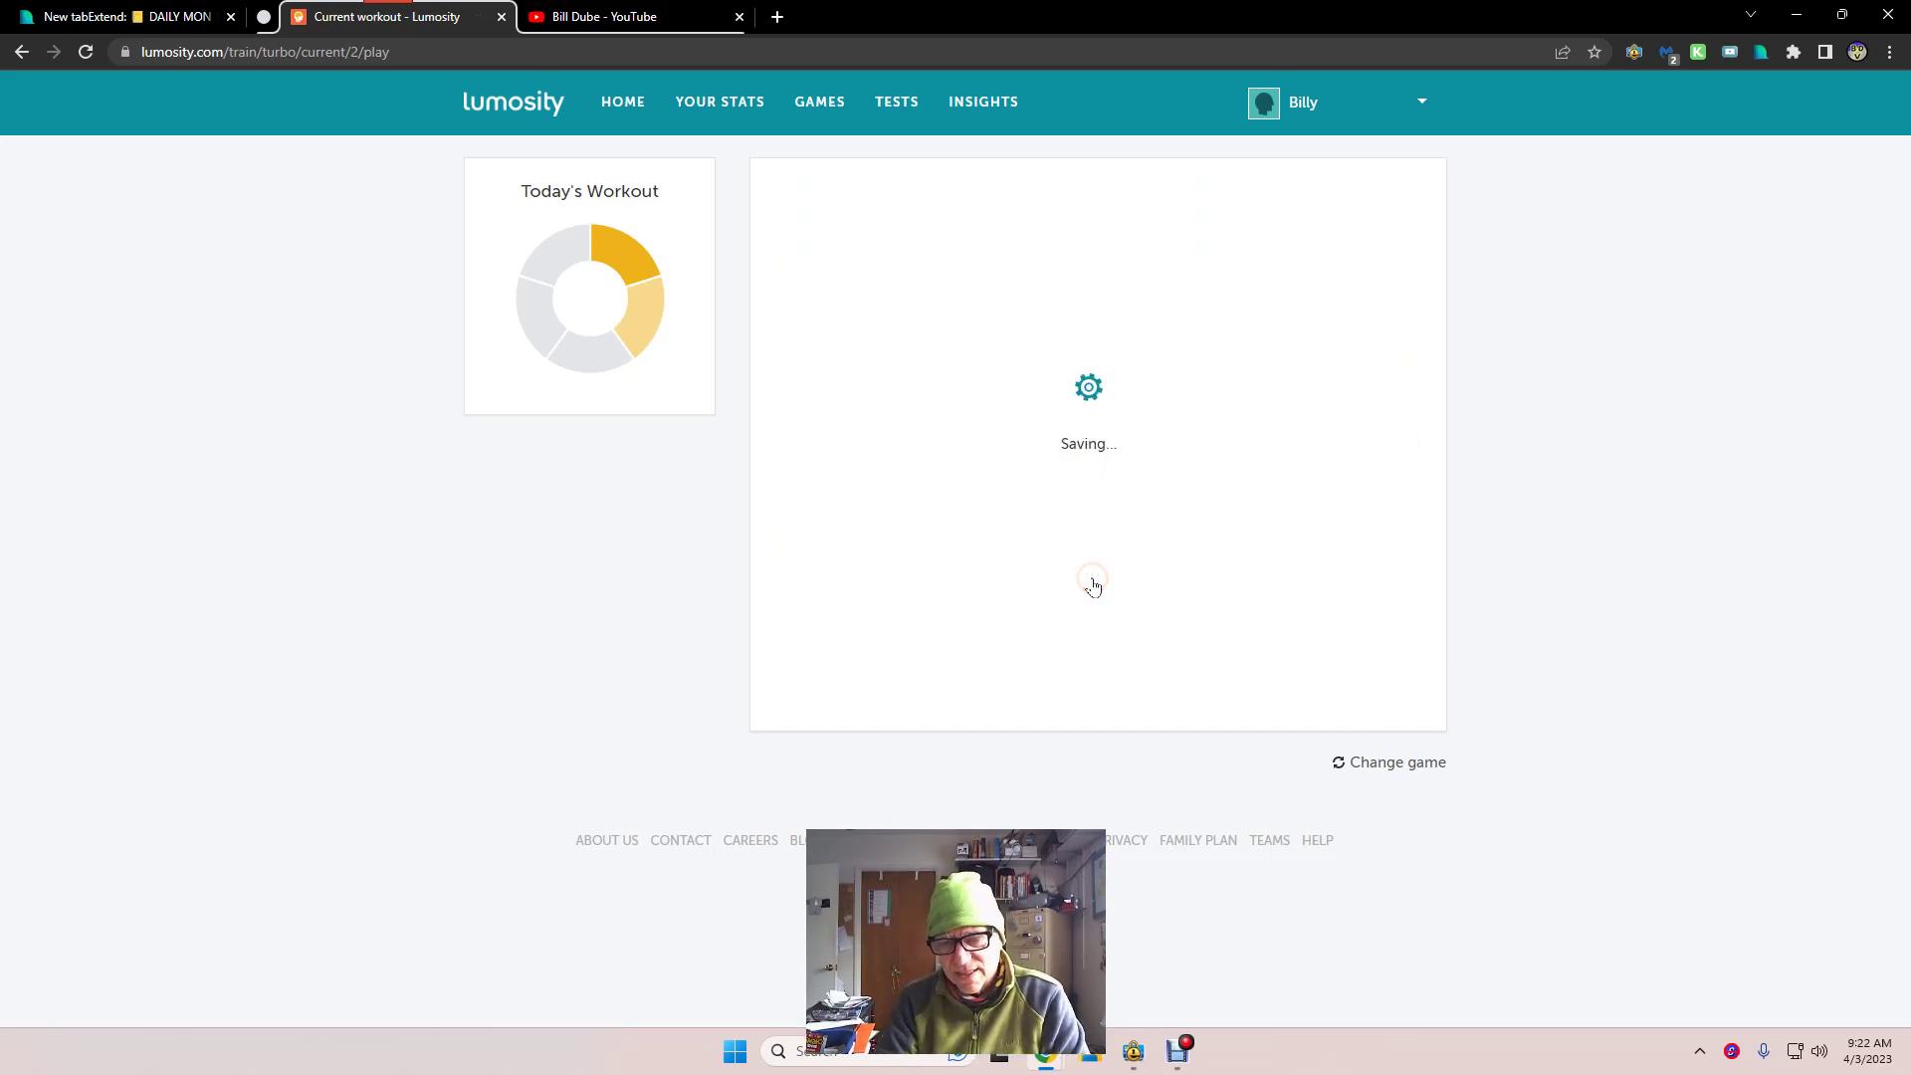
{"action": "left_click", "coordinate": [1098, 622]}
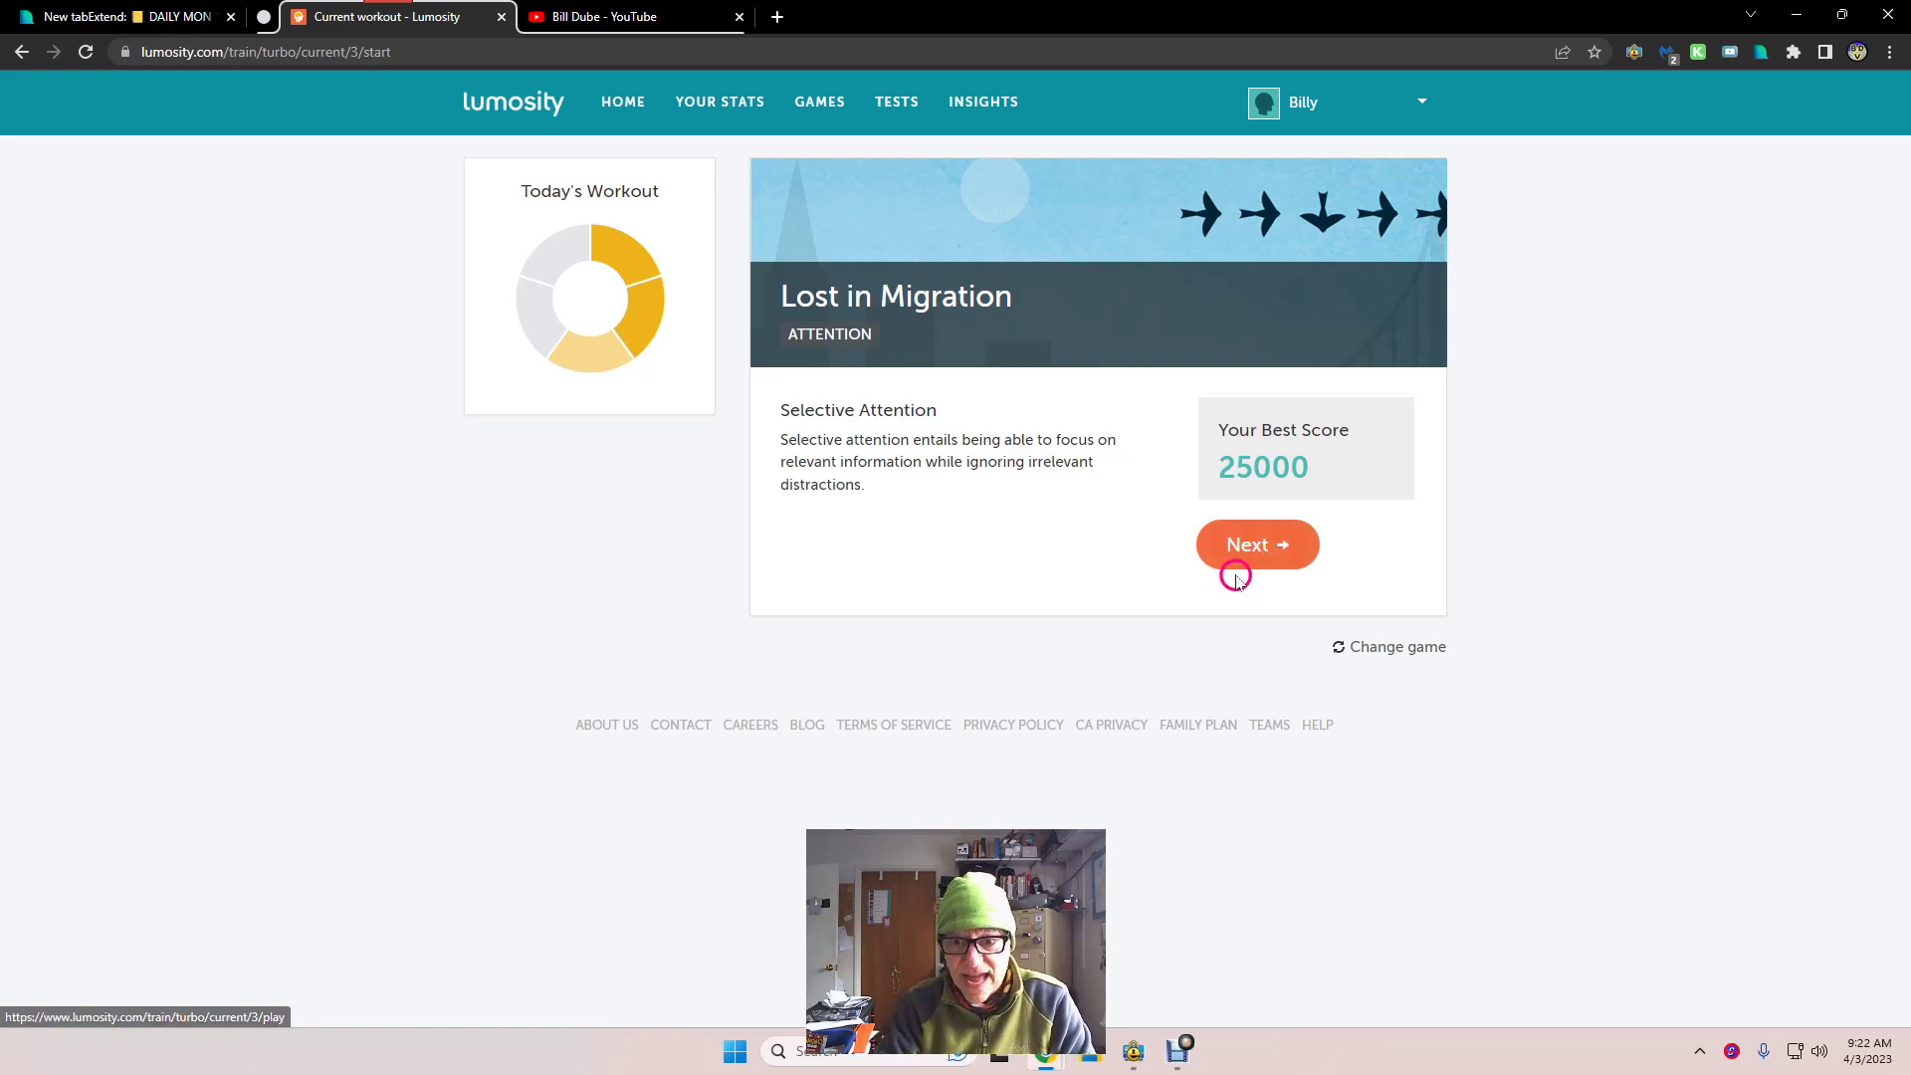
- Start a 45-second Lost in Migration round from its intro card and splash
{"action": "left_click", "coordinate": [1258, 545]}
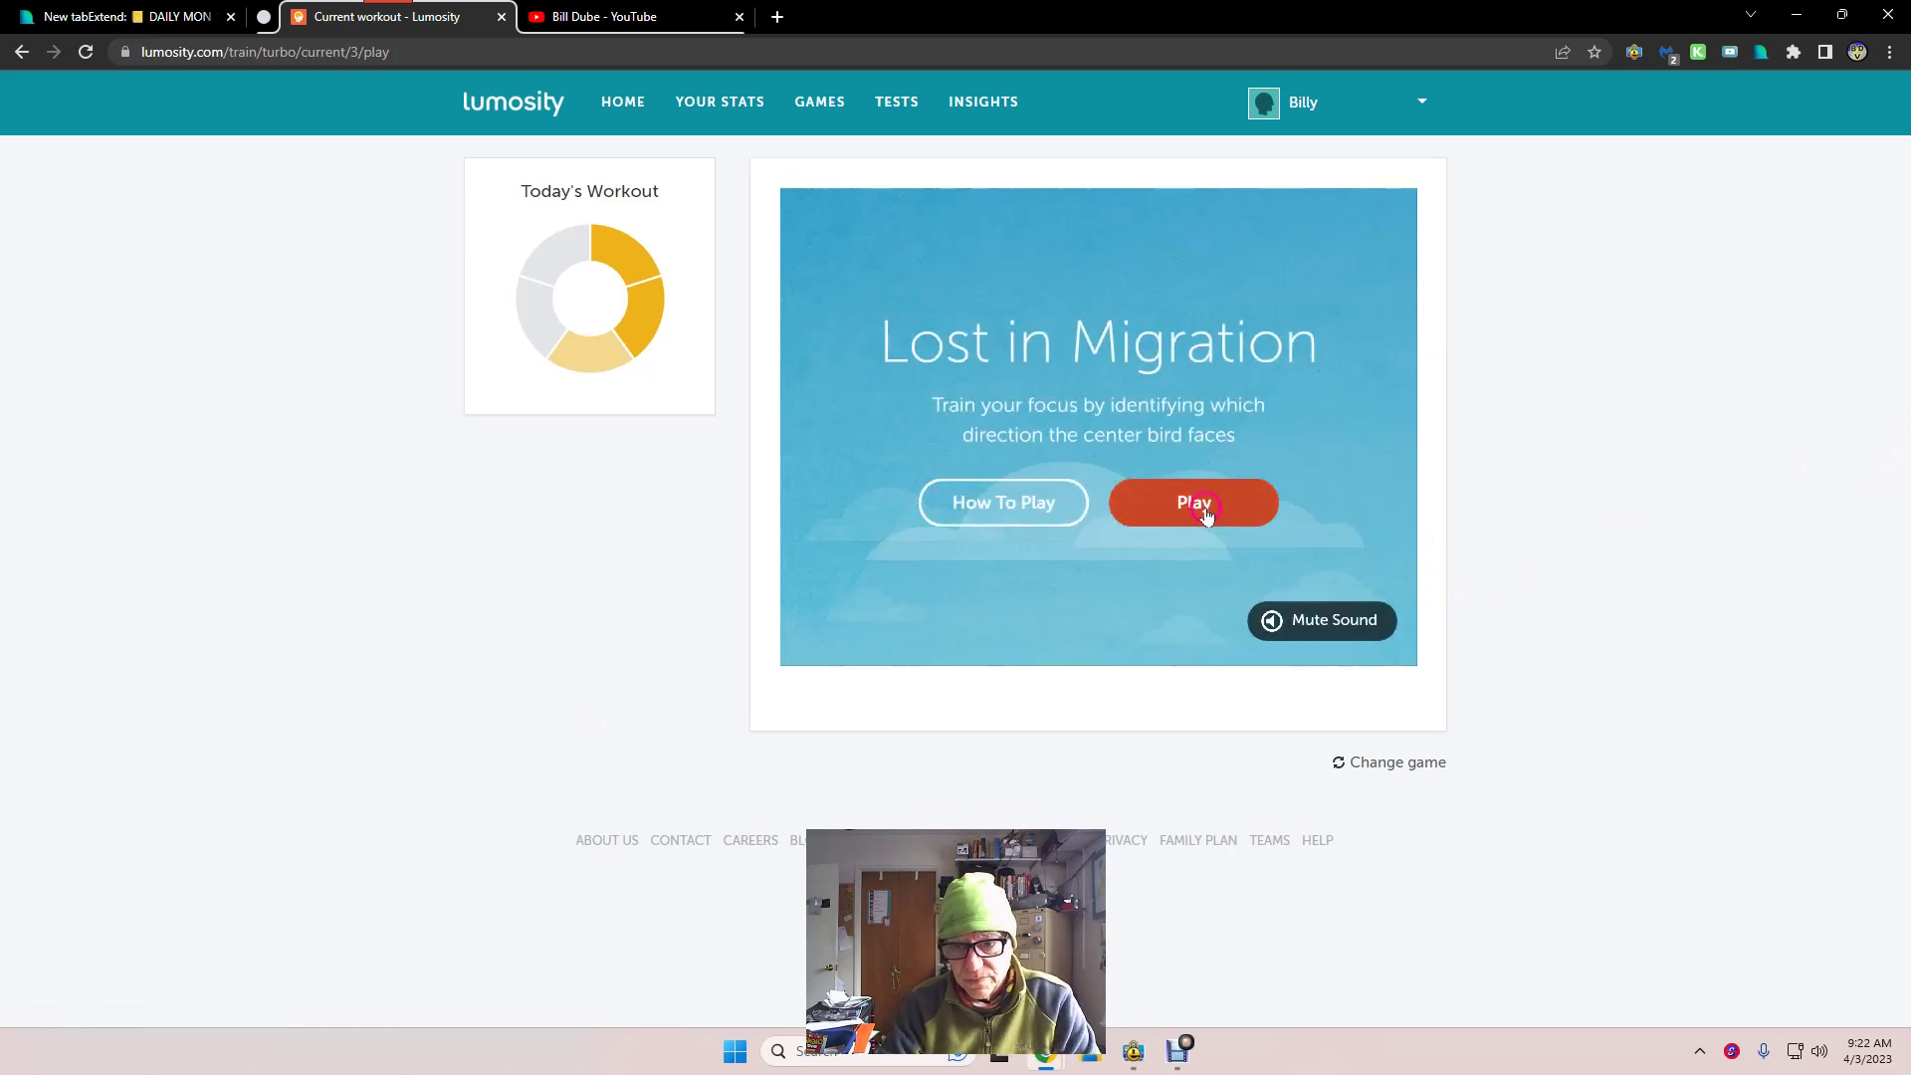
{"action": "left_click", "coordinate": [1206, 507]}
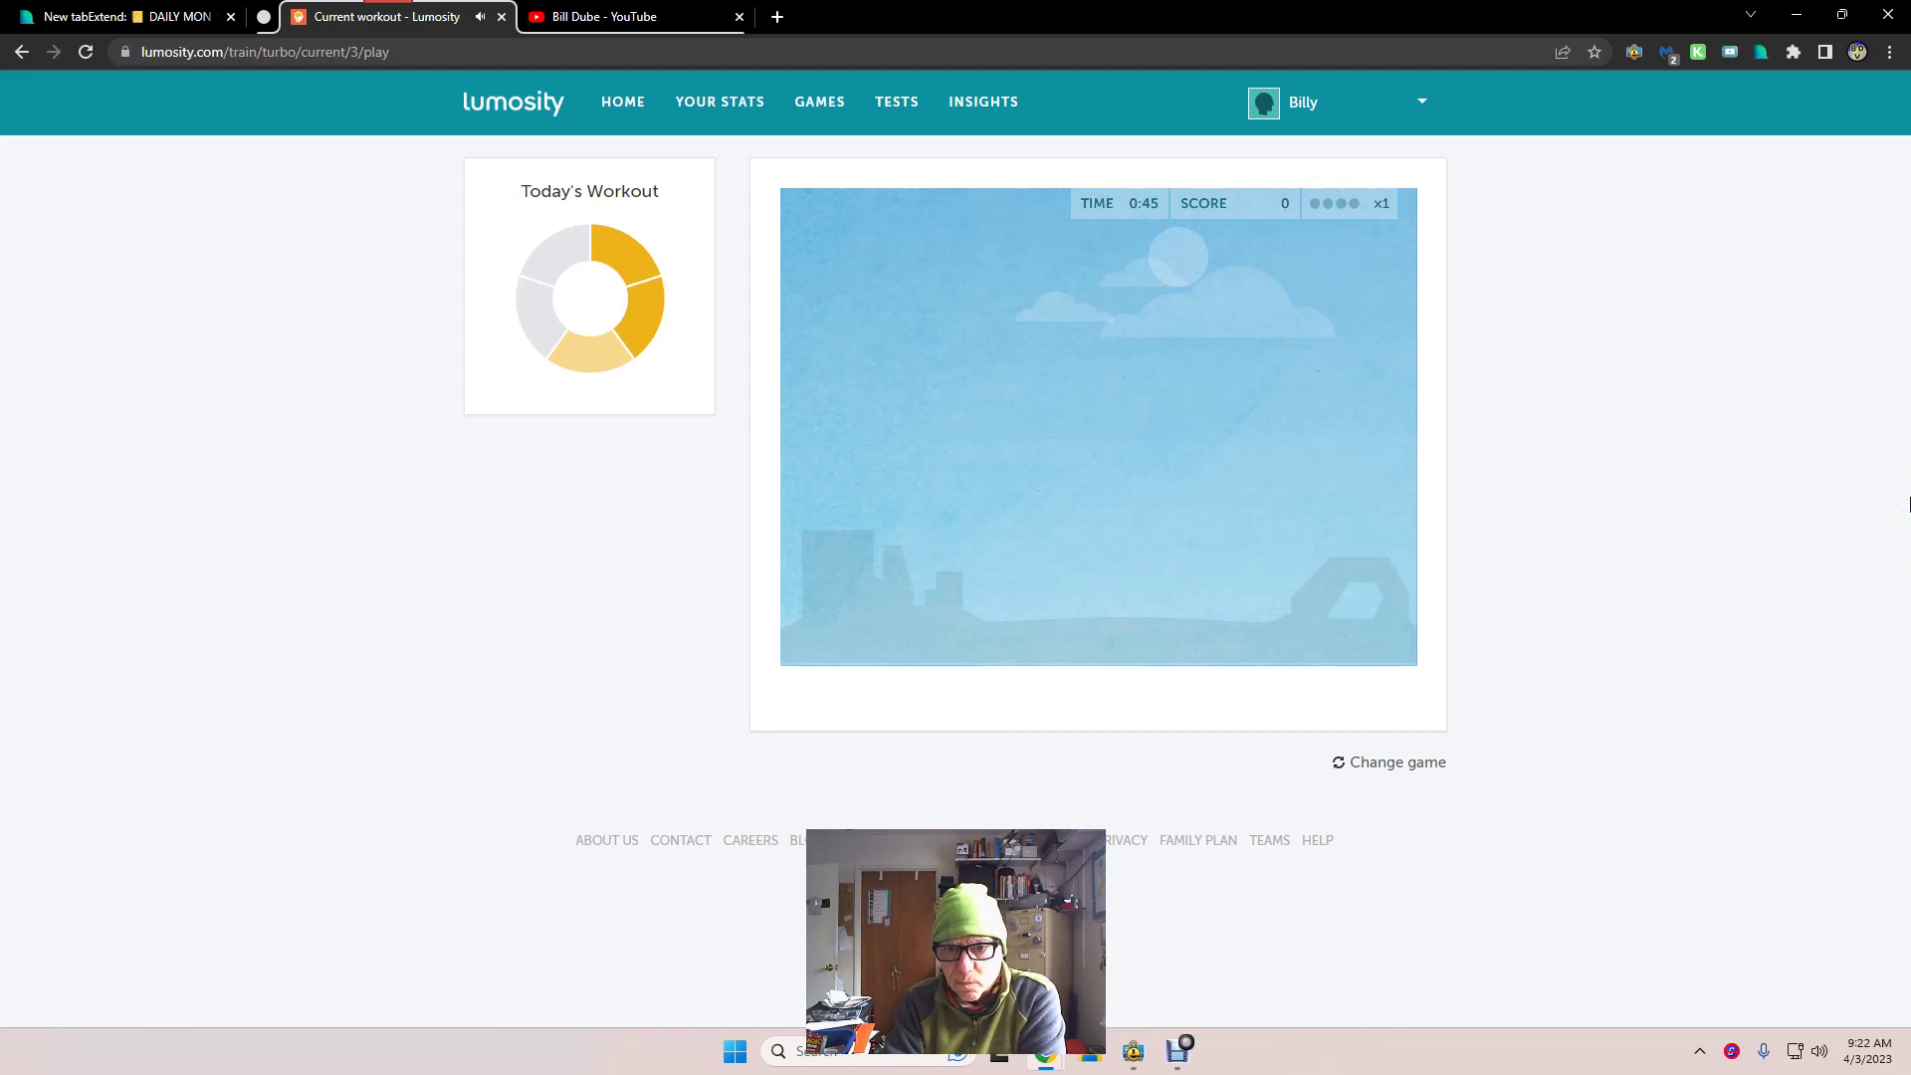
- Answer each flock's middle-bird direction with the arrow keys until Lost in Migration's timer hits 0:00
{"action": "key", "text": "Left"}
{"action": "key", "text": "Down"}
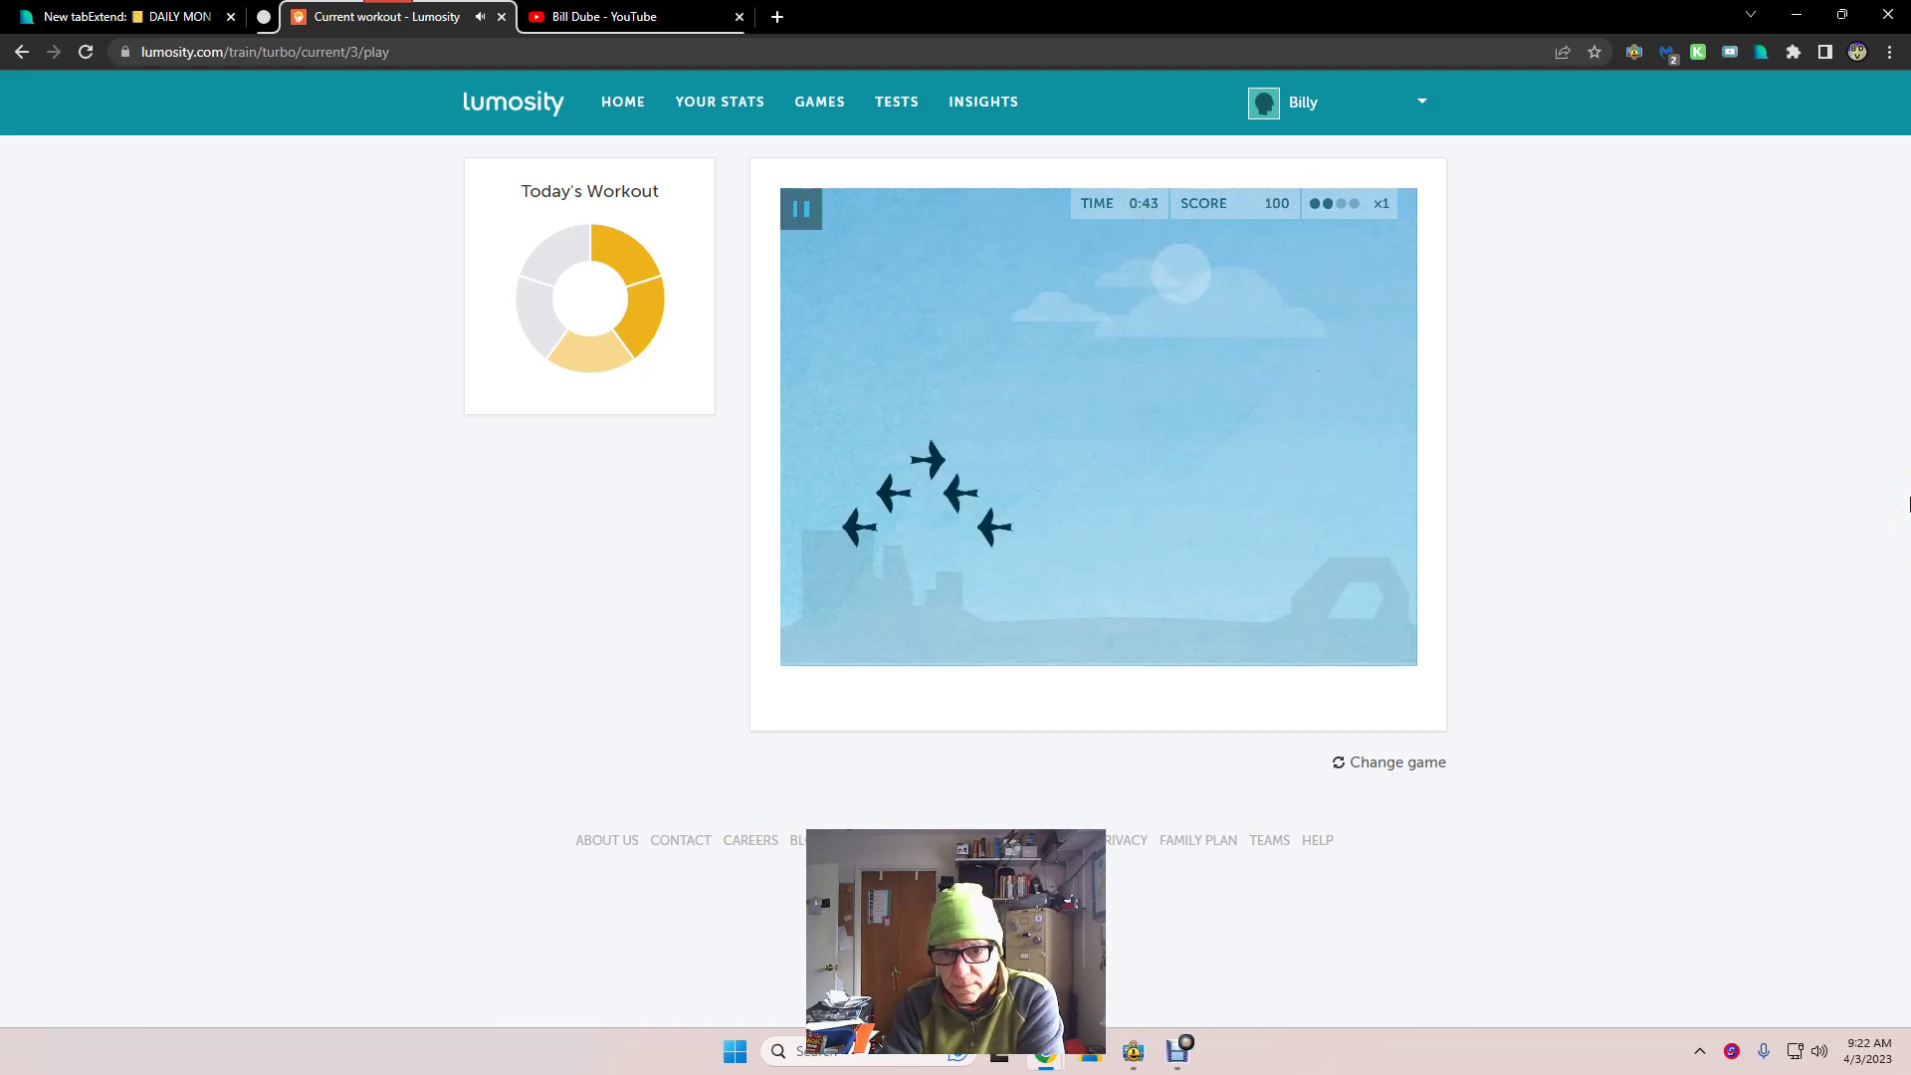
{"action": "key", "text": "Right"}
{"action": "key", "text": "Down"}
{"action": "key", "text": "Right"}
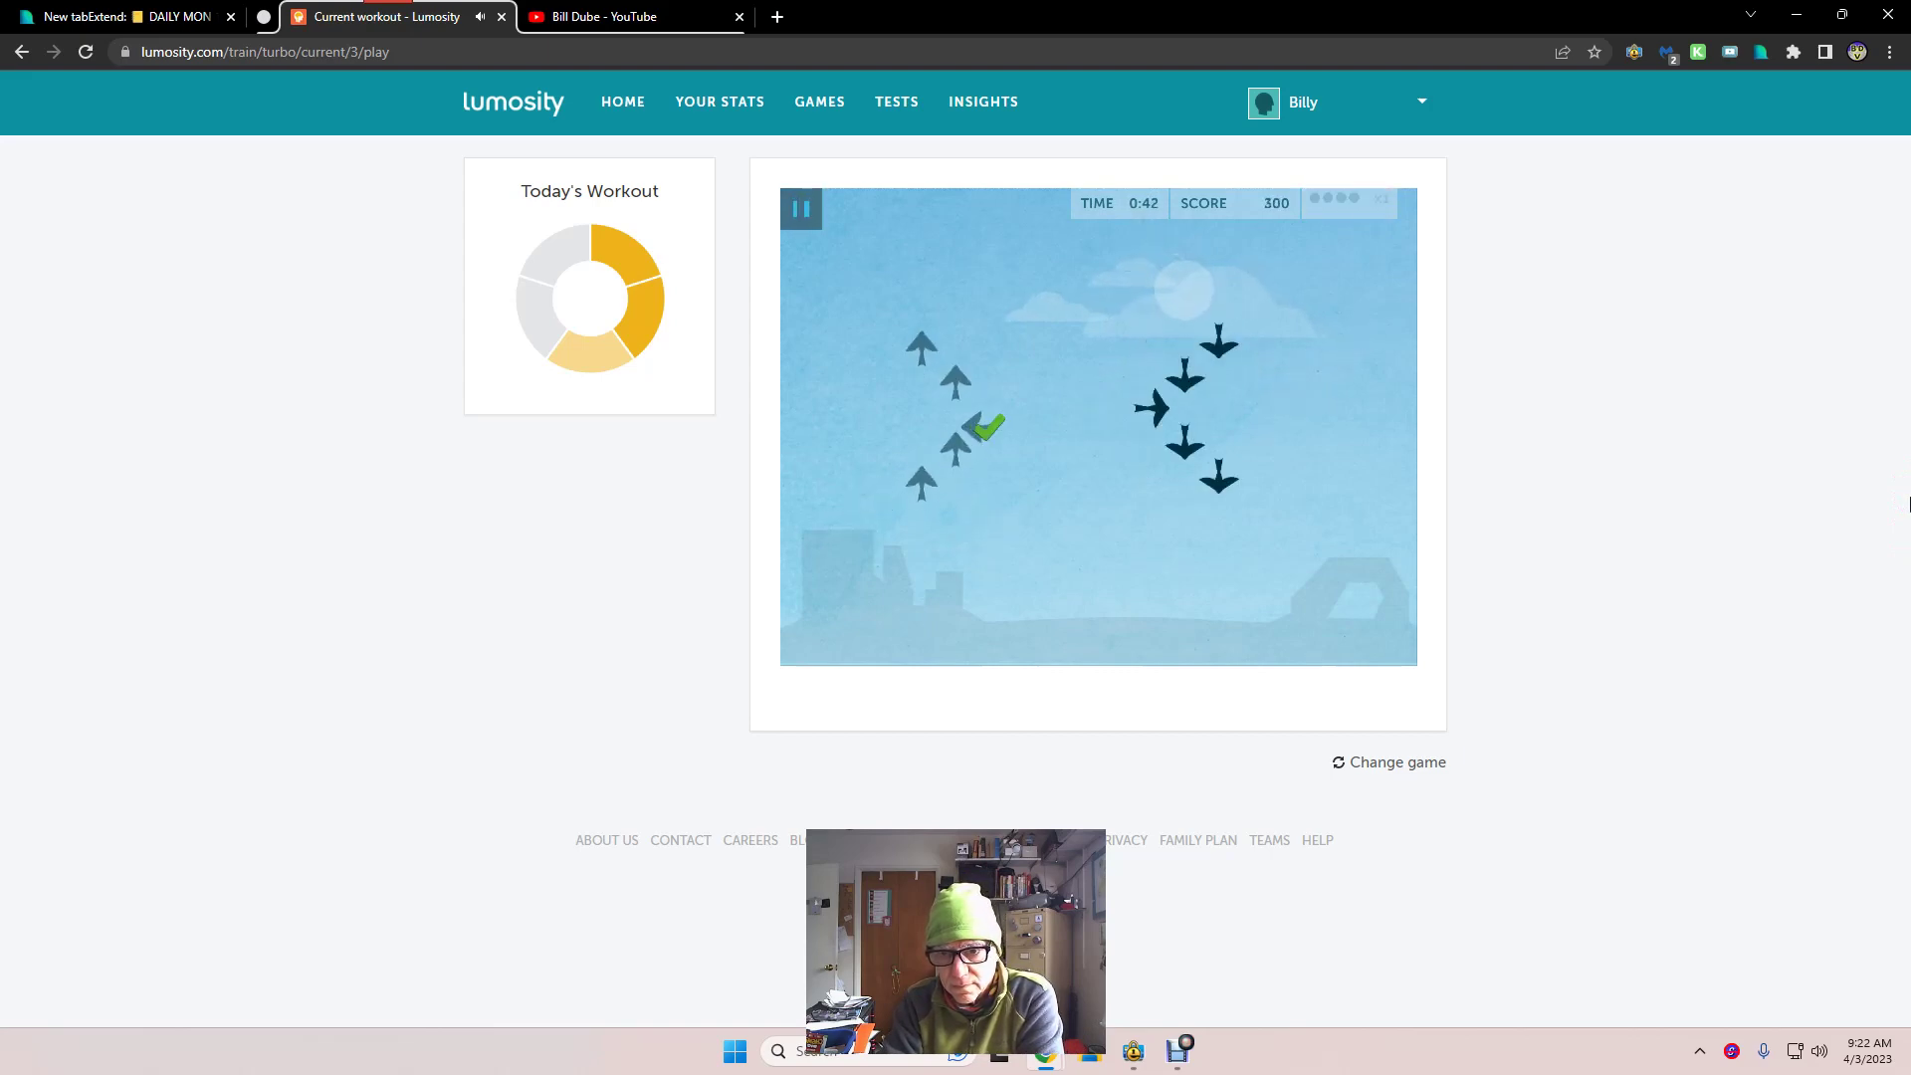
{"action": "key", "text": "Right"}
{"action": "key", "text": "Up"}
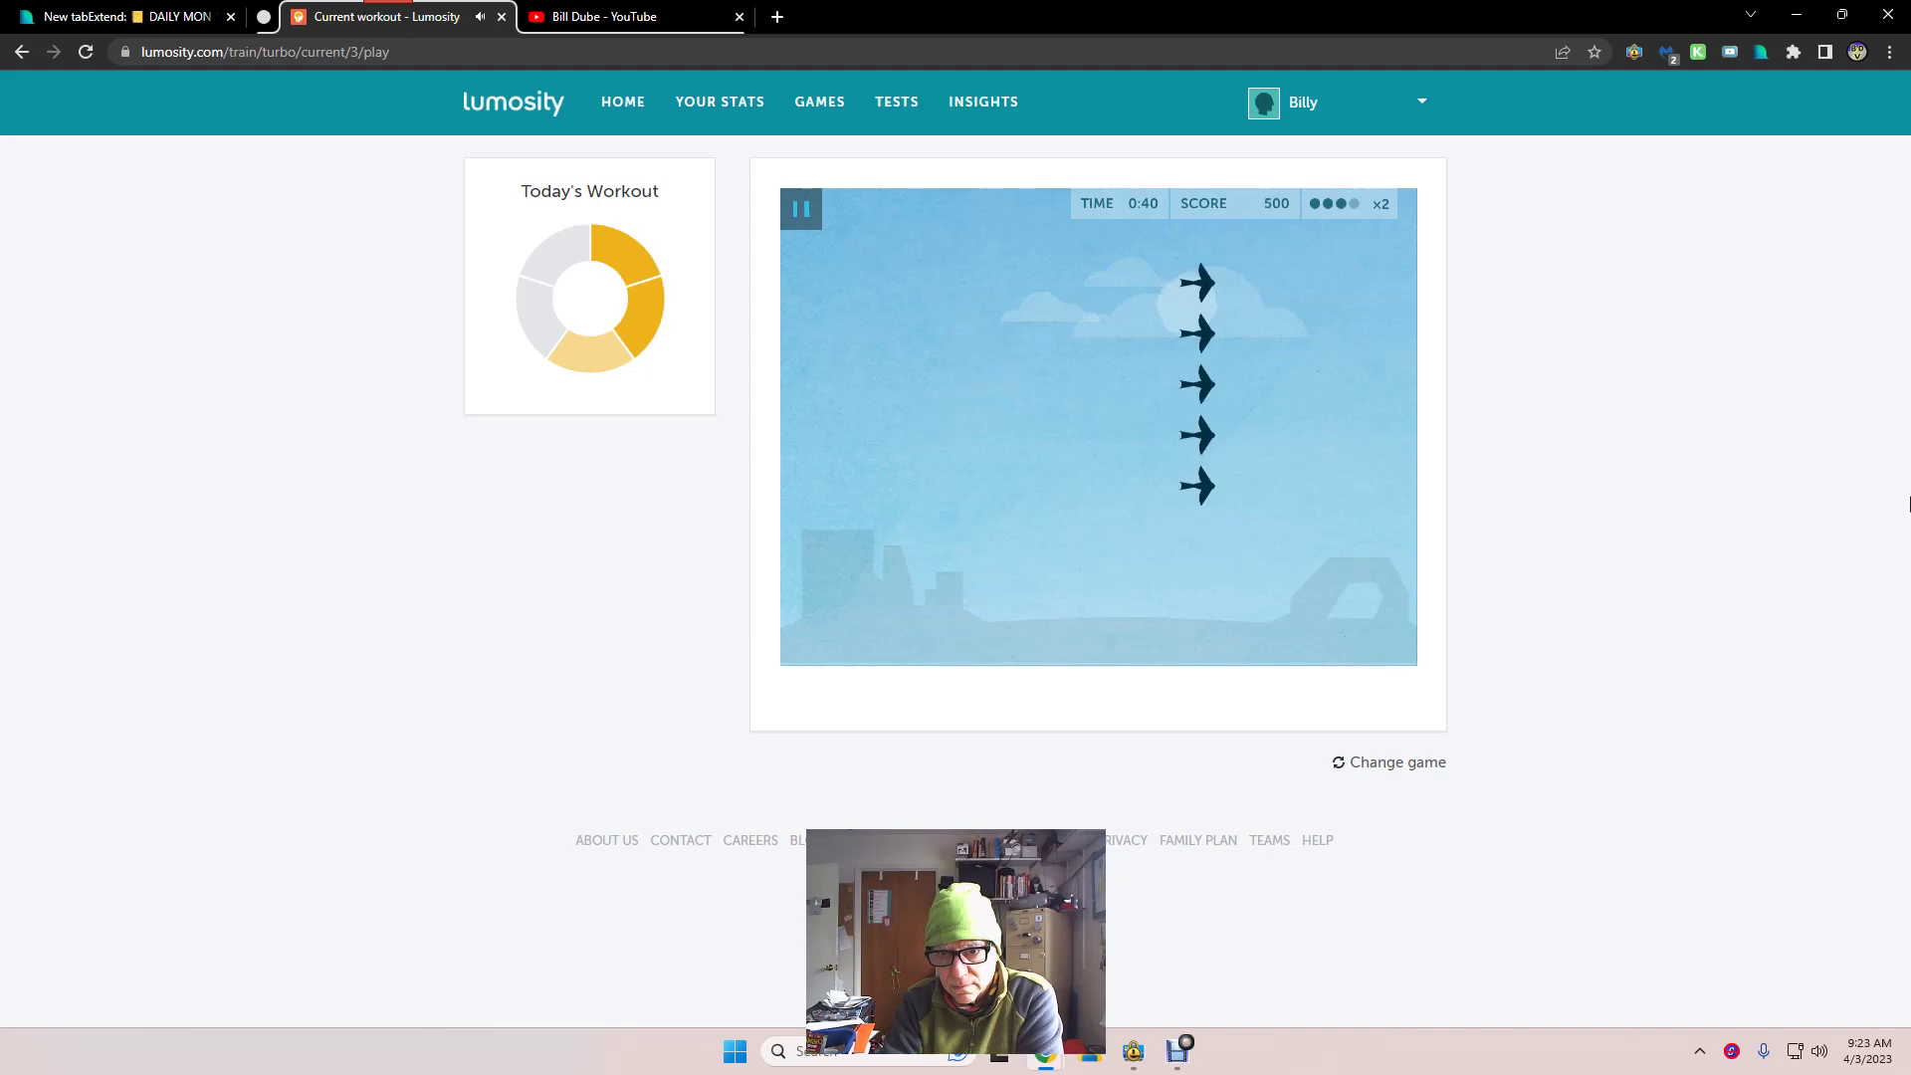
{"action": "key", "text": "Right"}
{"action": "key", "text": "Right"}
{"action": "key", "text": "Up"}
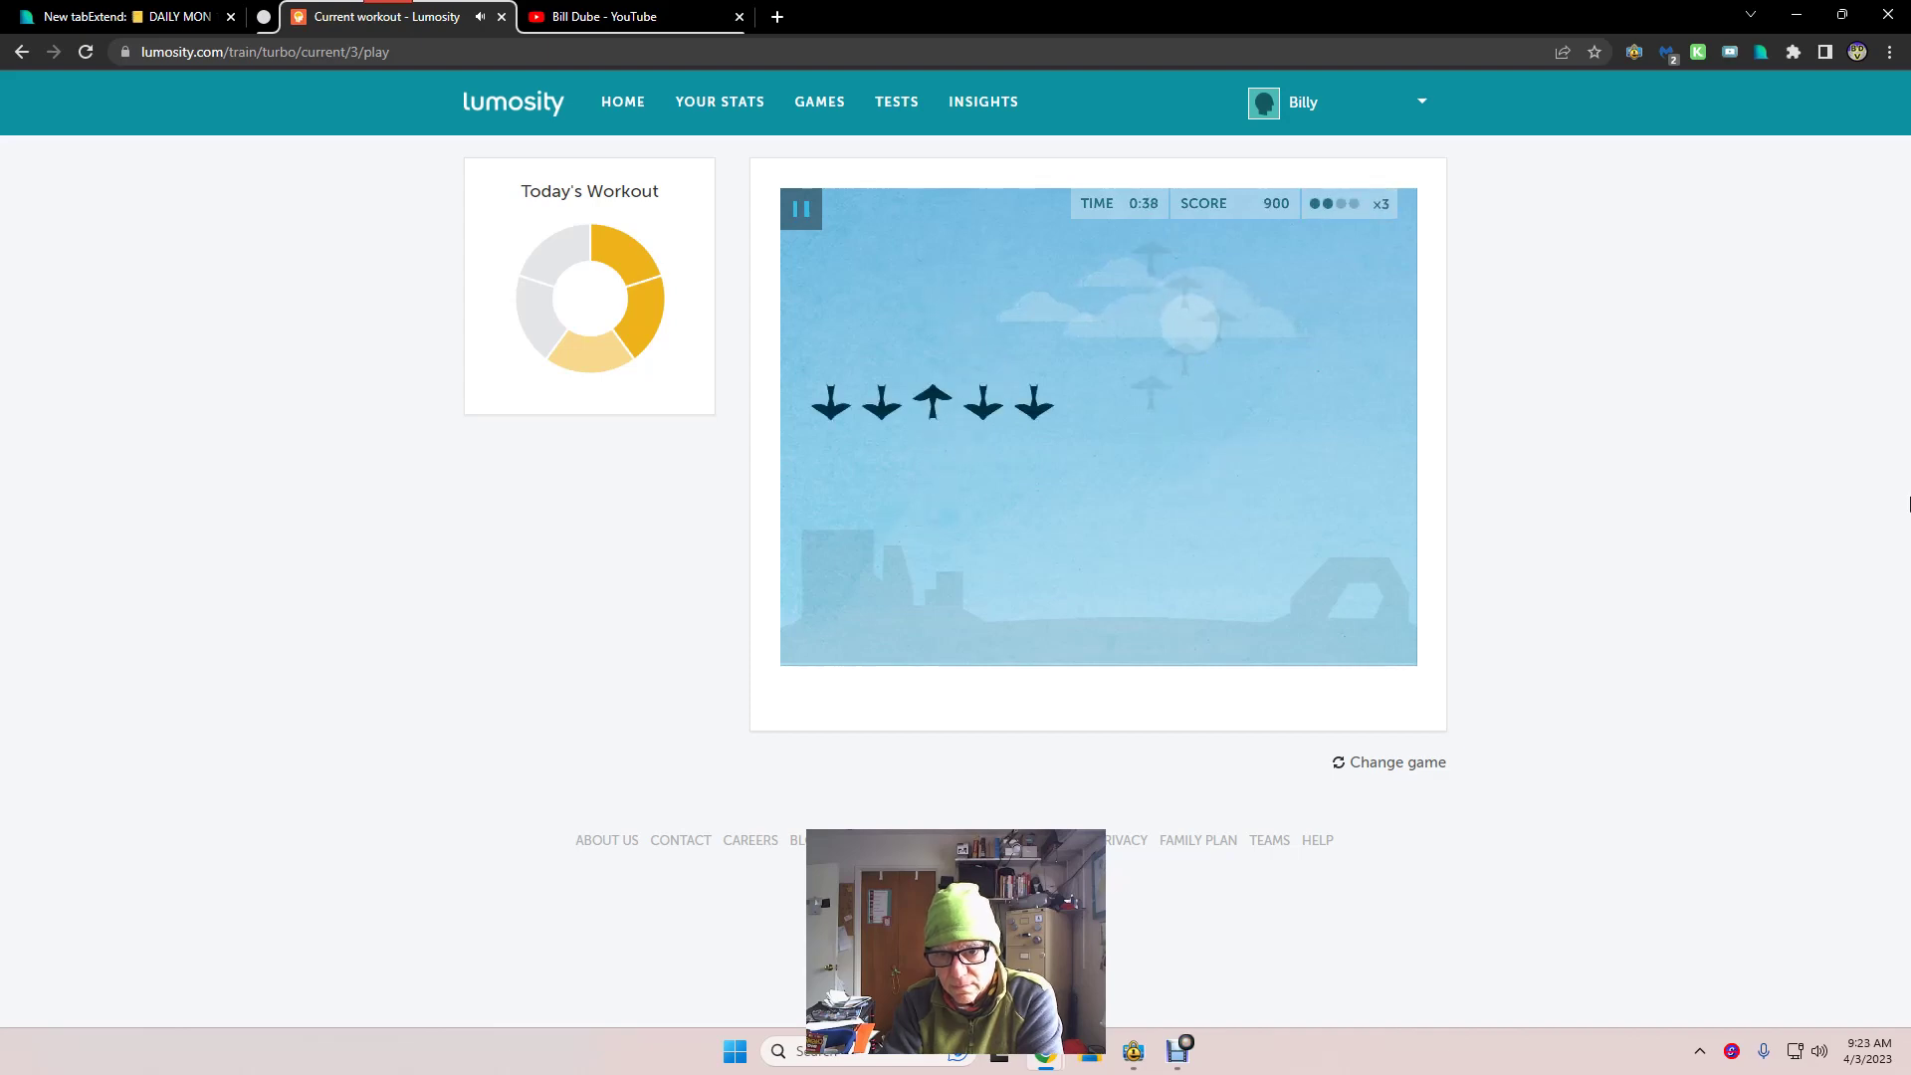
{"action": "key", "text": "Up"}
{"action": "key", "text": "Down"}
{"action": "key", "text": "Up"}
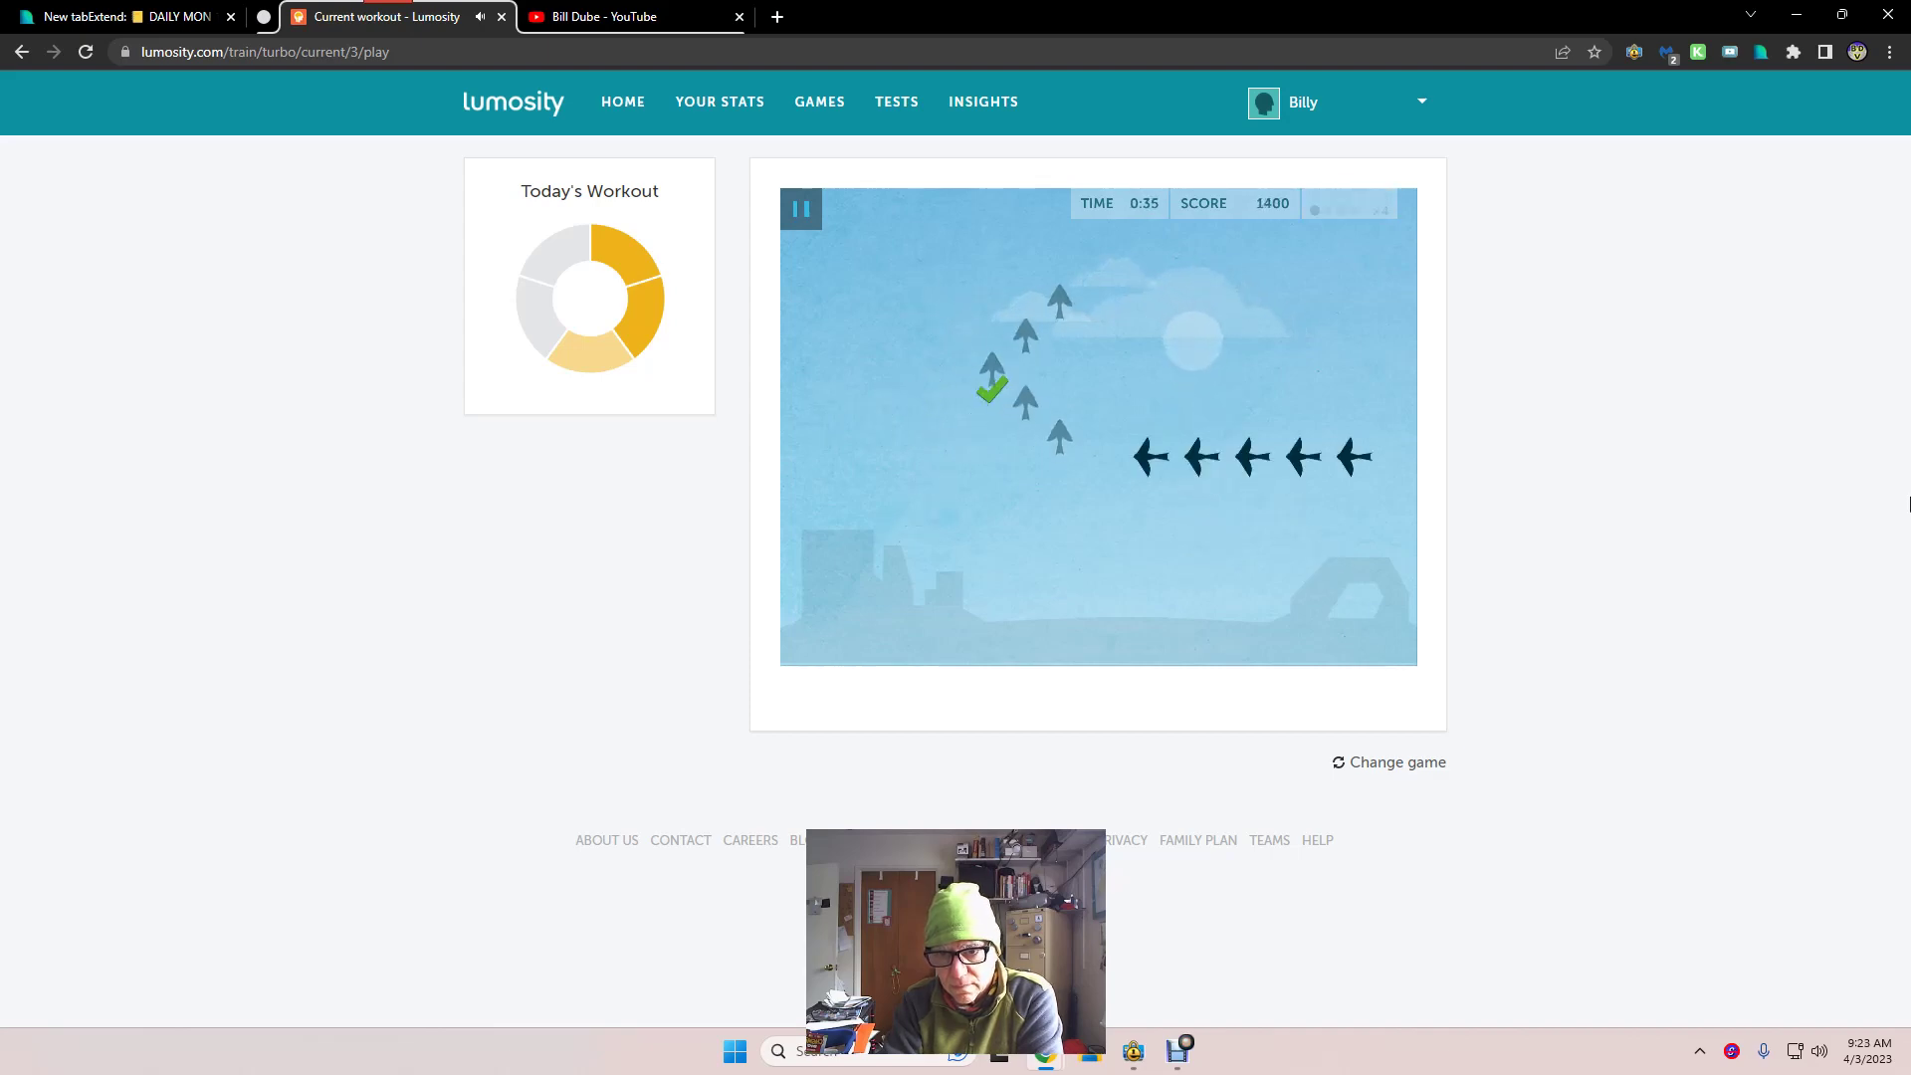
{"action": "key", "text": "Left"}
{"action": "key", "text": "Left"}
{"action": "key", "text": "Right"}
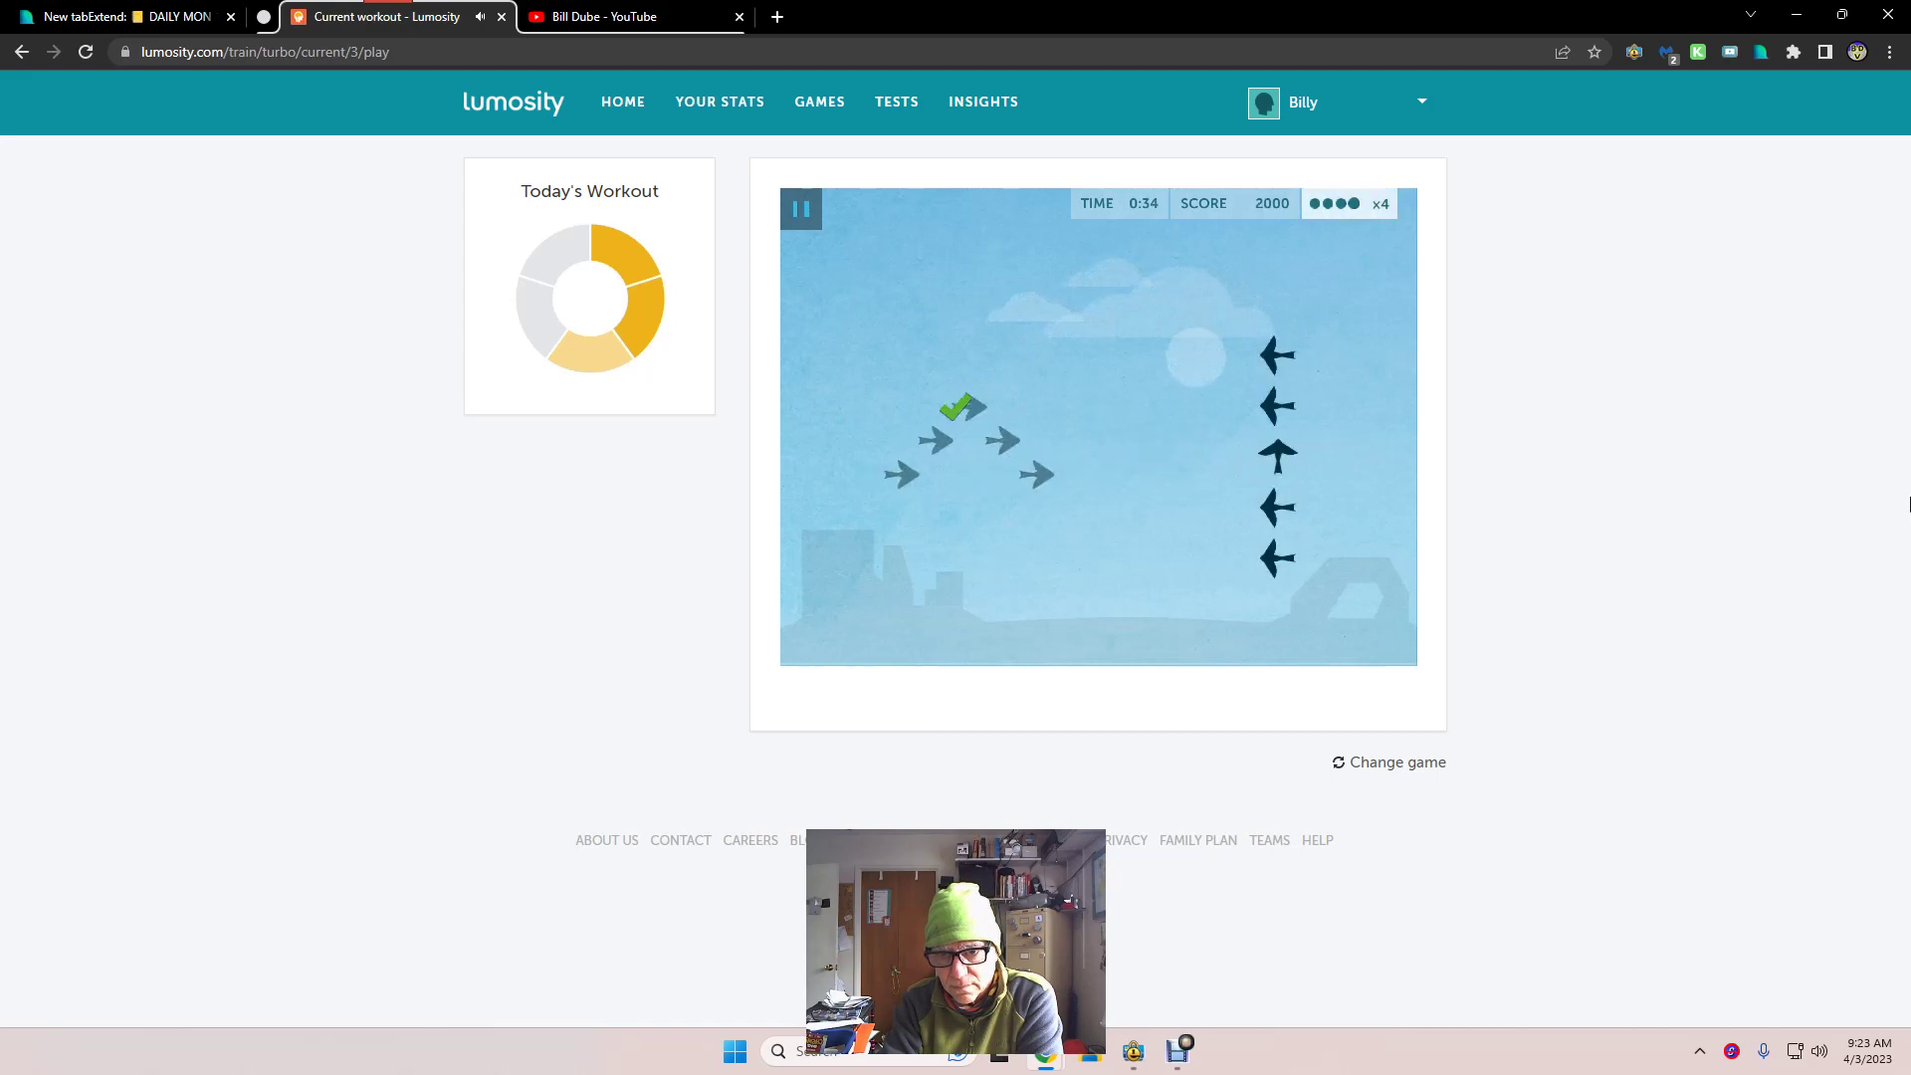
{"action": "key", "text": "Up"}
{"action": "key", "text": "Right"}
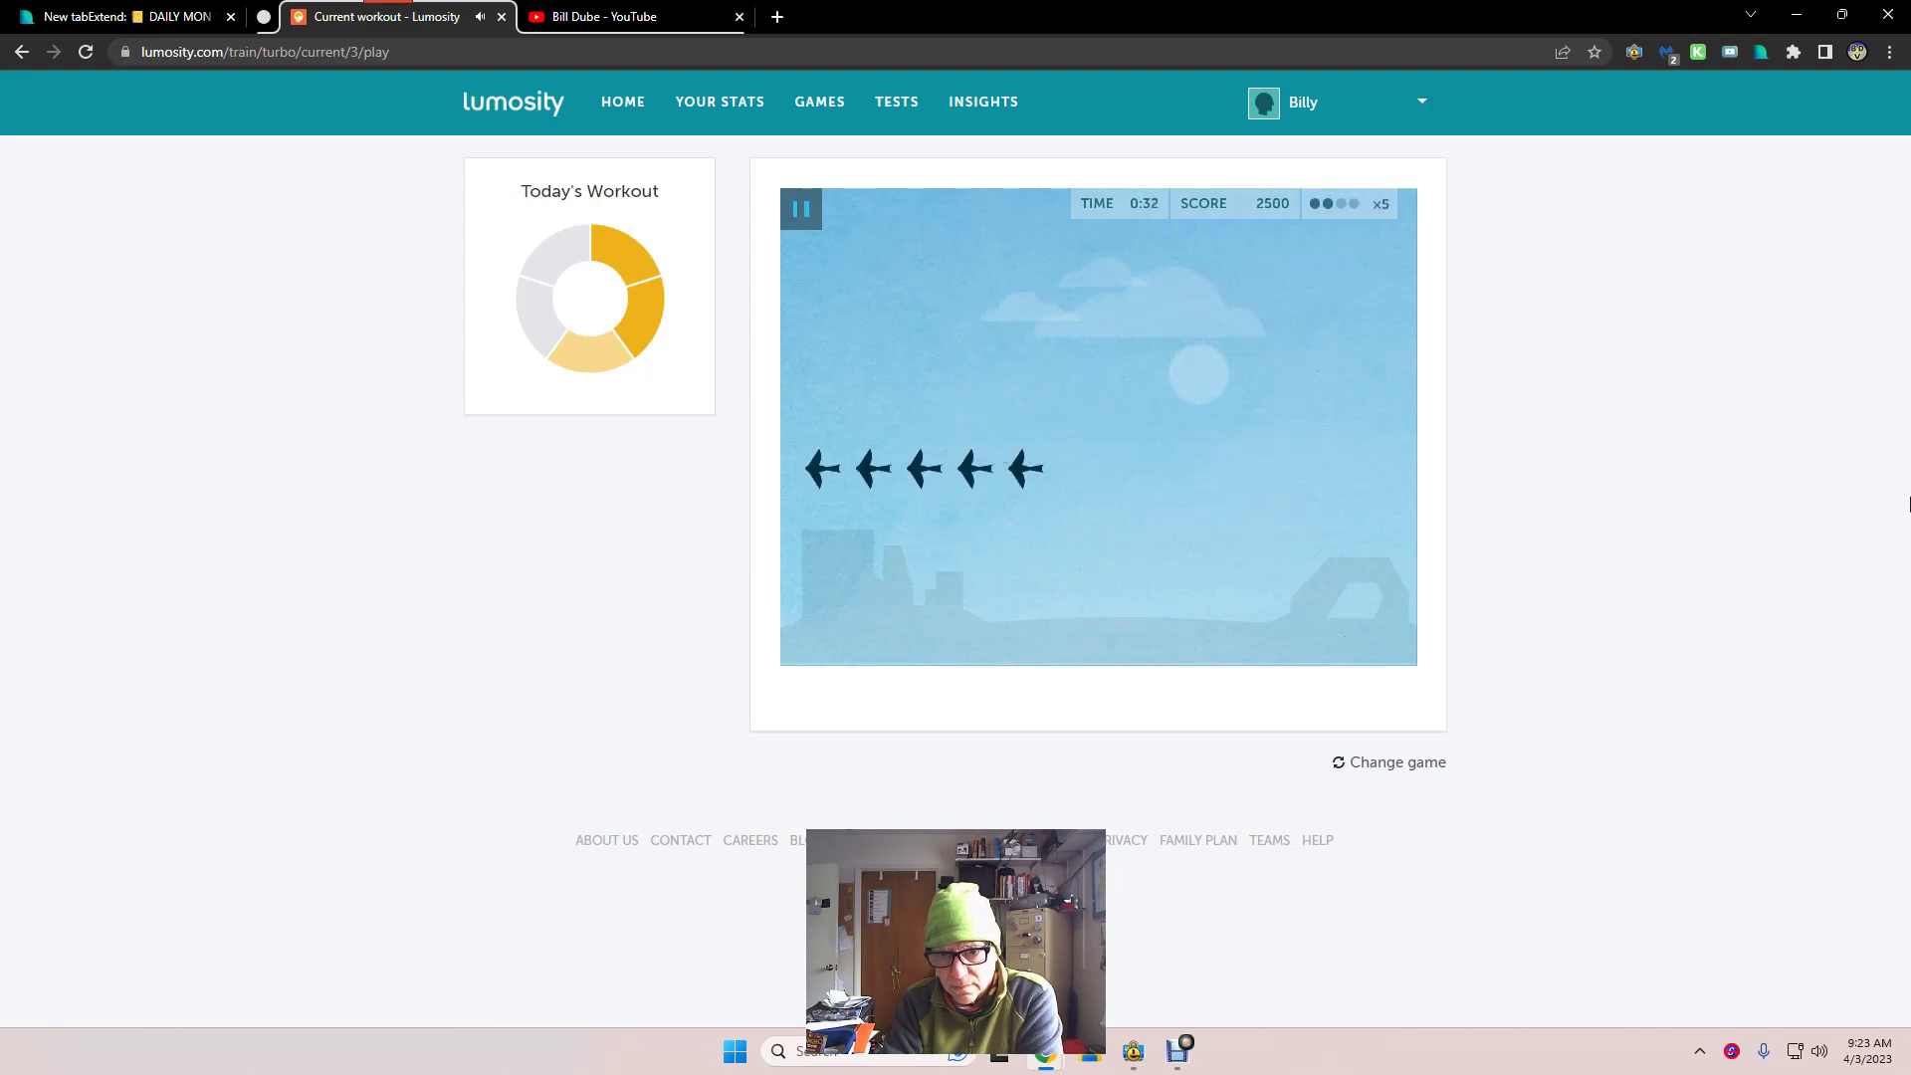
{"action": "key", "text": "Left"}
{"action": "key", "text": "Right"}
{"action": "key", "text": "Down"}
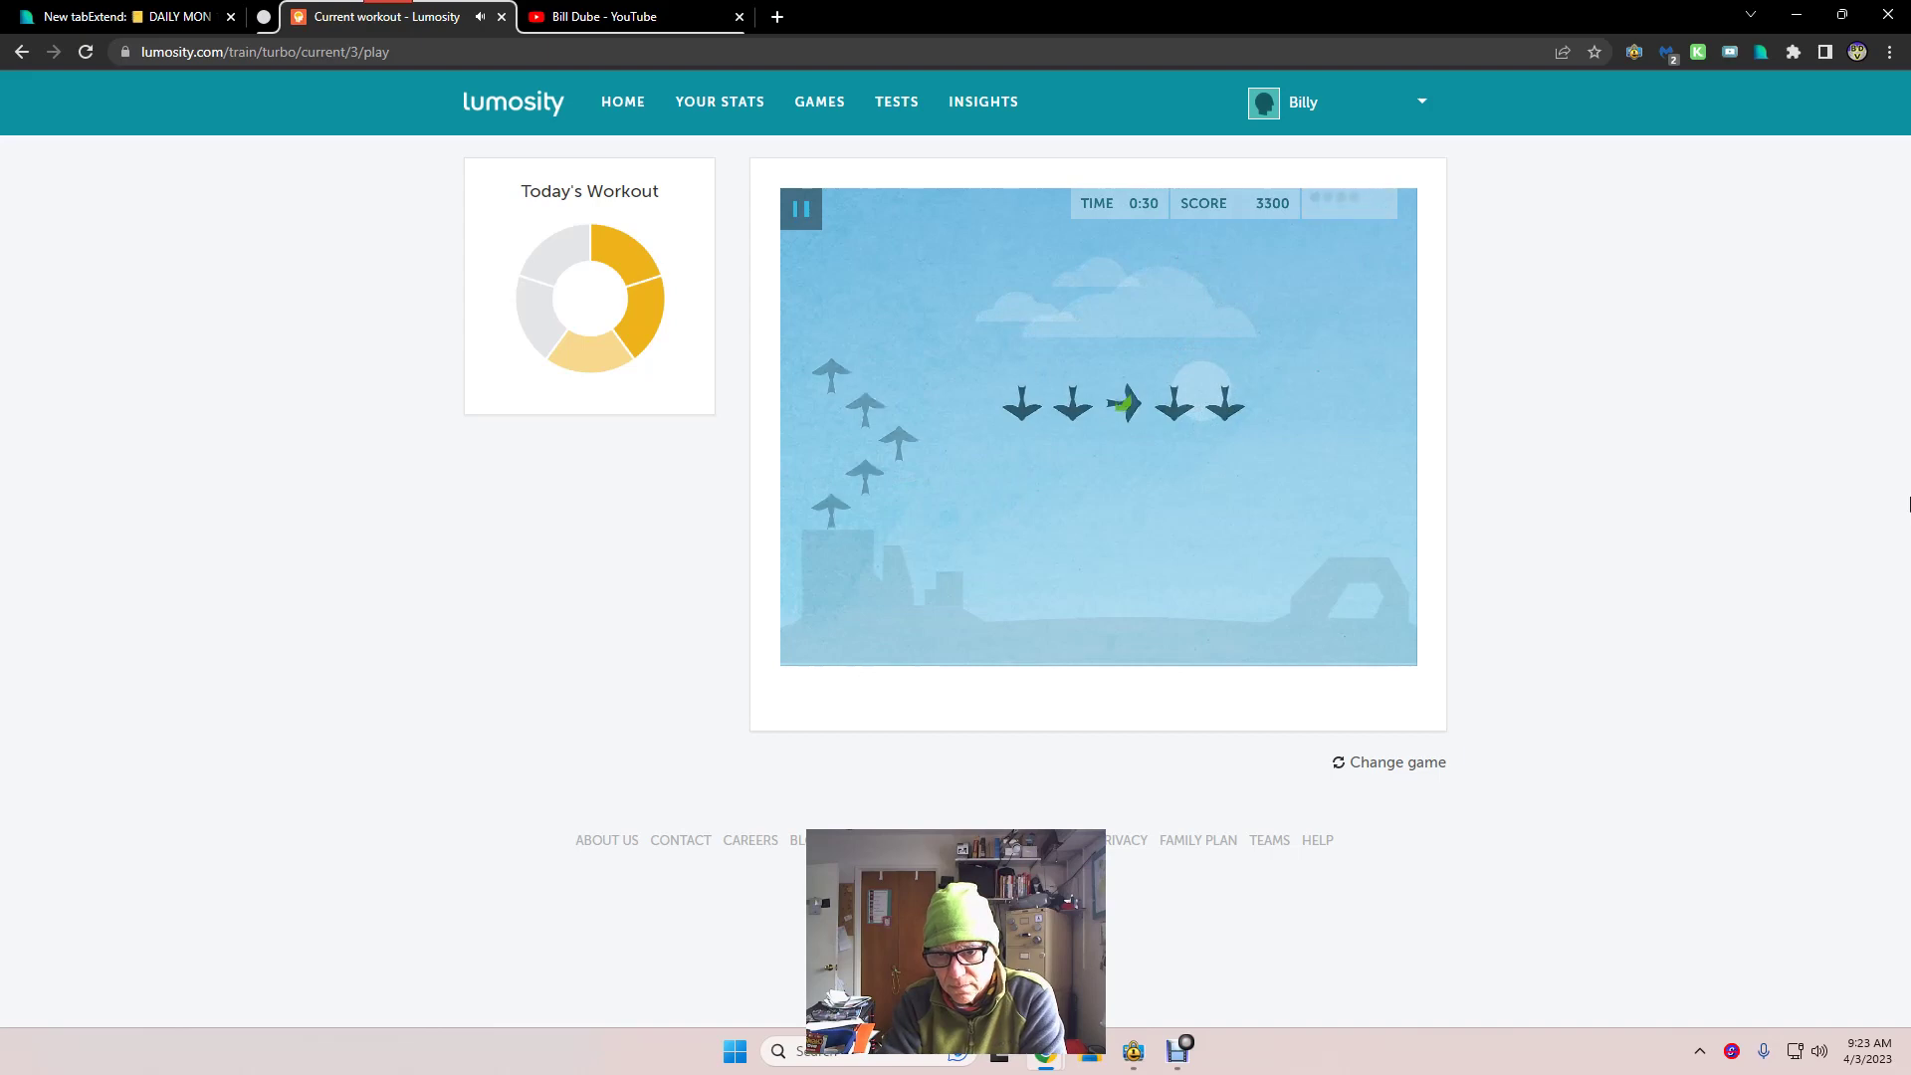
{"action": "key", "text": "Up"}
{"action": "key", "text": "Down"}
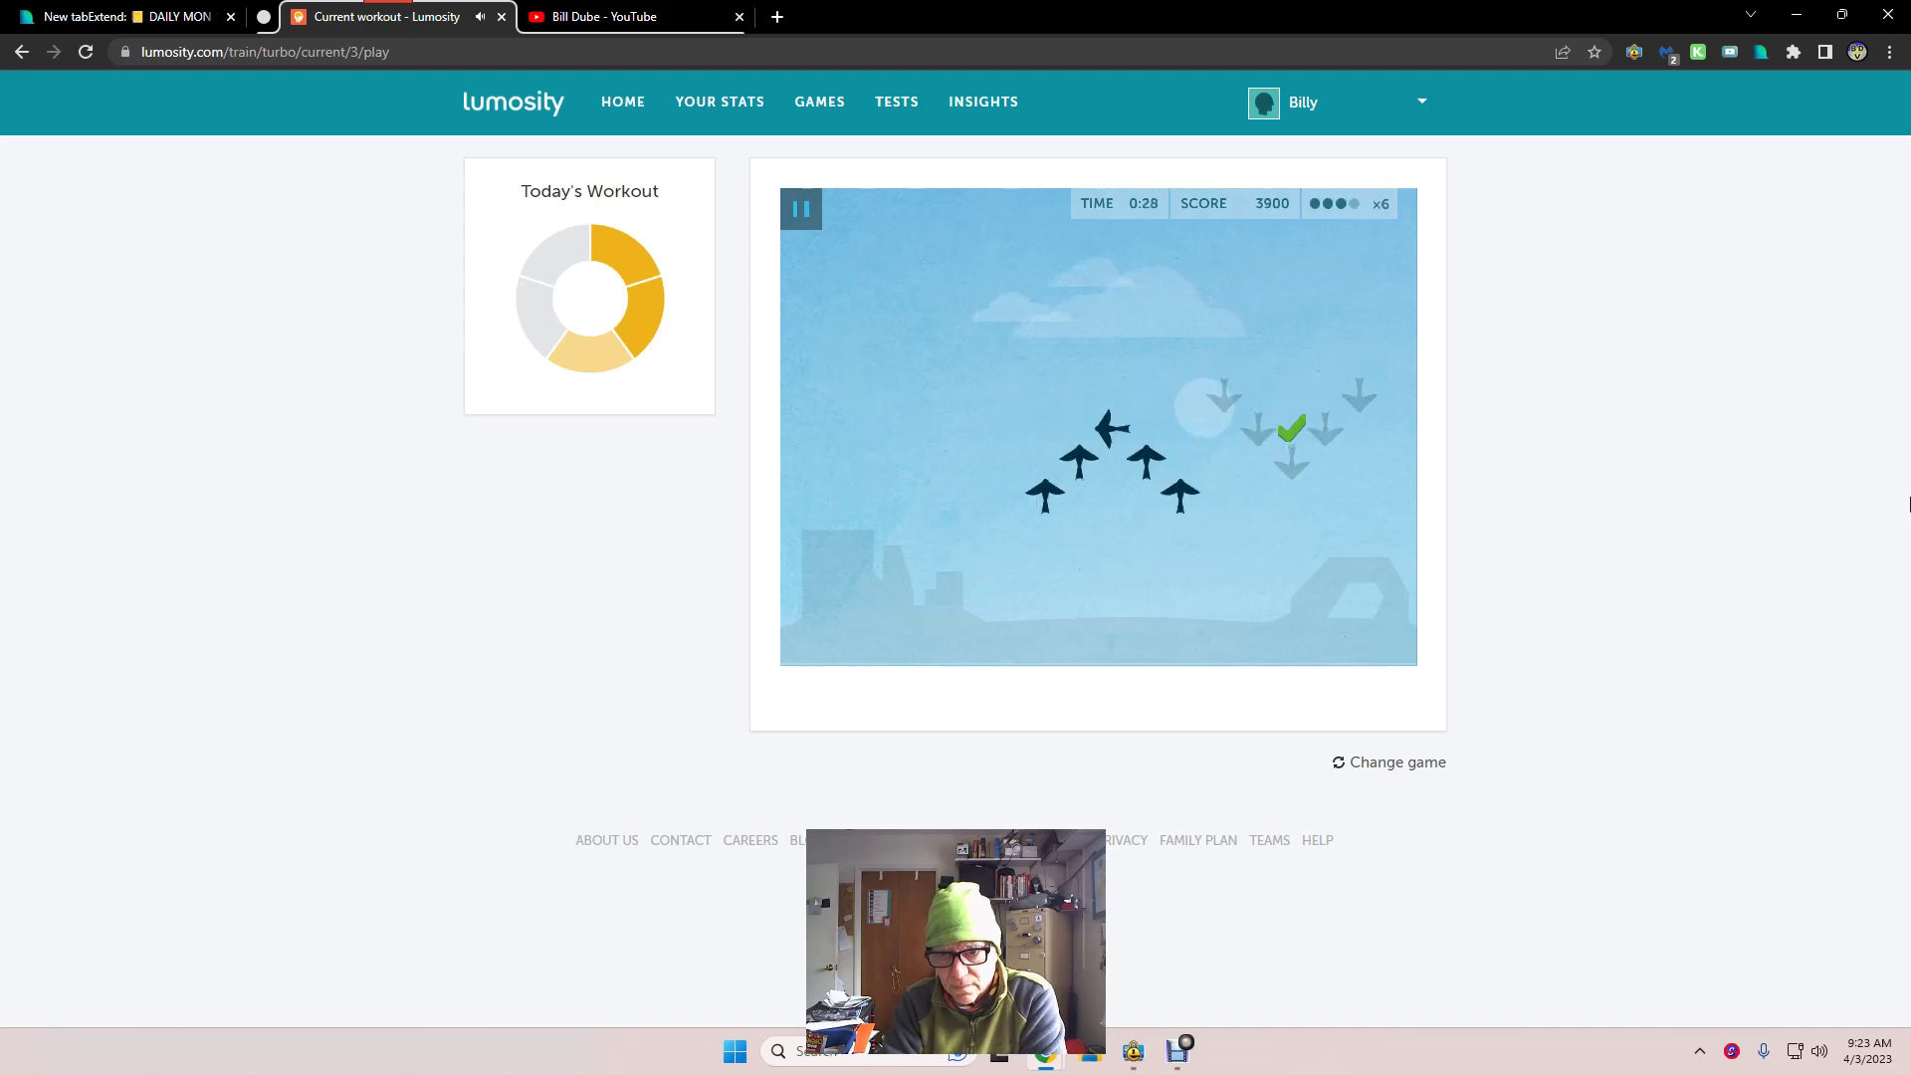
{"action": "key", "text": "Up"}
{"action": "key", "text": "Left"}
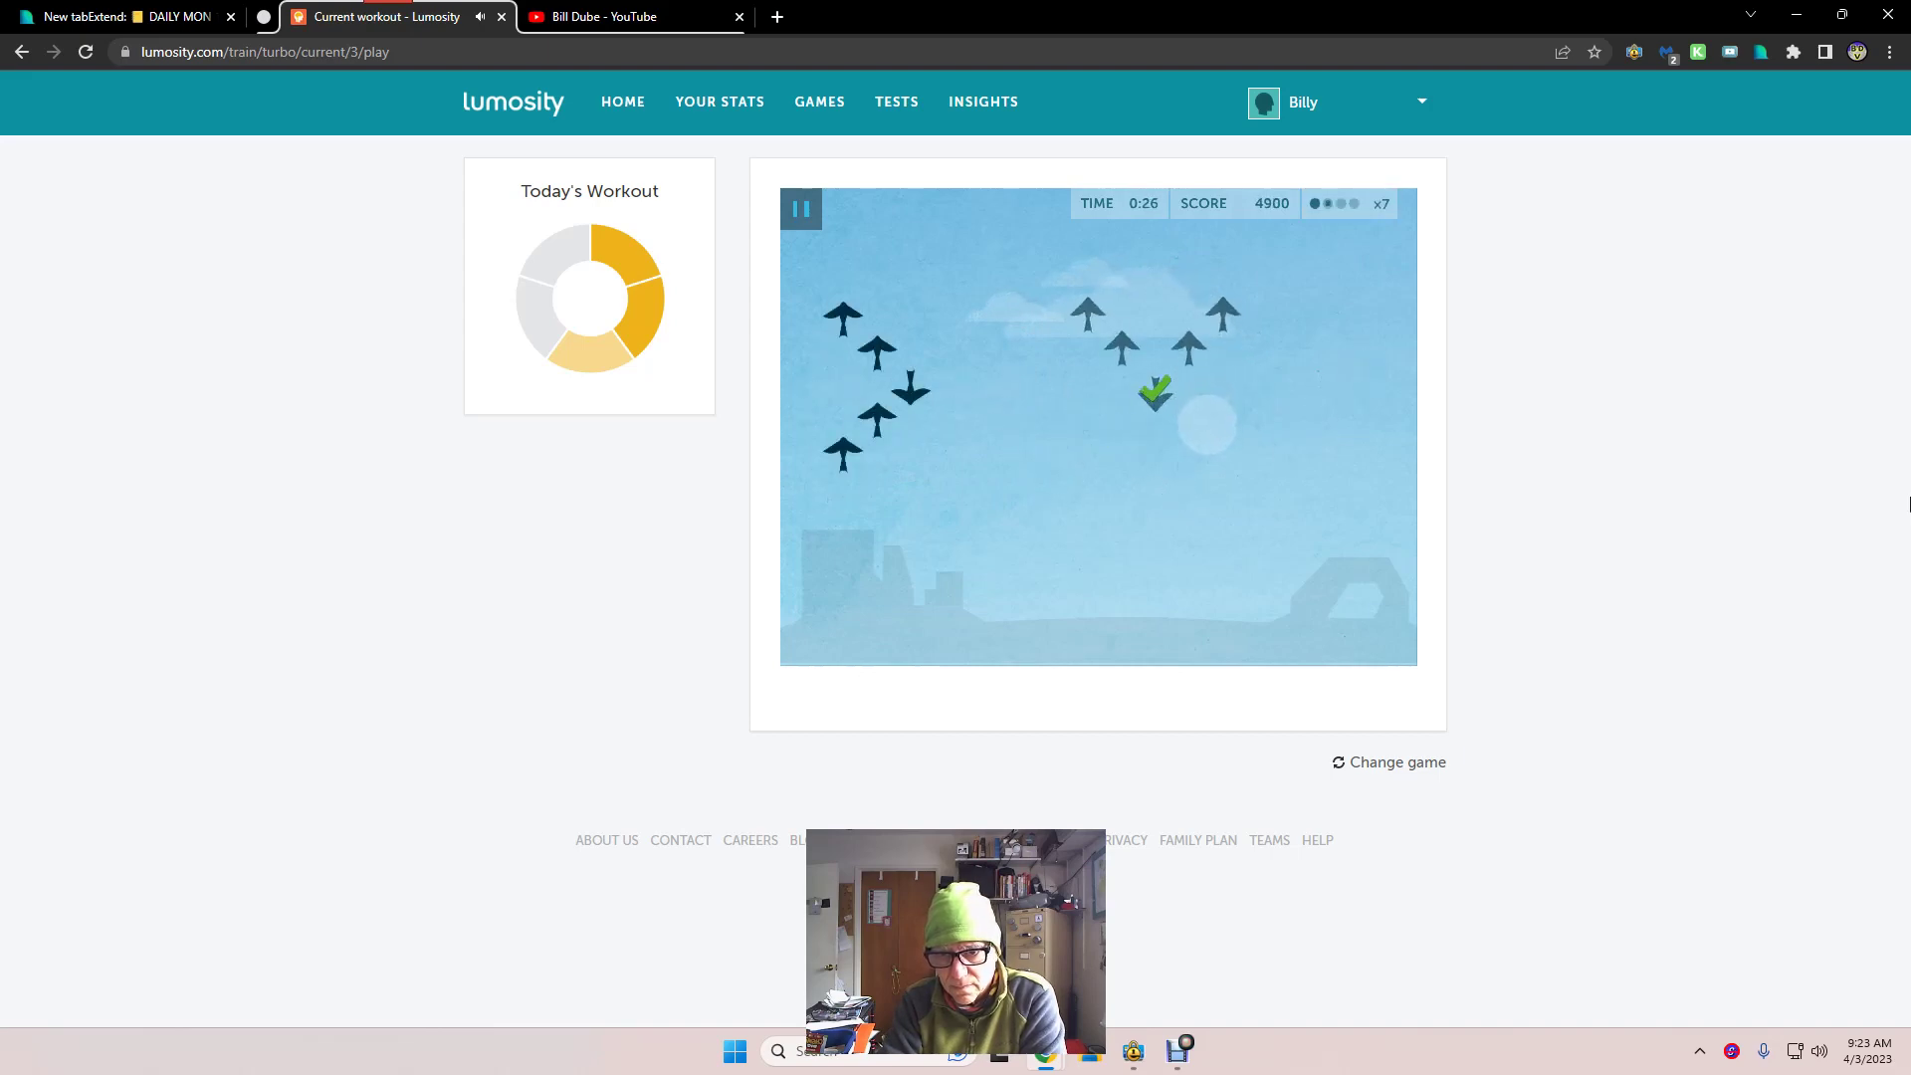
{"action": "key", "text": "Down"}
{"action": "key", "text": "Left"}
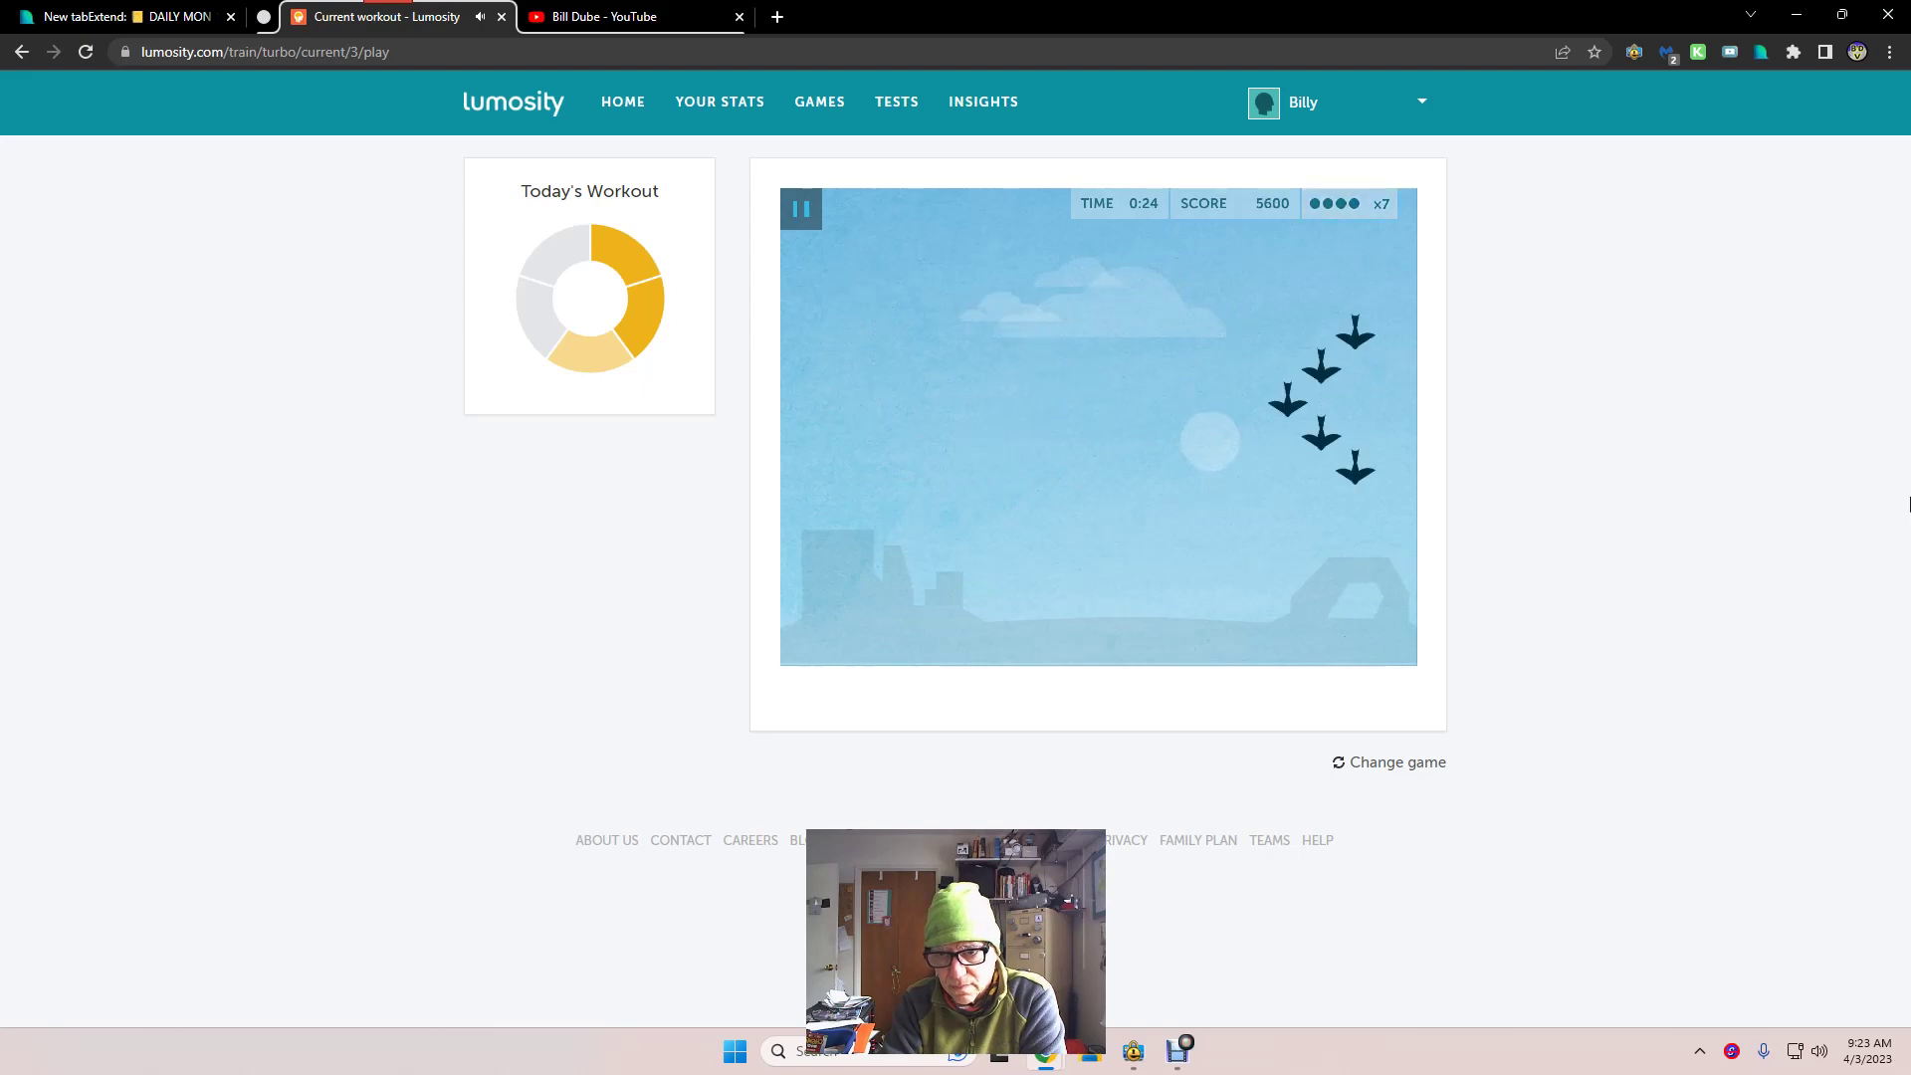
{"action": "key", "text": "Down"}
{"action": "key", "text": "Up"}
{"action": "key", "text": "Down"}
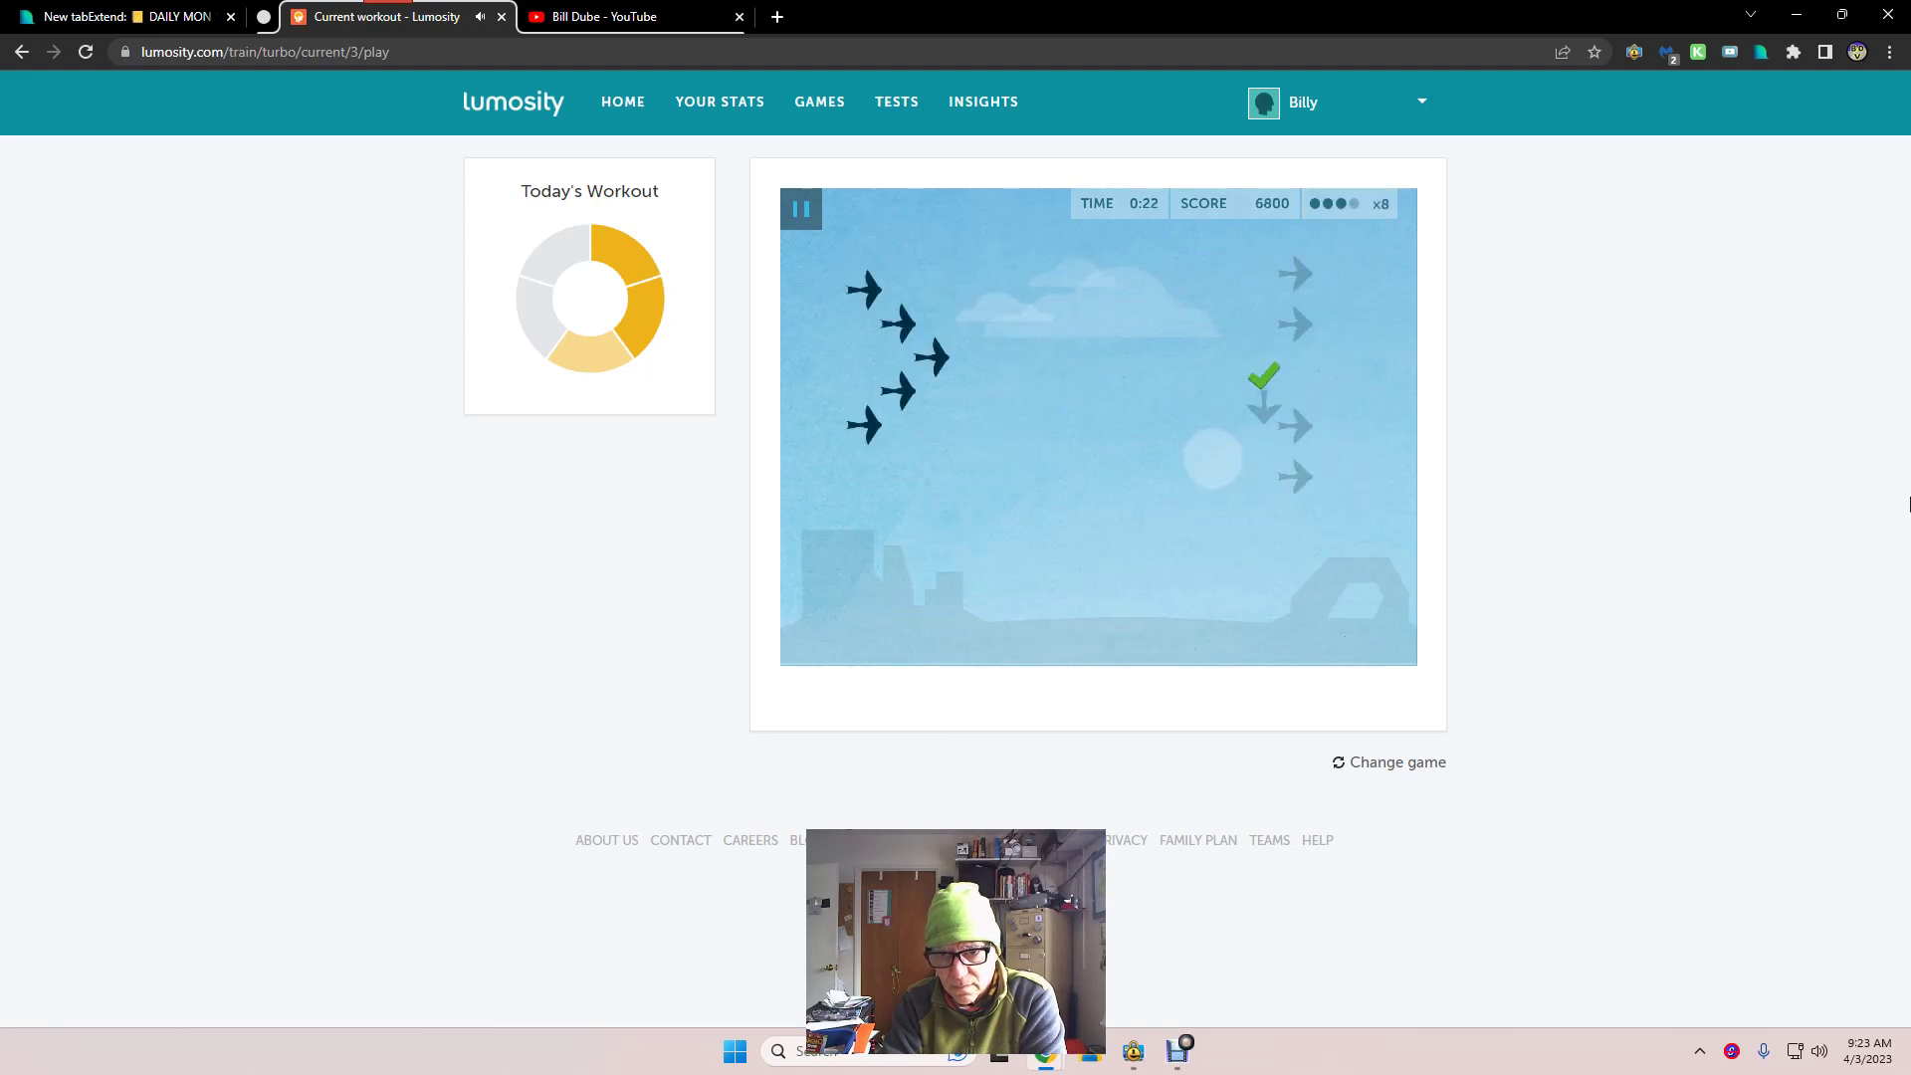
{"action": "key", "text": "Left"}
{"action": "key", "text": "Up"}
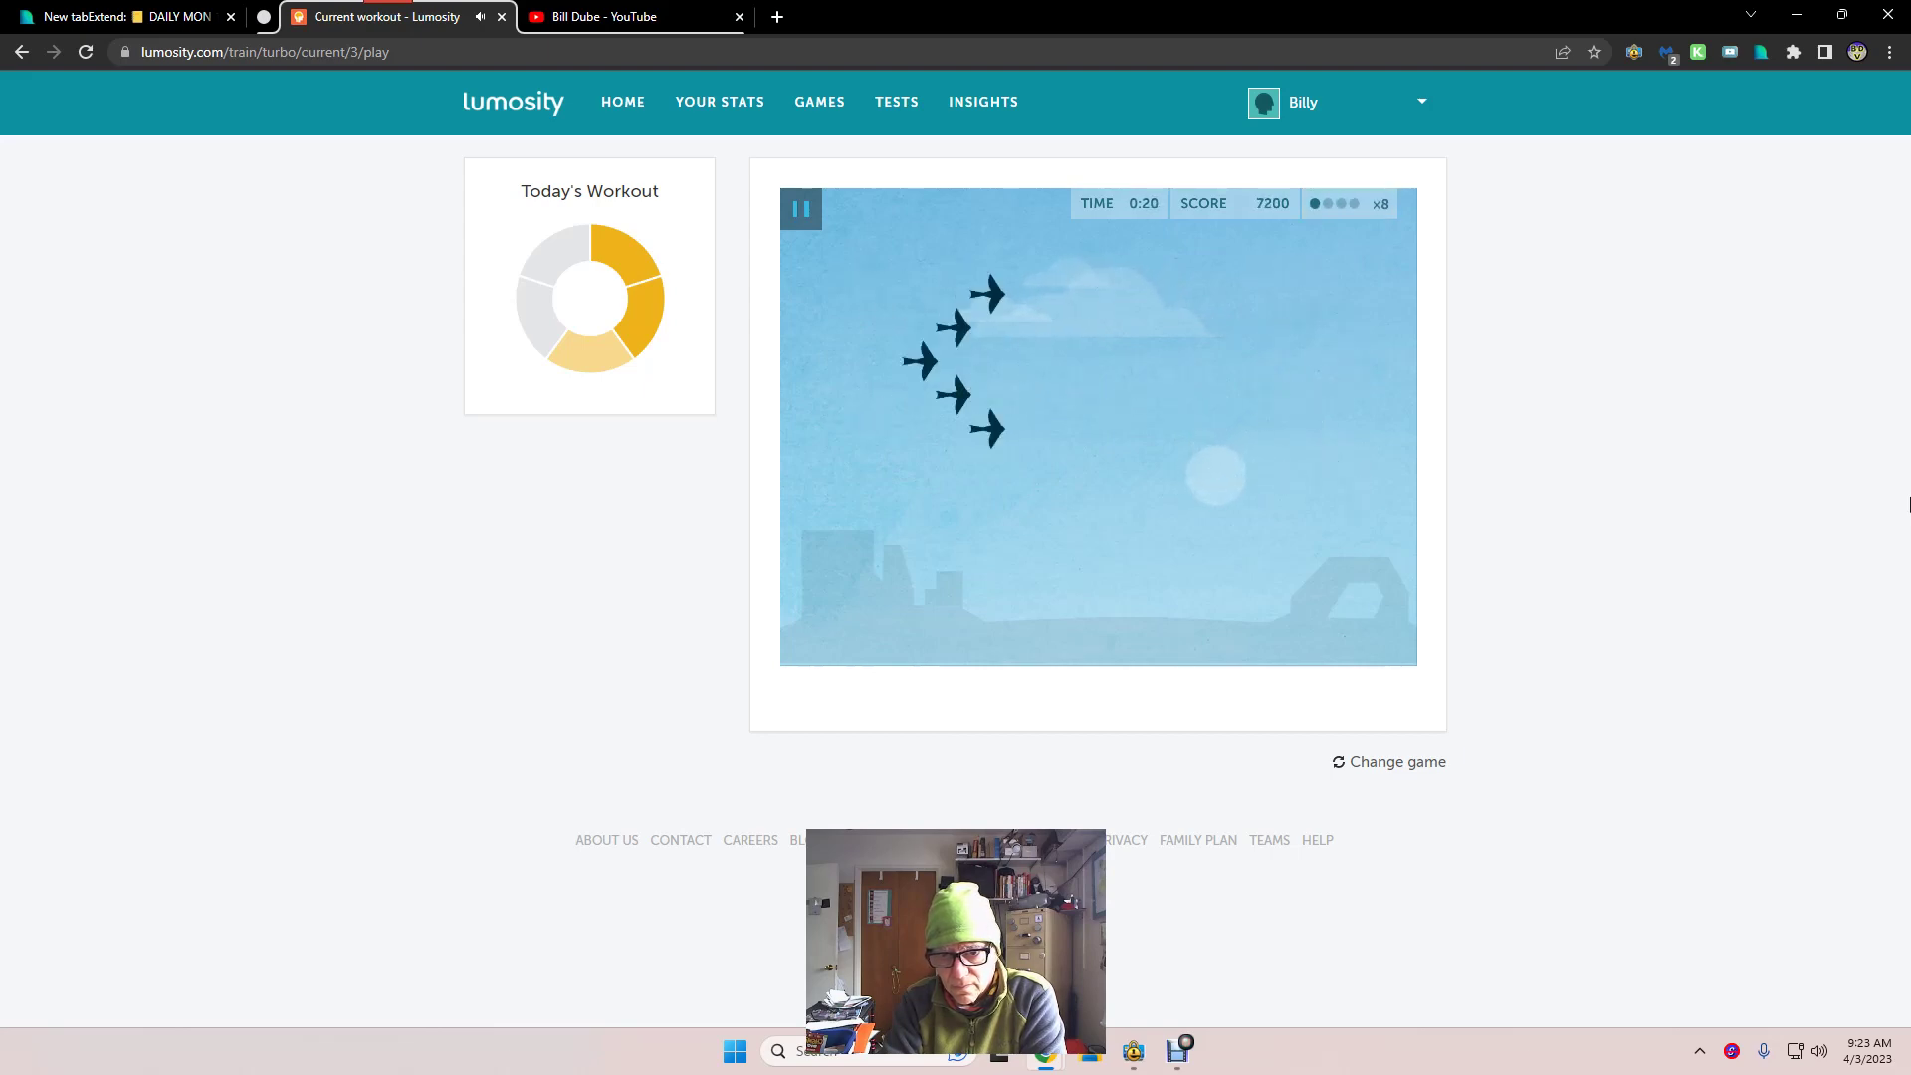
{"action": "key", "text": "Right"}
{"action": "key", "text": "Left"}
{"action": "key", "text": "Right"}
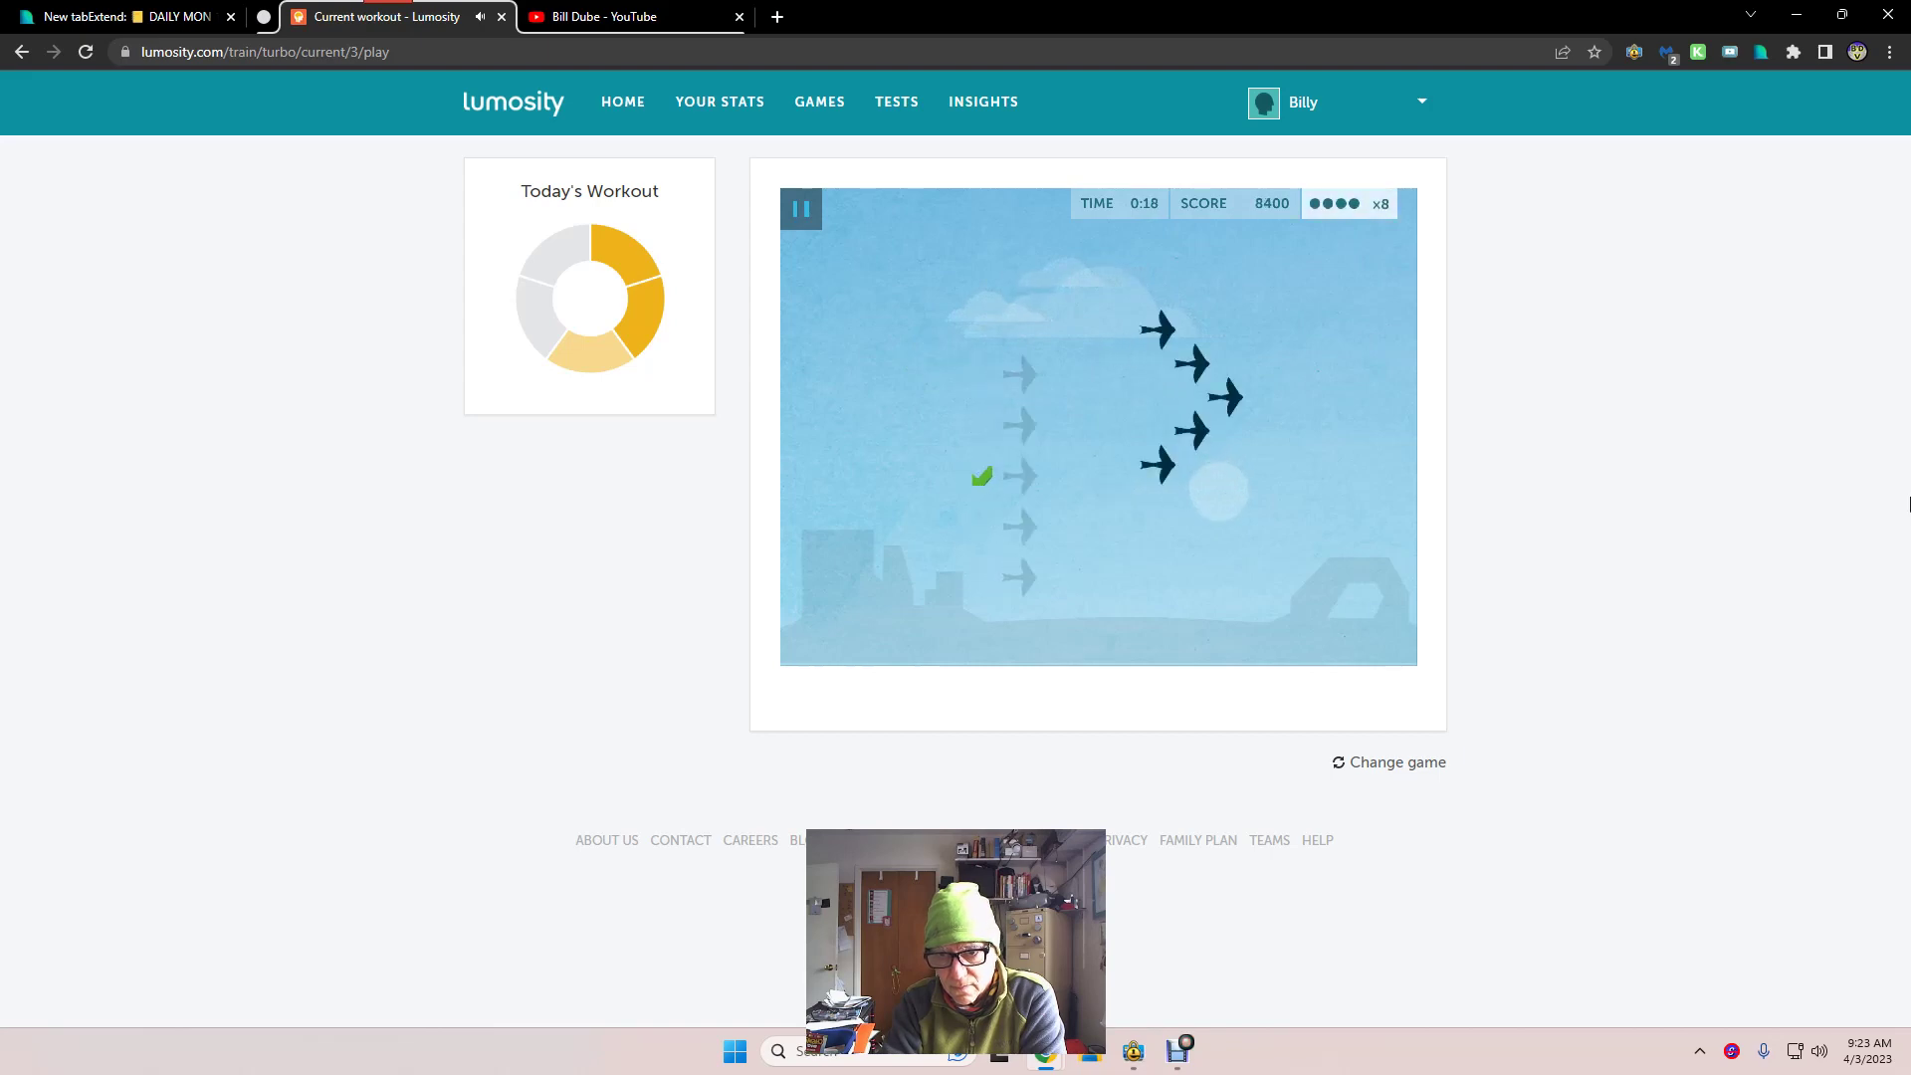
{"action": "key", "text": "Right"}
{"action": "key", "text": "Down"}
{"action": "key", "text": "Up"}
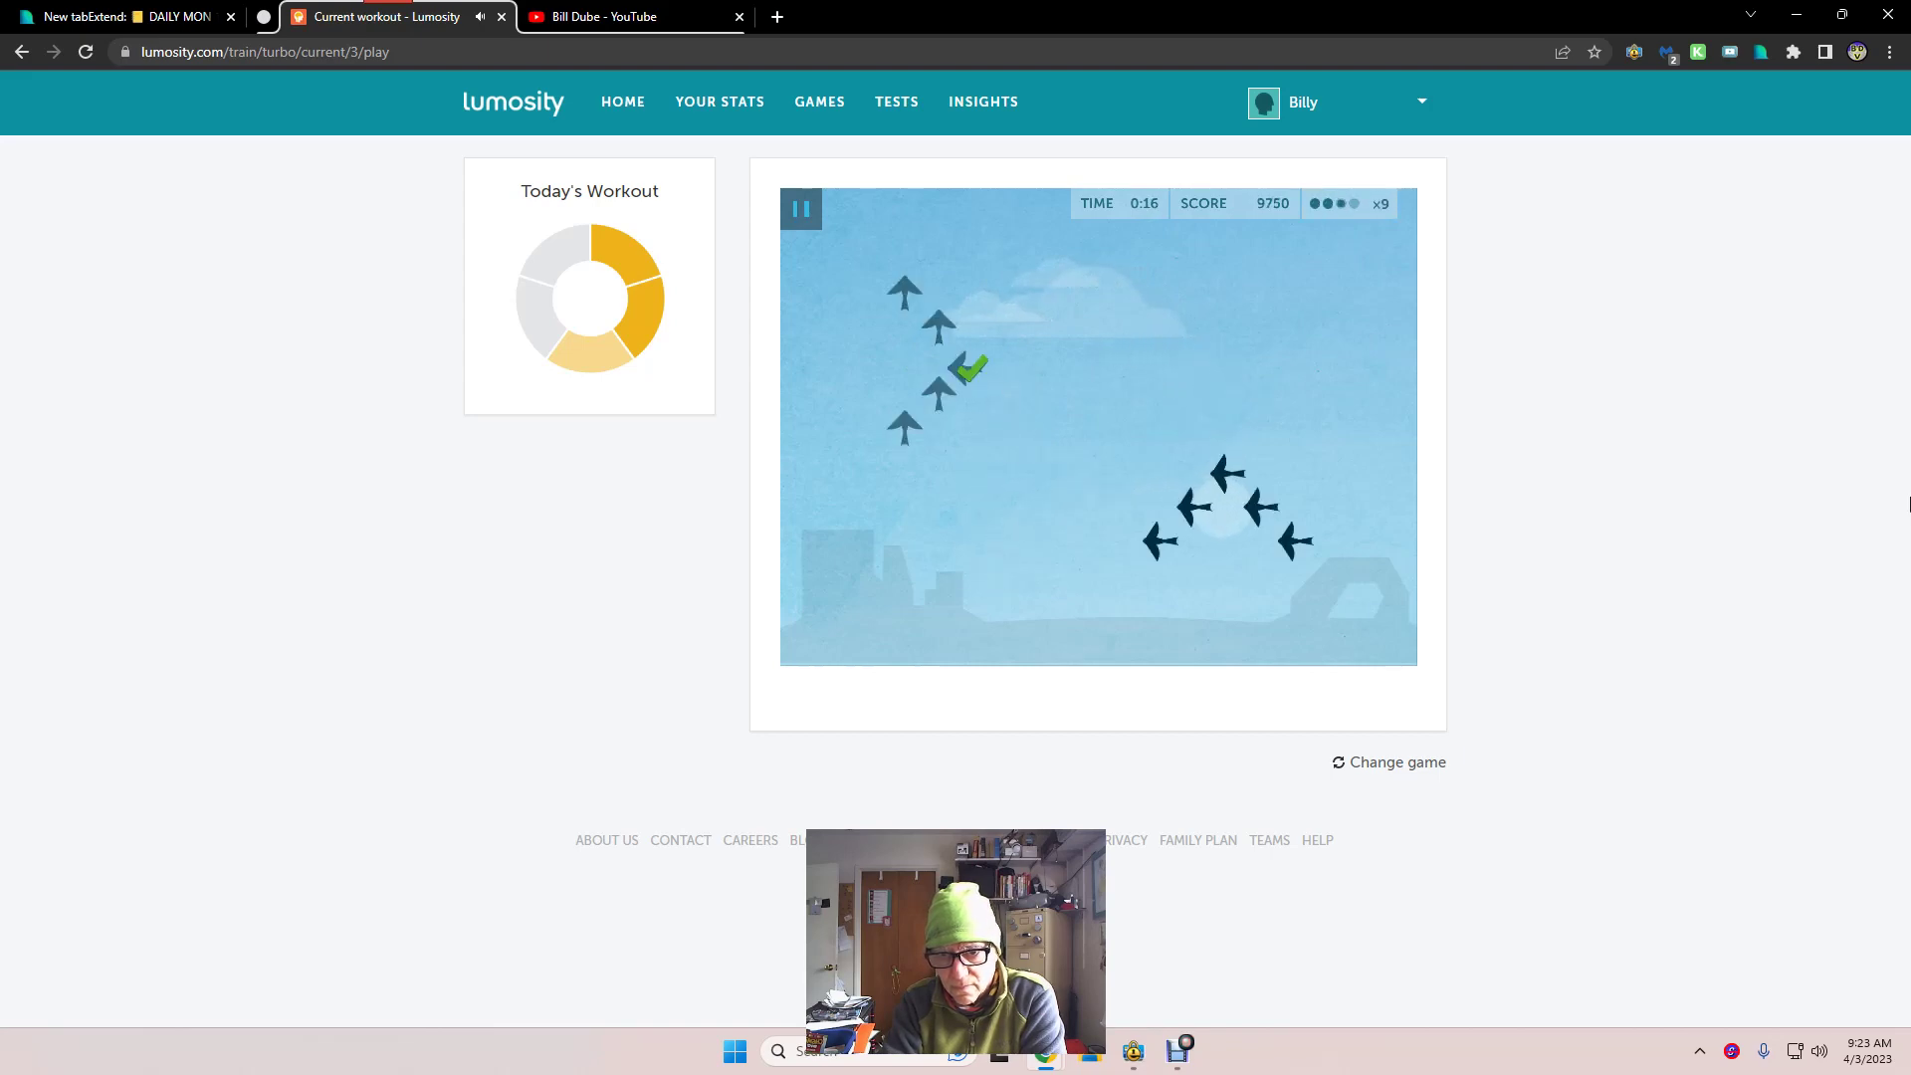
{"action": "key", "text": "Left"}
{"action": "key", "text": "Up"}
{"action": "key", "text": "Left"}
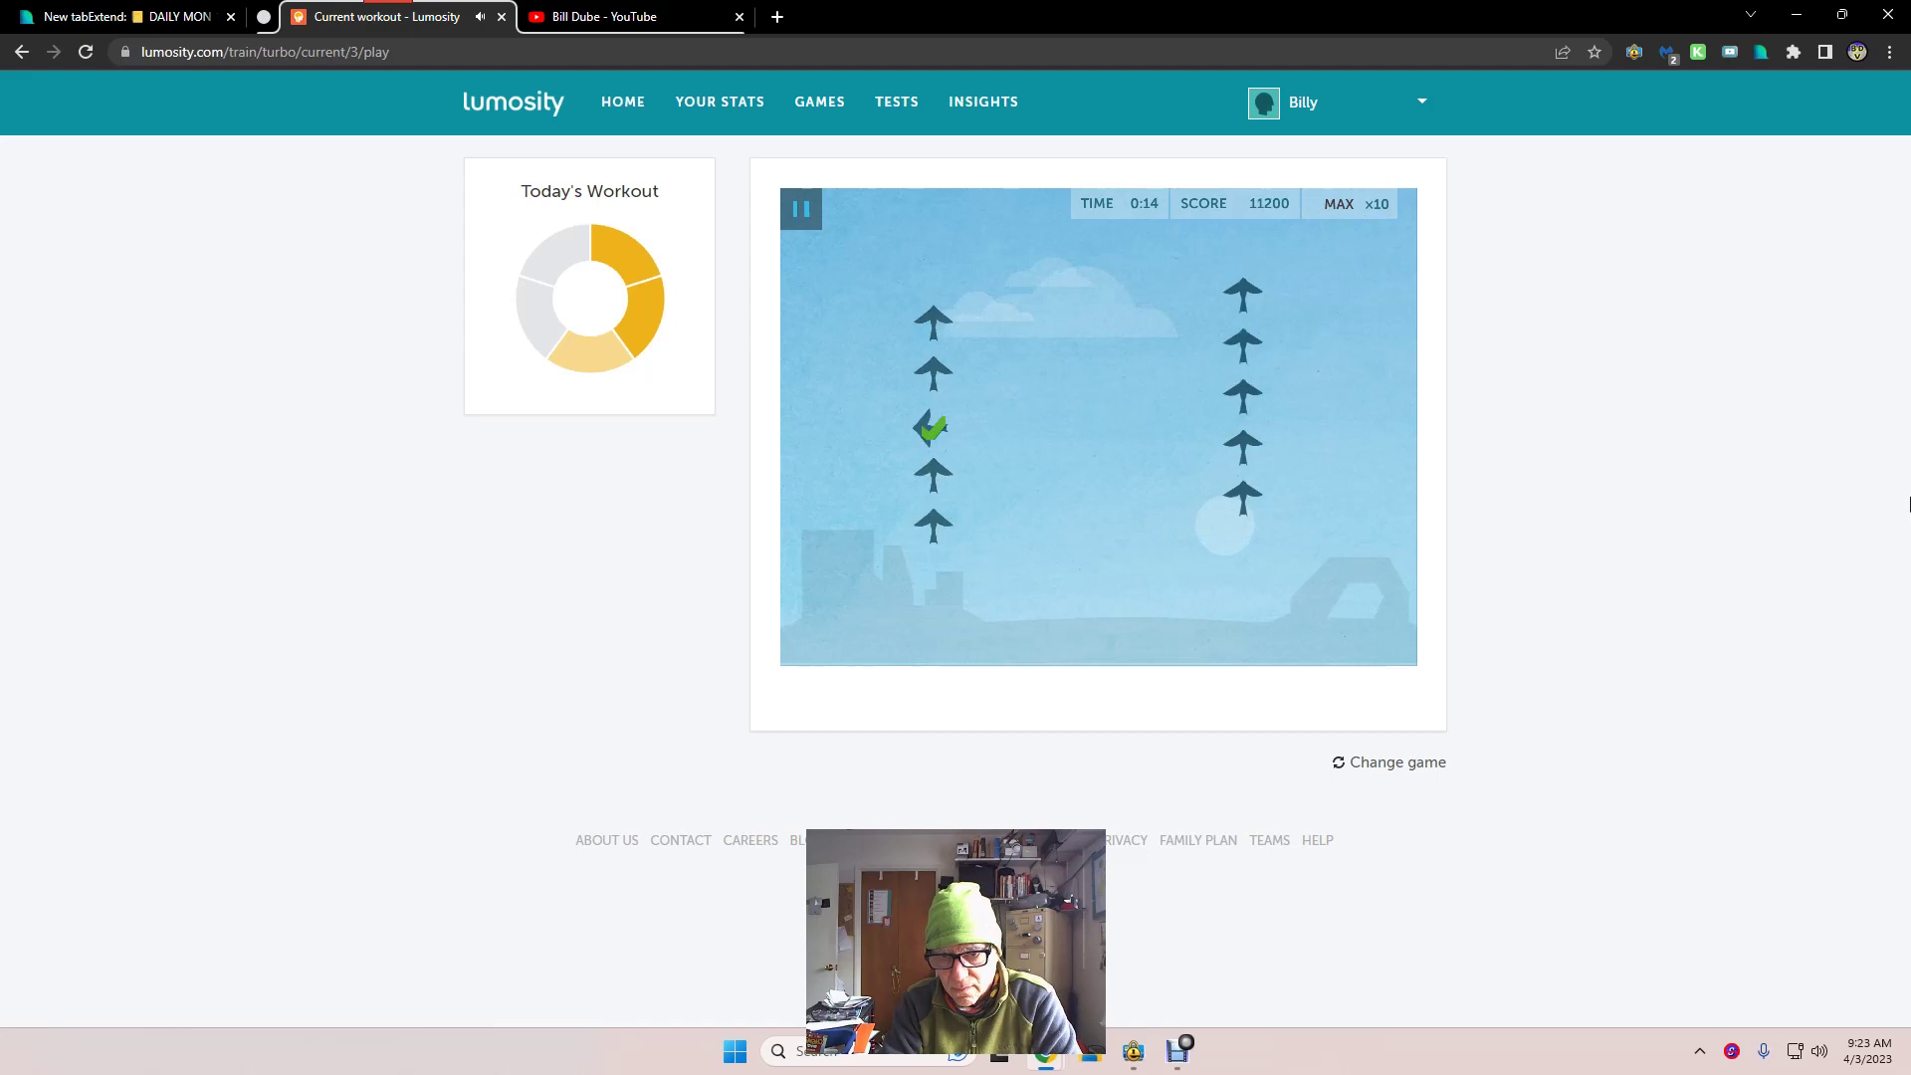
{"action": "key", "text": "Up"}
{"action": "key", "text": "Left"}
{"action": "key", "text": "Left"}
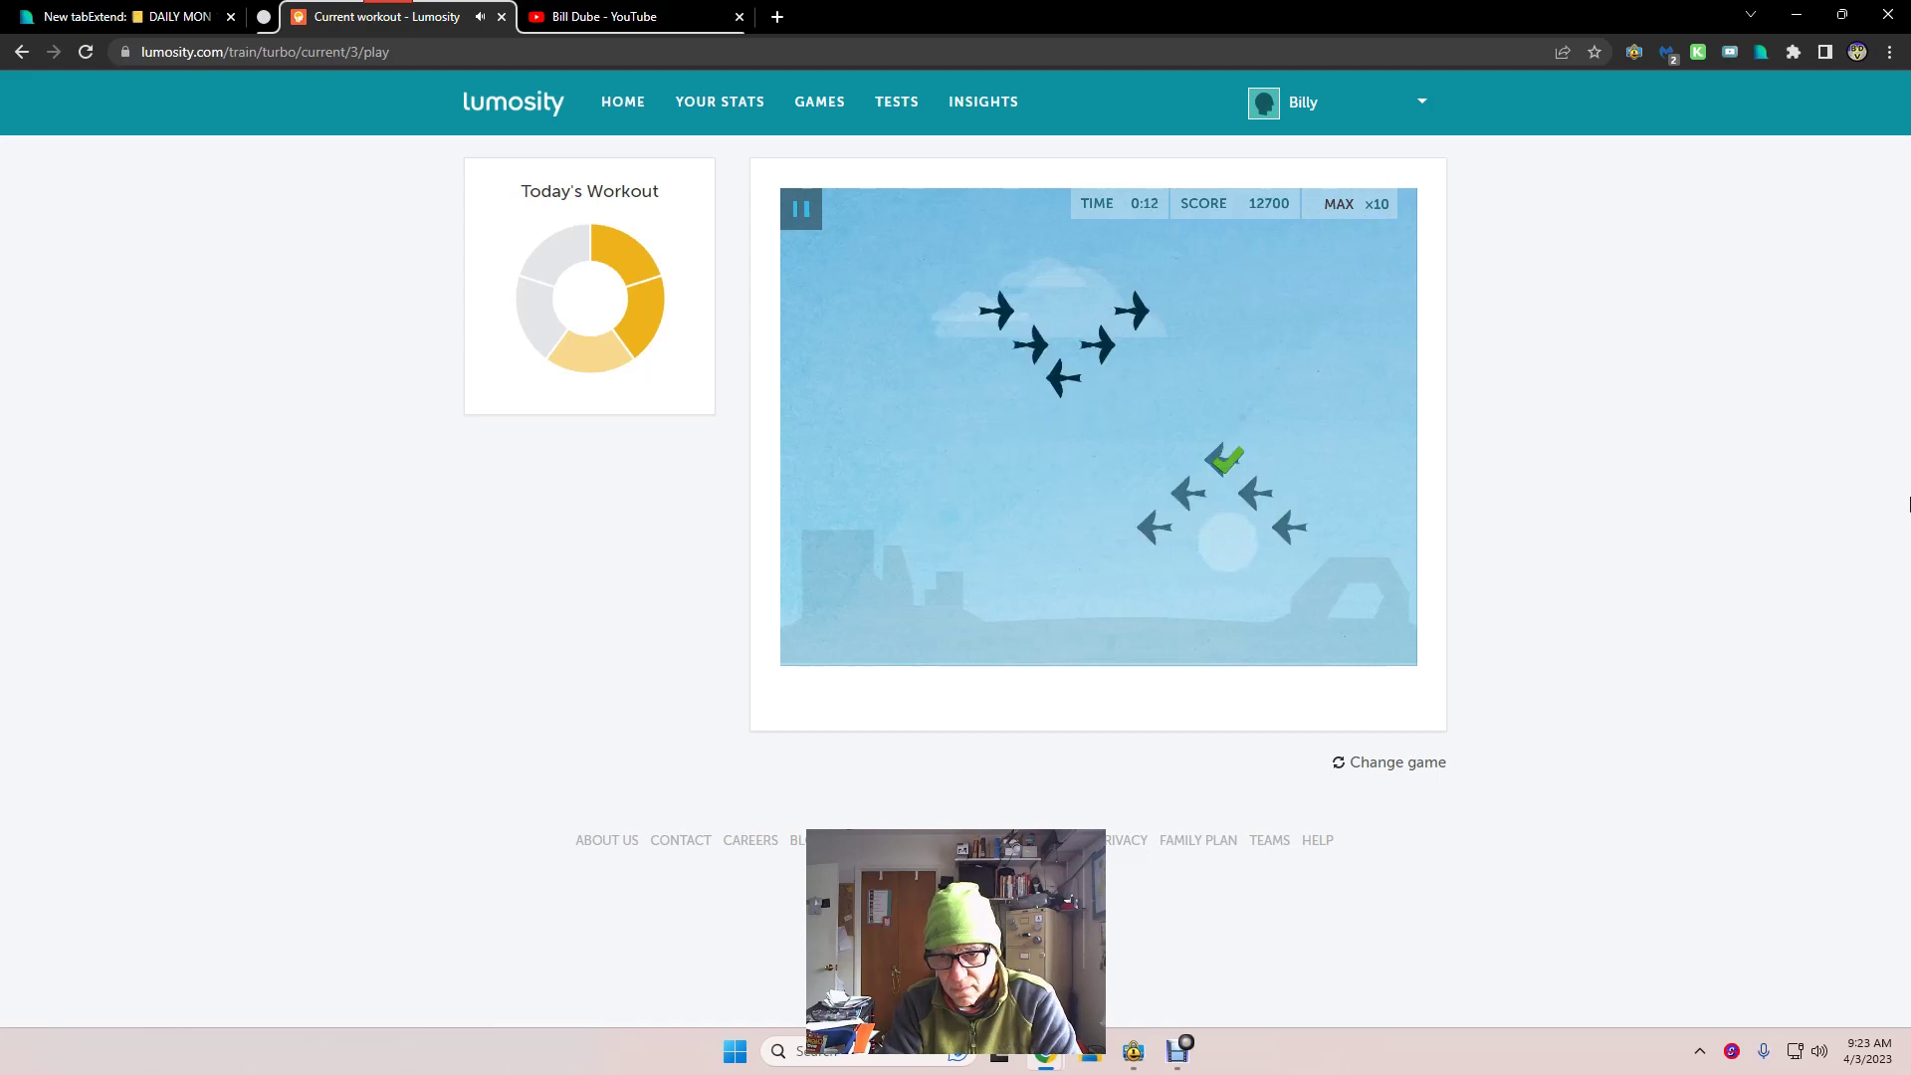
{"action": "key", "text": "Left"}
{"action": "key", "text": "Left"}
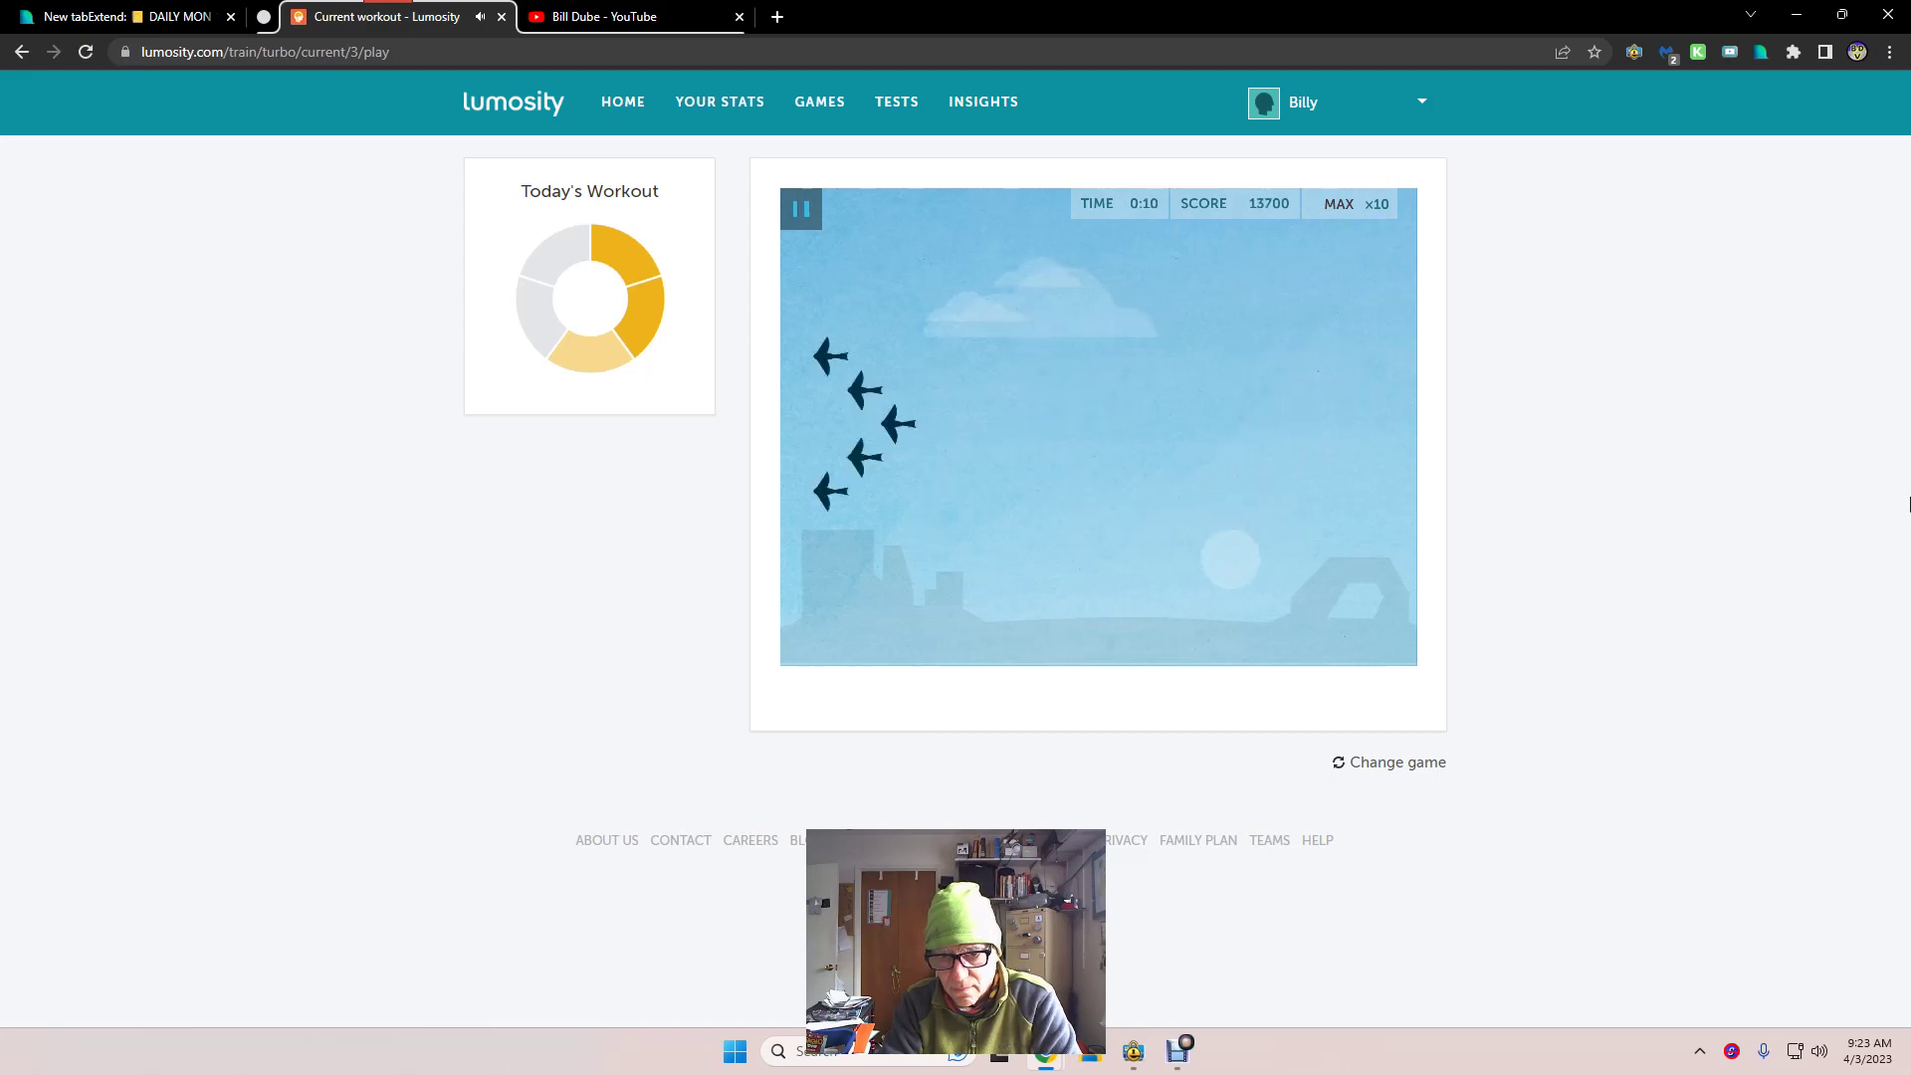
{"action": "key", "text": "Left"}
{"action": "key", "text": "Down"}
{"action": "key", "text": "Left"}
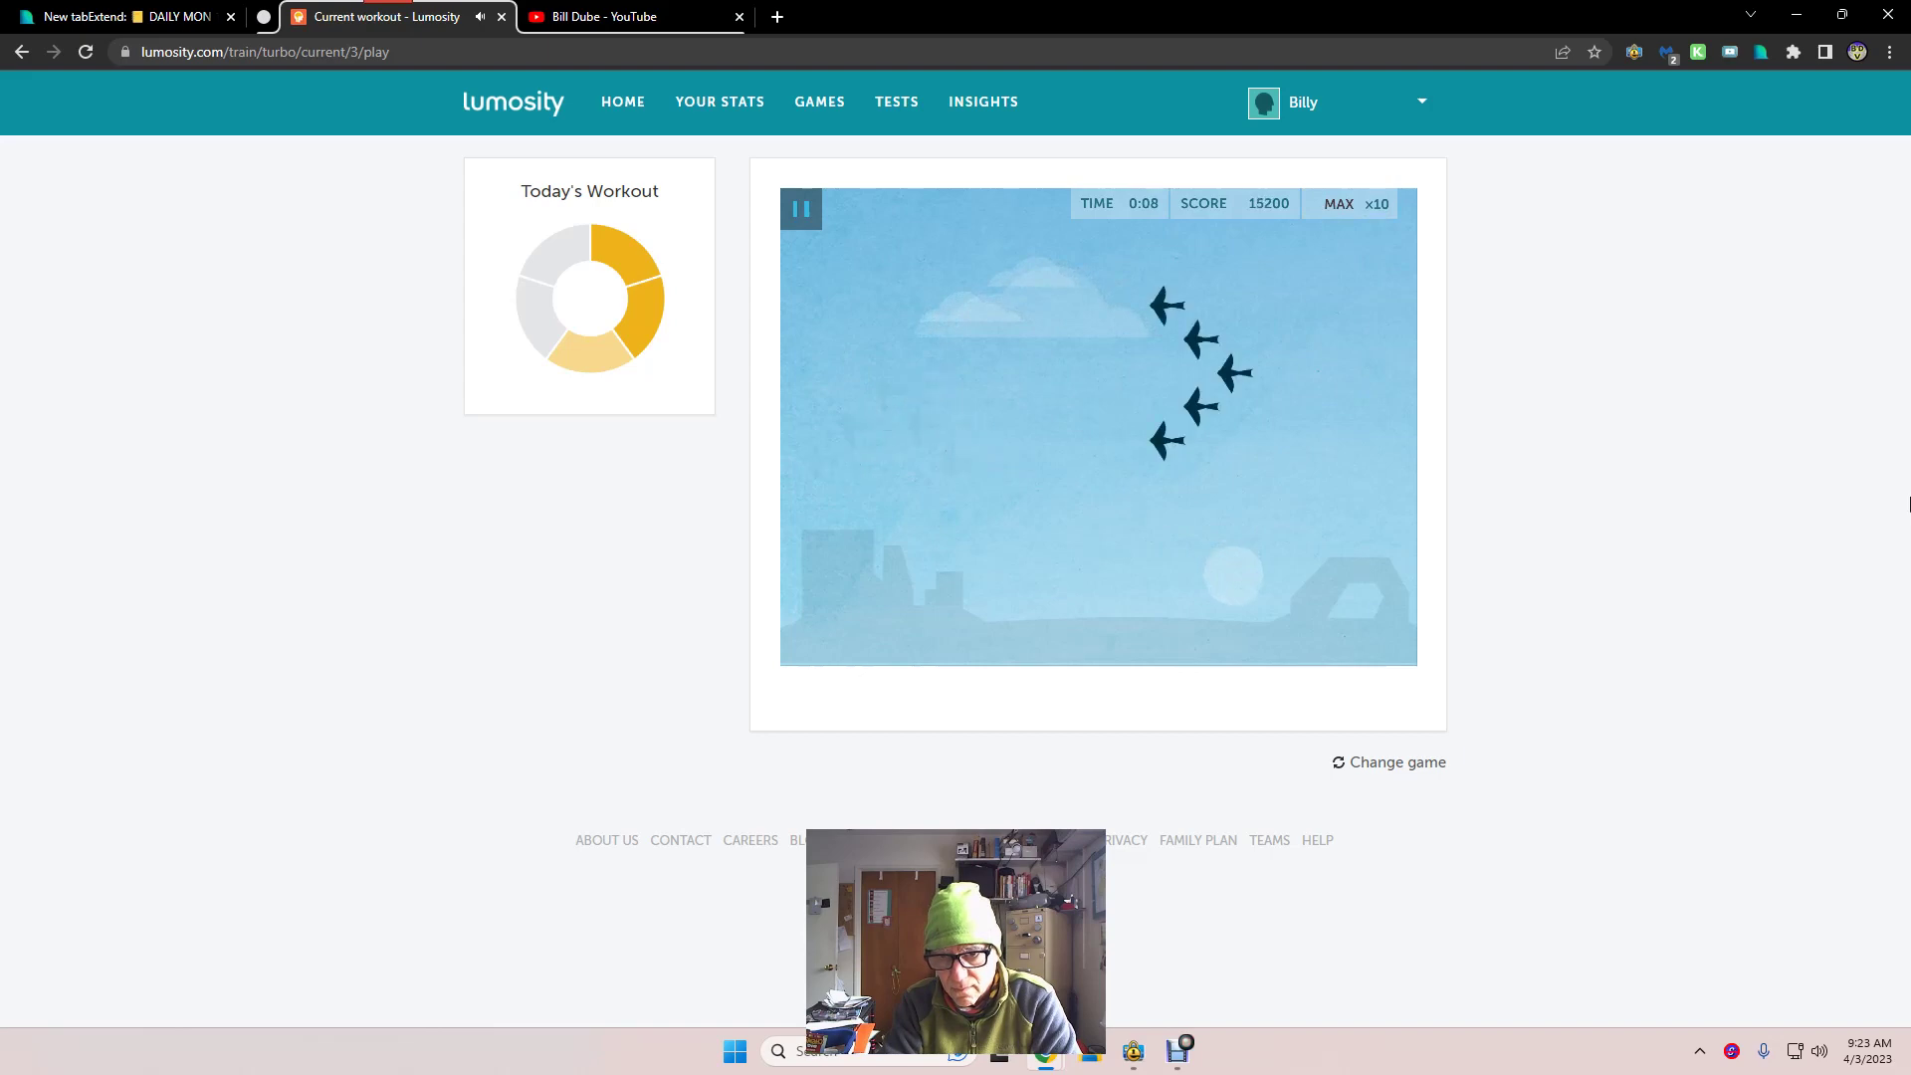
{"action": "key", "text": "Left"}
{"action": "key", "text": "Down"}
{"action": "key", "text": "Left"}
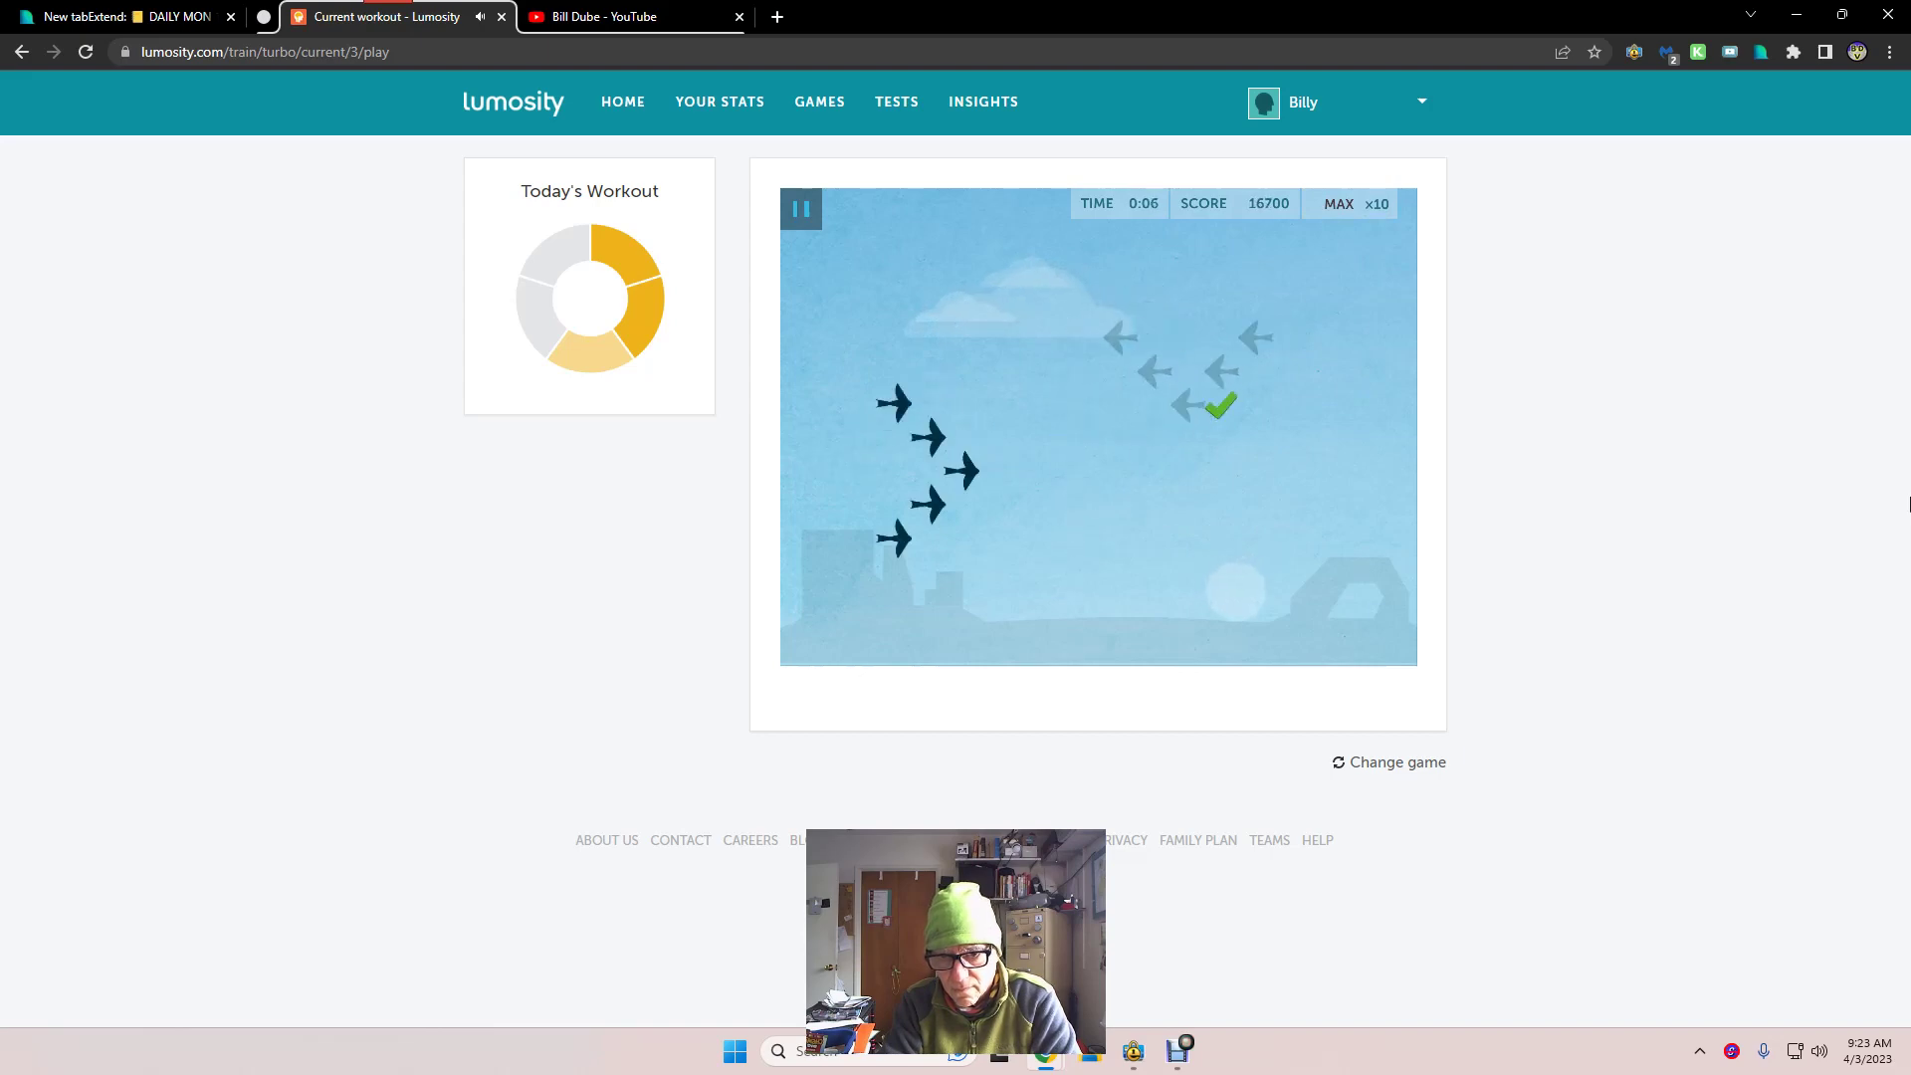
{"action": "key", "text": "Right"}
{"action": "key", "text": "Left"}
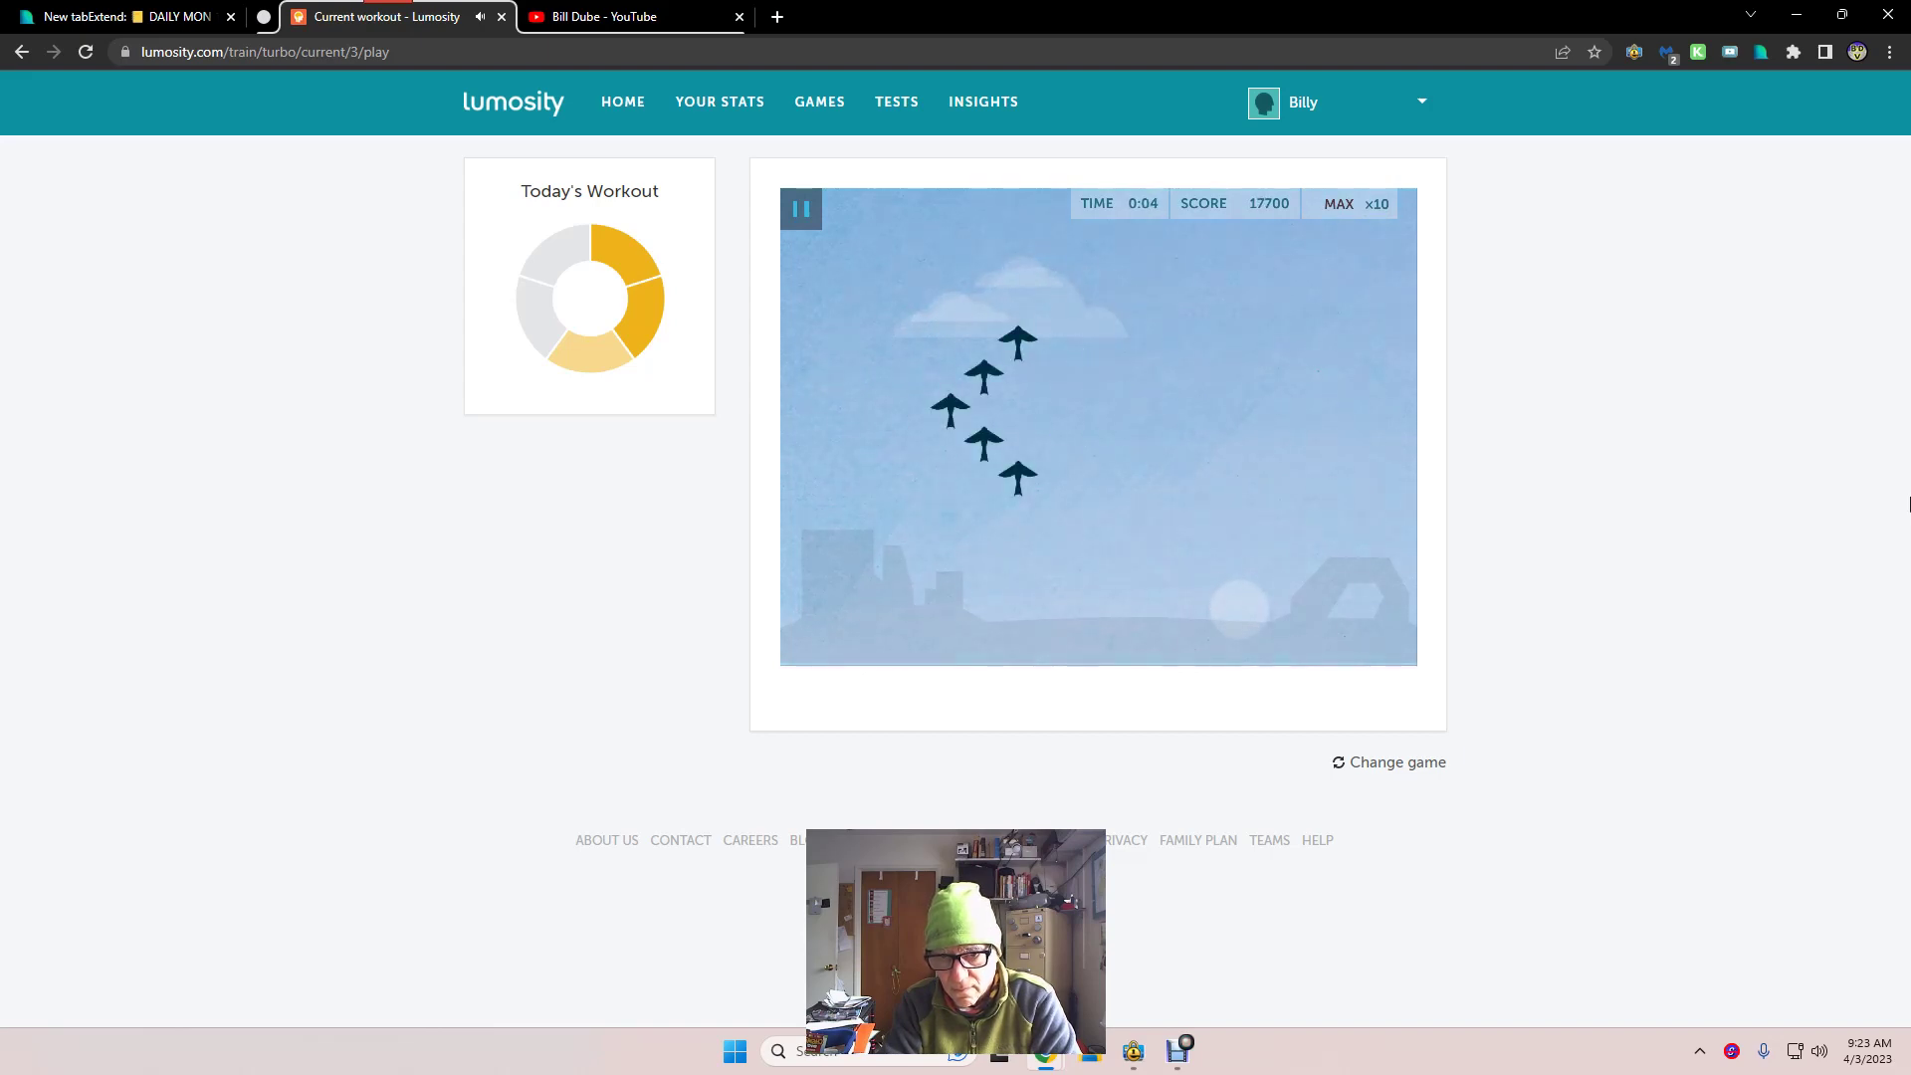
{"action": "key", "text": "Up"}
{"action": "key", "text": "Down"}
{"action": "key", "text": "Right"}
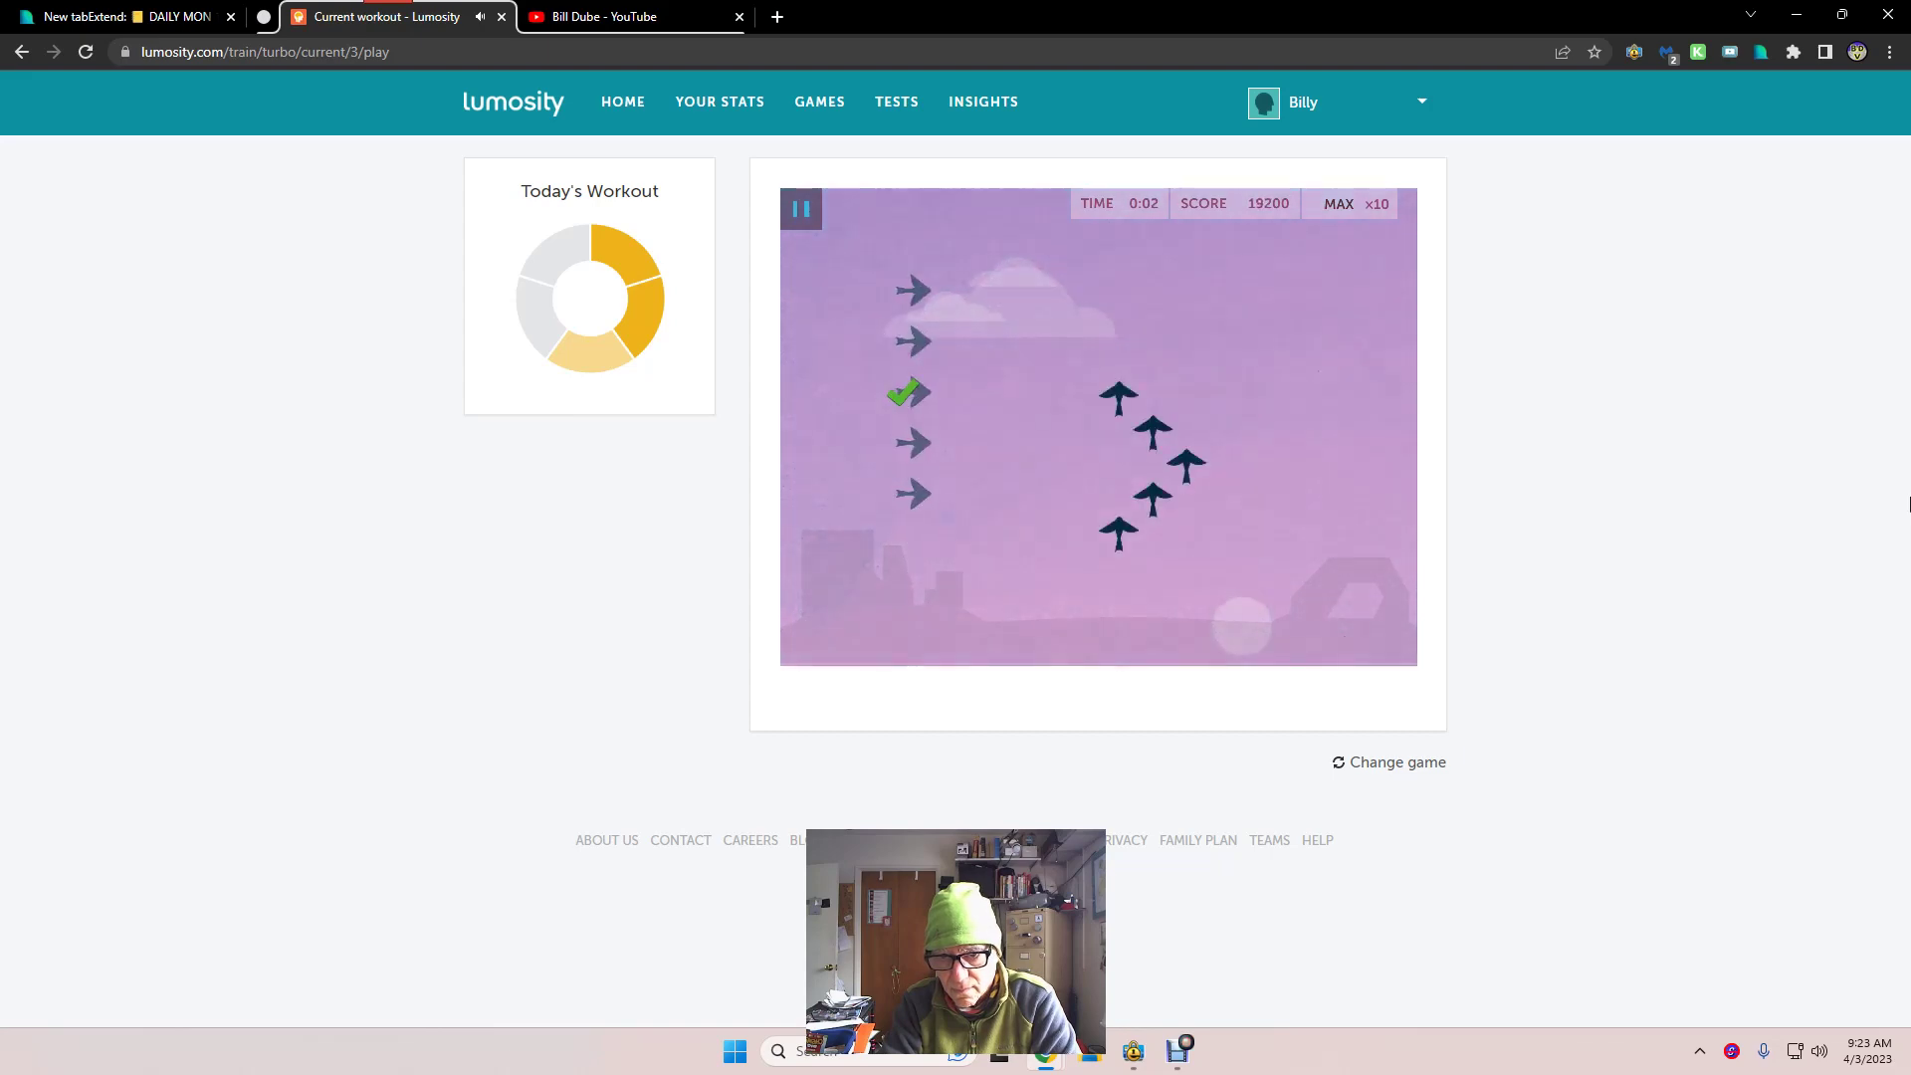
{"action": "key", "text": "Up"}
{"action": "key", "text": "Right"}
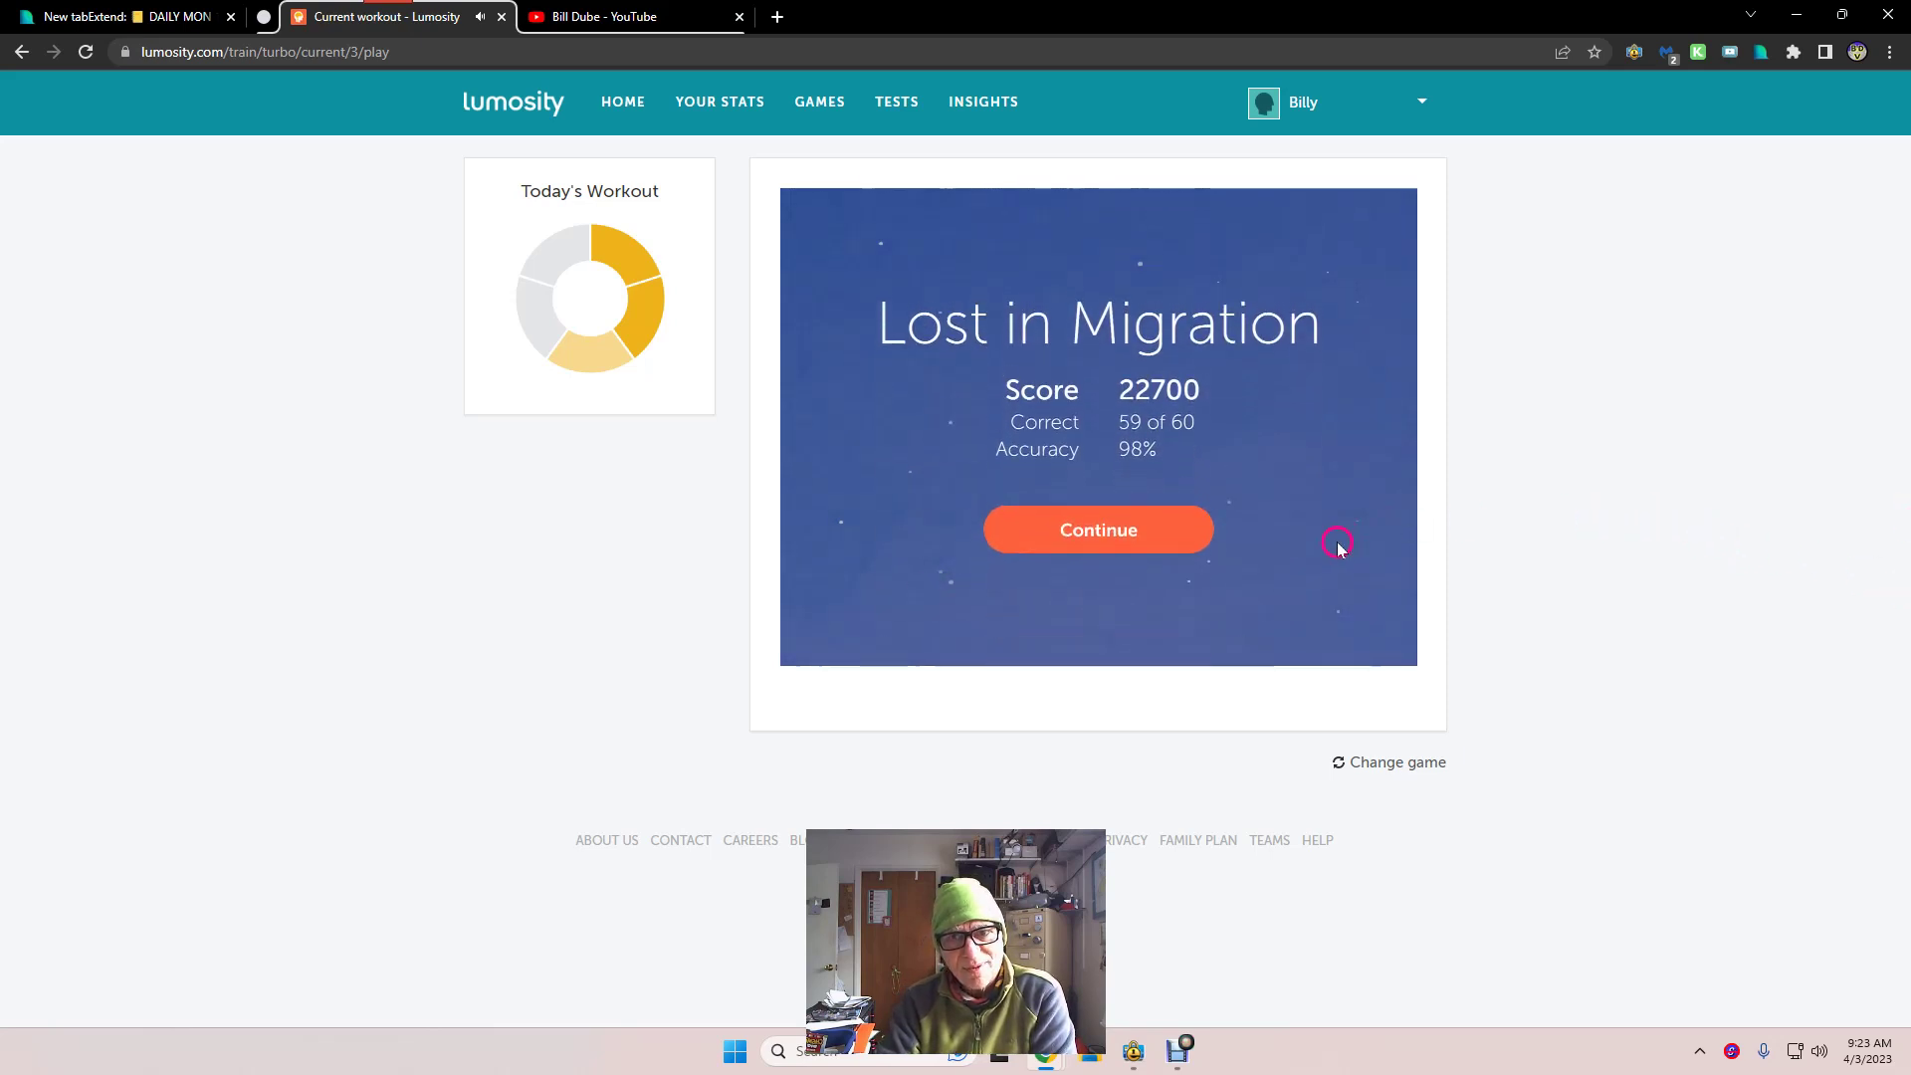
- Continue past the Lost in Migration summary to the high-score table listing today's 22700
{"action": "left_click", "coordinate": [1190, 528]}
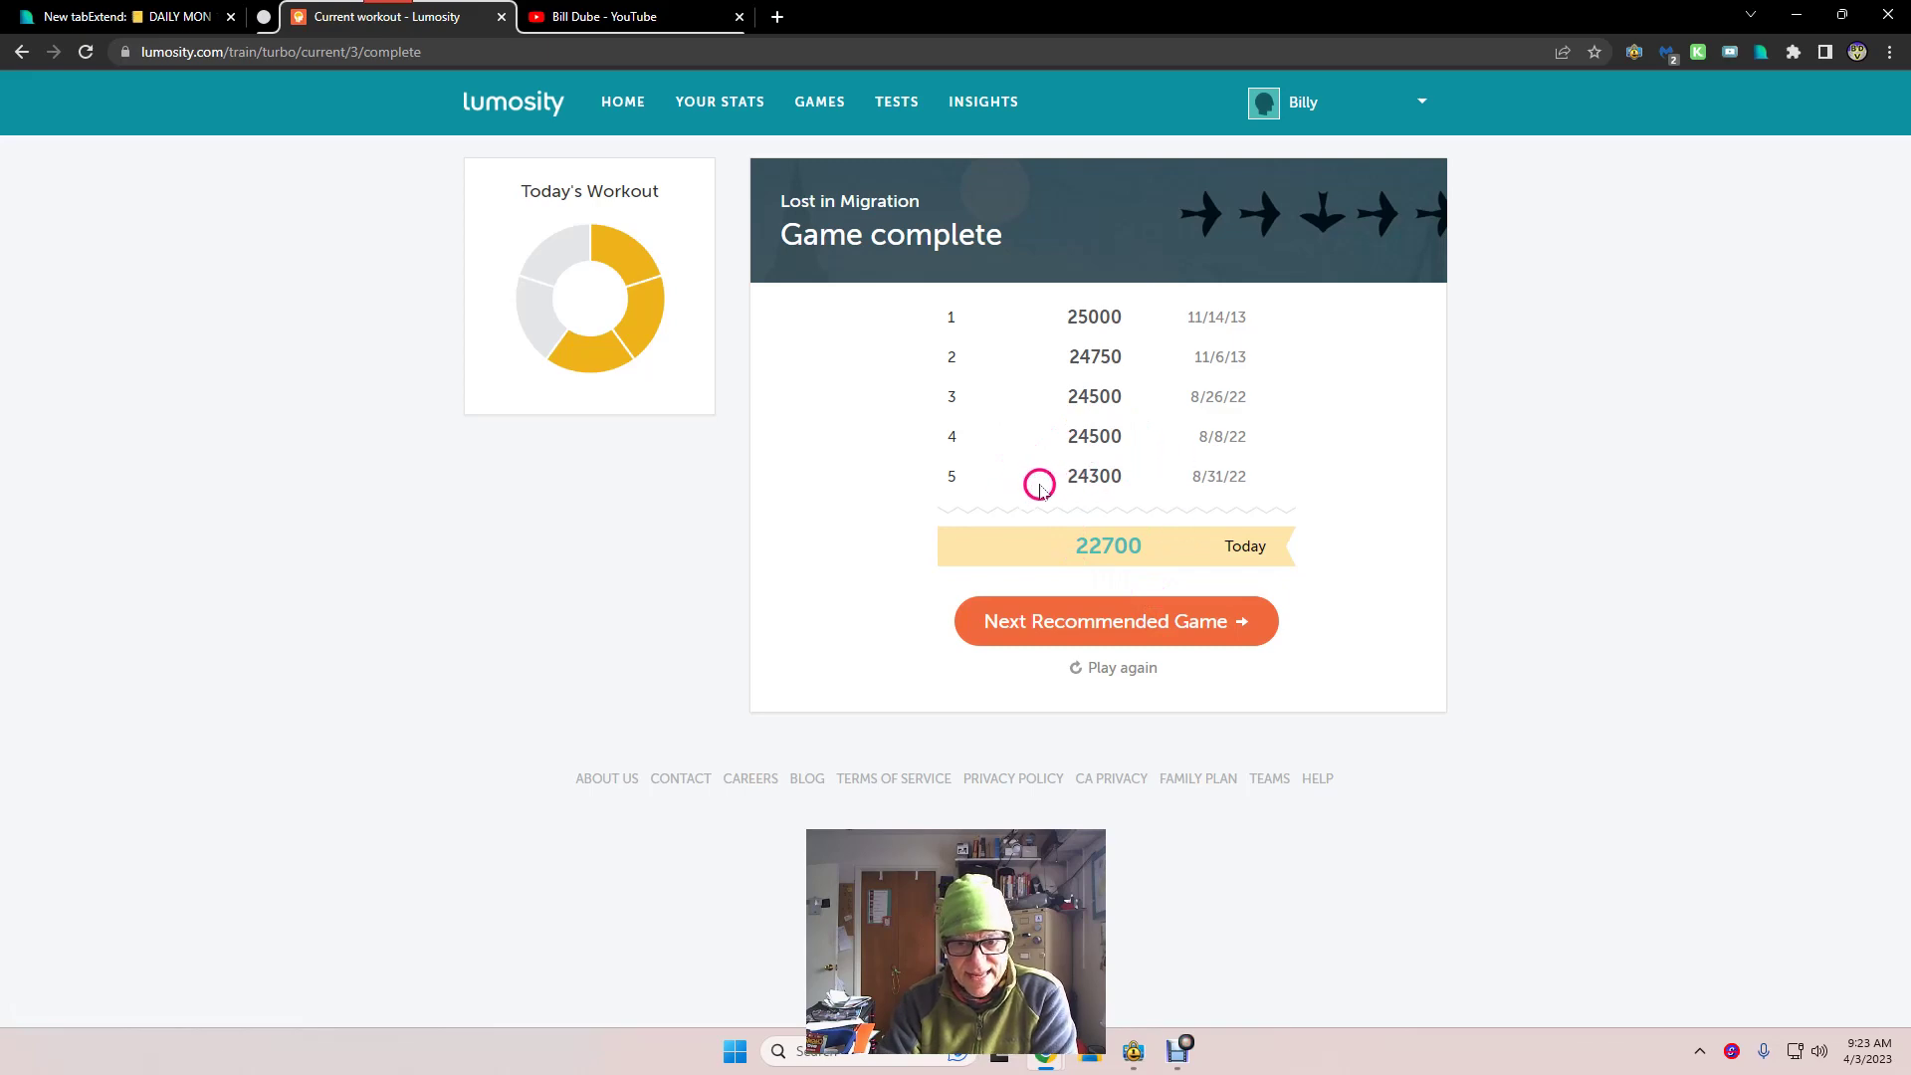
- Advance to Ebb and Flow, the next recommended workout game
{"action": "left_click", "coordinate": [1166, 638]}
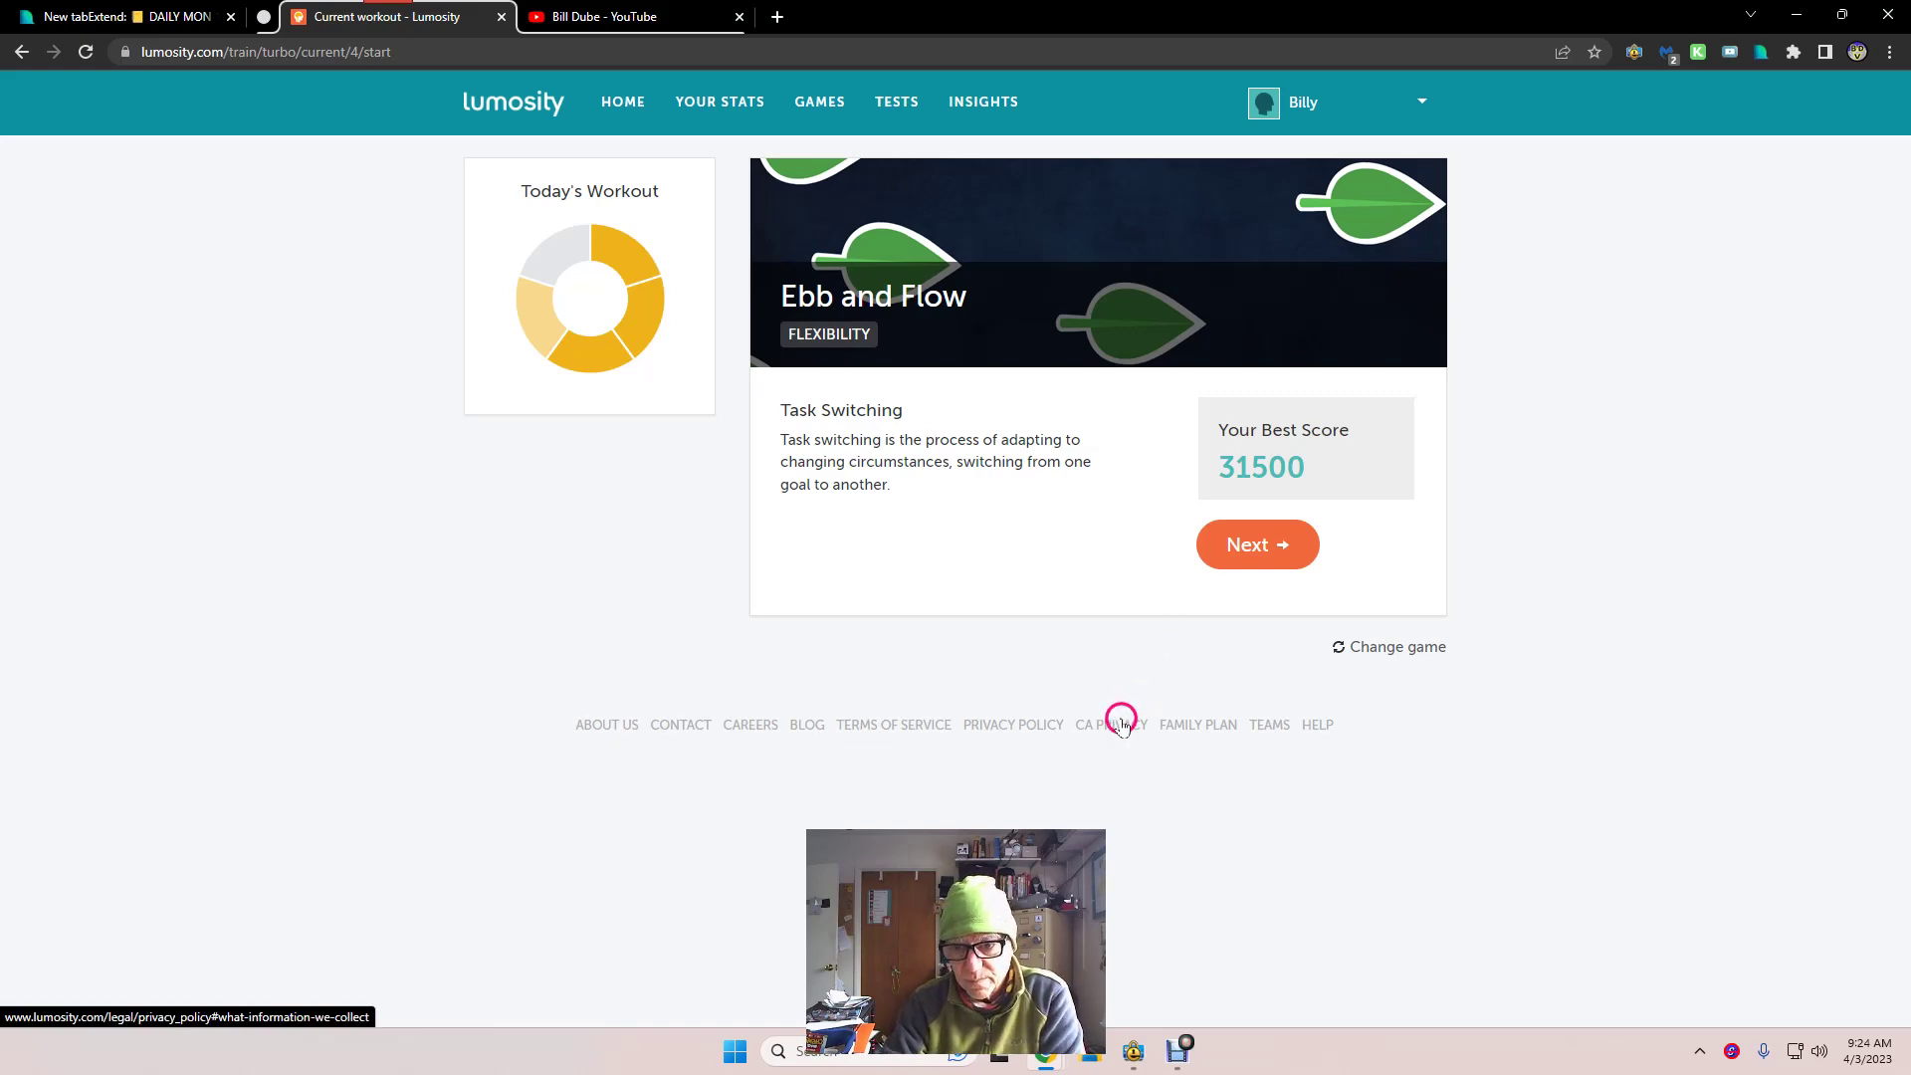
- Load Ebb and Flow and start a round with the 1:00 timer
{"action": "left_click", "coordinate": [1237, 551]}
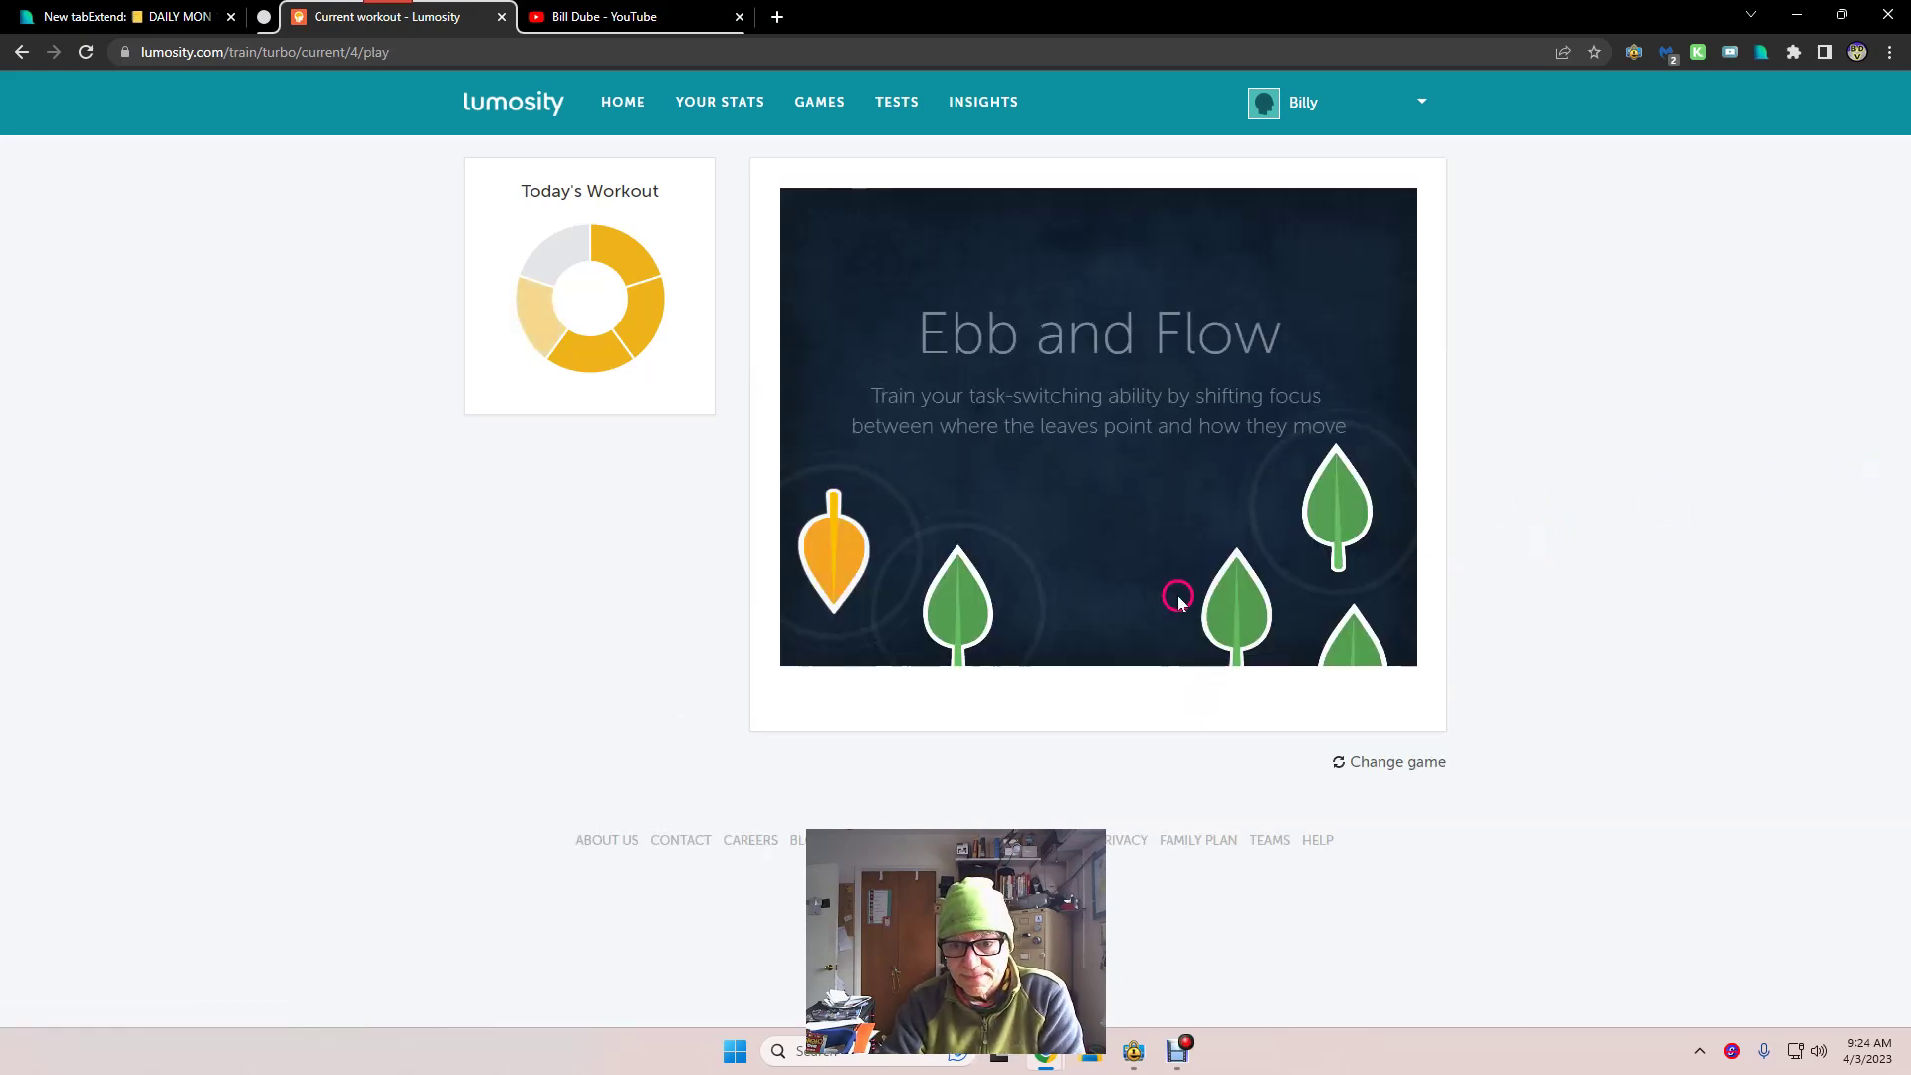
{"action": "left_click", "coordinate": [1198, 516]}
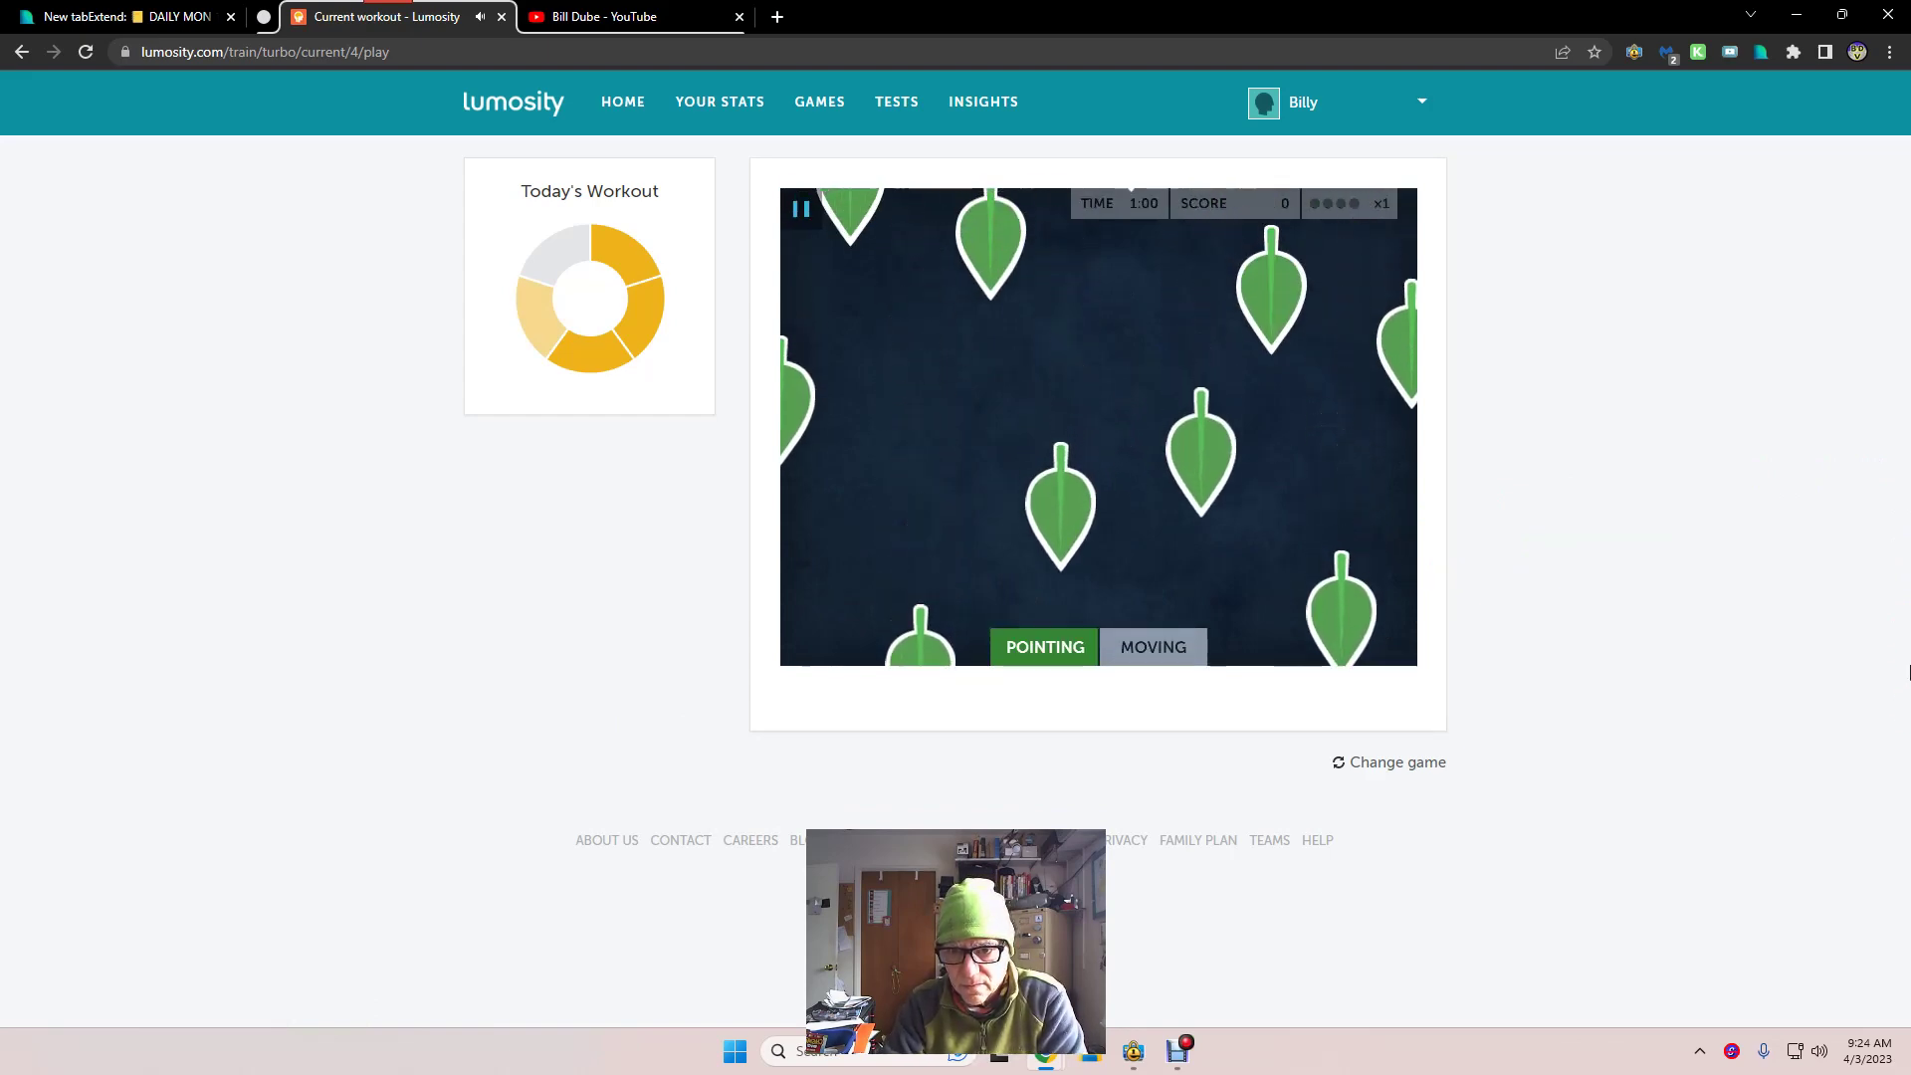
- Answer all 72 Ebb and Flow leaf trials correctly for 29500 points, then view high scores
{"action": "key", "text": "Down"}
{"action": "key", "text": "Right"}
{"action": "key", "text": "Right"}
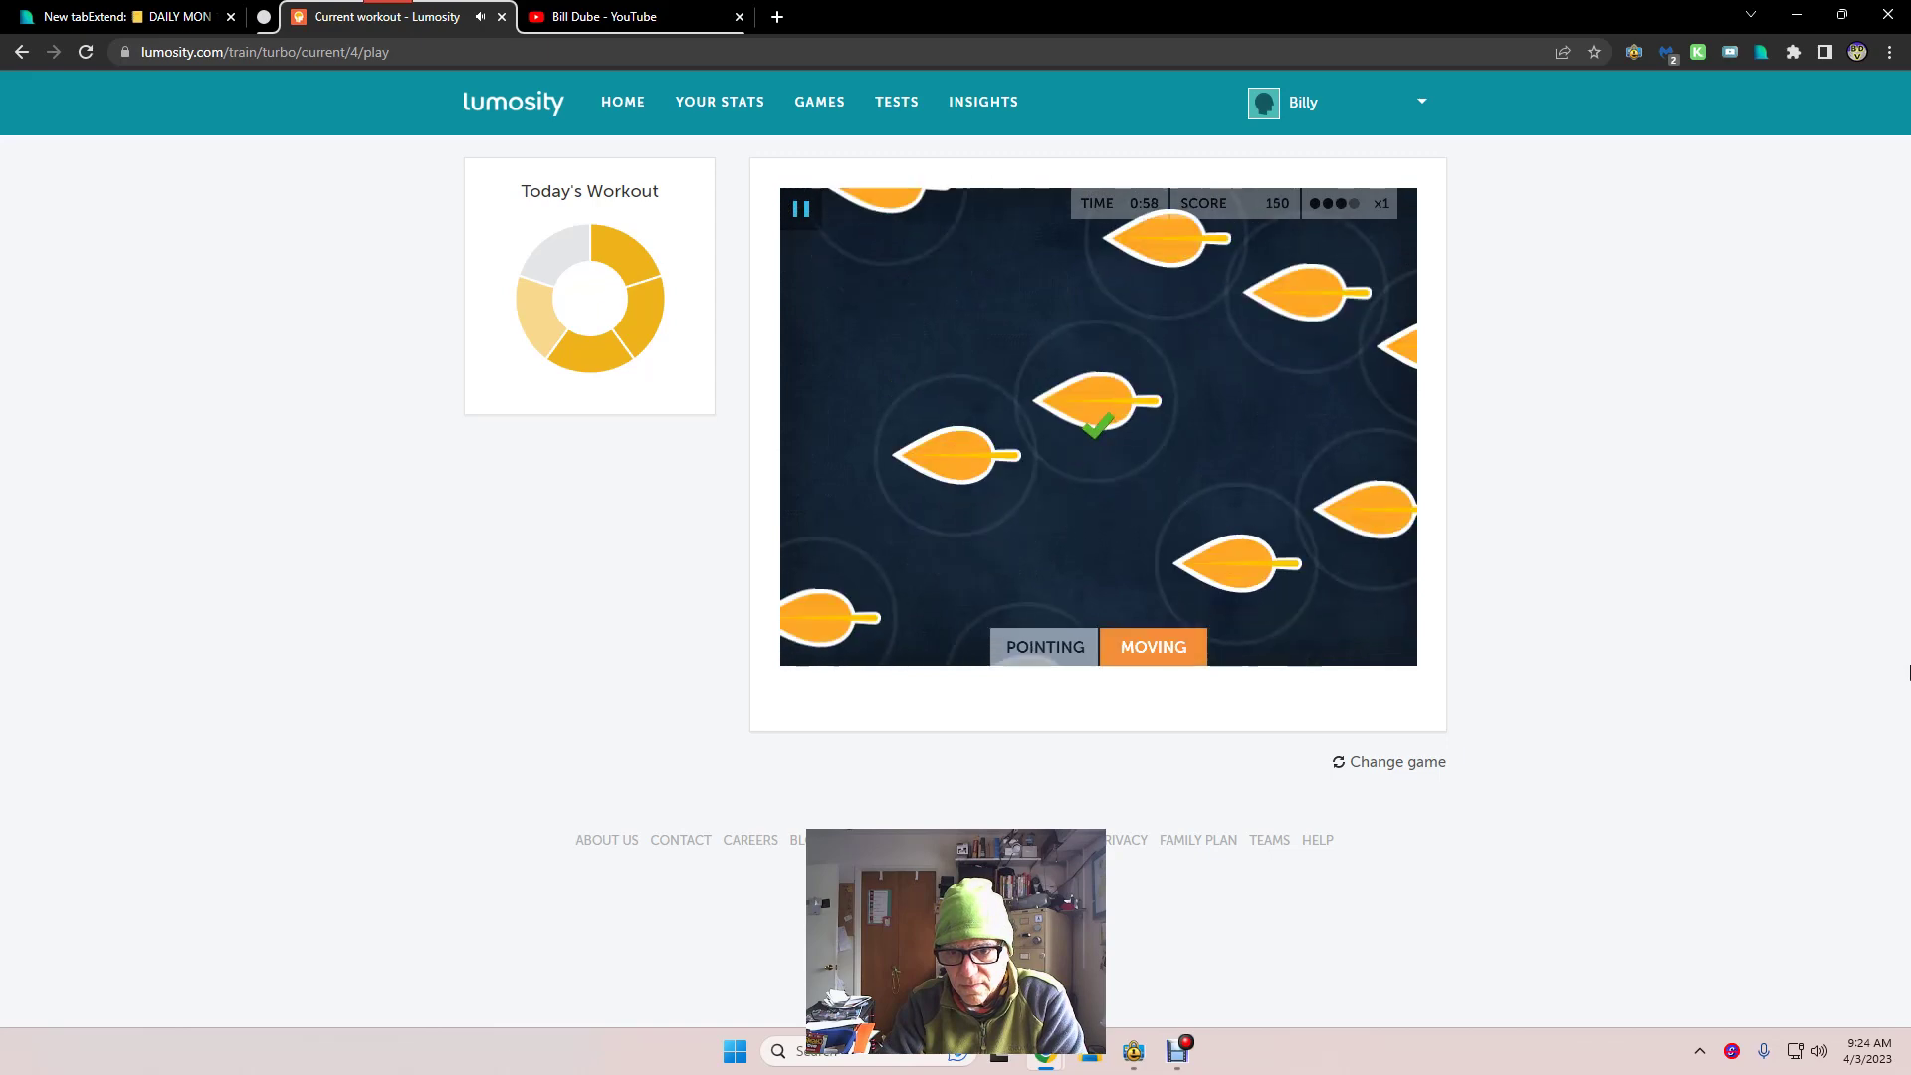
{"action": "key", "text": "Left"}
{"action": "key", "text": "Left"}
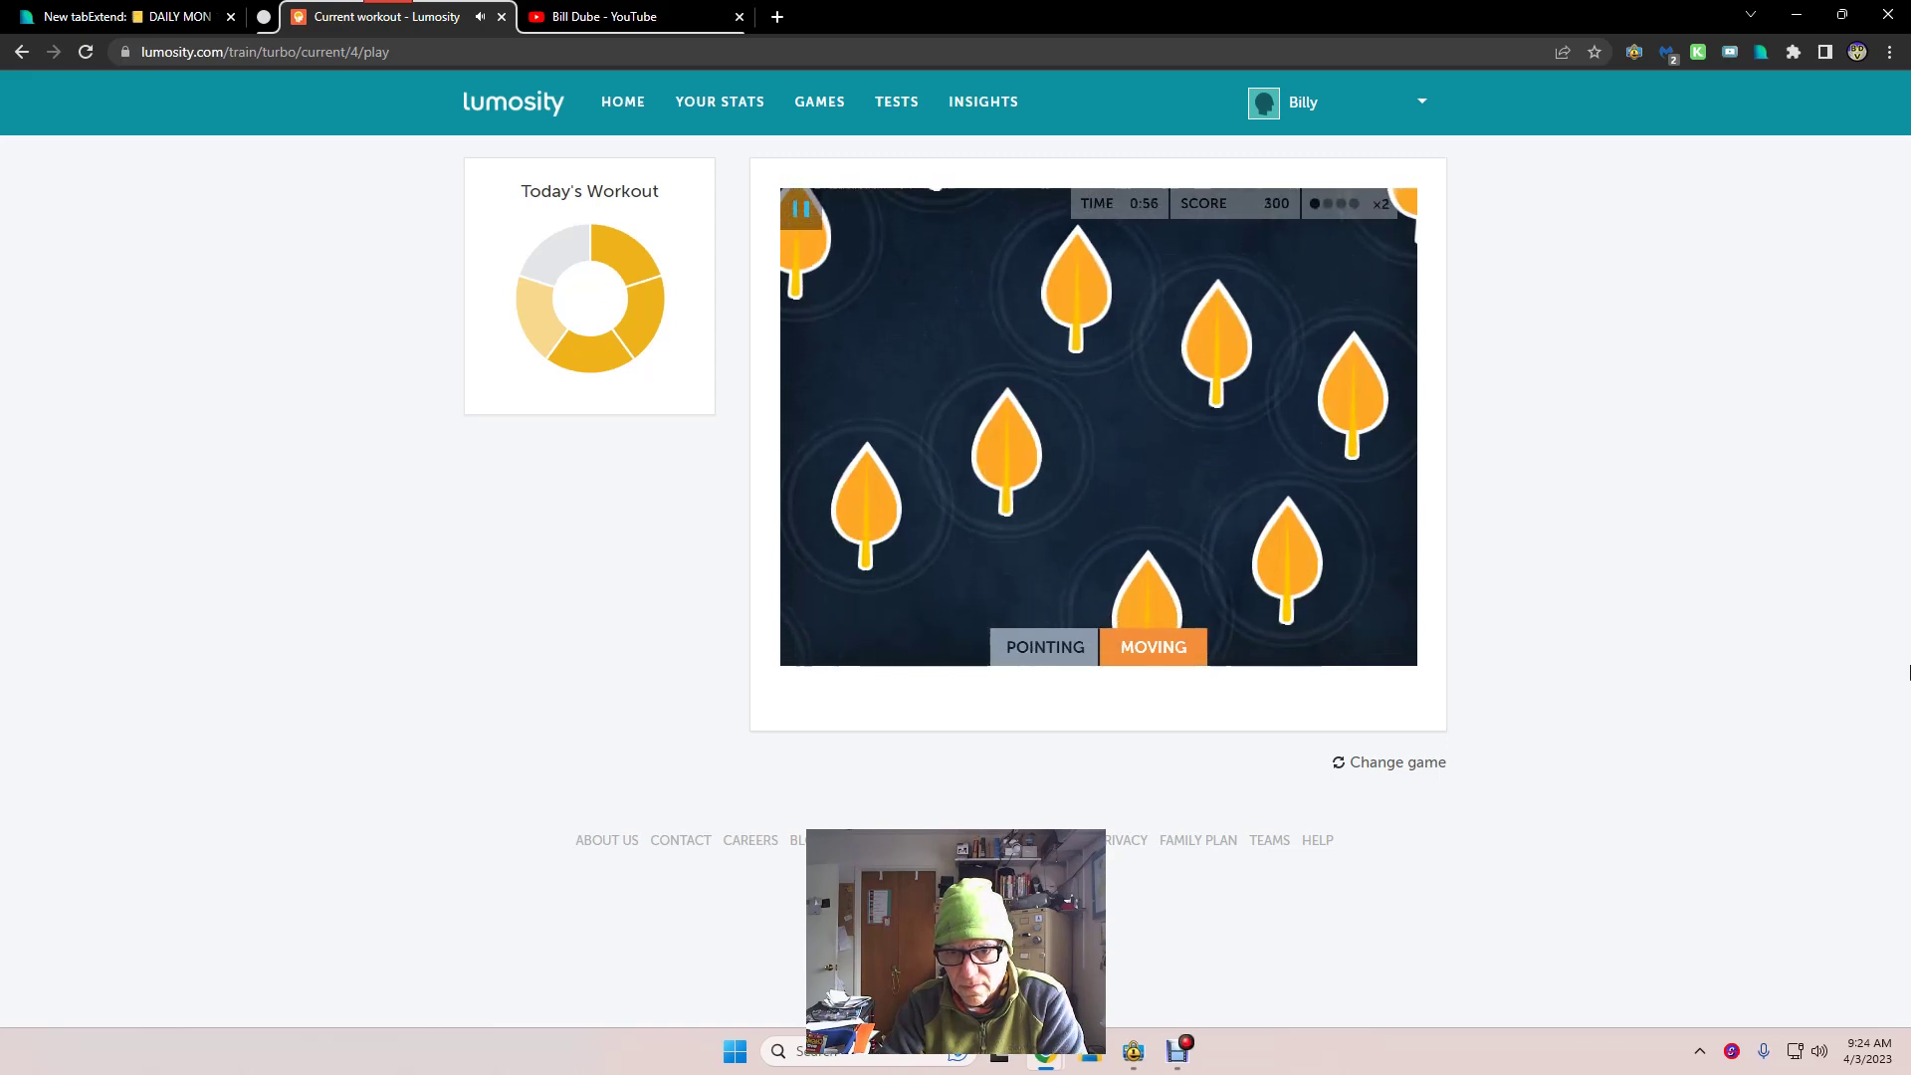
{"action": "key", "text": "Up"}
{"action": "key", "text": "Right"}
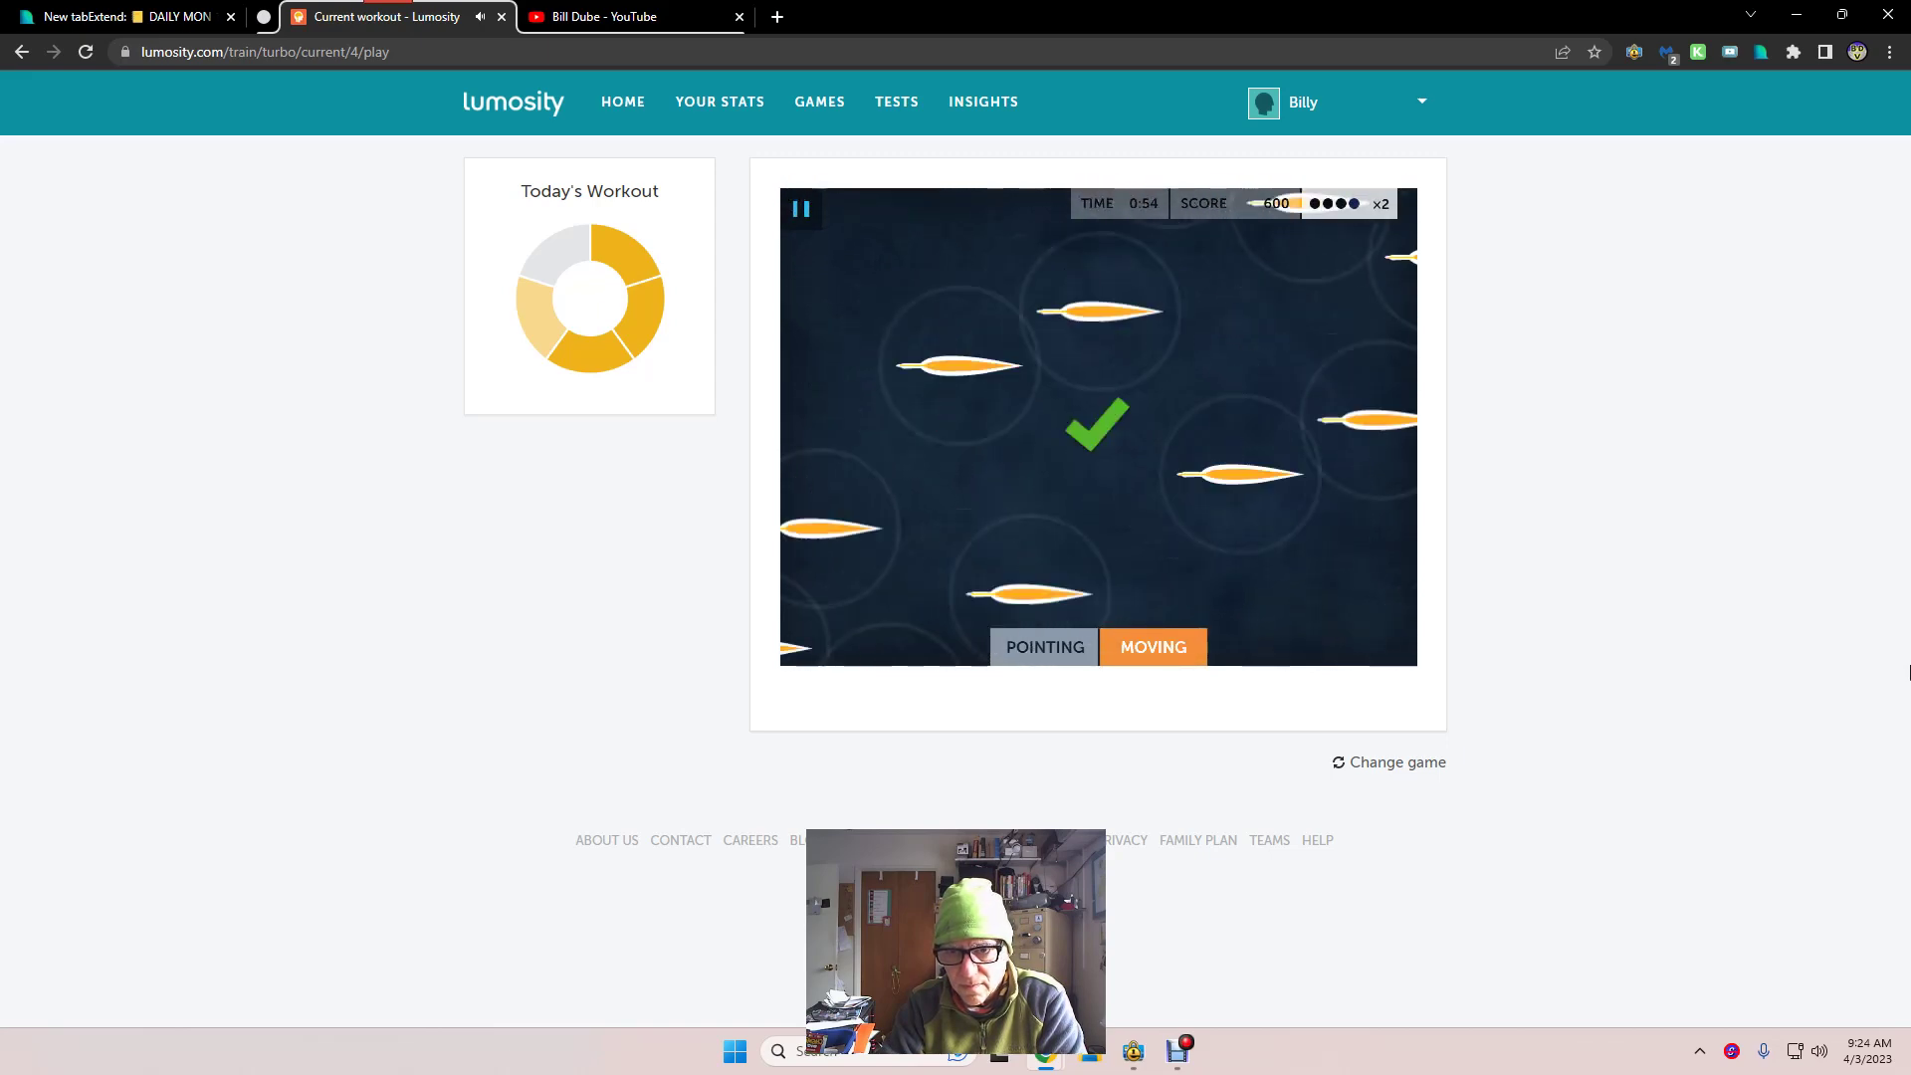
{"action": "key", "text": "Down"}
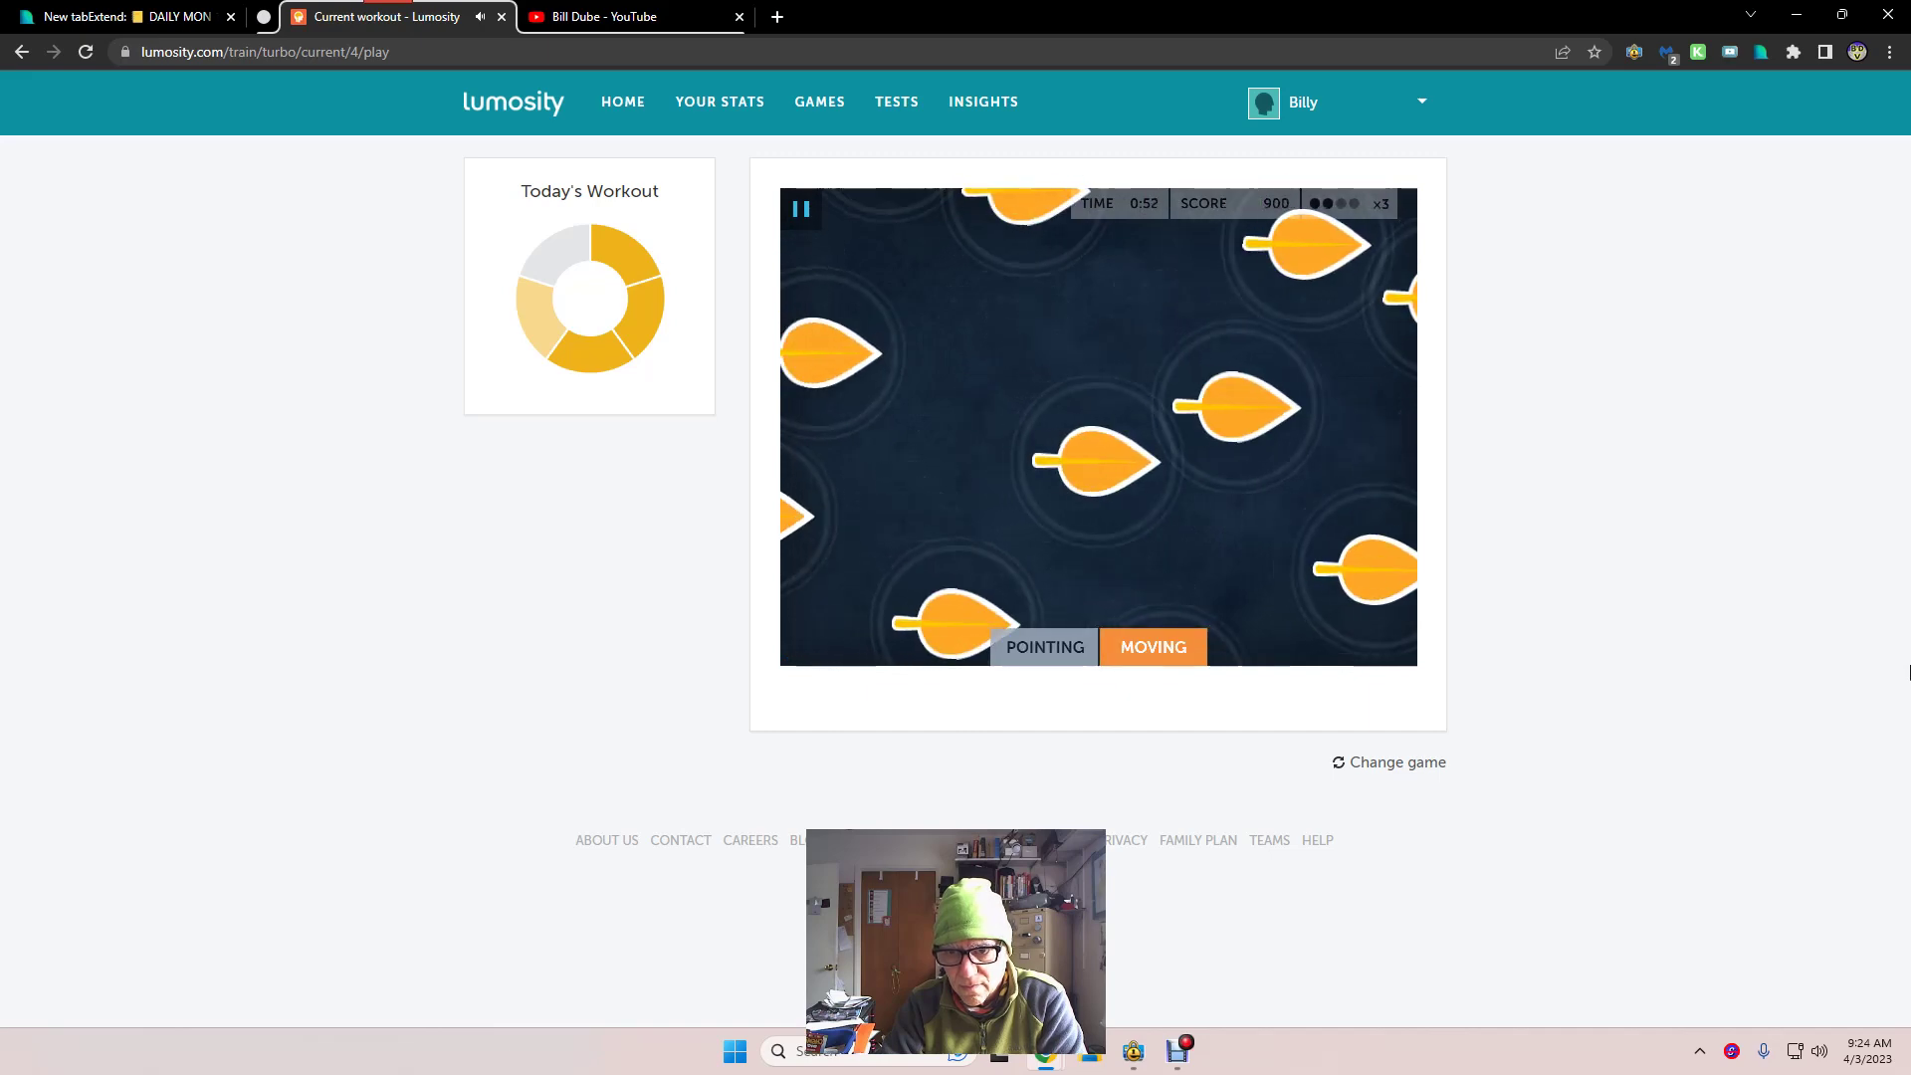
{"action": "key", "text": "Right"}
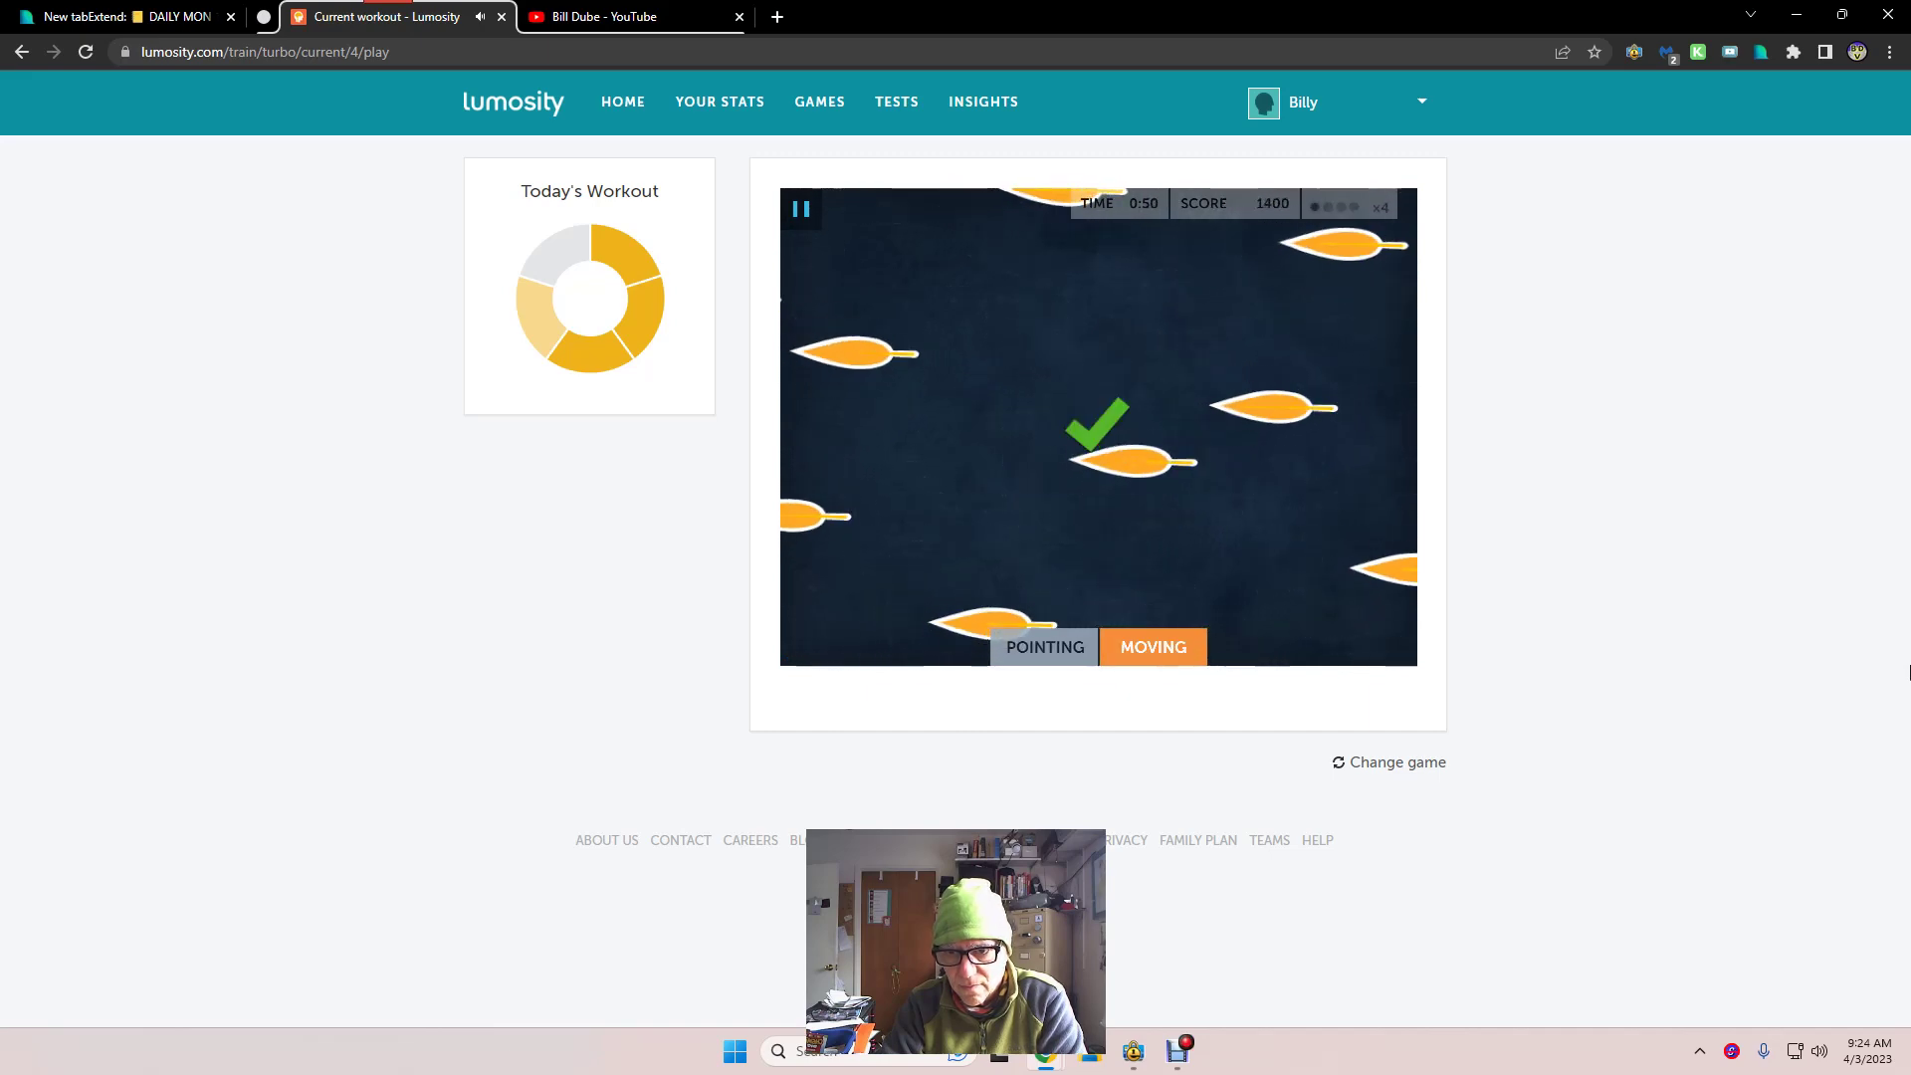
{"action": "key", "text": "Down"}
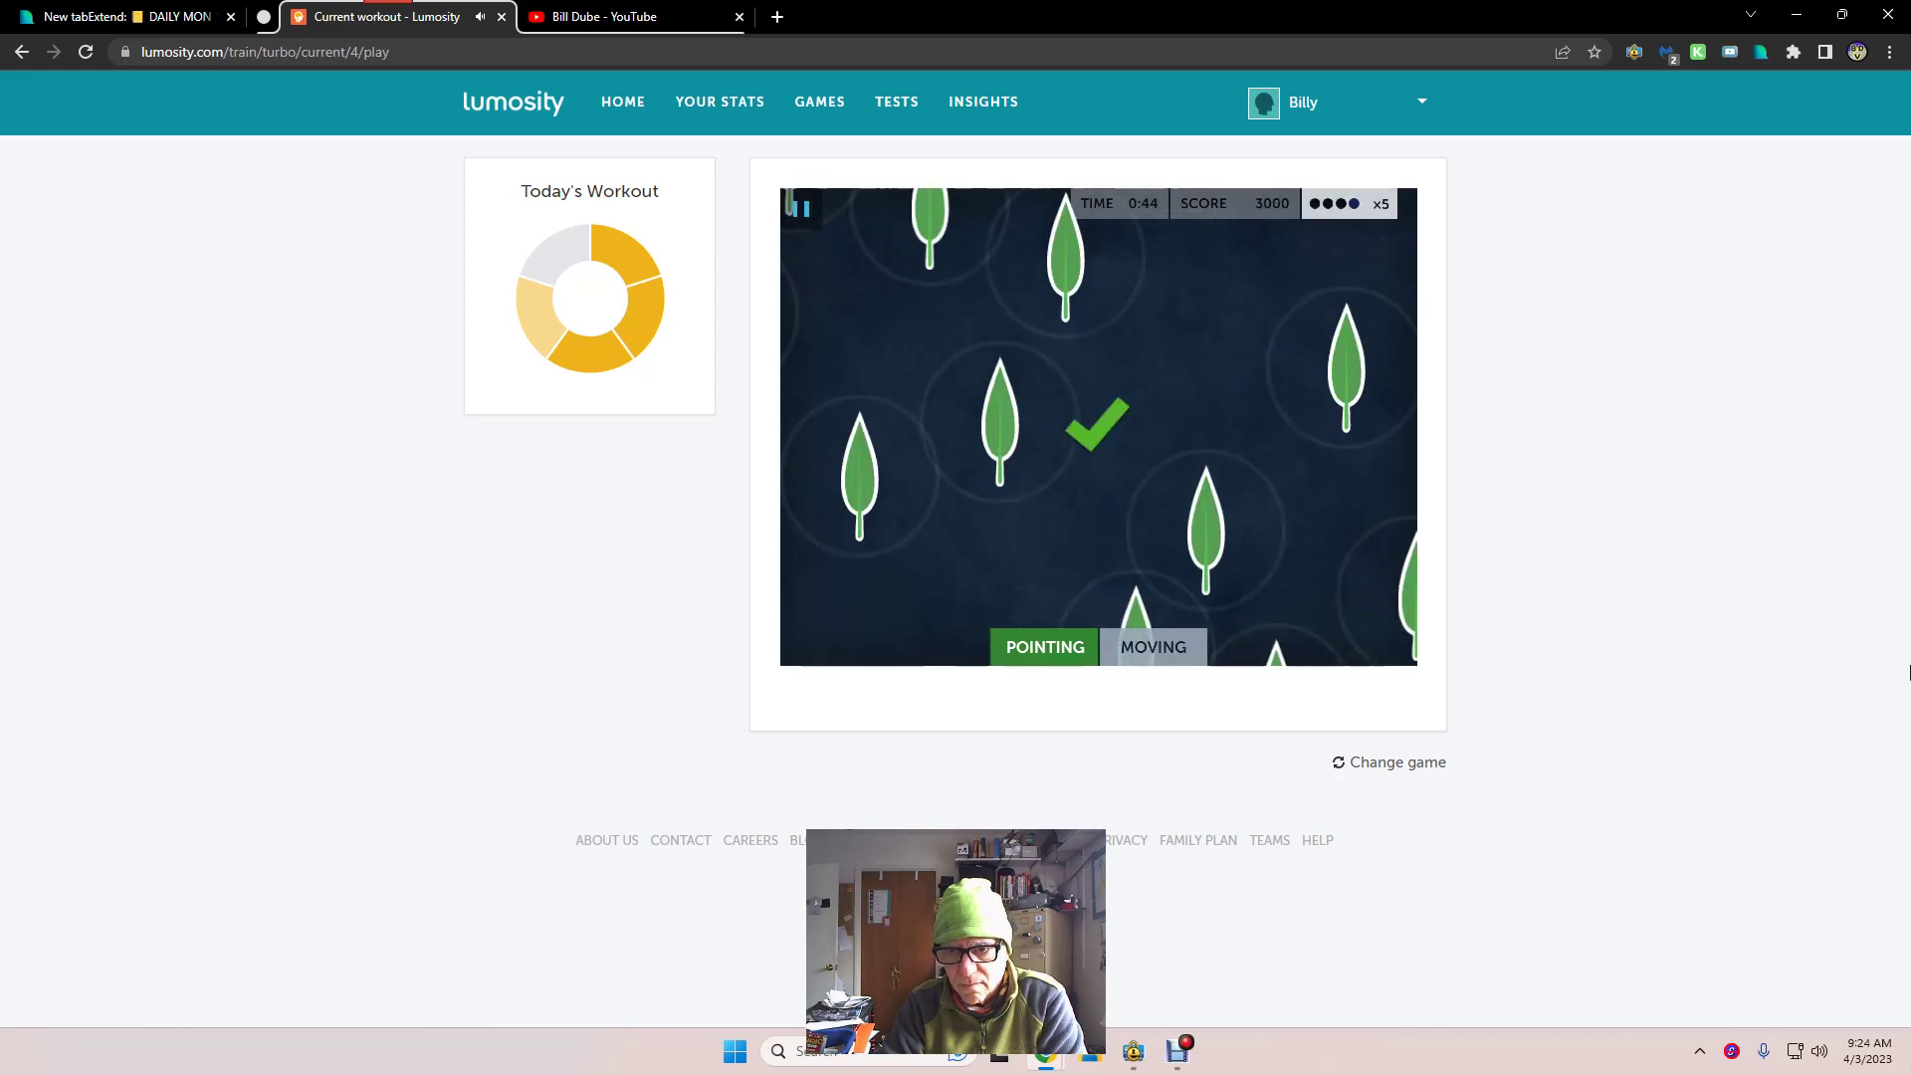
{"action": "key", "text": "Up"}
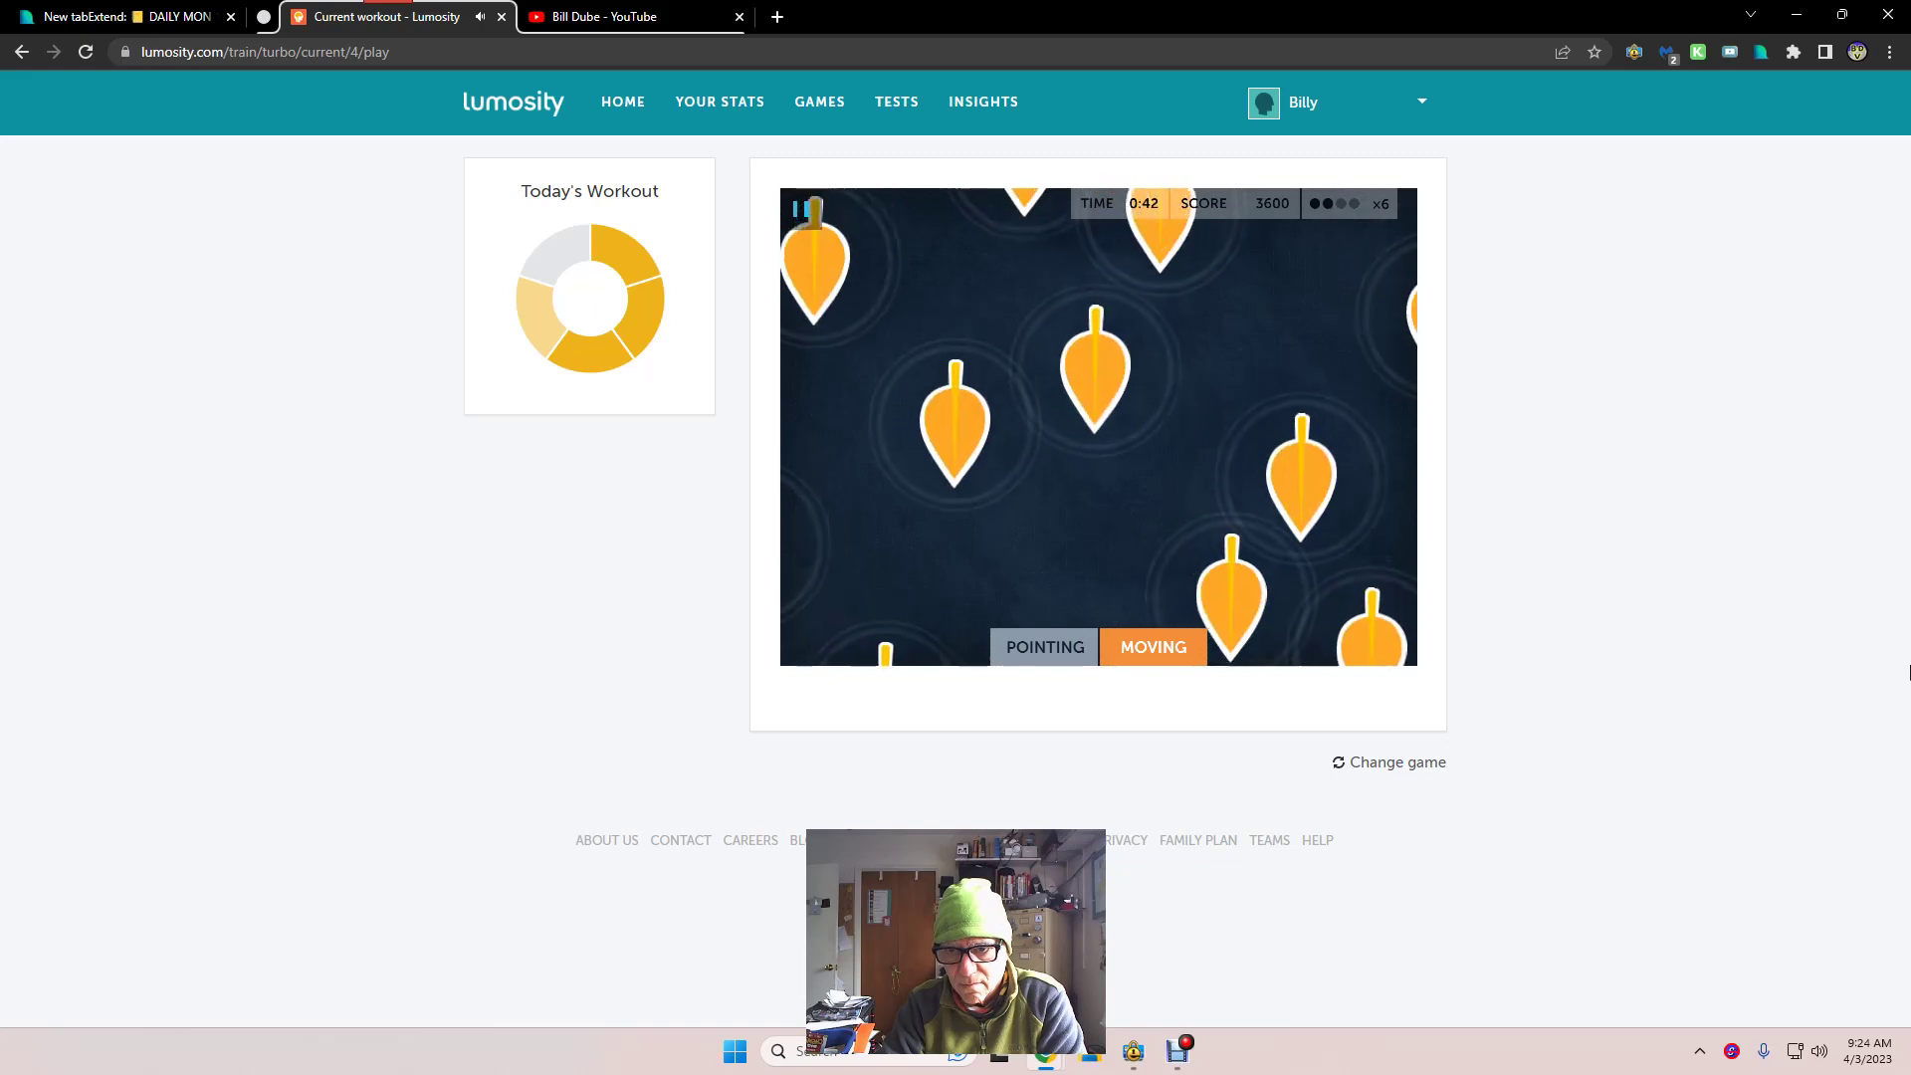
{"action": "key", "text": "Down"}
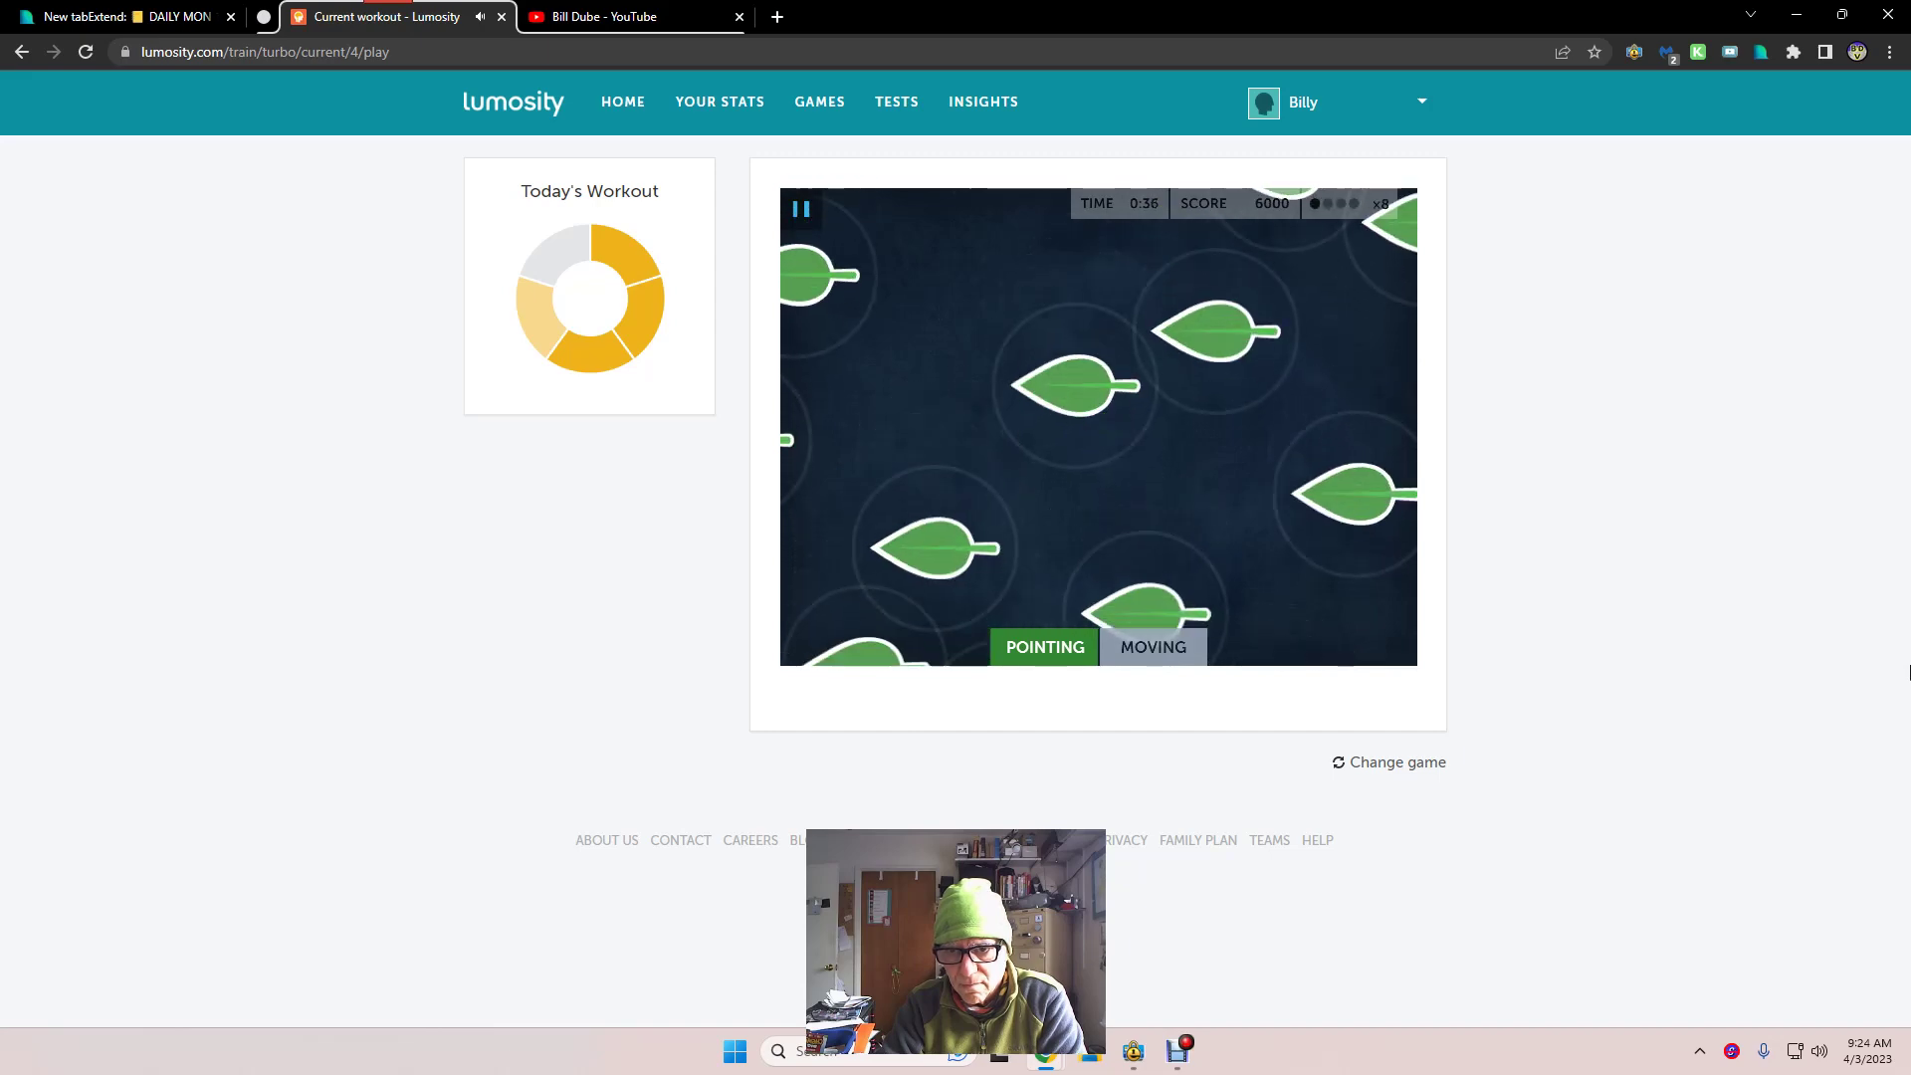
{"action": "key", "text": "Left"}
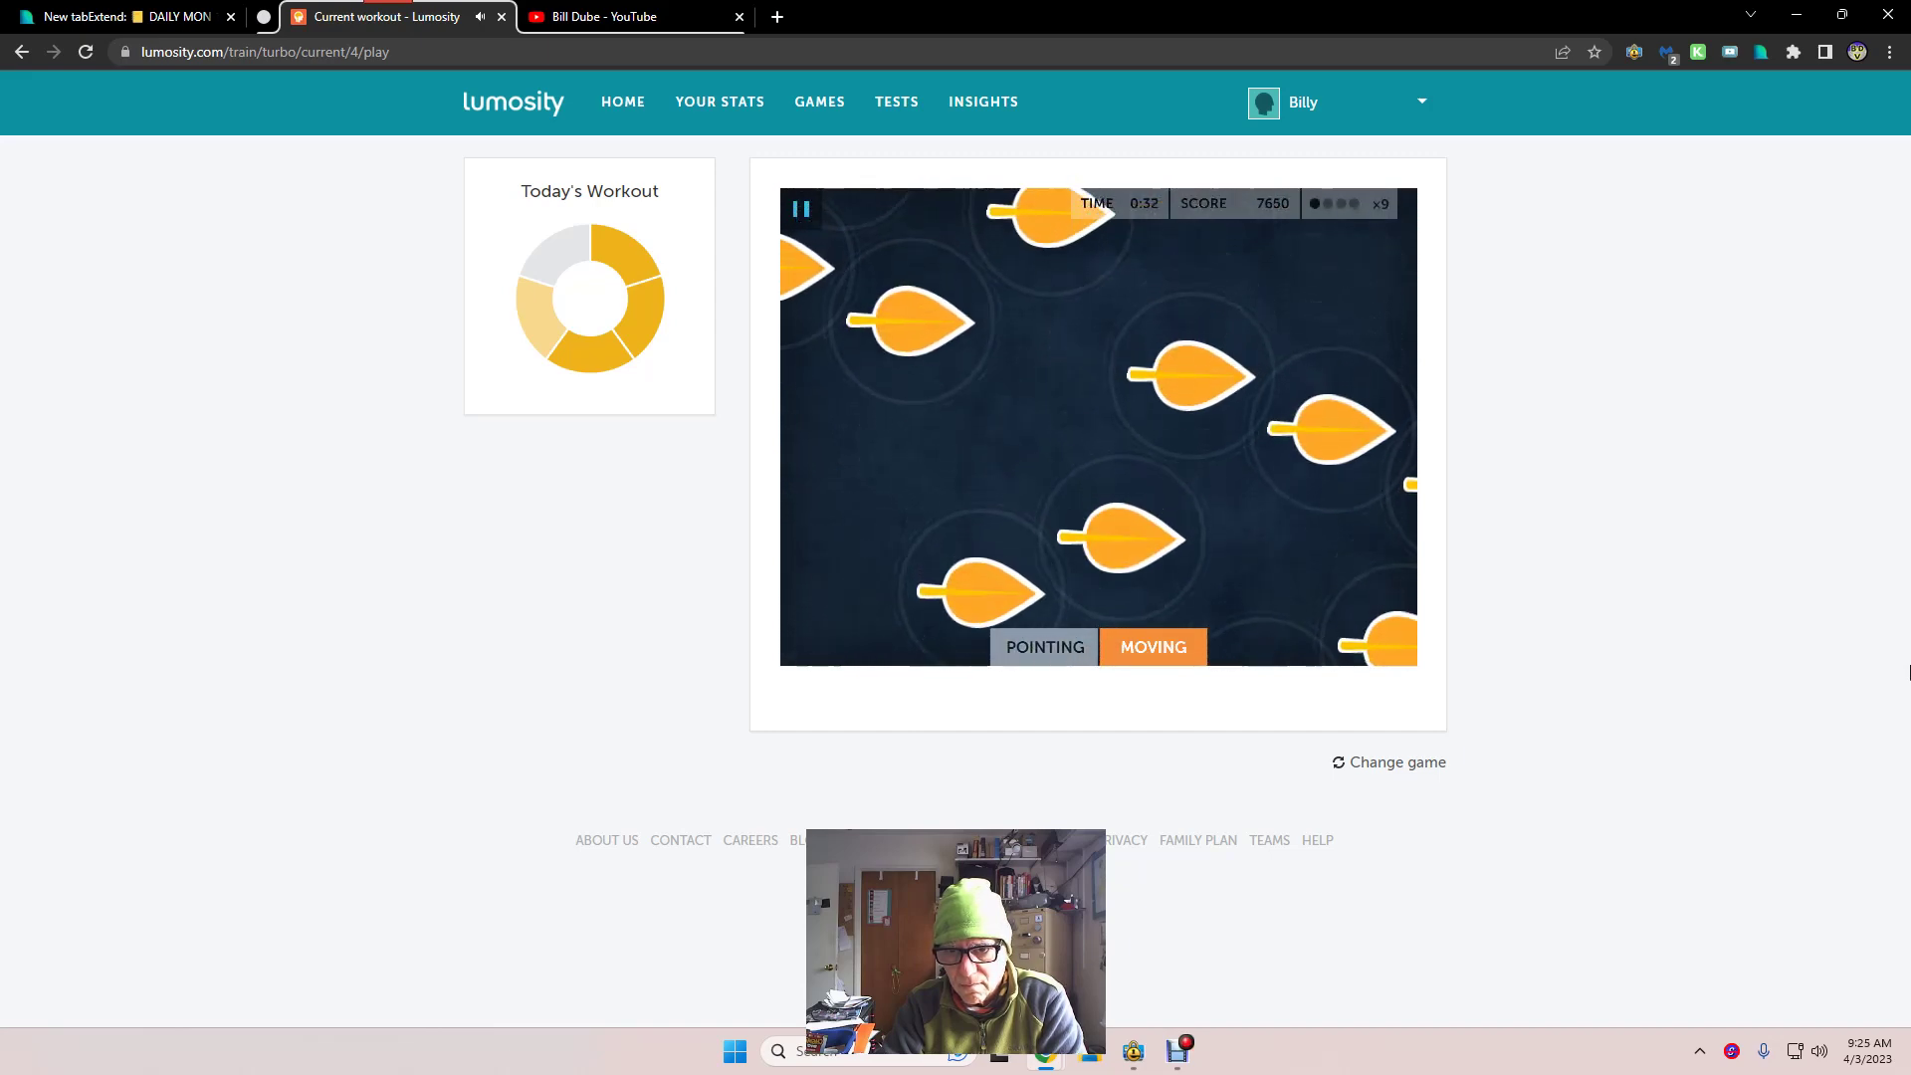
{"action": "key", "text": "Right"}
{"action": "key", "text": "Up"}
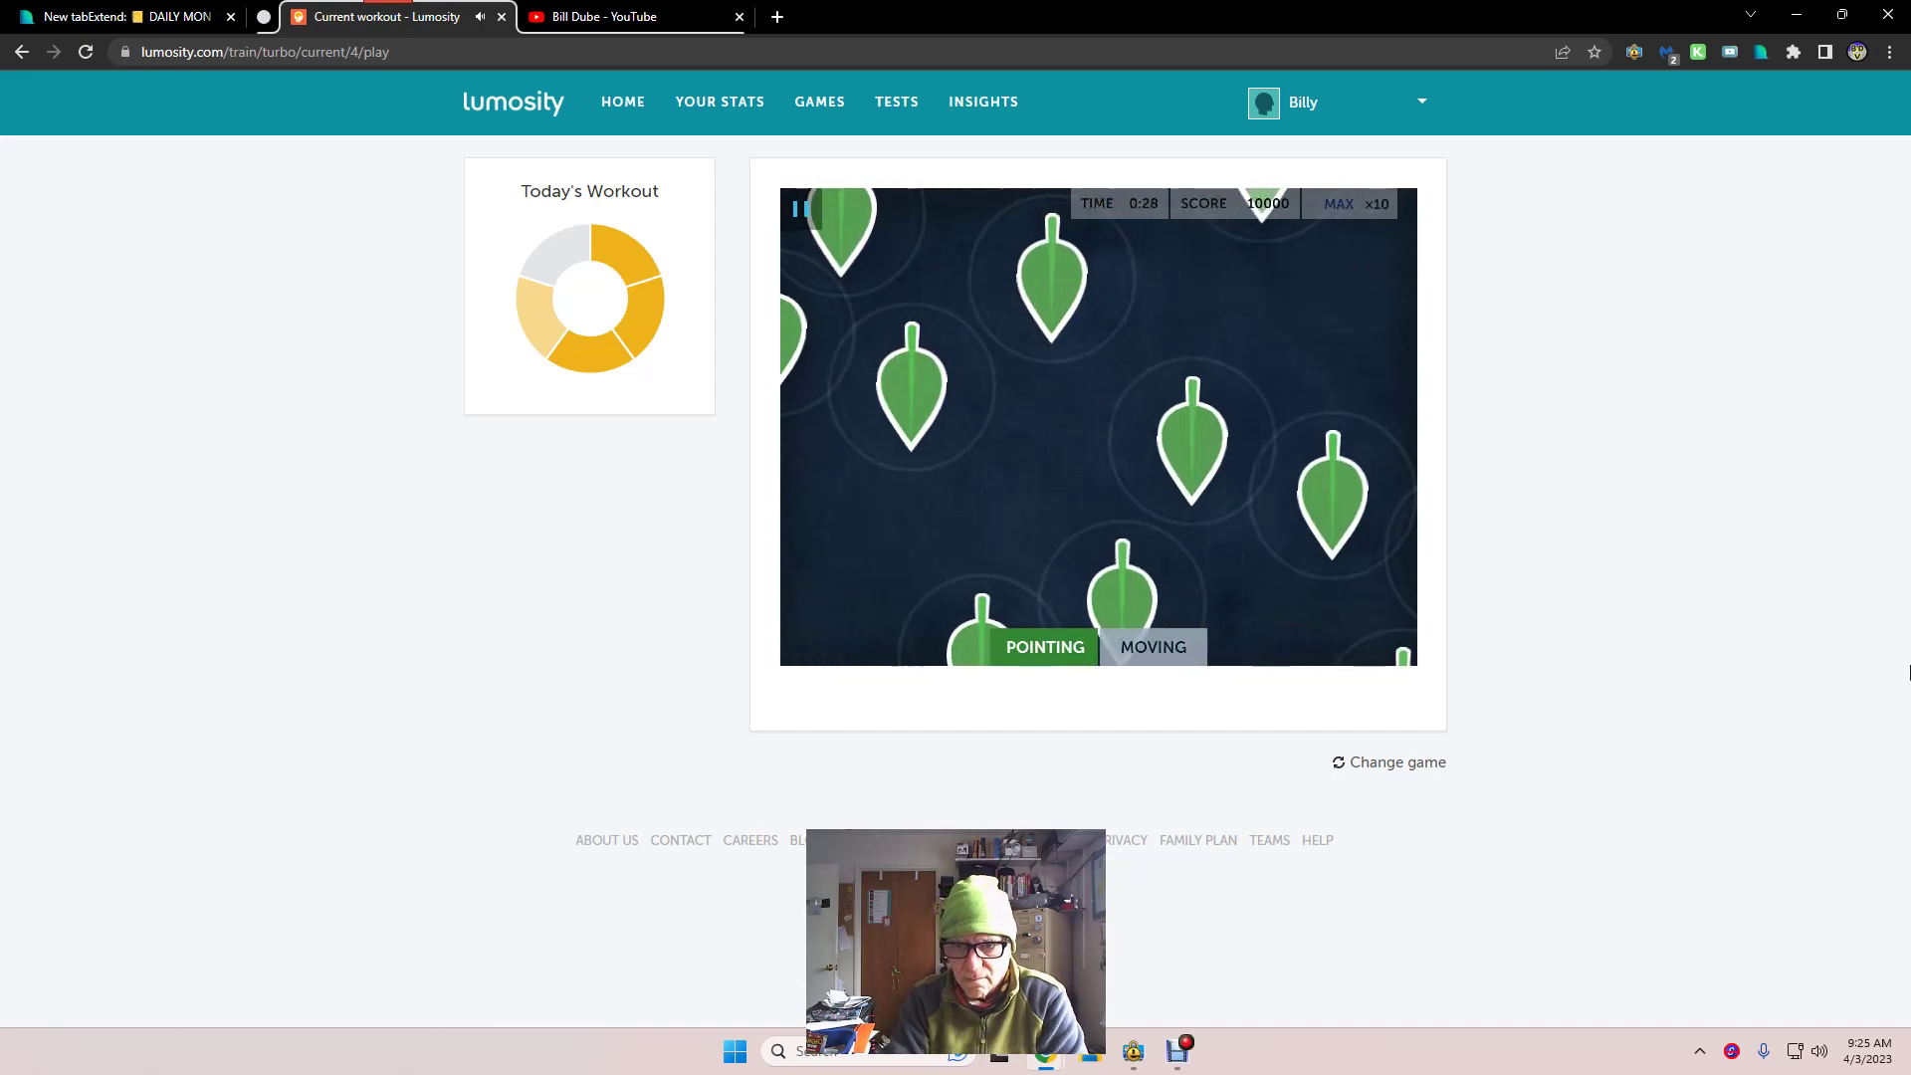
{"action": "key", "text": "Down"}
{"action": "key", "text": "Right"}
{"action": "key", "text": "Down"}
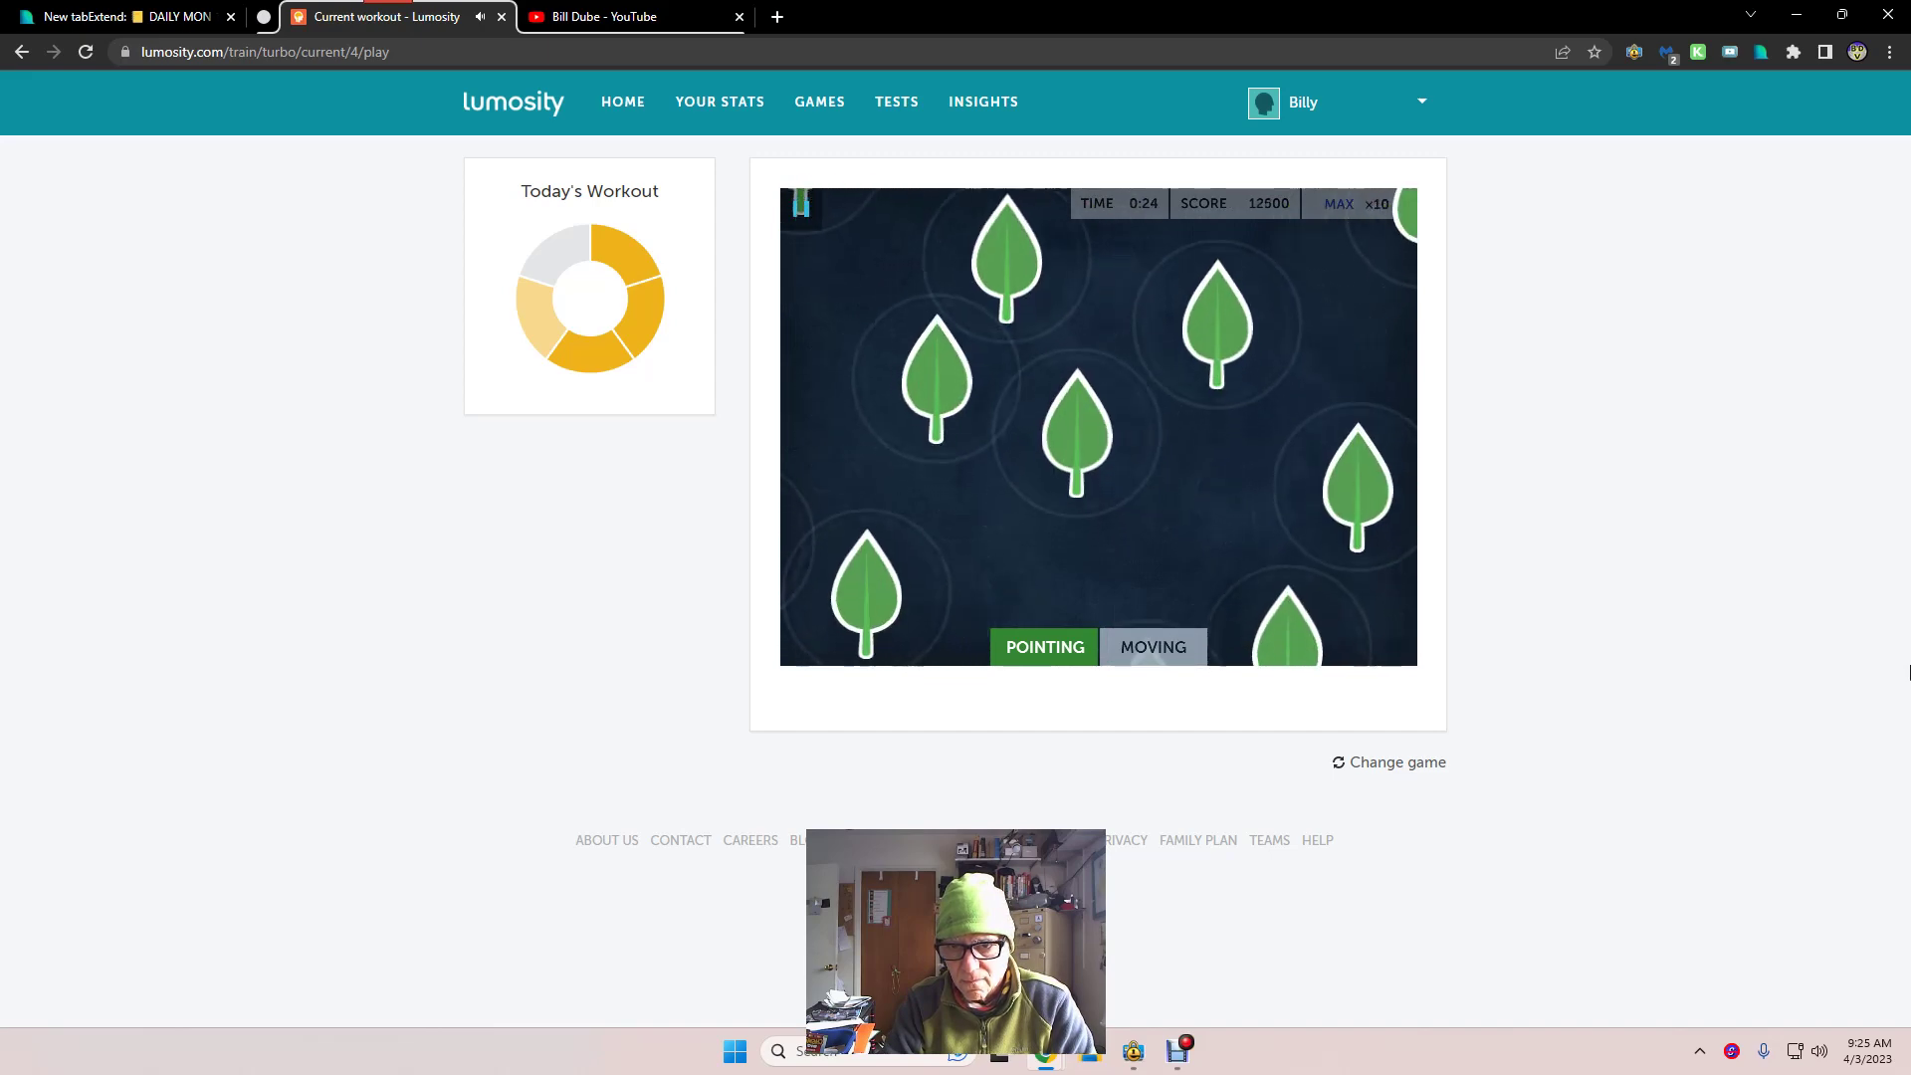
{"action": "key", "text": "Up"}
{"action": "key", "text": "Right"}
{"action": "key", "text": "Down"}
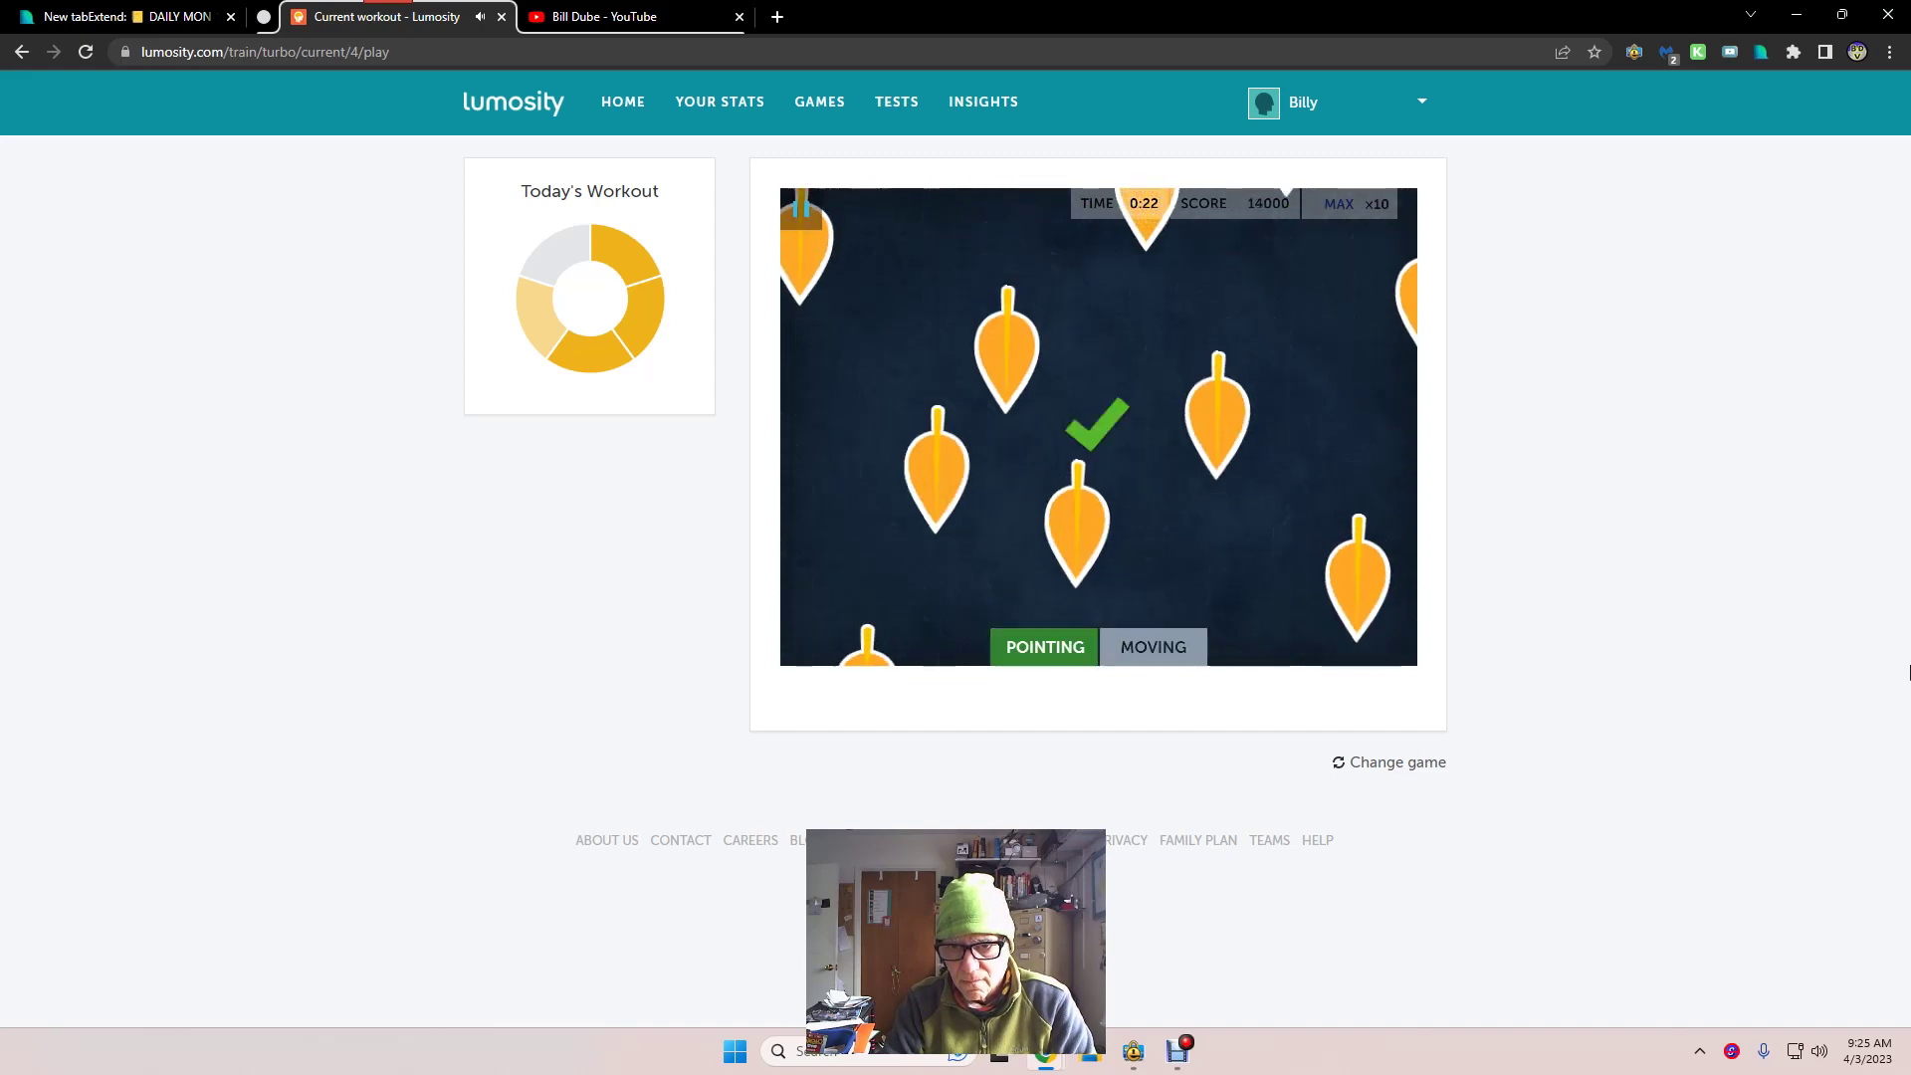
{"action": "key", "text": "Down"}
{"action": "key", "text": "Up"}
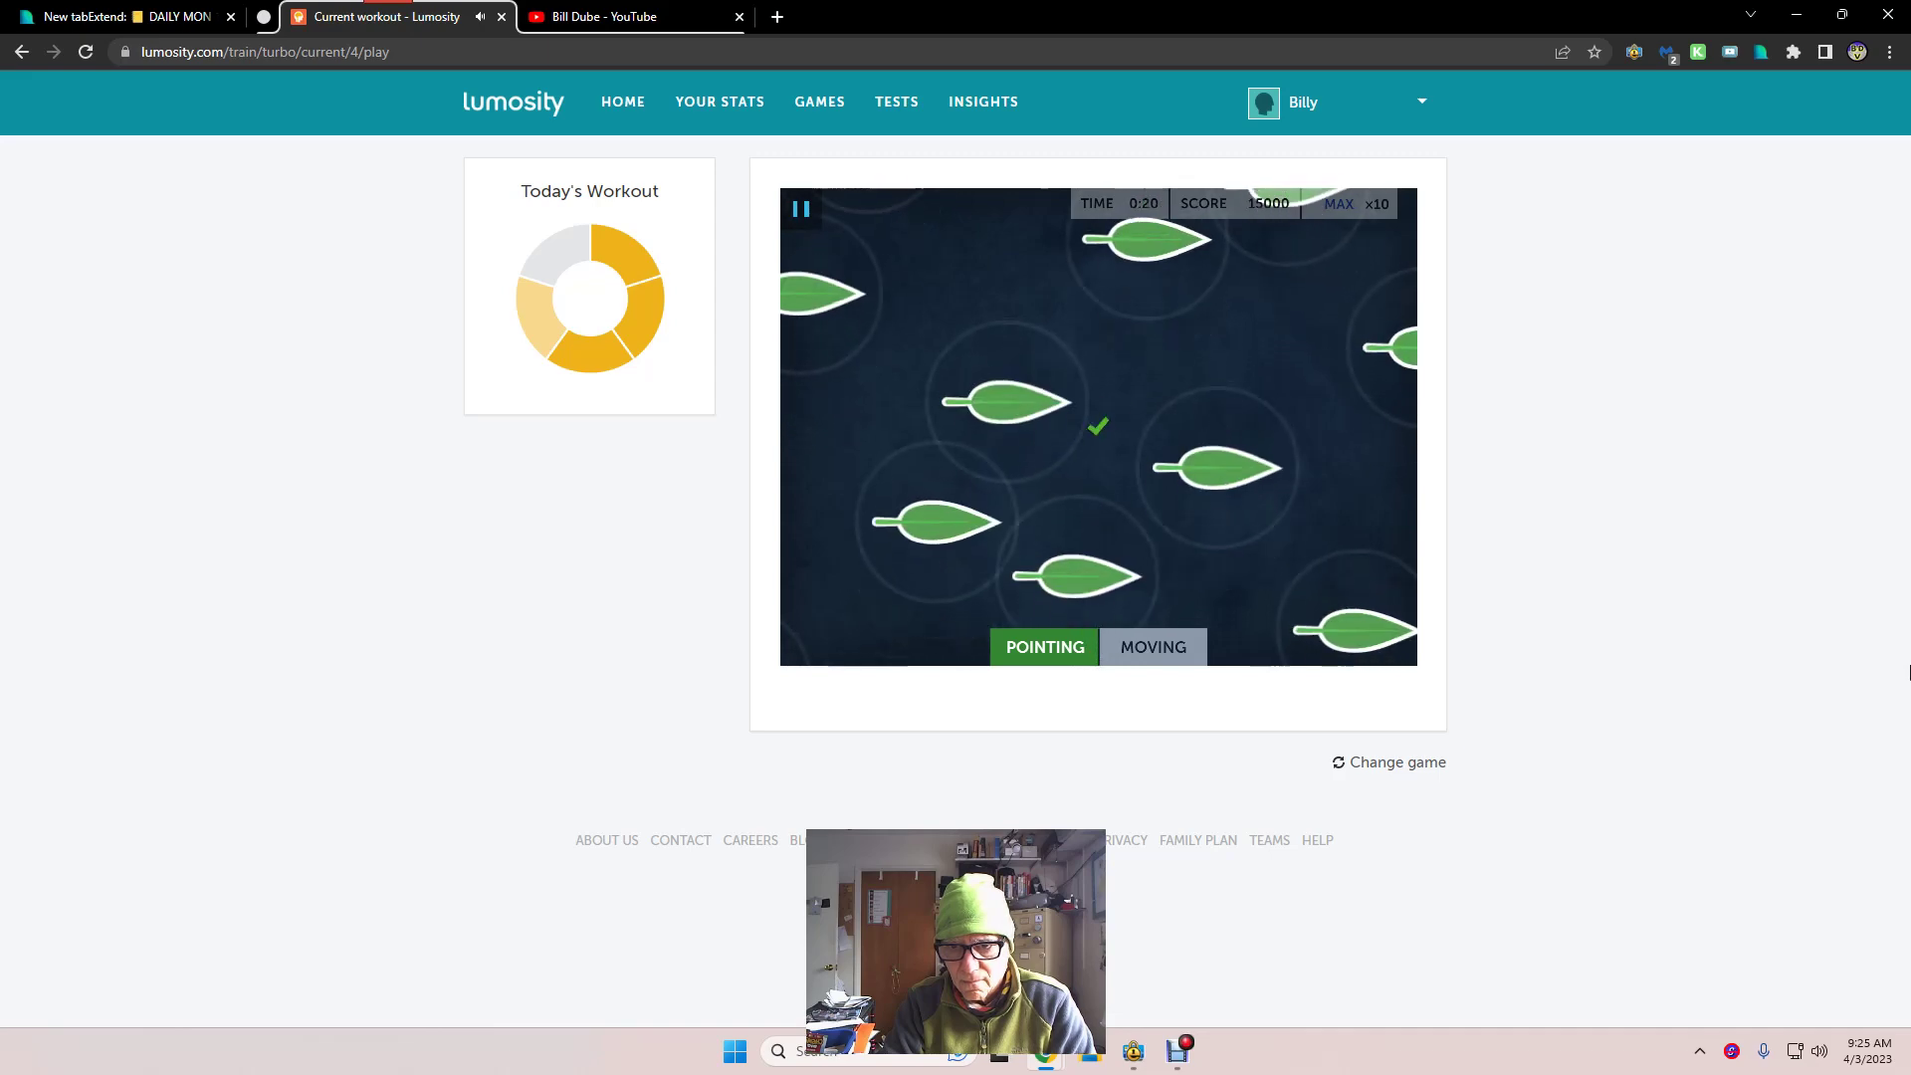
{"action": "key", "text": "Right"}
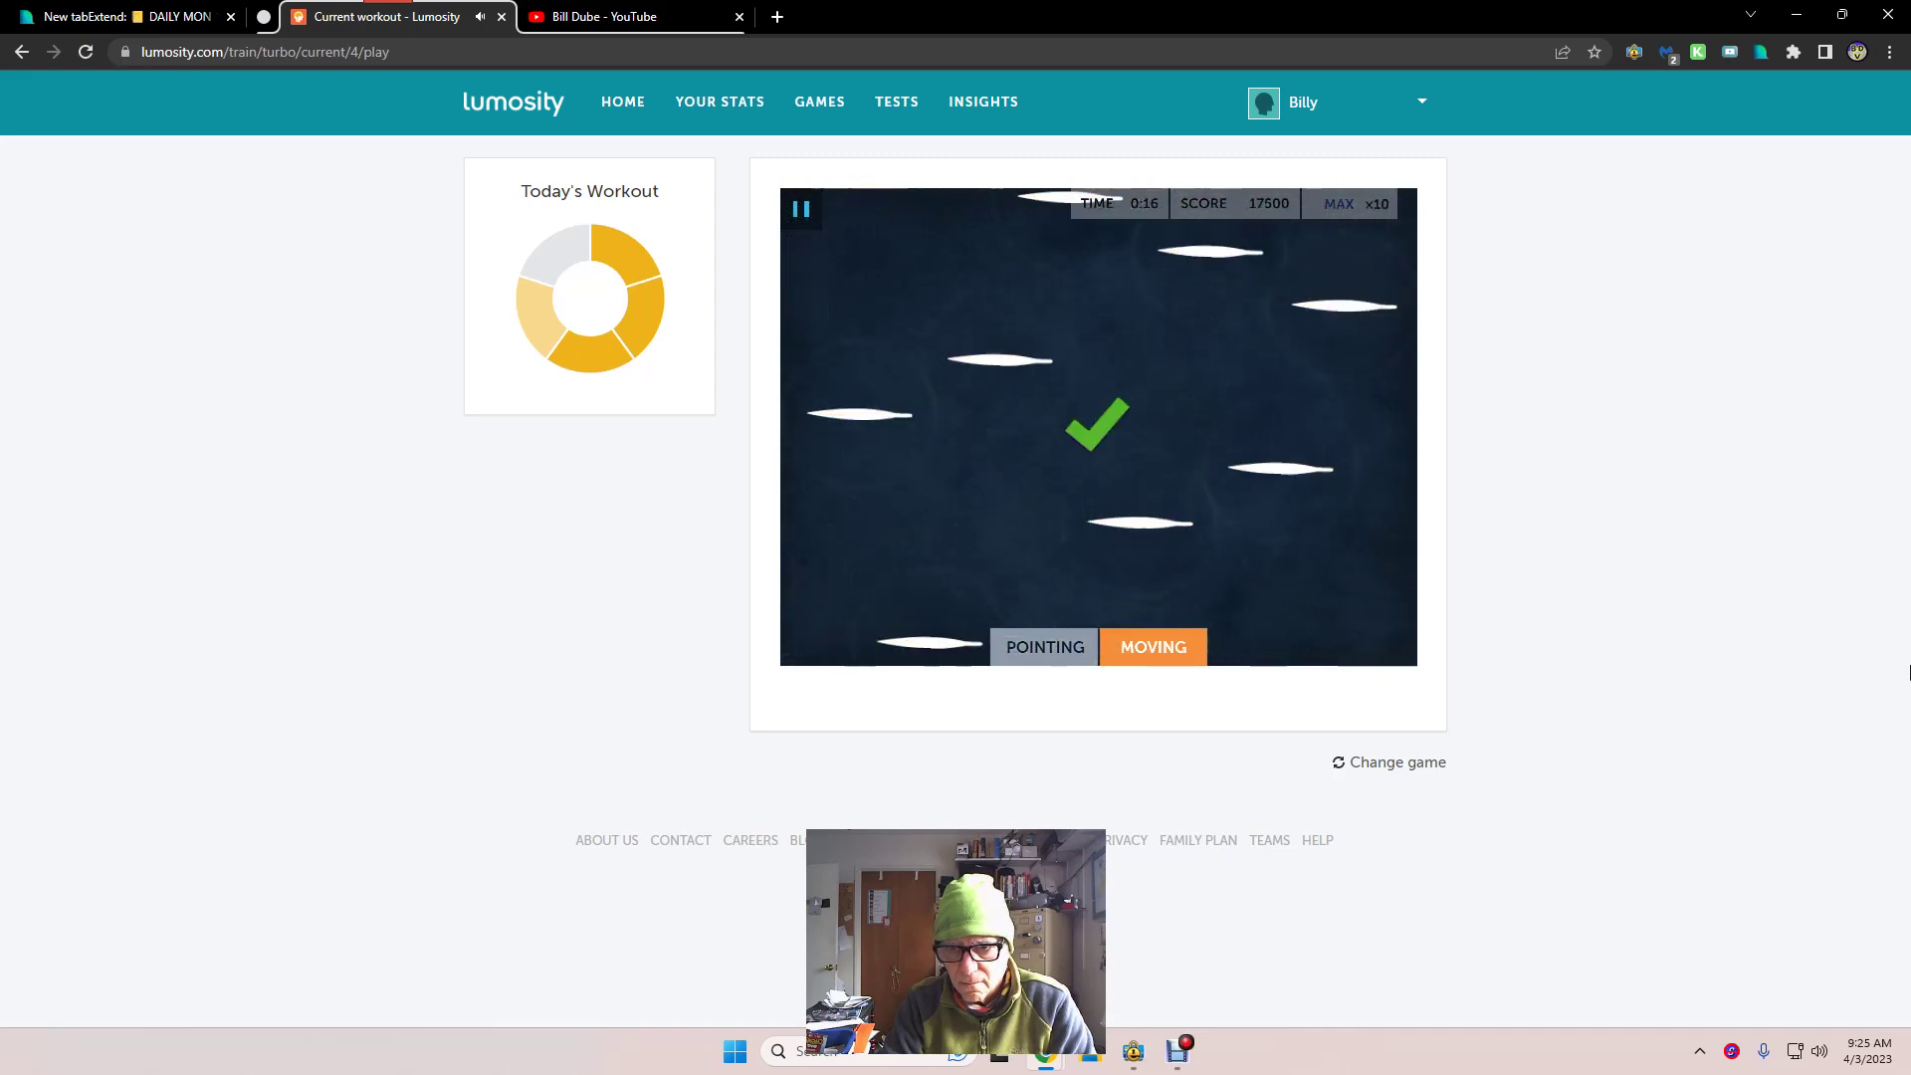
{"action": "key", "text": "Left"}
{"action": "key", "text": "Down"}
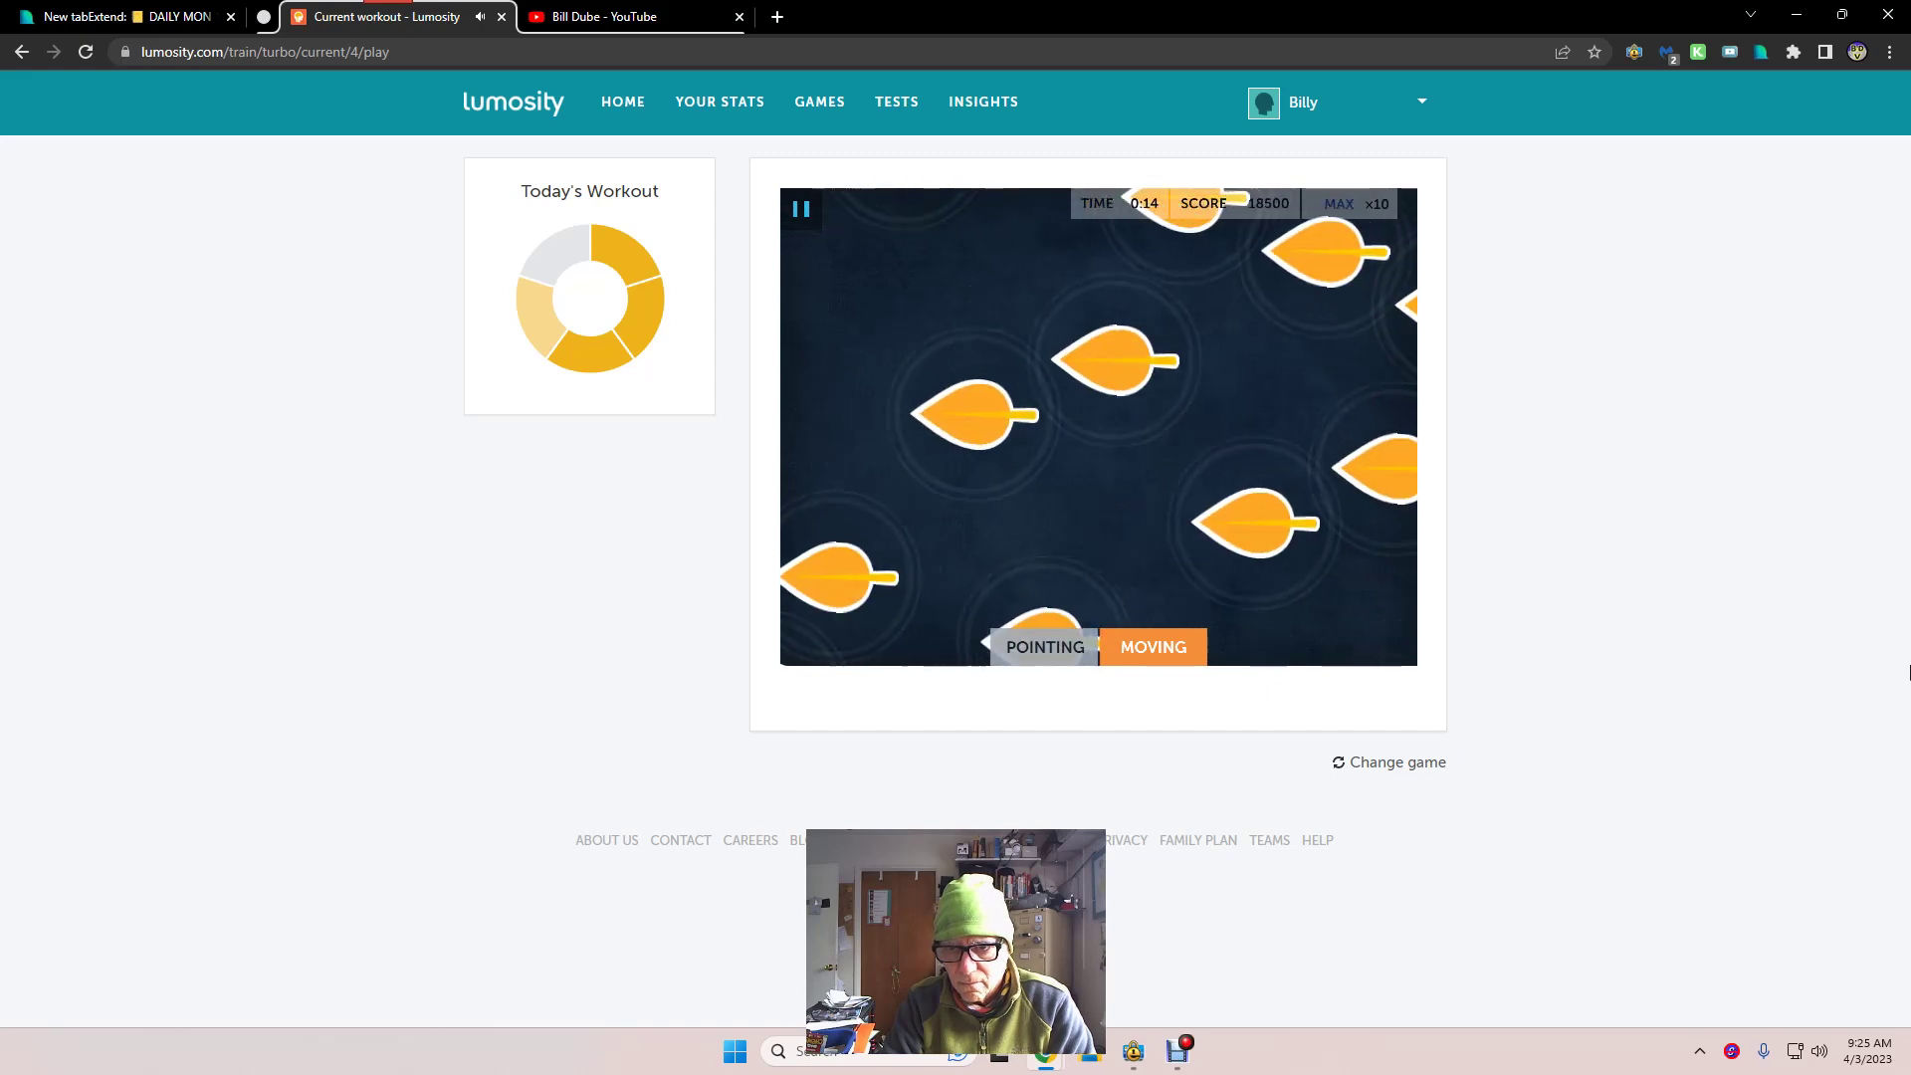
{"action": "key", "text": "Right"}
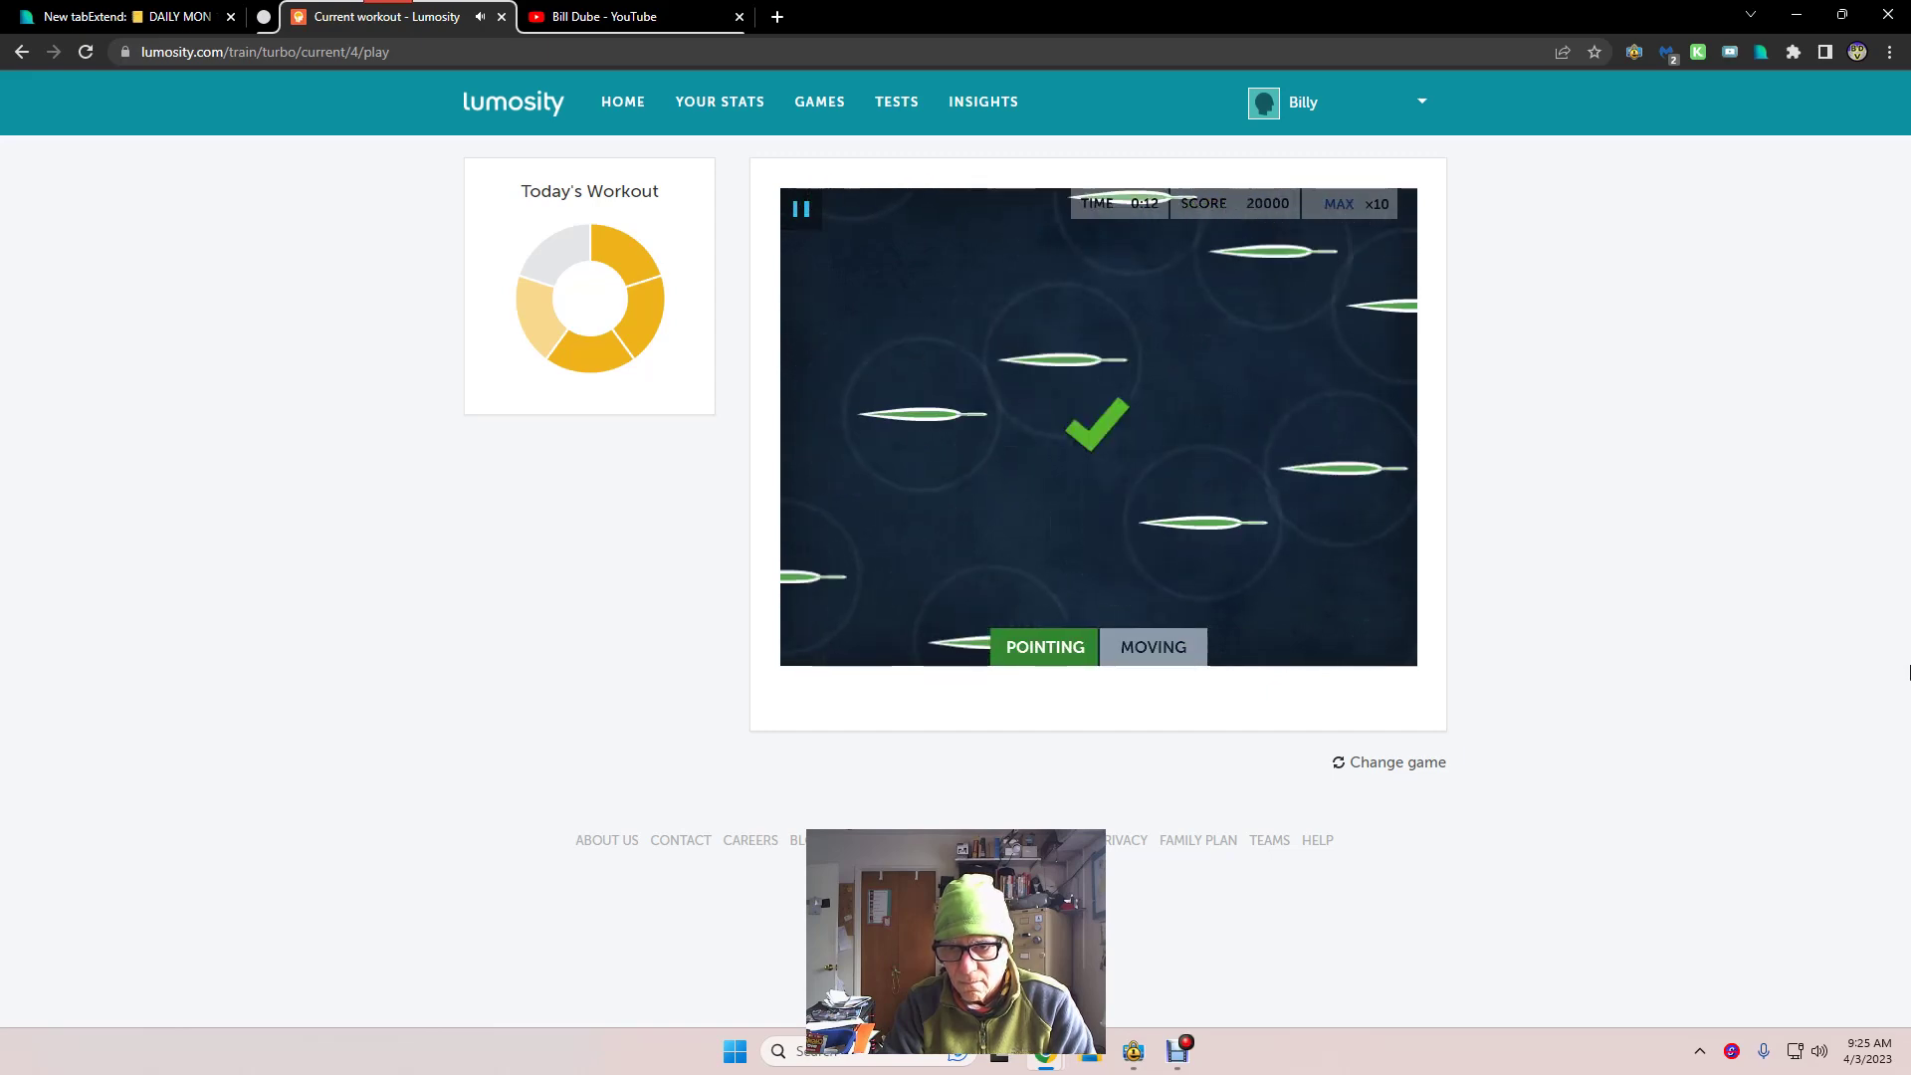
{"action": "key", "text": "Left"}
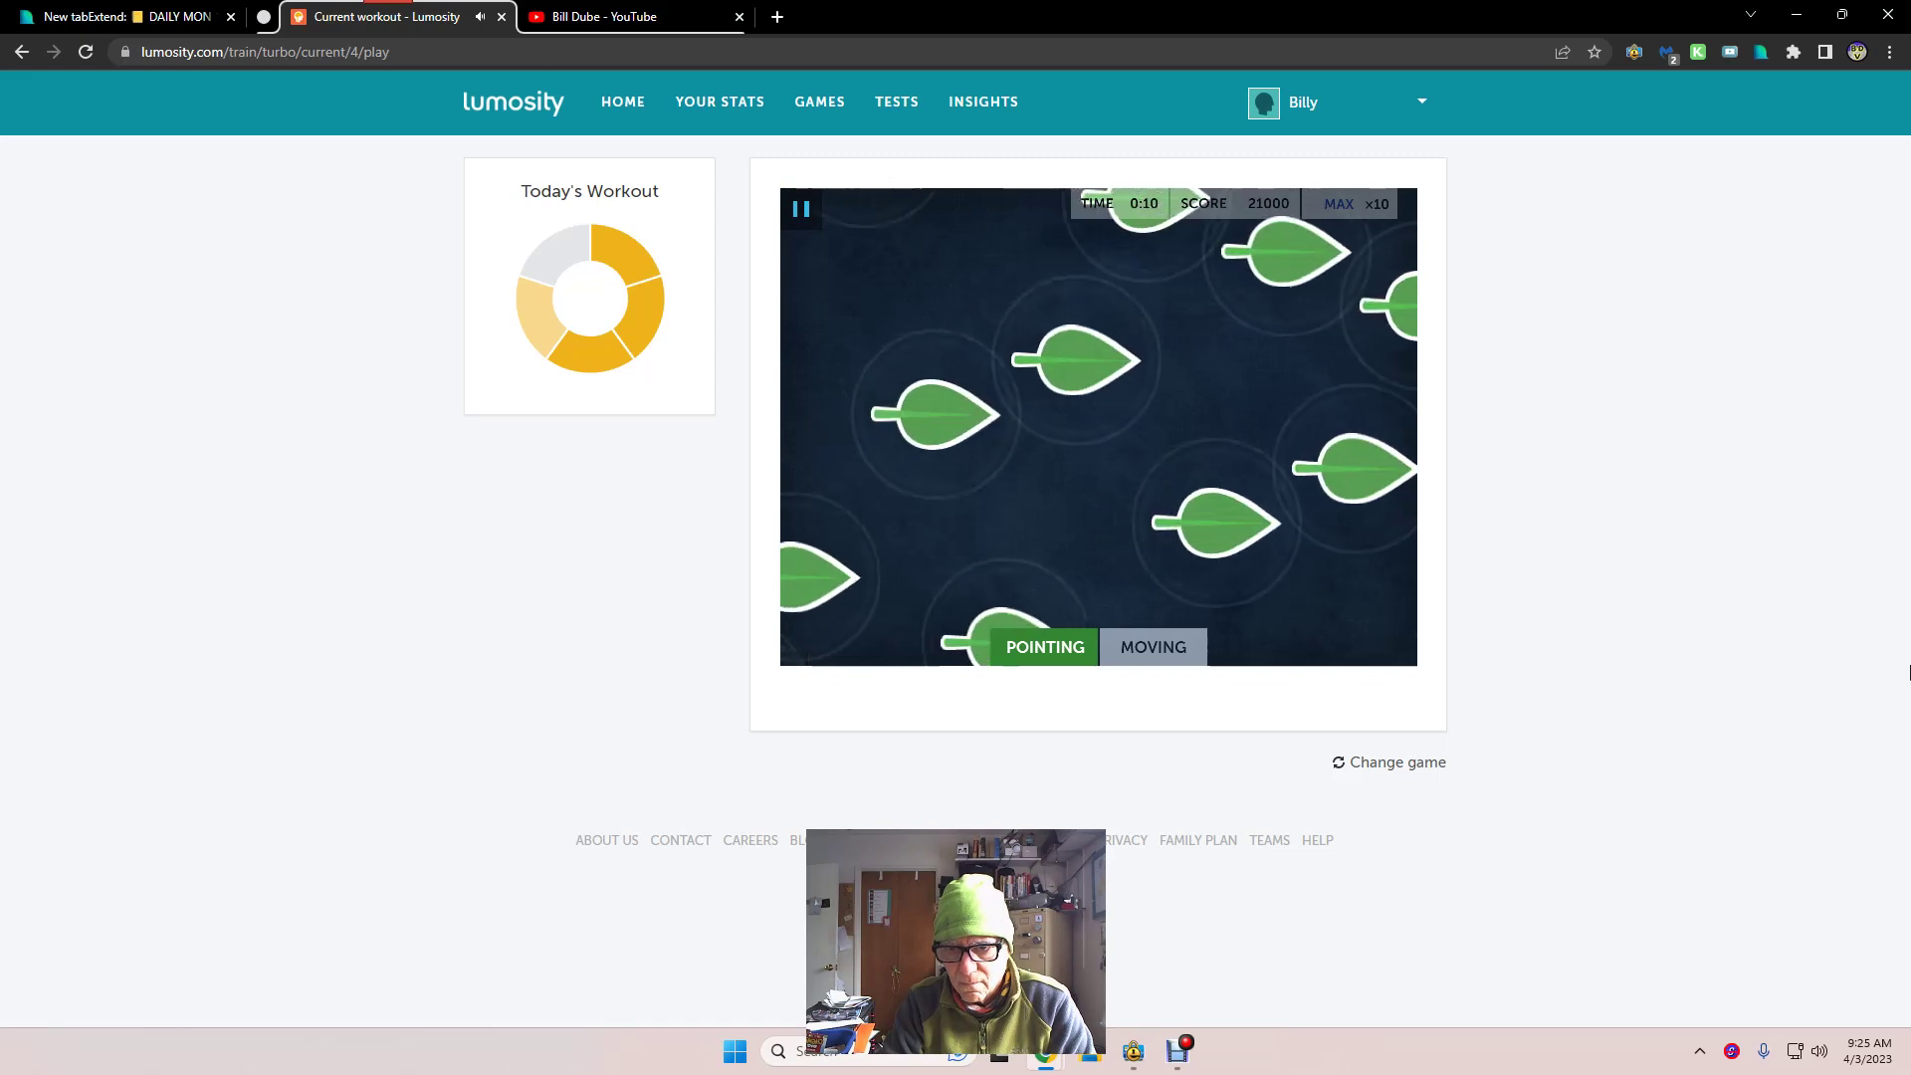
{"action": "key", "text": "Down"}
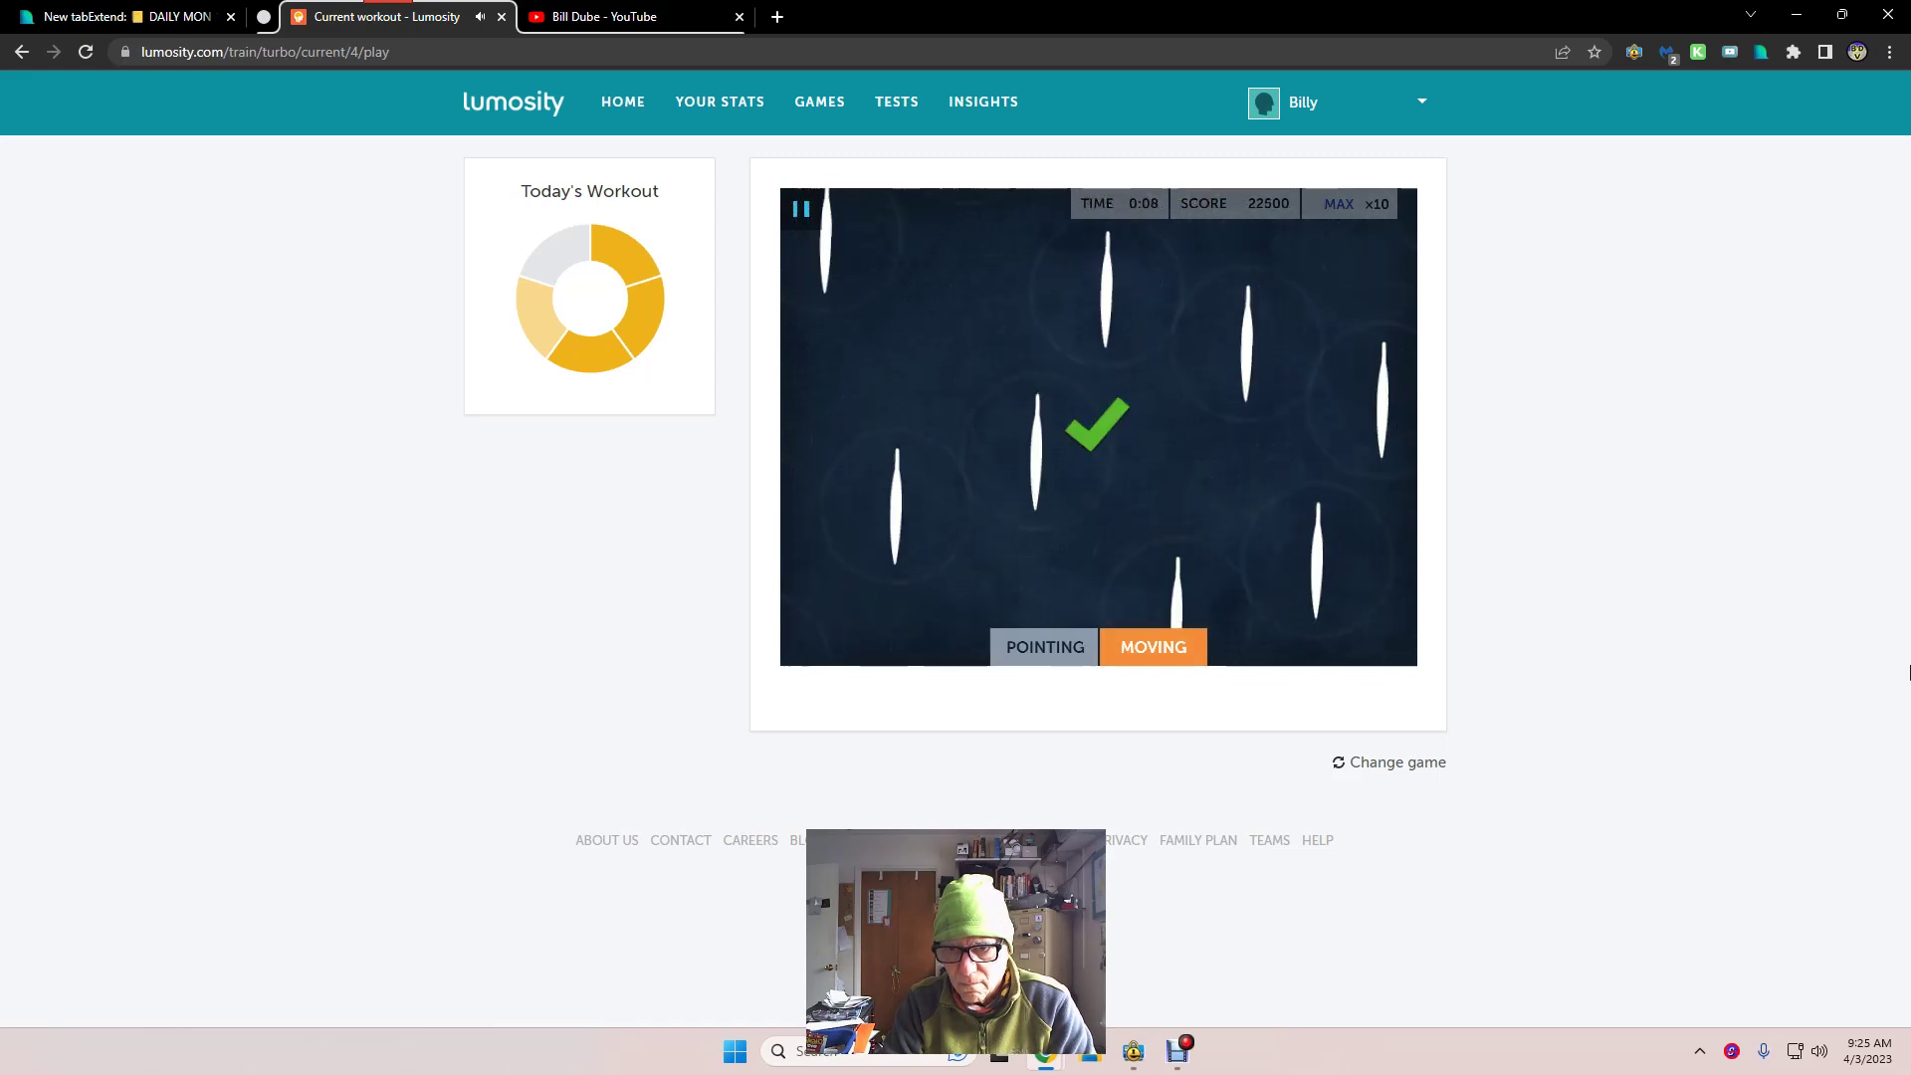
{"action": "key", "text": "Down"}
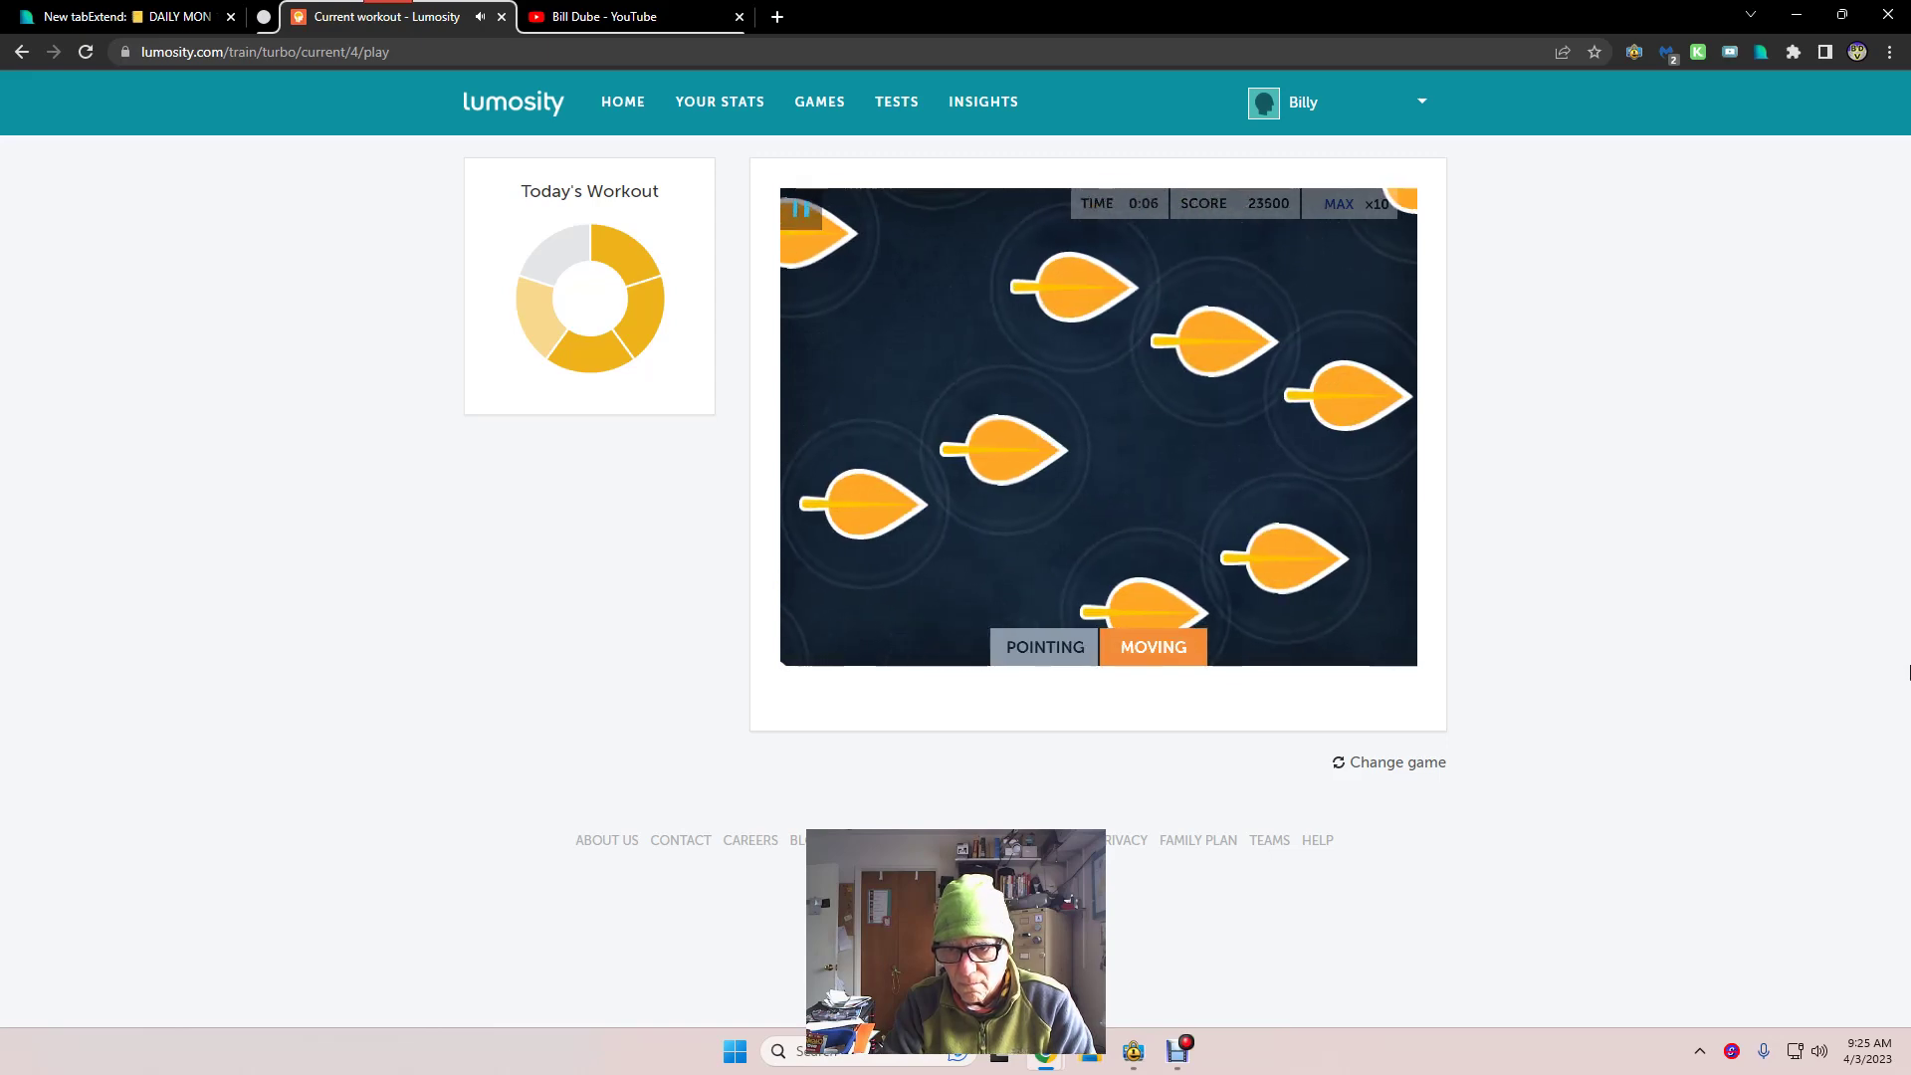
{"action": "key", "text": "Left"}
{"action": "key", "text": "Right"}
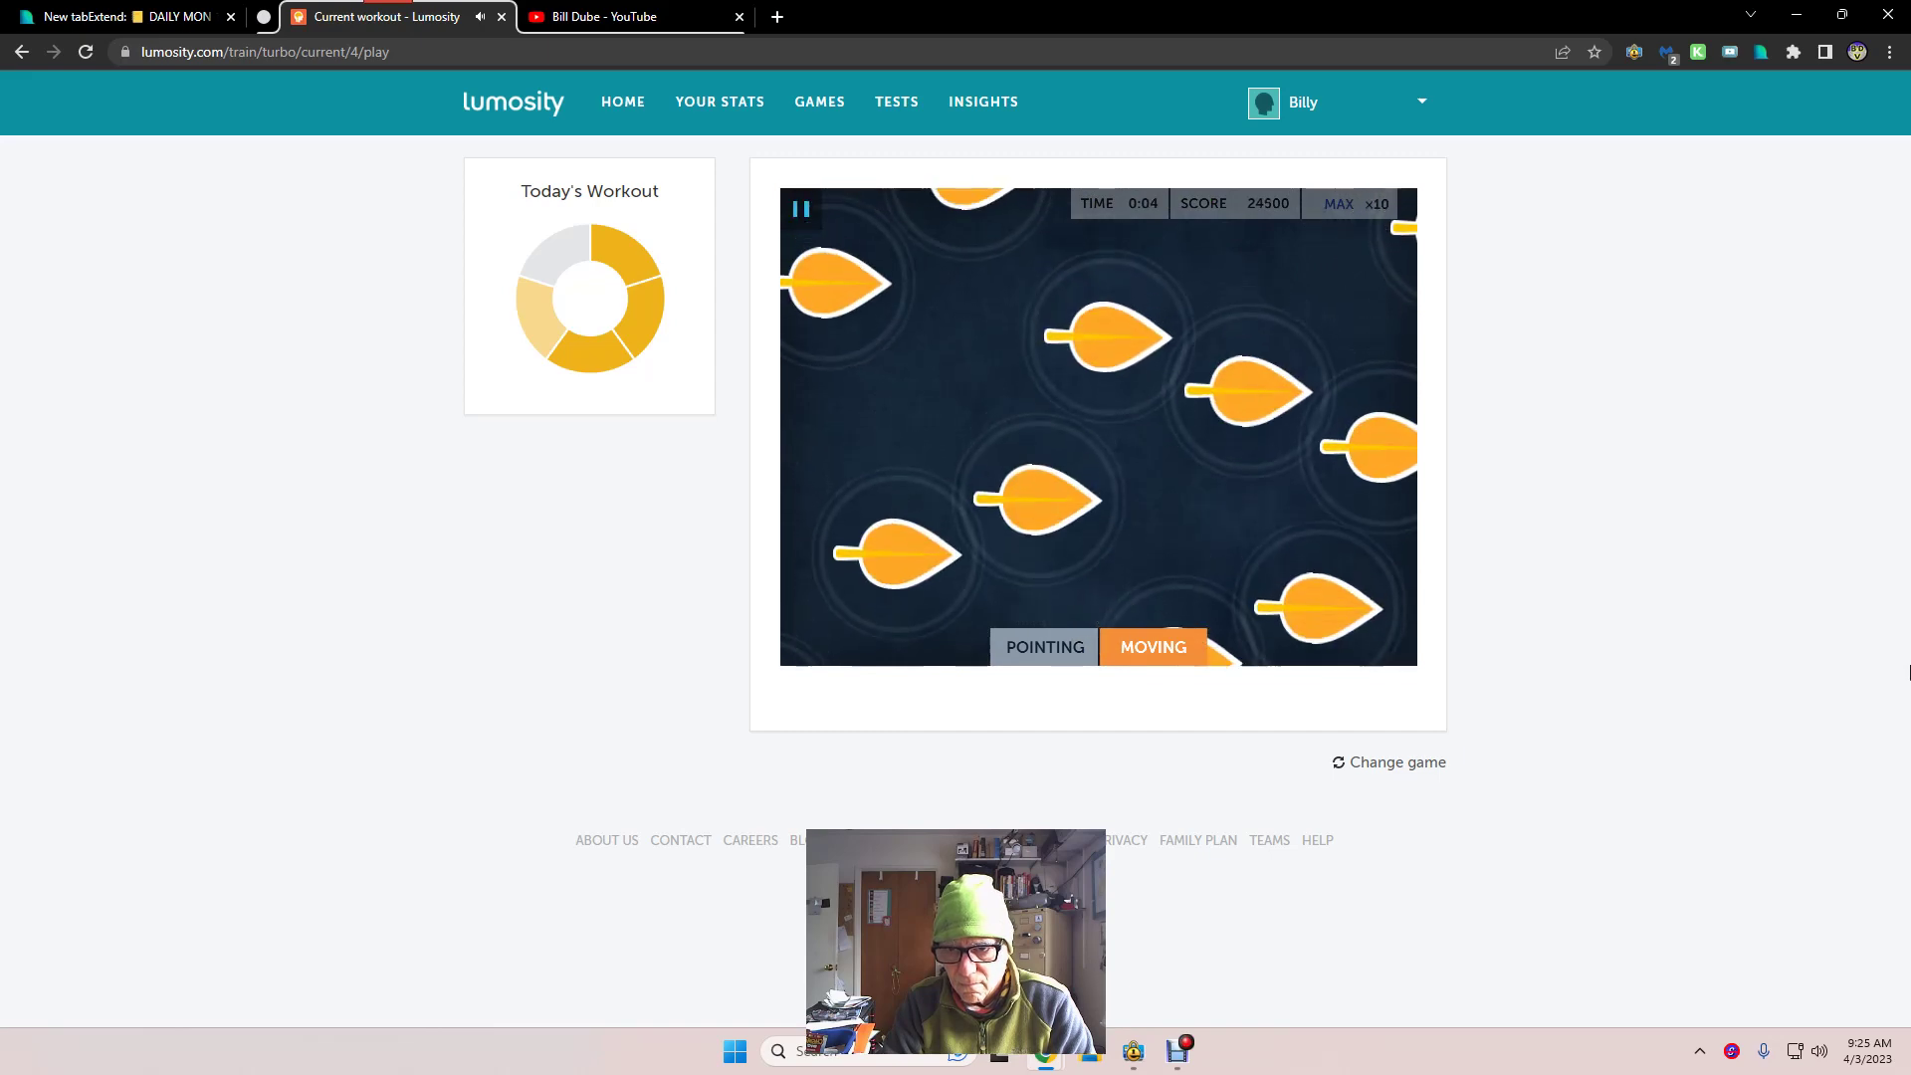
{"action": "key", "text": "Down"}
{"action": "key", "text": "Down"}
{"action": "key", "text": "Down"}
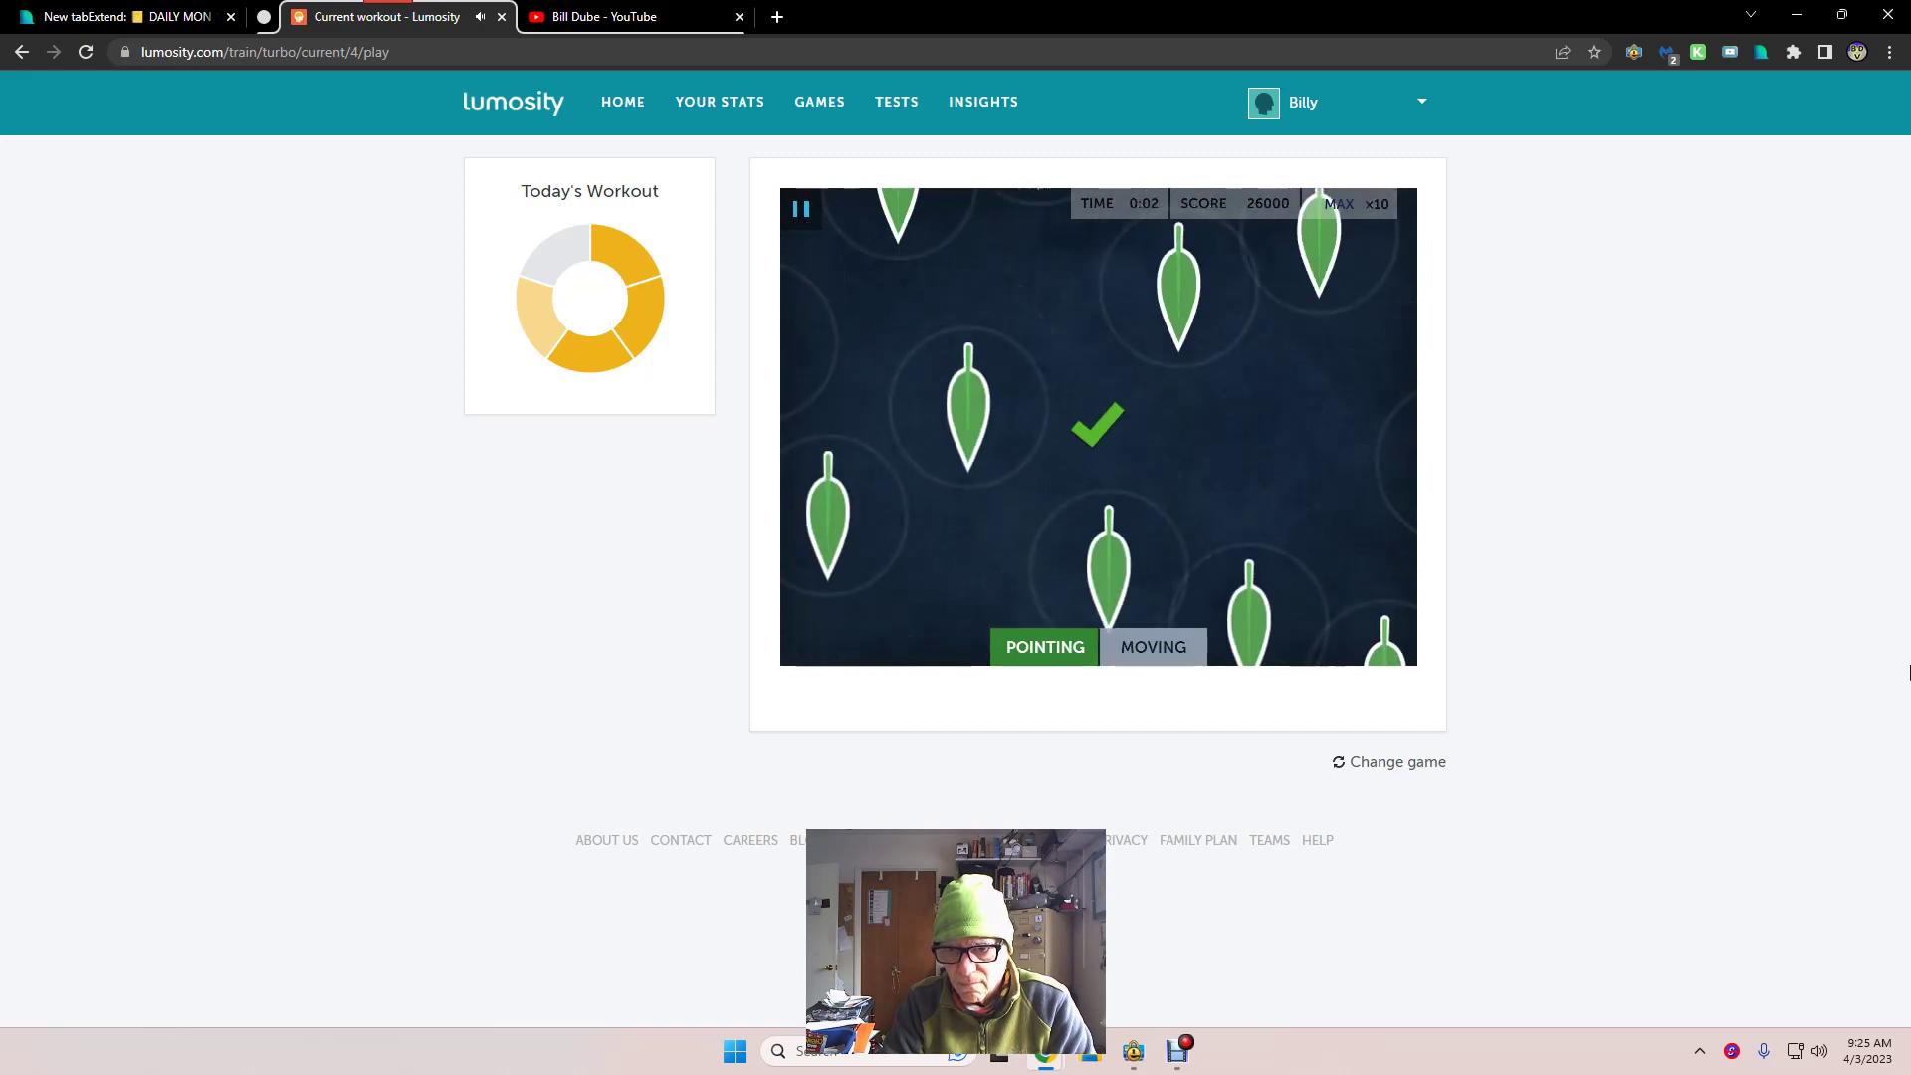
{"action": "key", "text": "Down"}
{"action": "key", "text": "Up"}
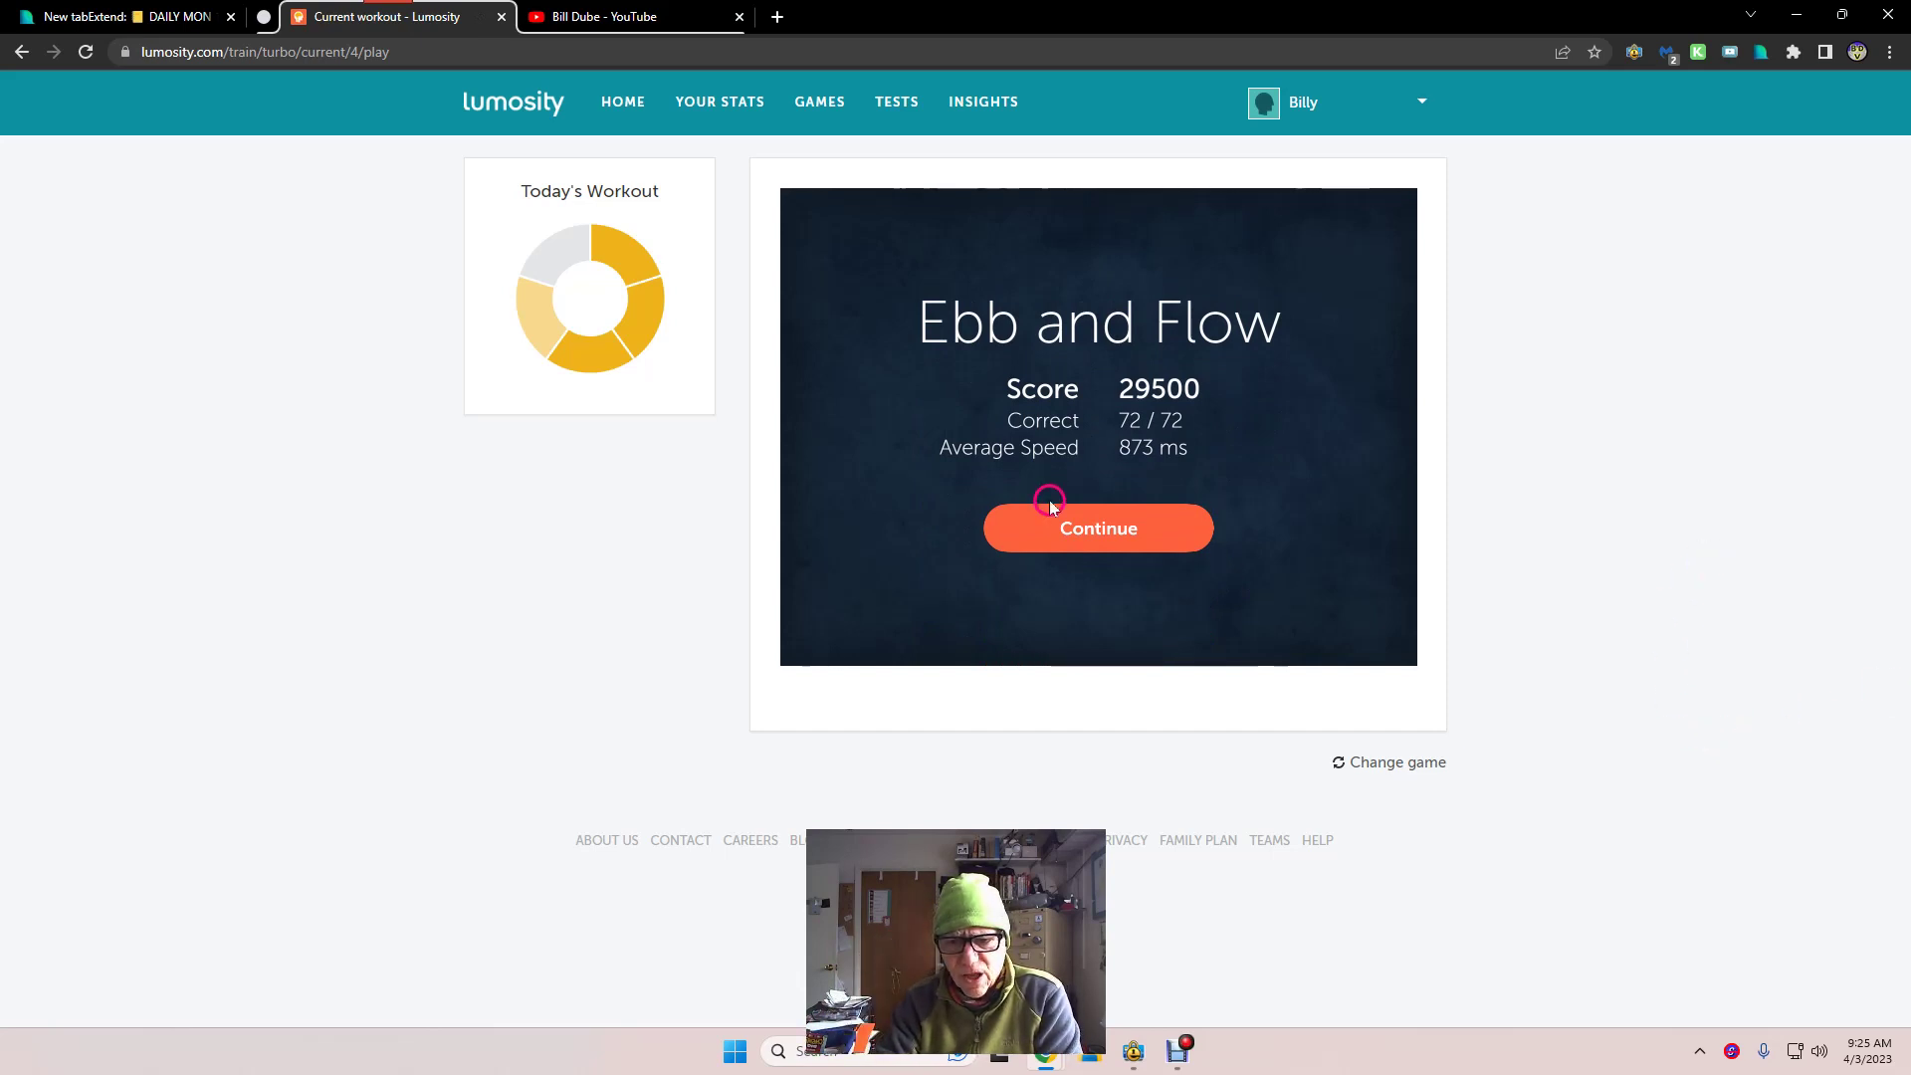
{"action": "left_click", "coordinate": [1063, 526]}
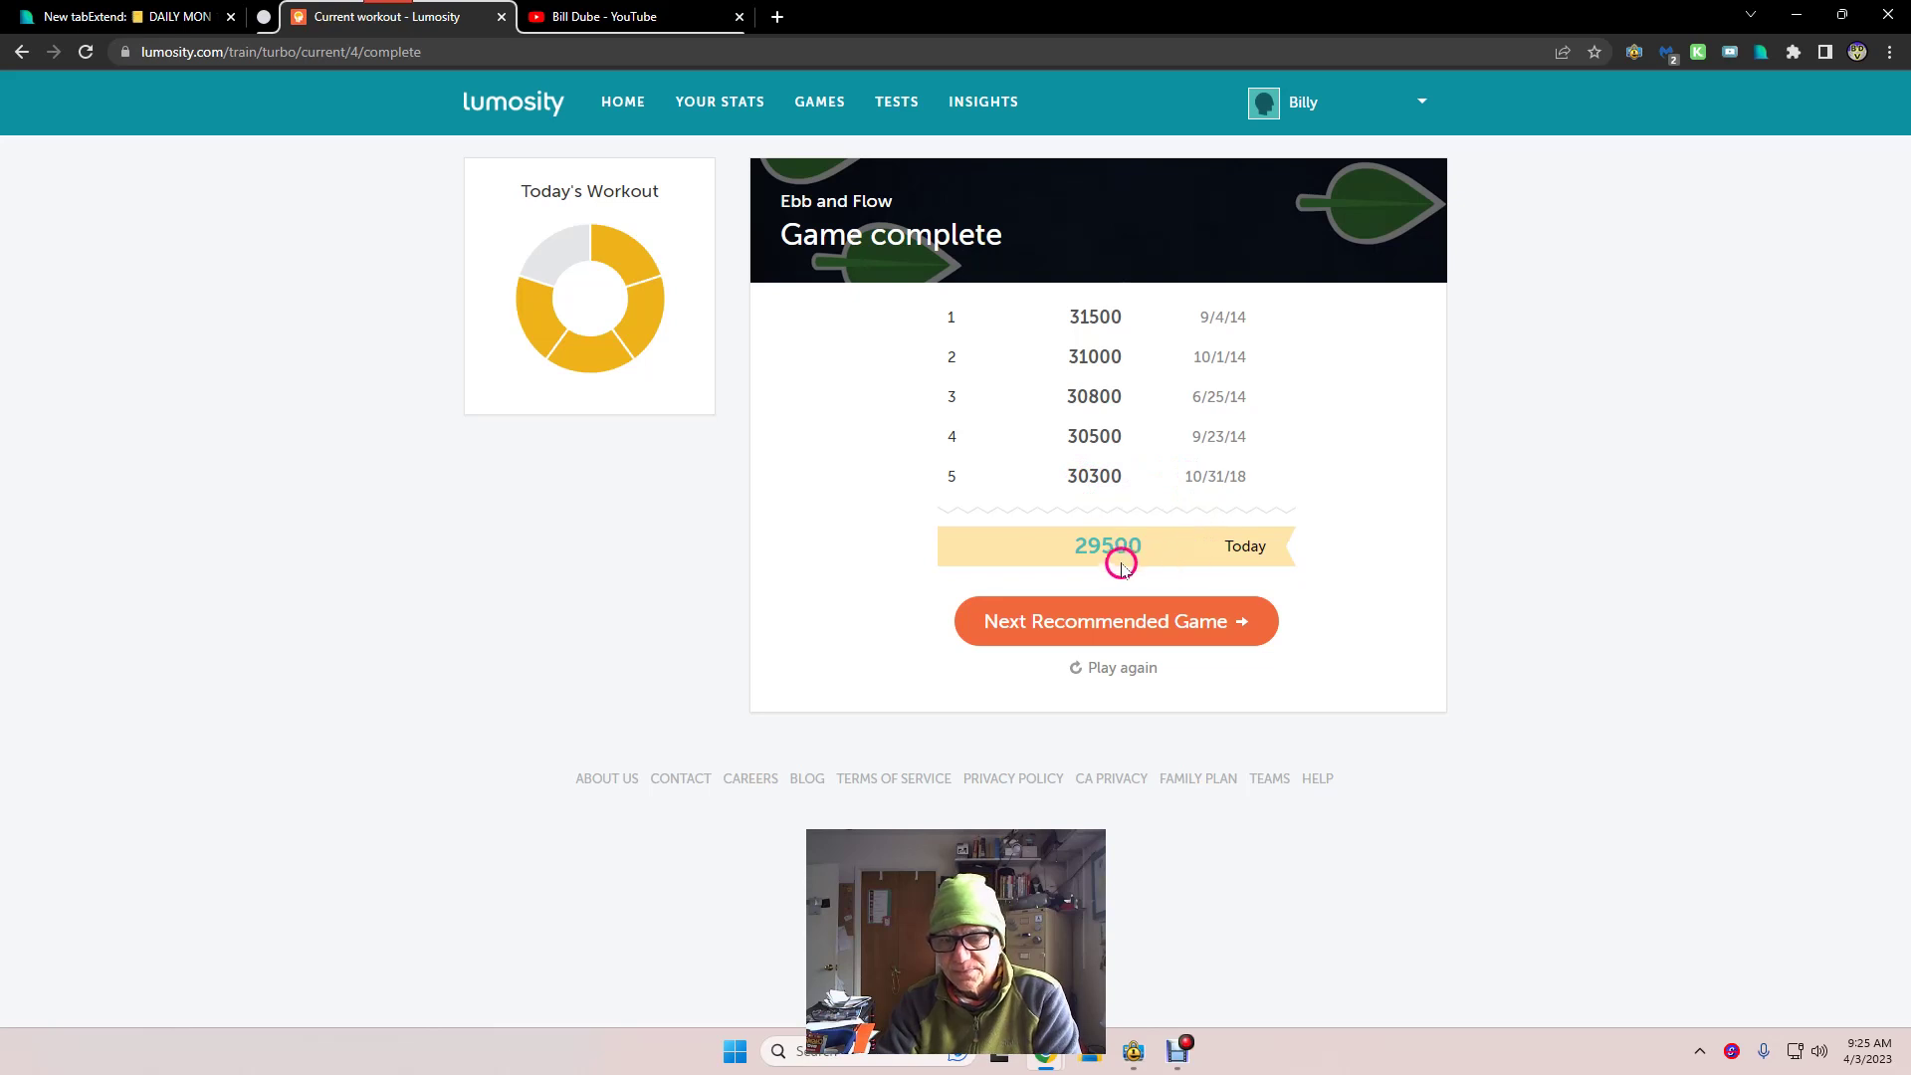
- Move on to Chalkboard Challenge (best score 15600) and start it loading
{"action": "left_click", "coordinate": [1144, 627]}
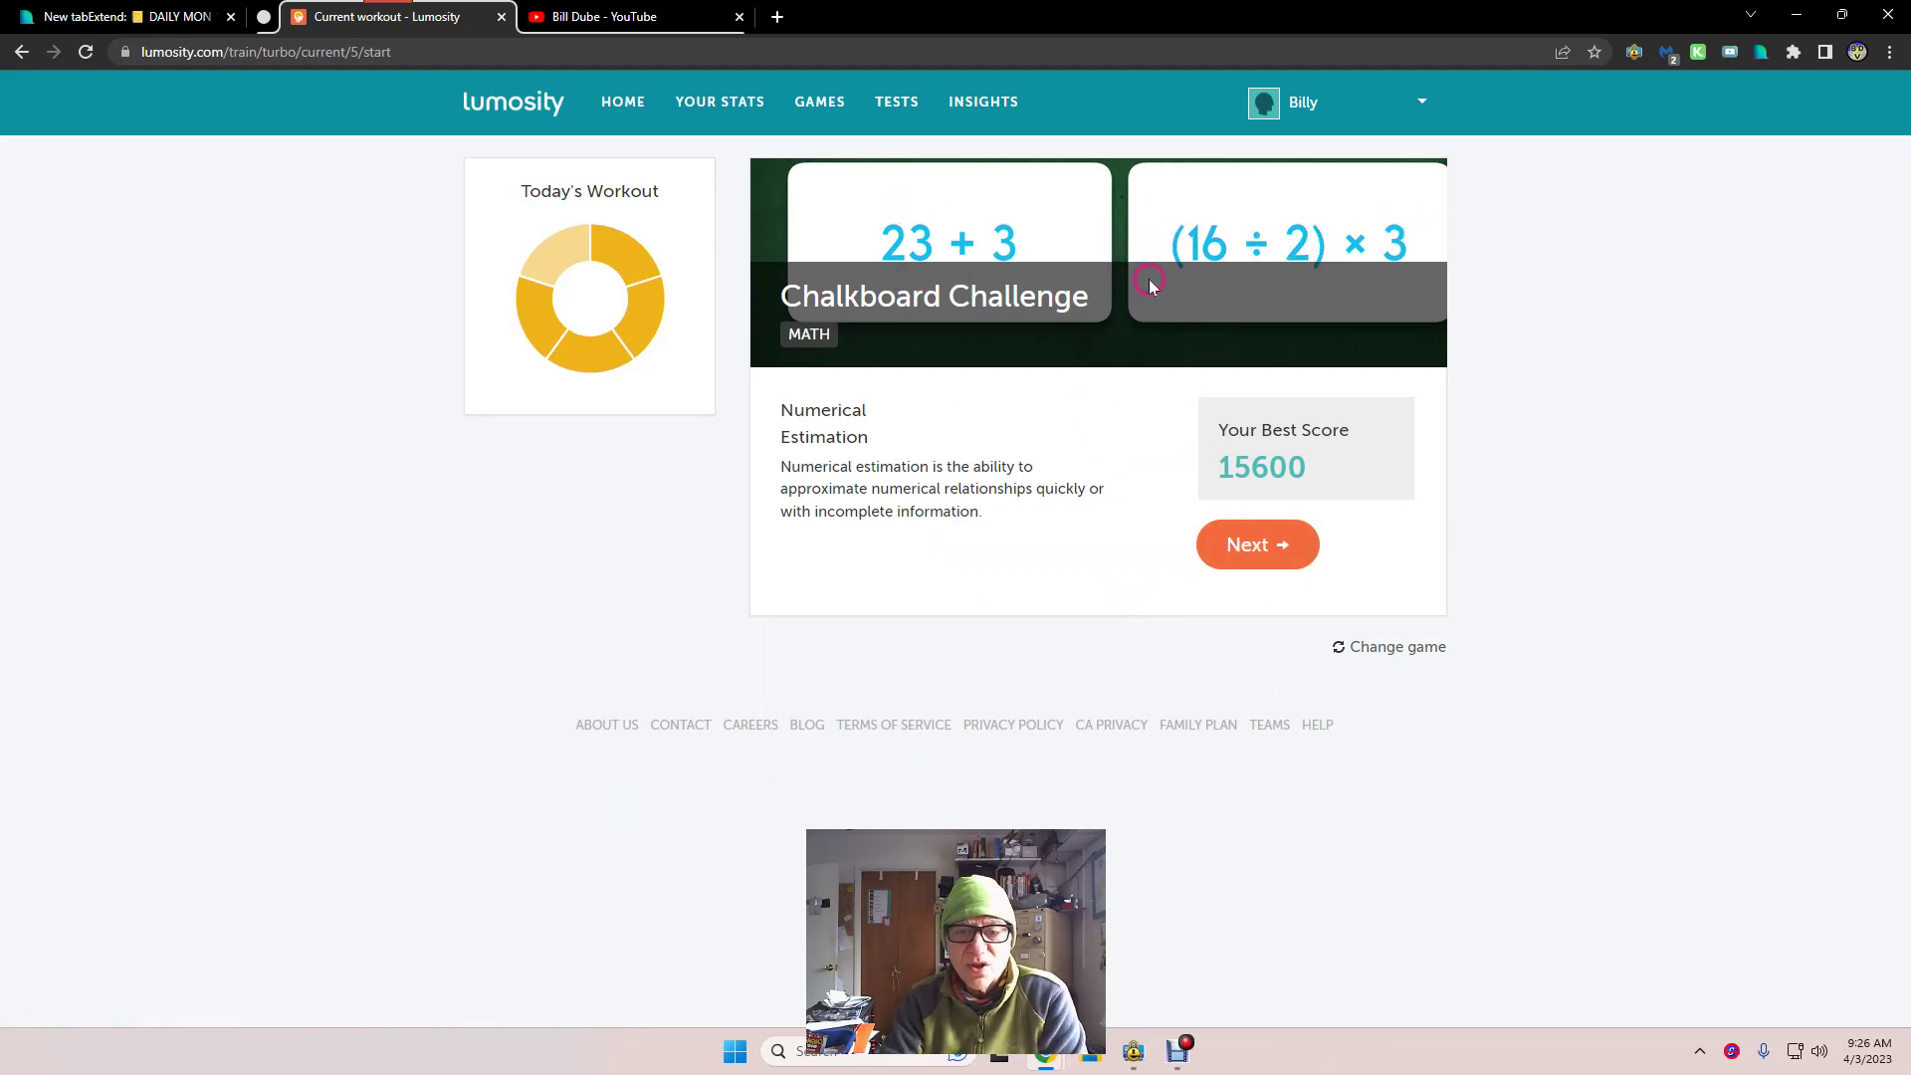
{"action": "left_click", "coordinate": [1175, 248]}
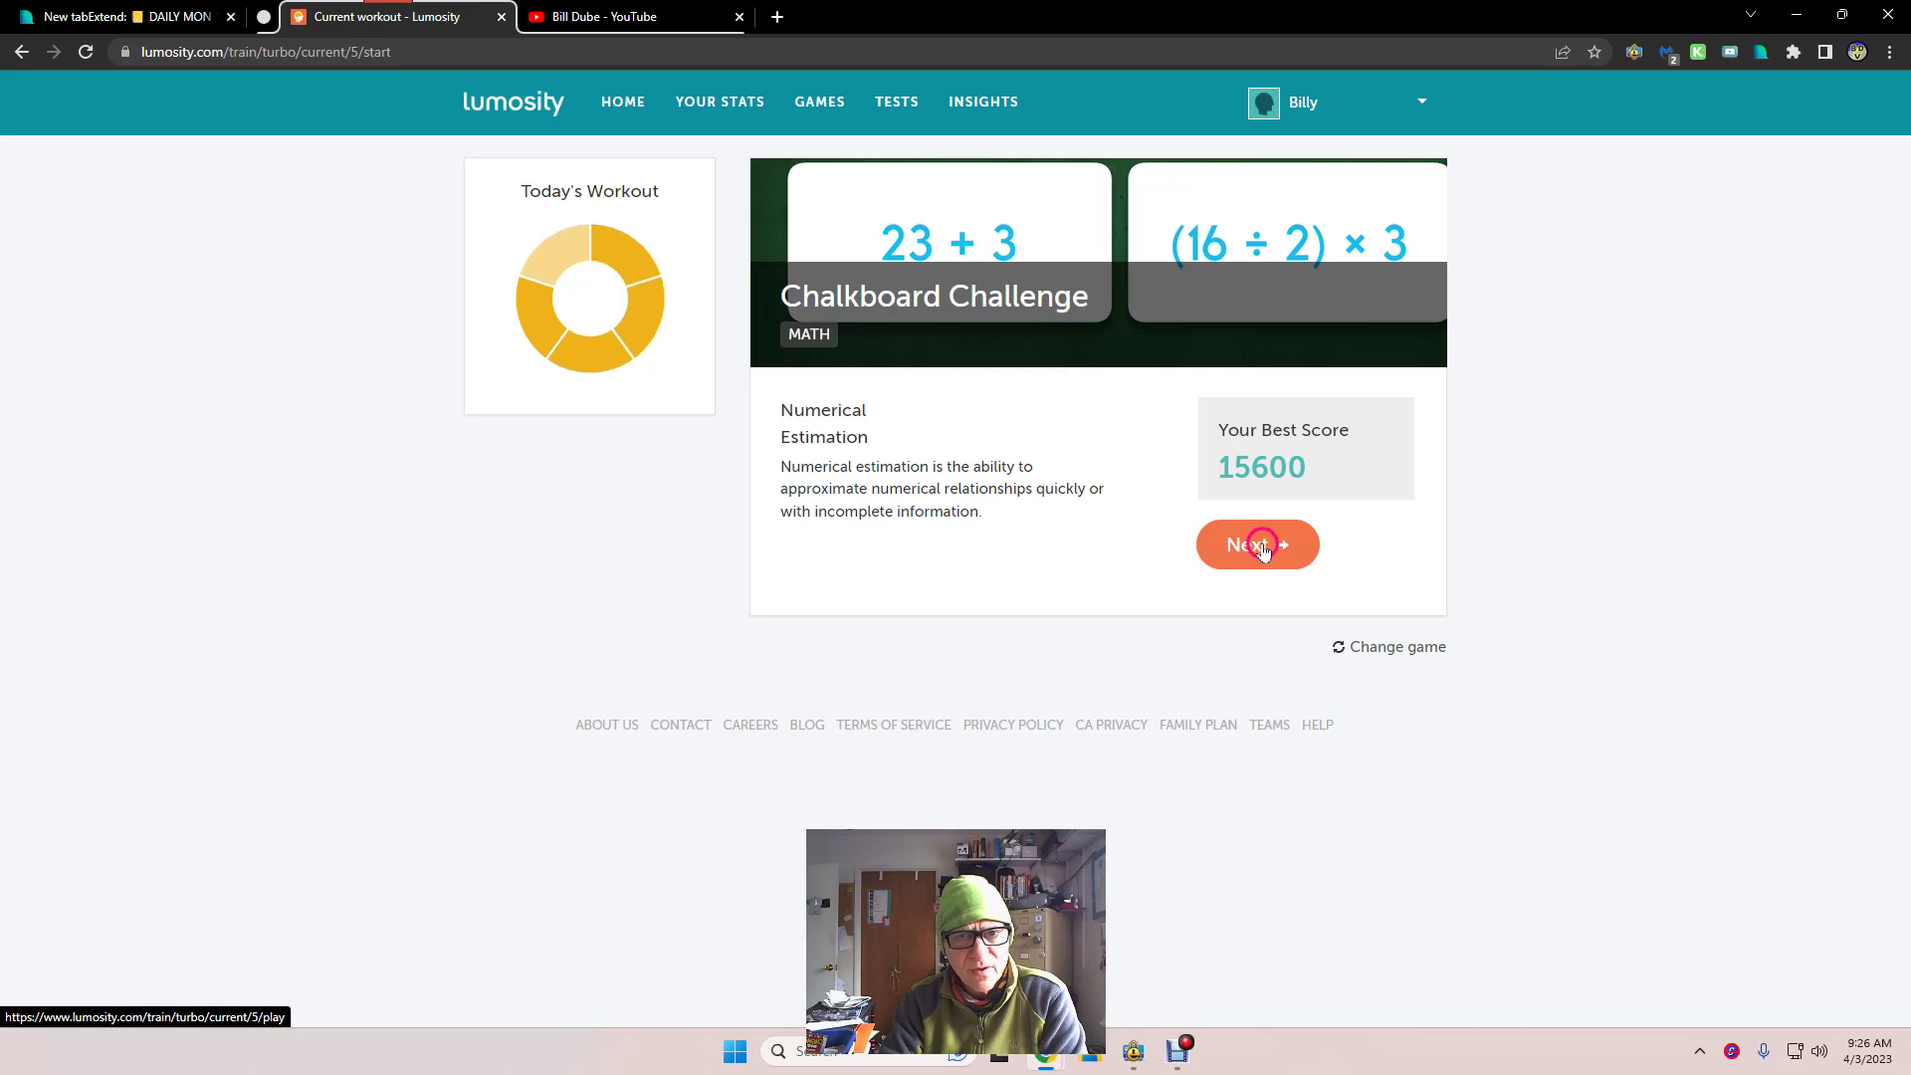
{"action": "left_click", "coordinate": [1260, 546]}
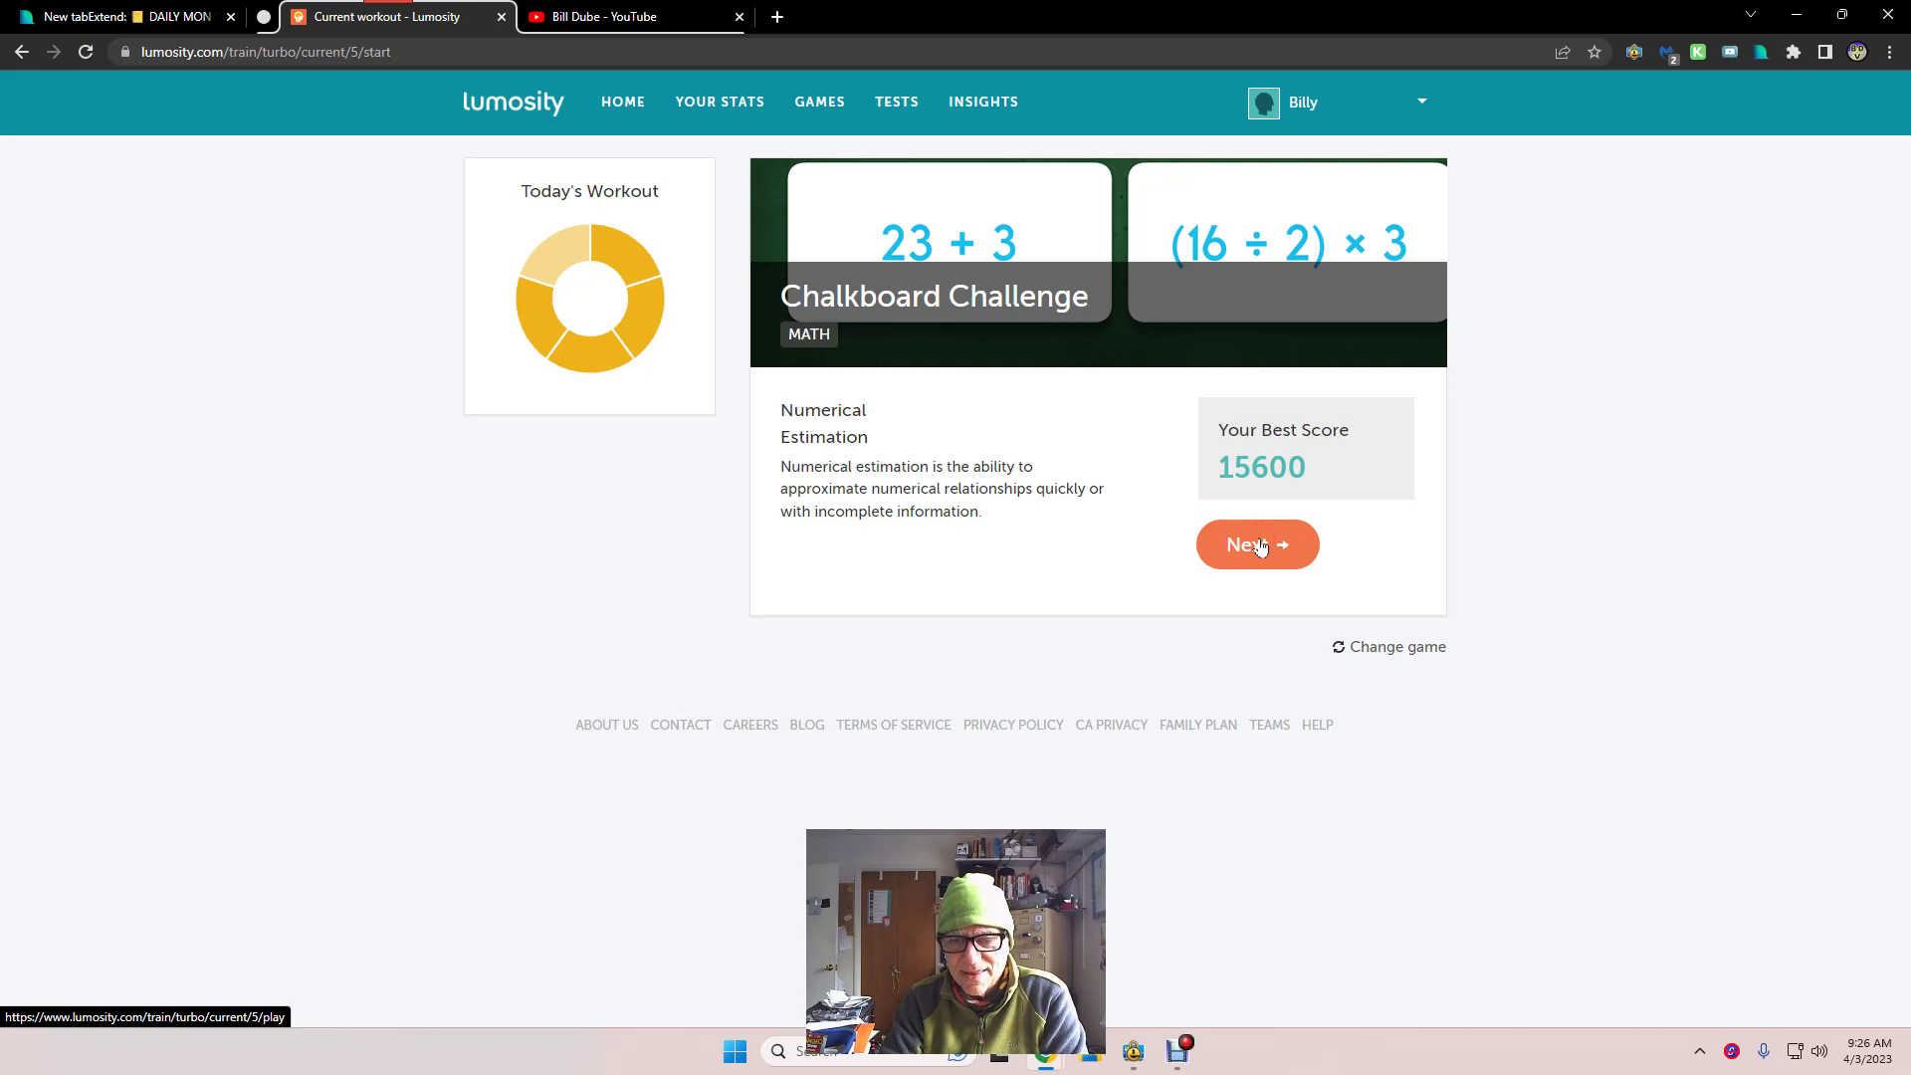
{"action": "left_click", "coordinate": [1260, 548]}
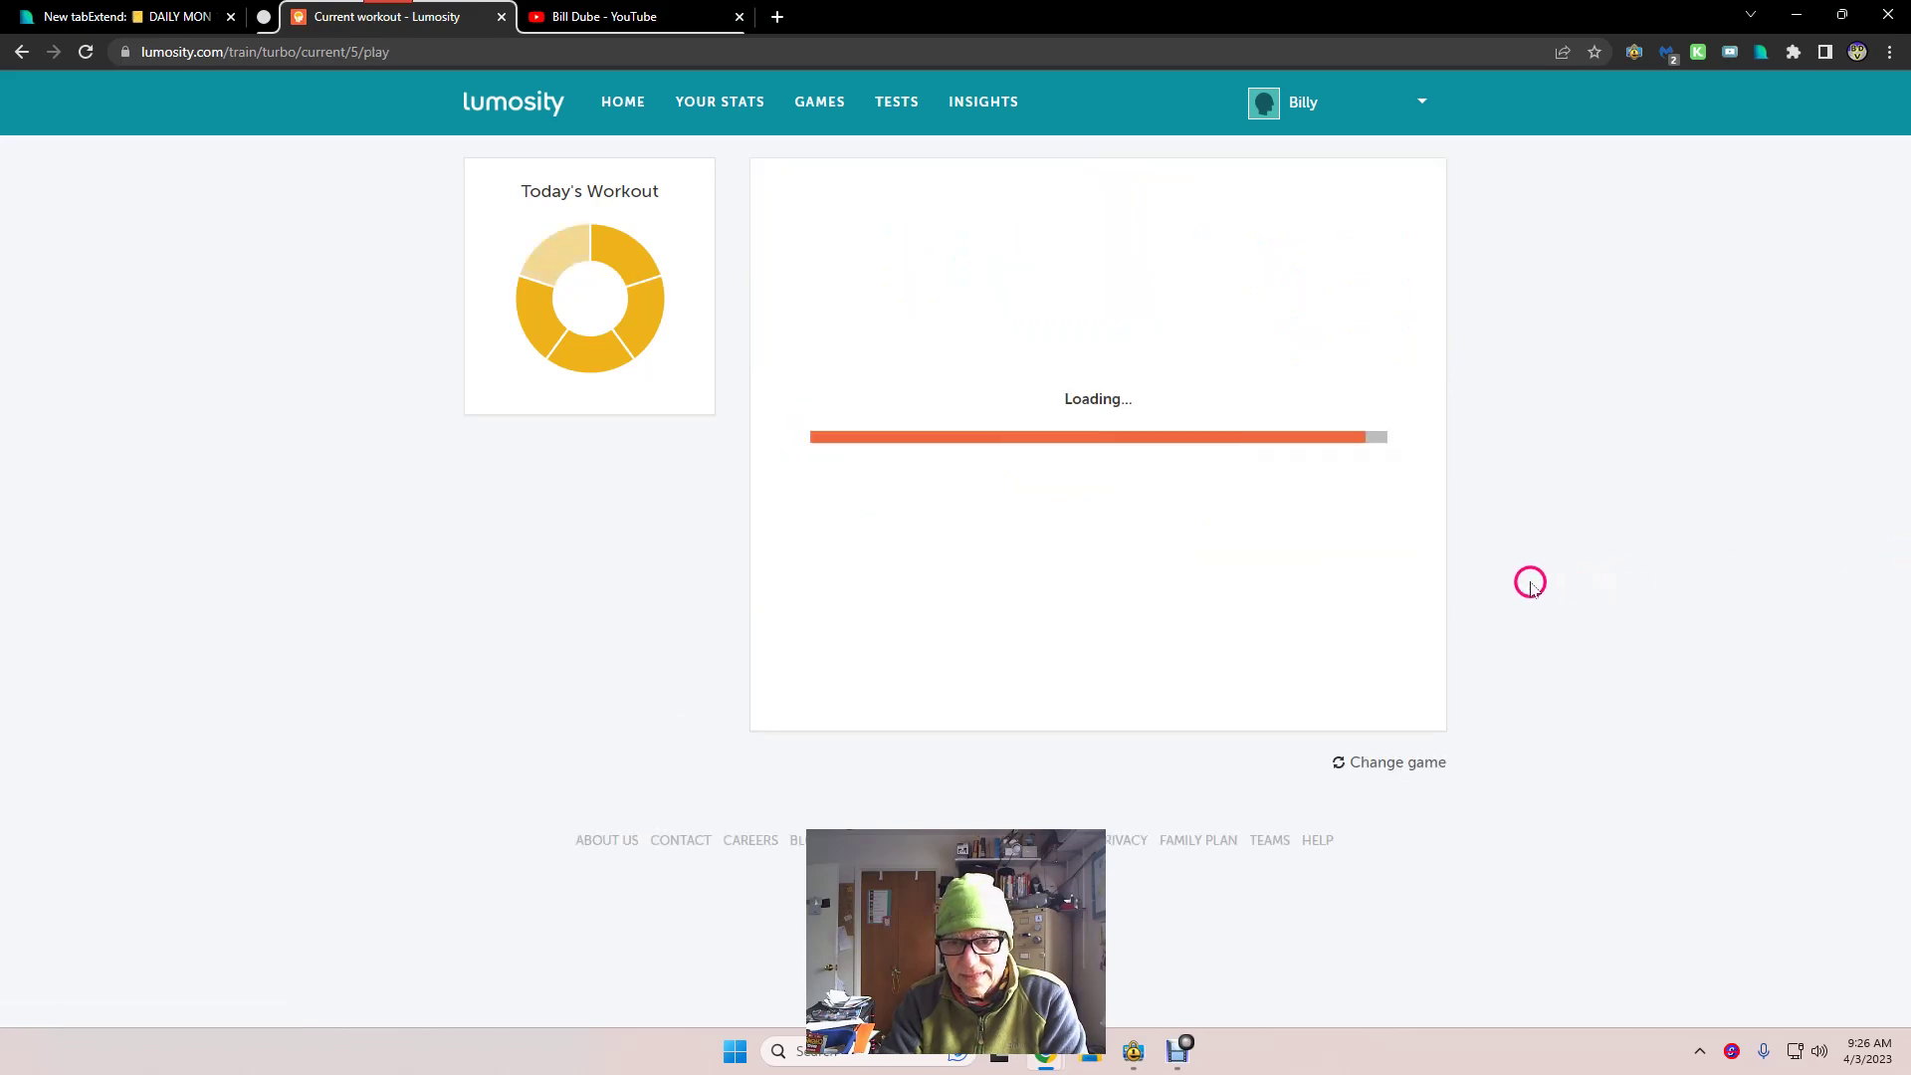
- Play Chalkboard Challenge, choosing the larger side or equal for each arithmetic problem, scoring 8800
{"action": "left_click", "coordinate": [1195, 547]}
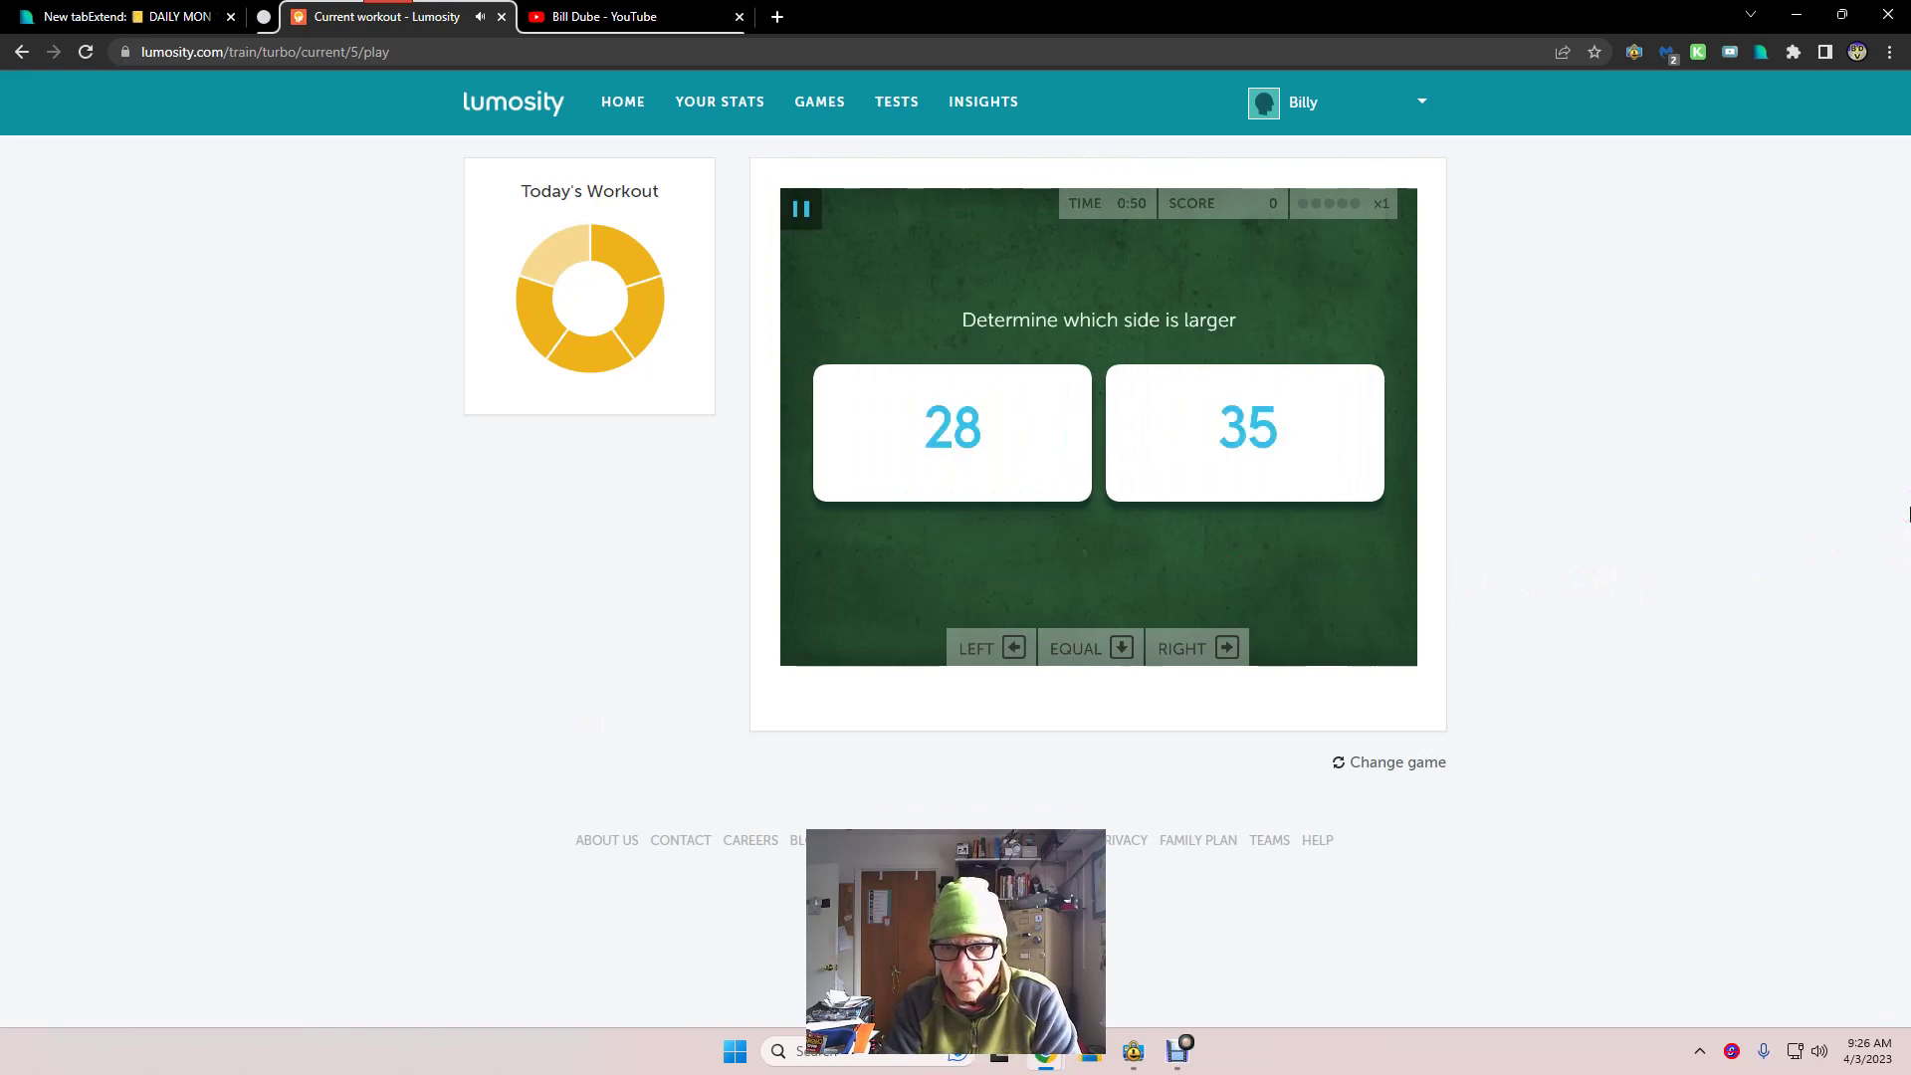
{"action": "key", "text": "Right"}
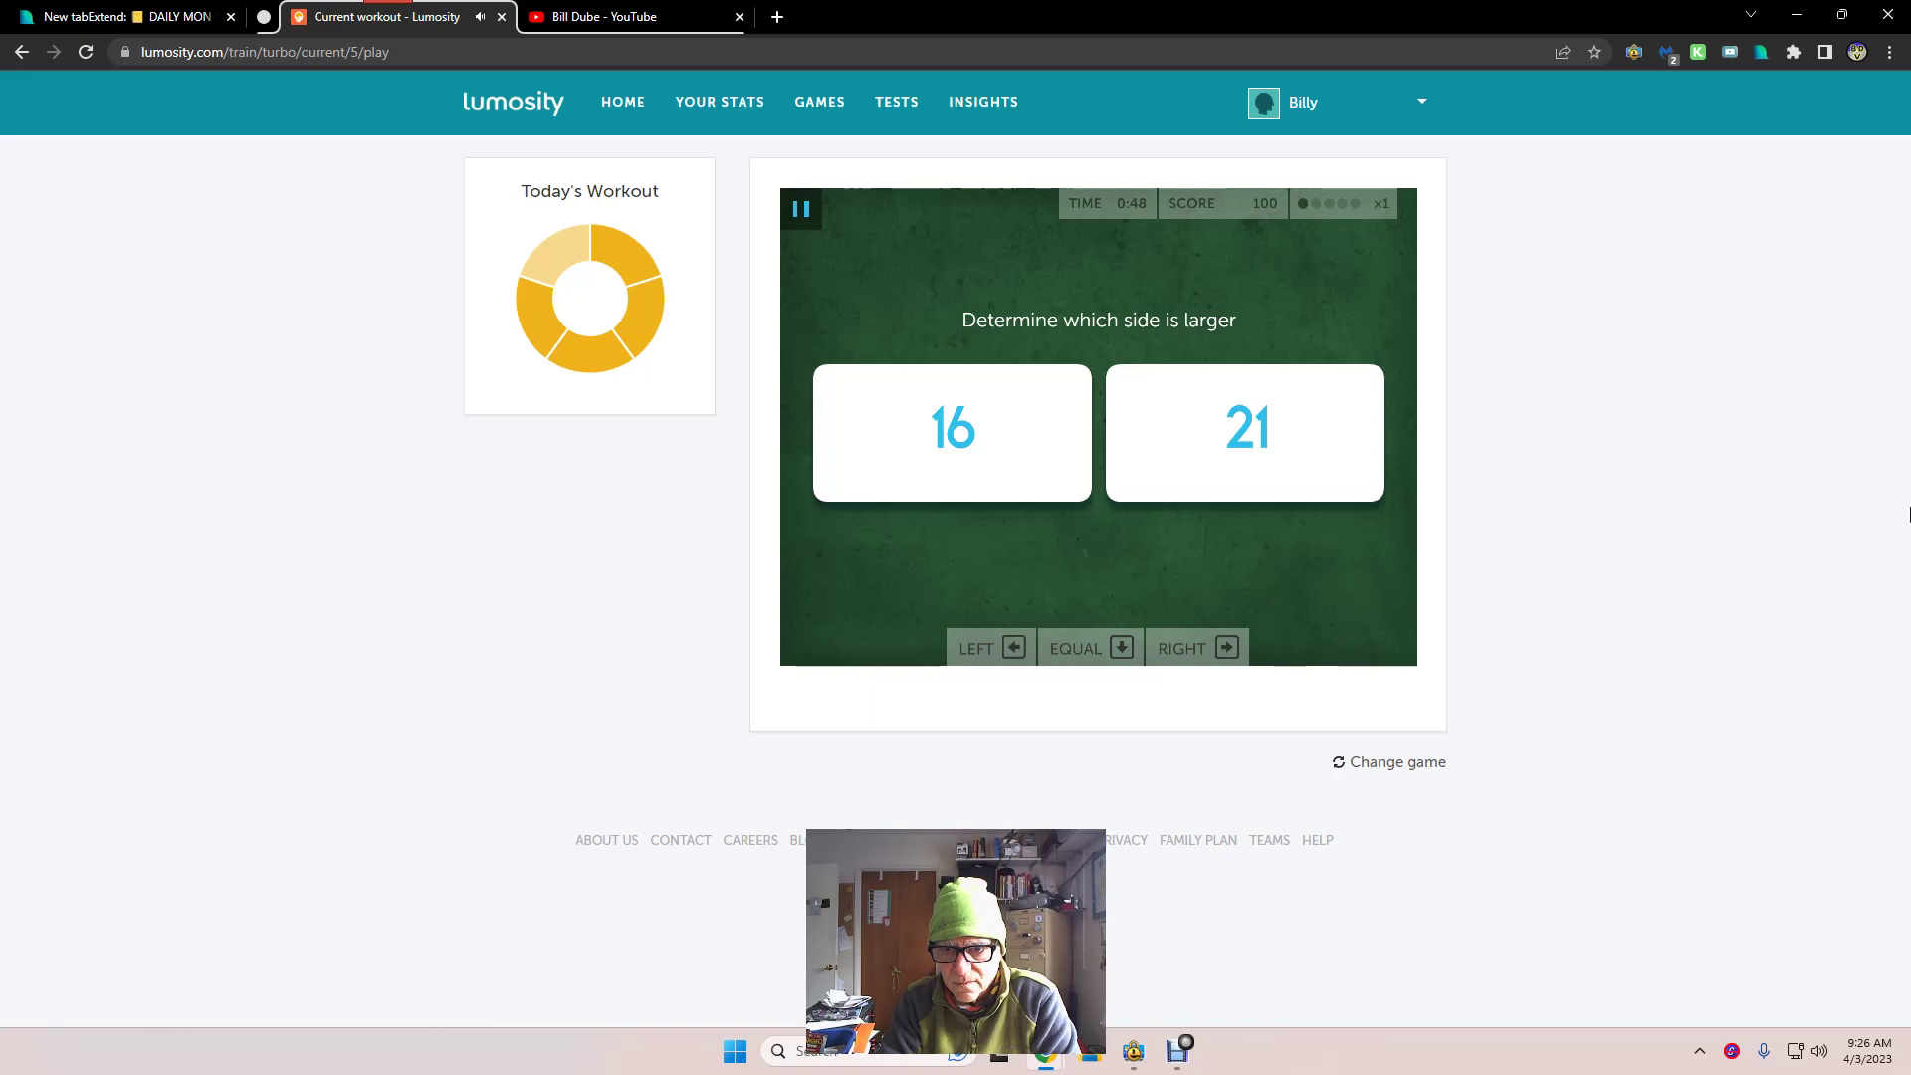
{"action": "key", "text": "Right"}
{"action": "key", "text": "Right"}
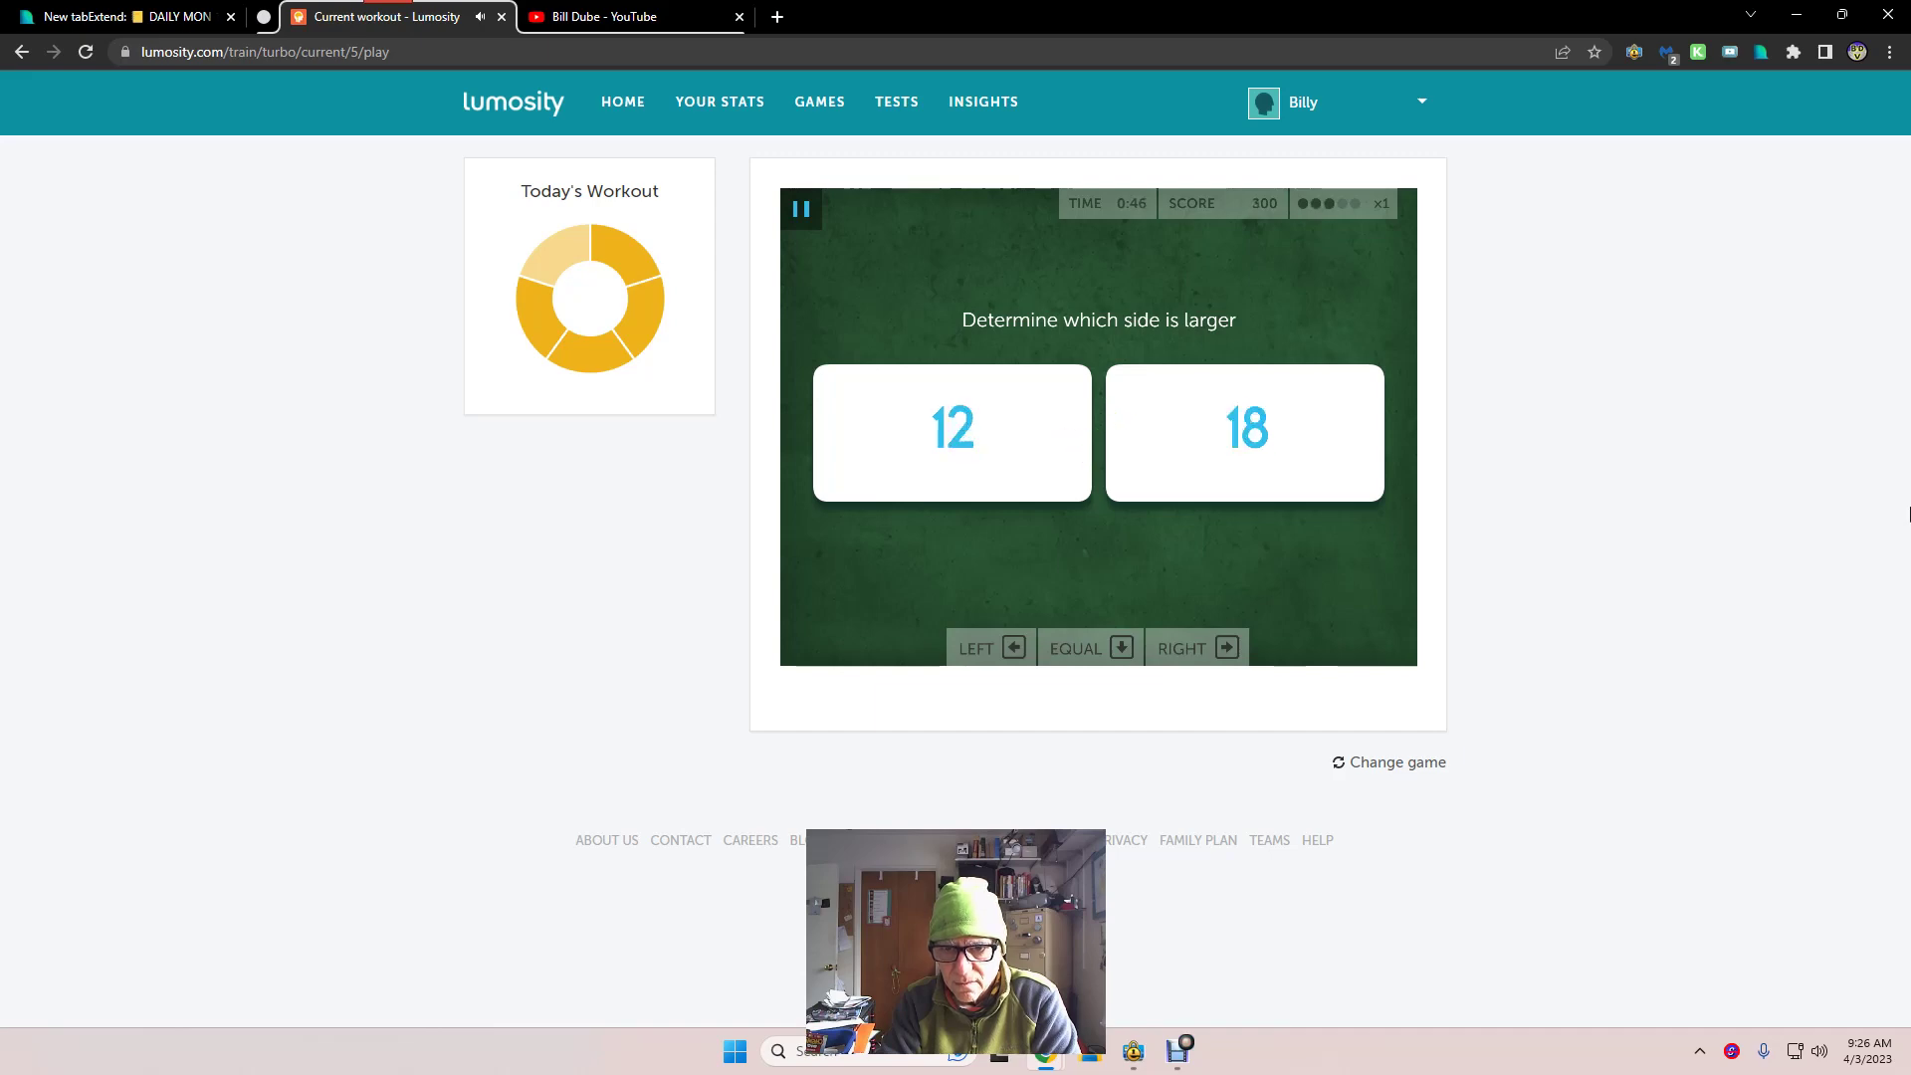
{"action": "key", "text": "Right"}
{"action": "key", "text": "Left"}
{"action": "key", "text": "Right"}
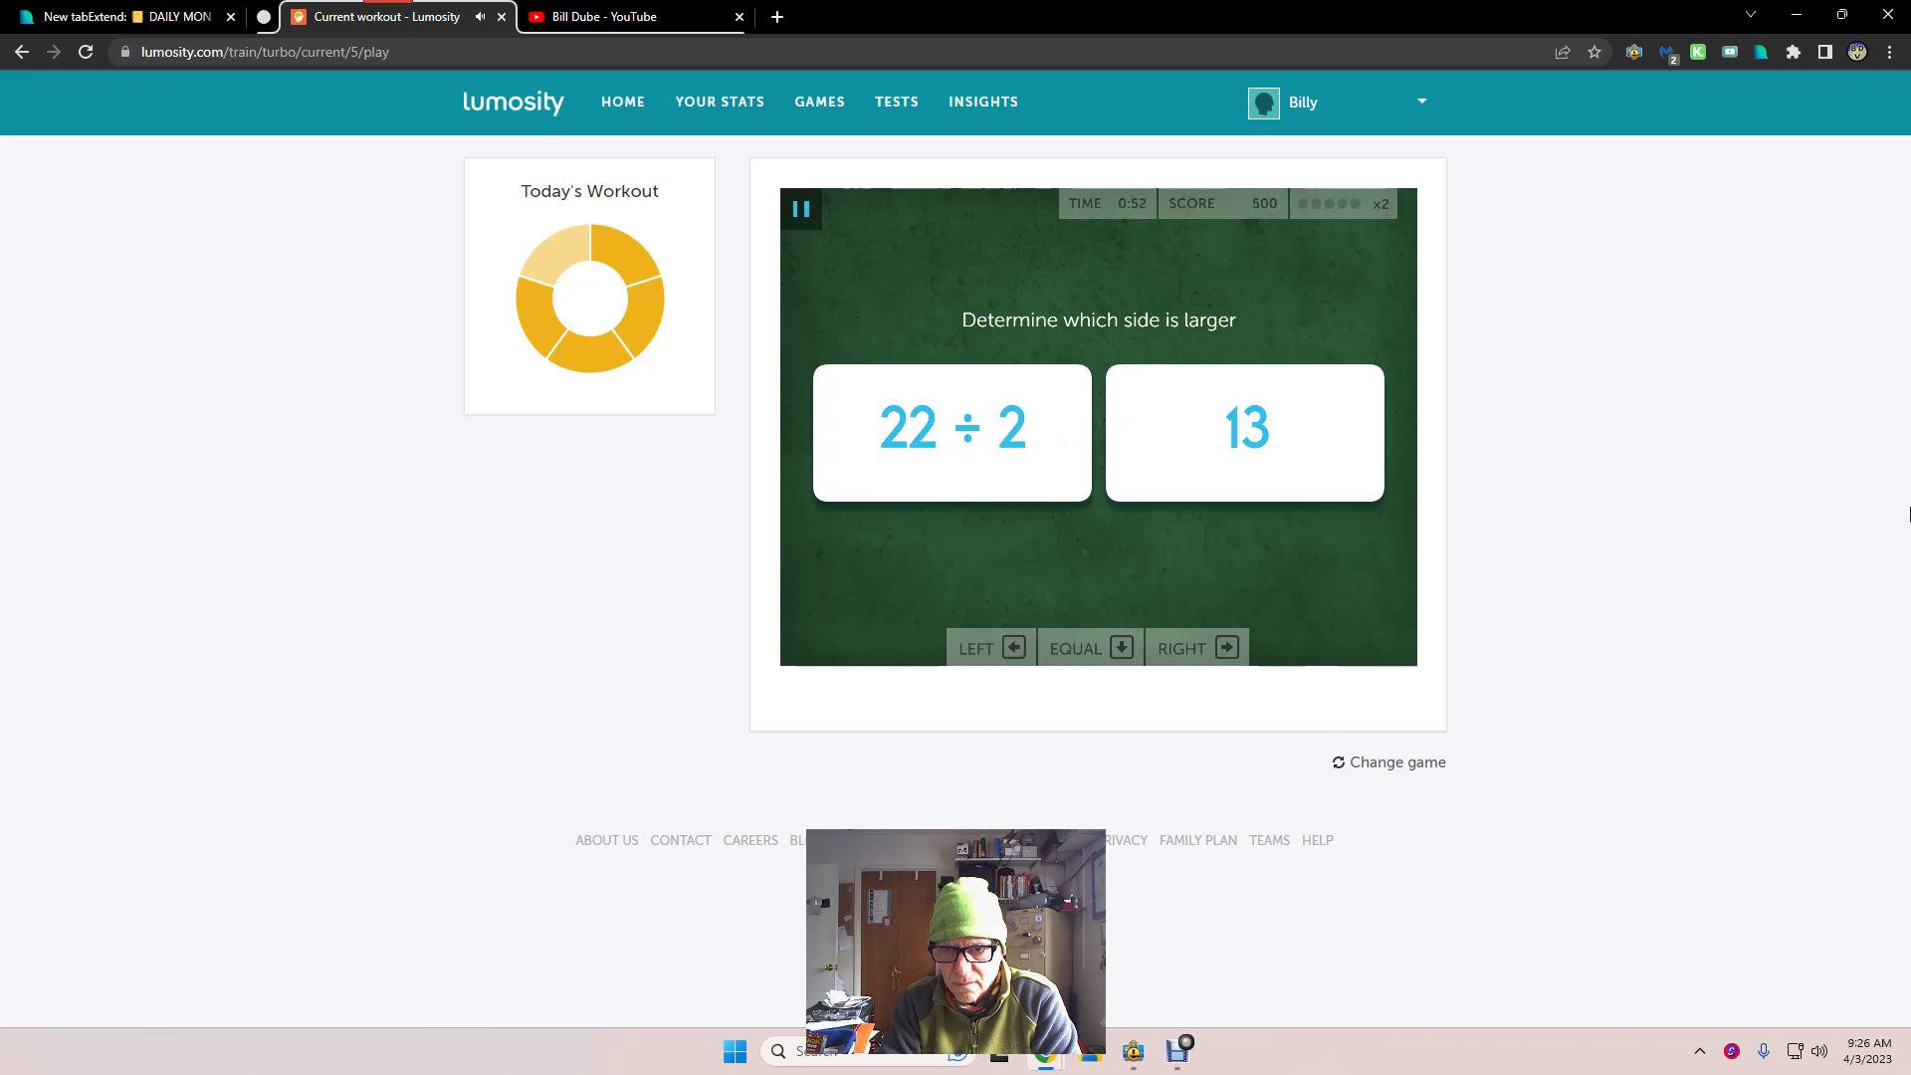
{"action": "key", "text": "Right"}
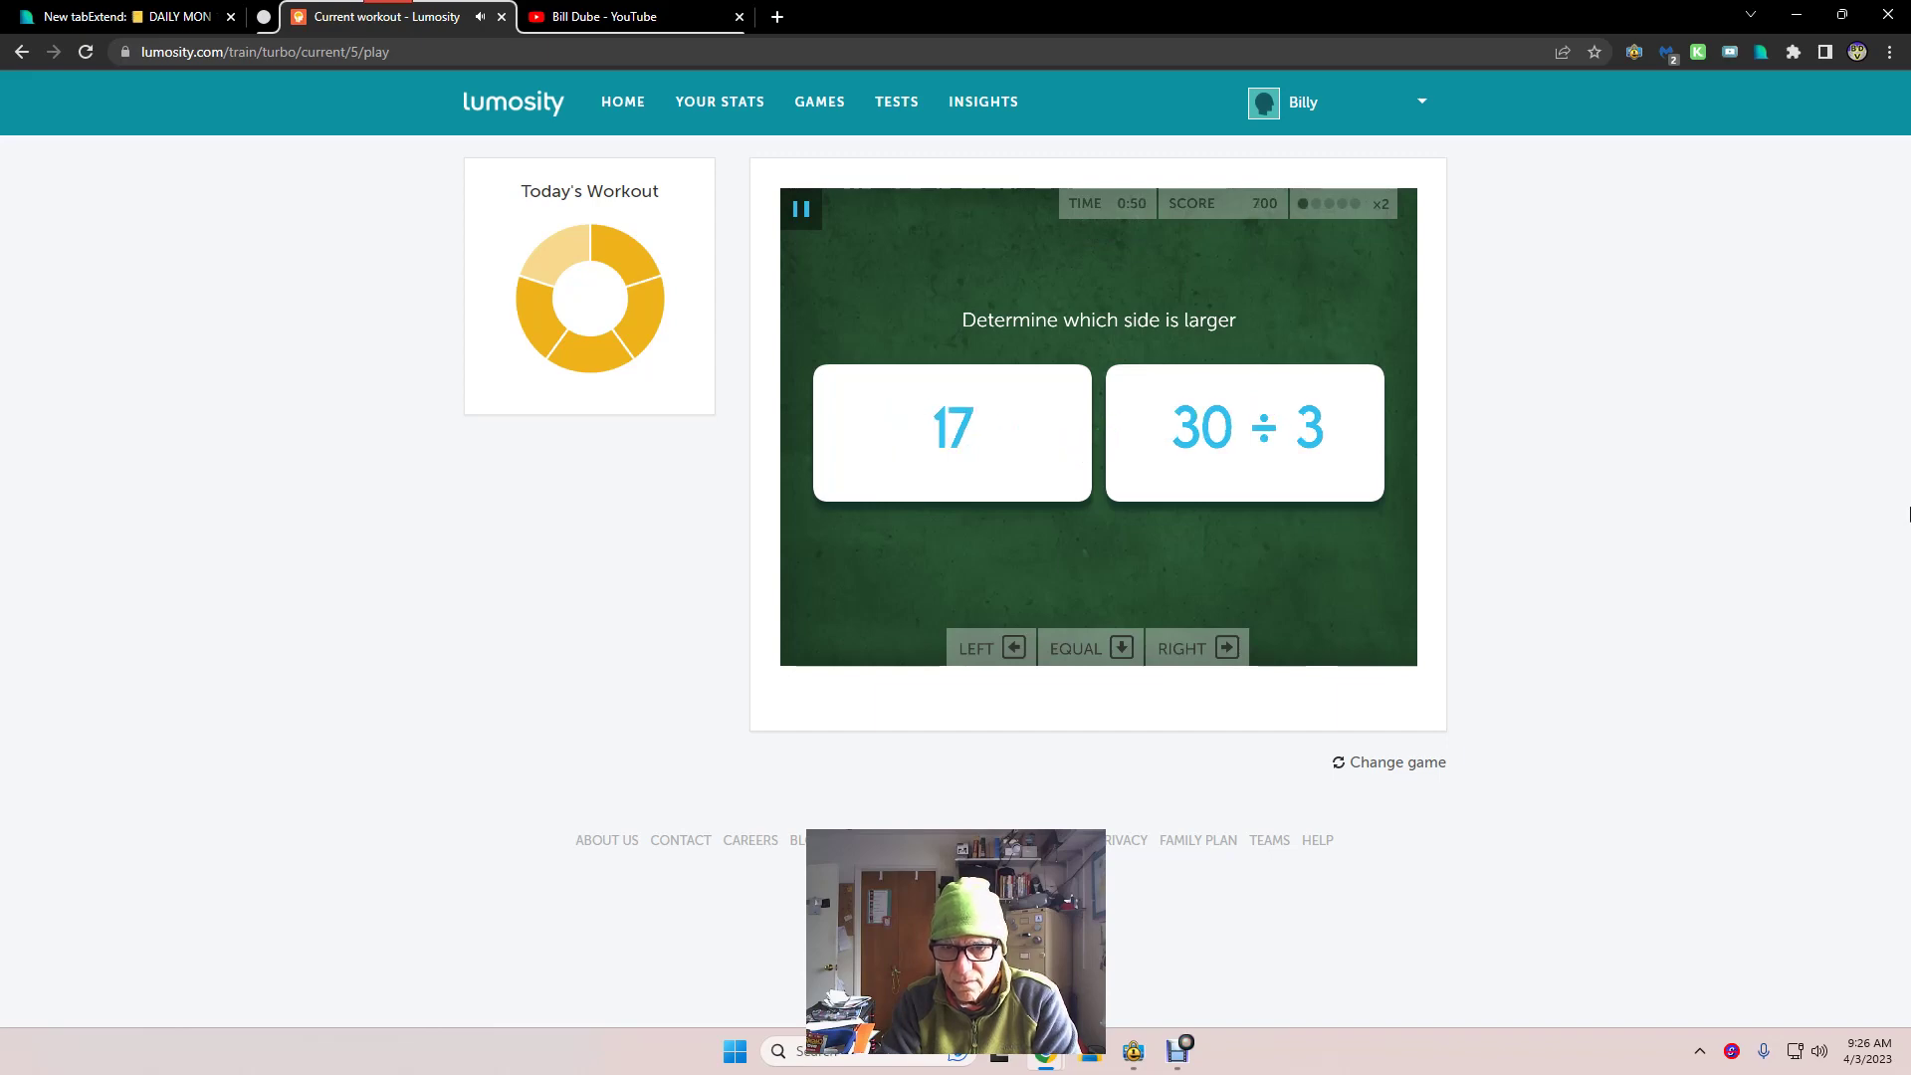
{"action": "key", "text": "Left"}
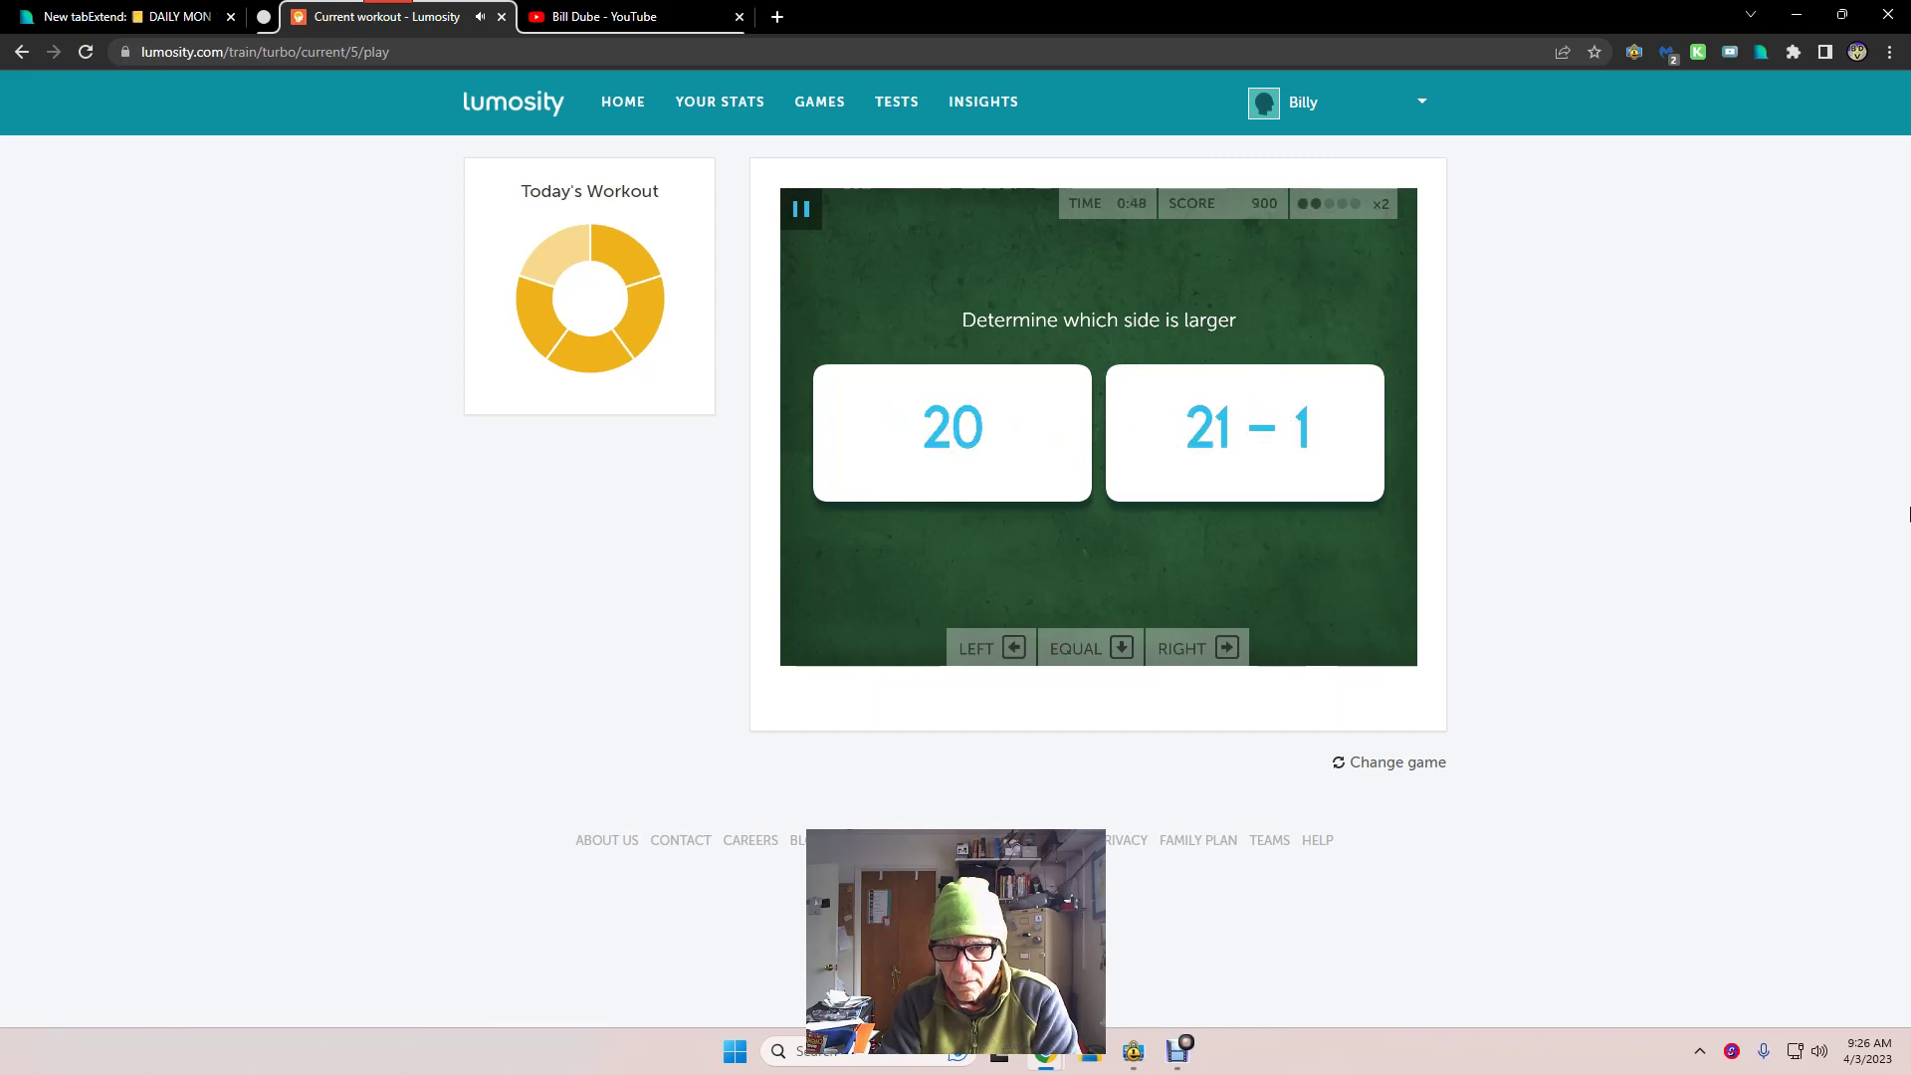
{"action": "key", "text": "Down"}
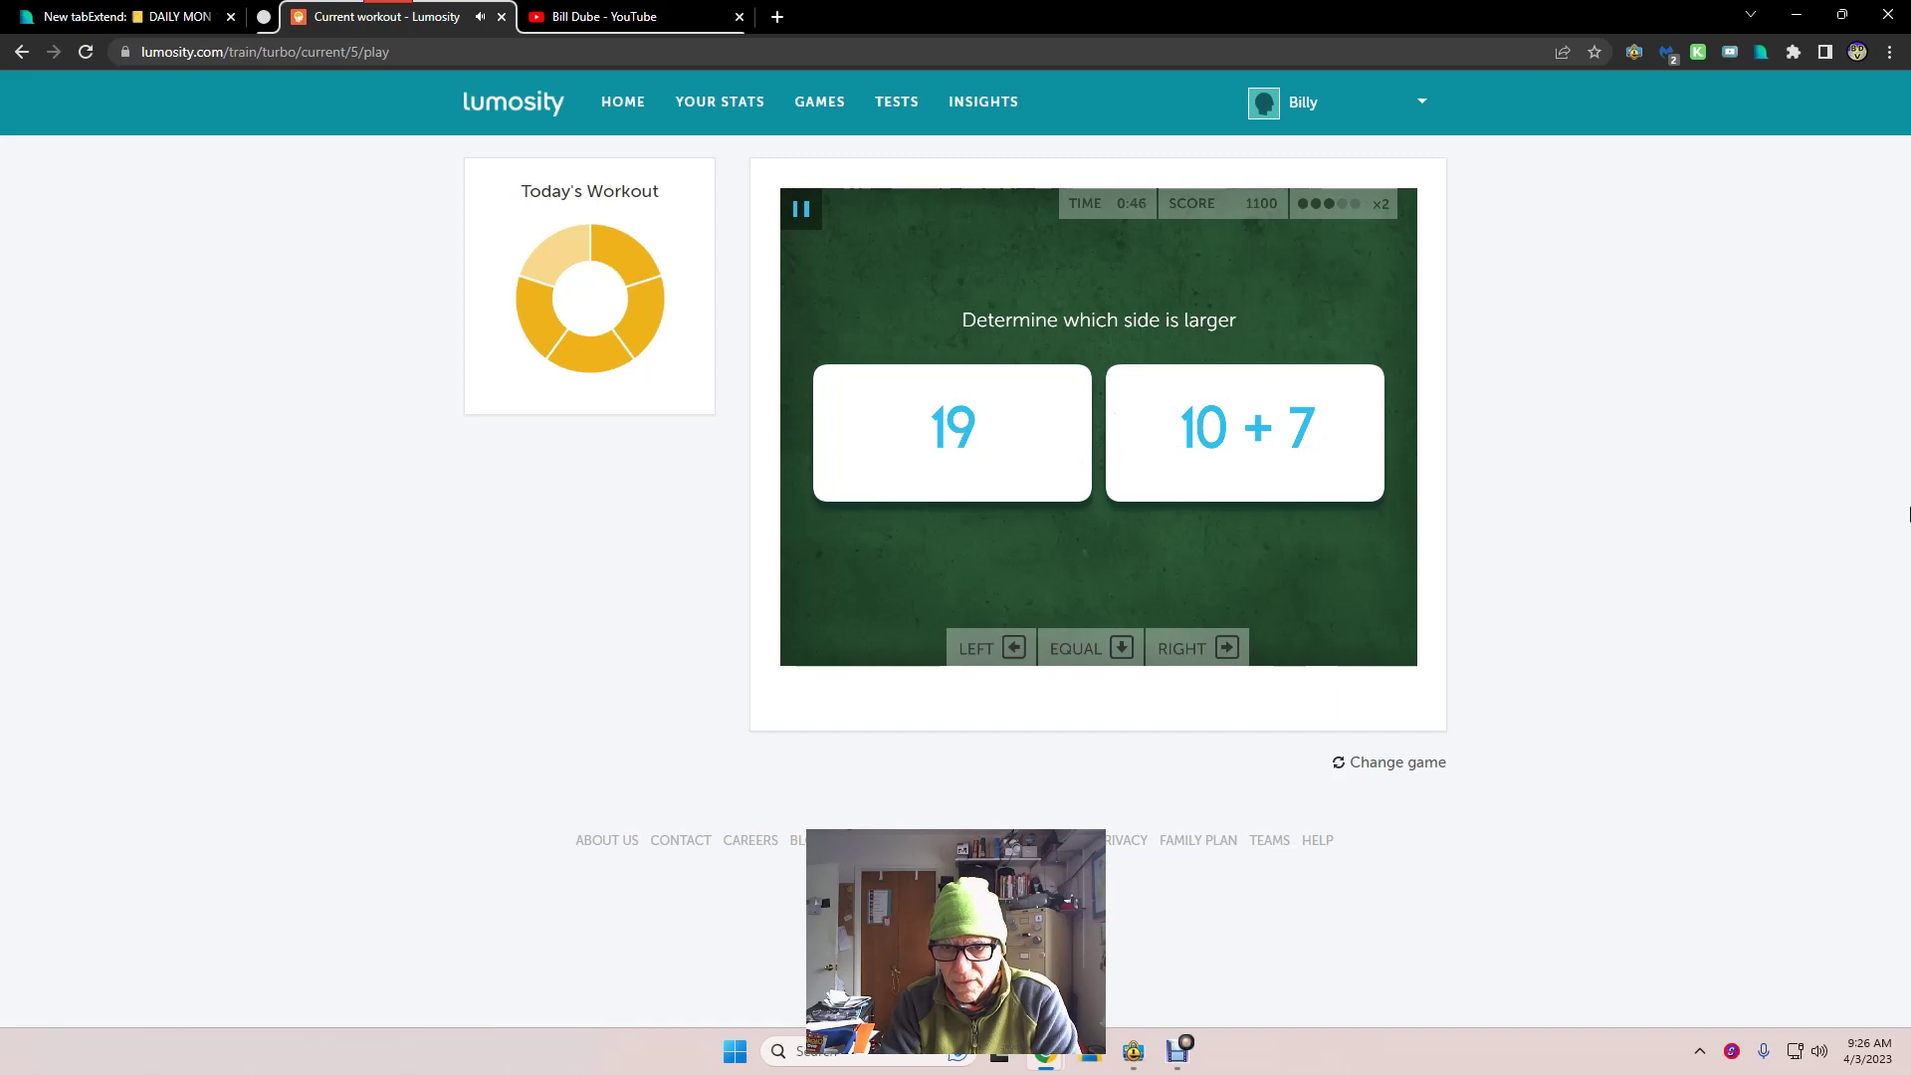
{"action": "key", "text": "Left"}
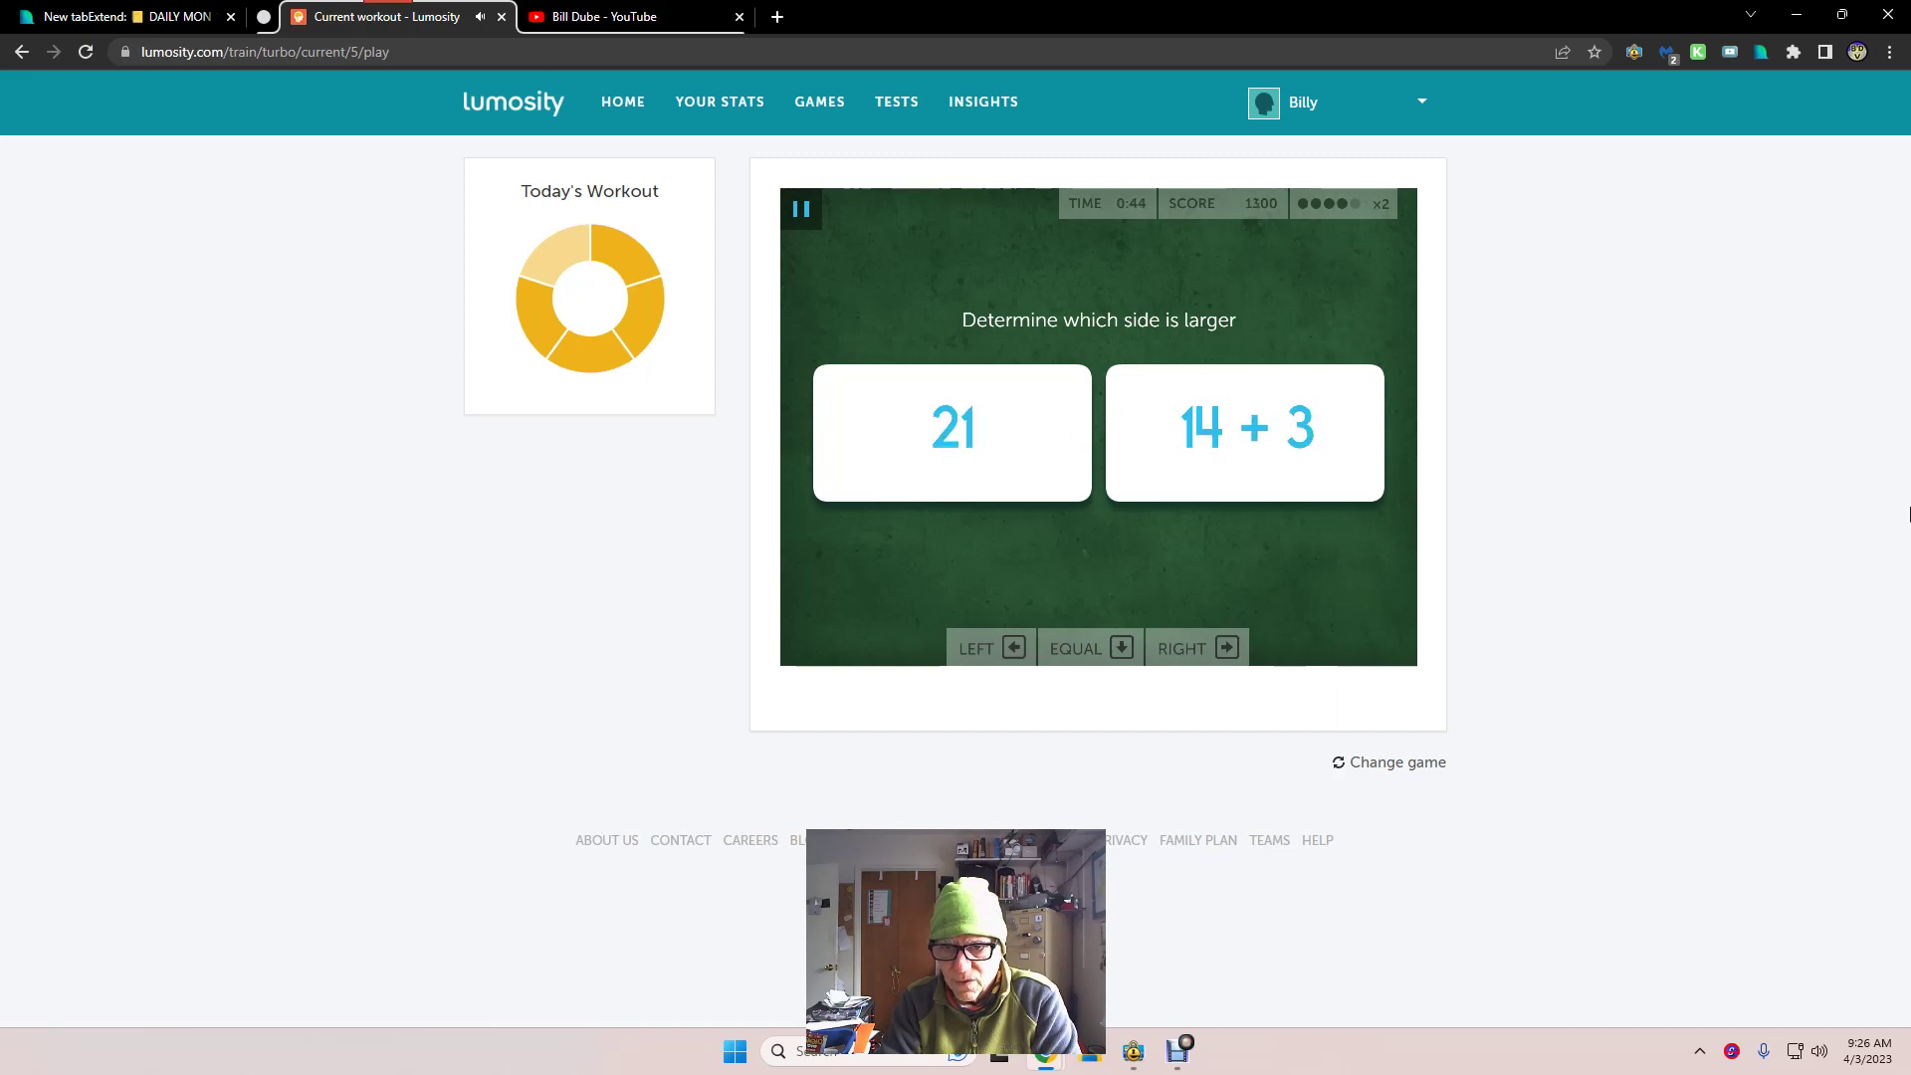
{"action": "key", "text": "Left"}
{"action": "key", "text": "Left"}
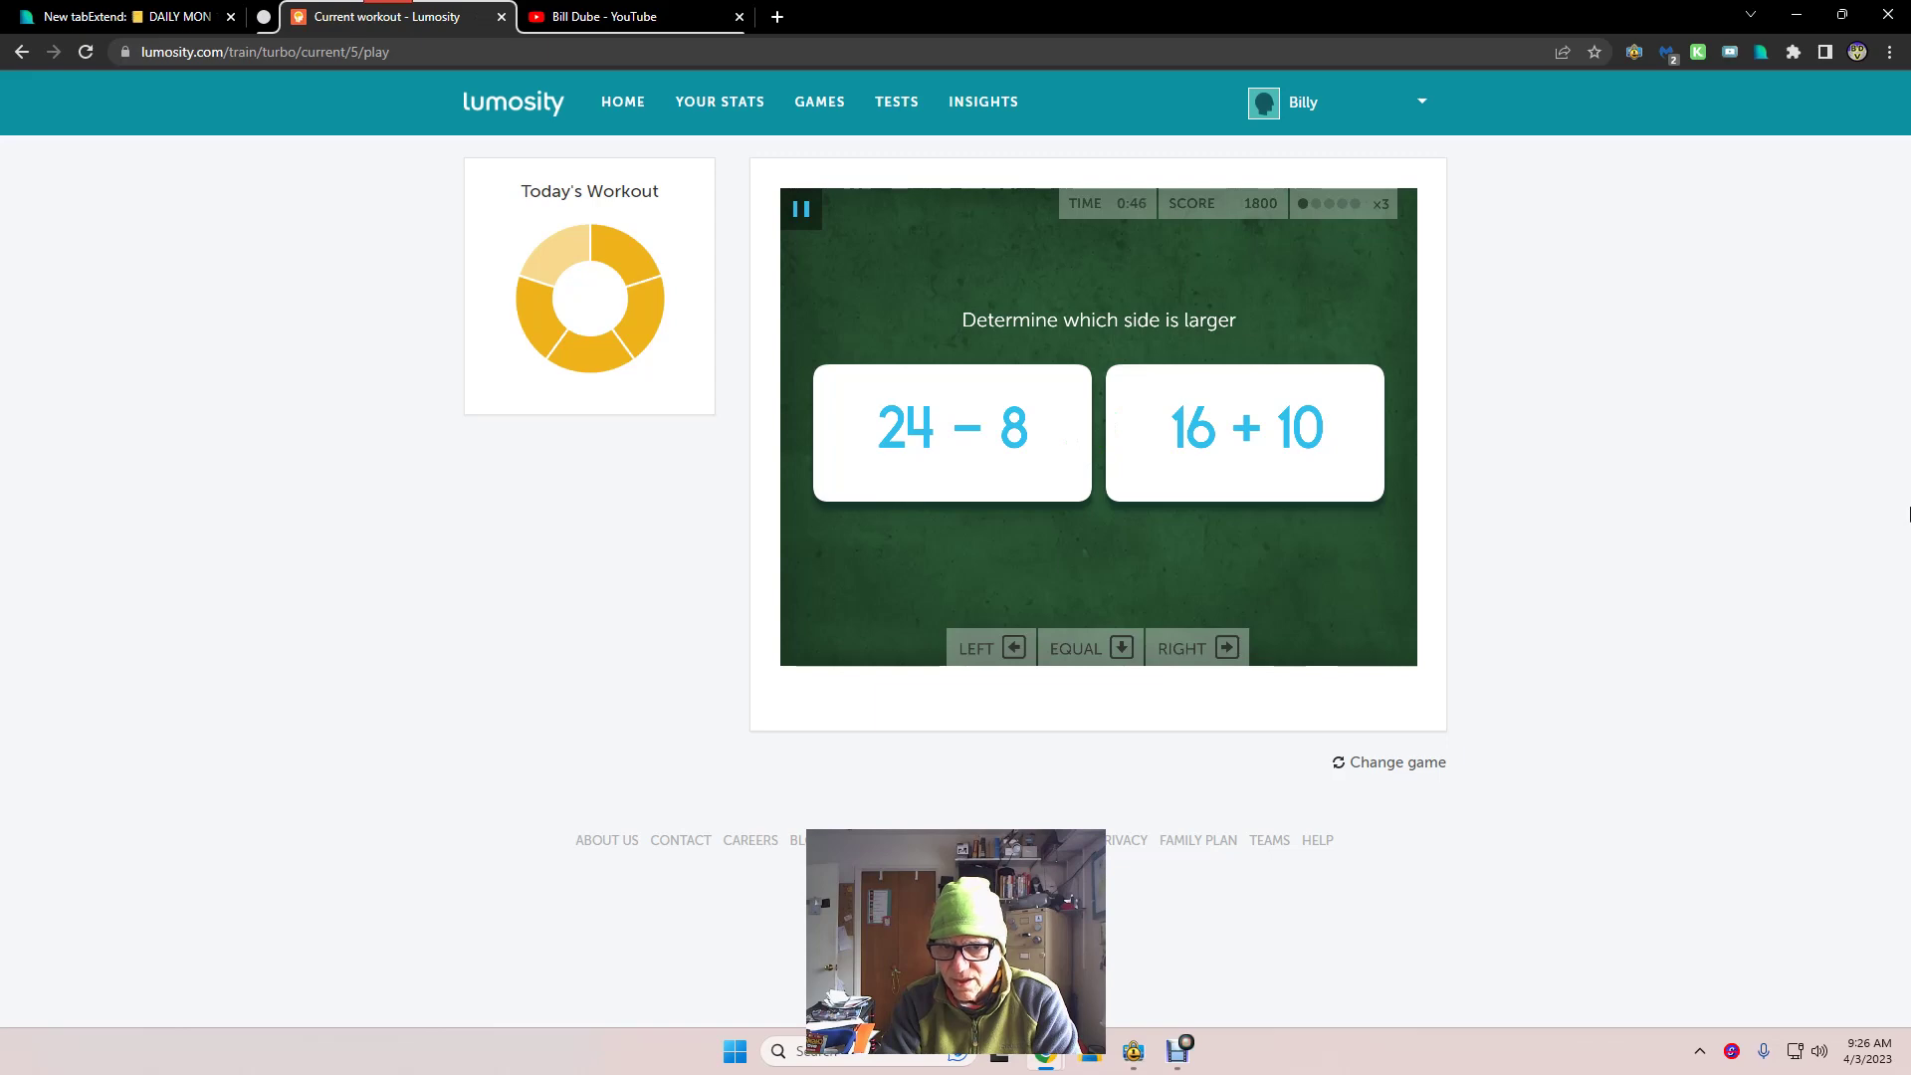
{"action": "key", "text": "Left"}
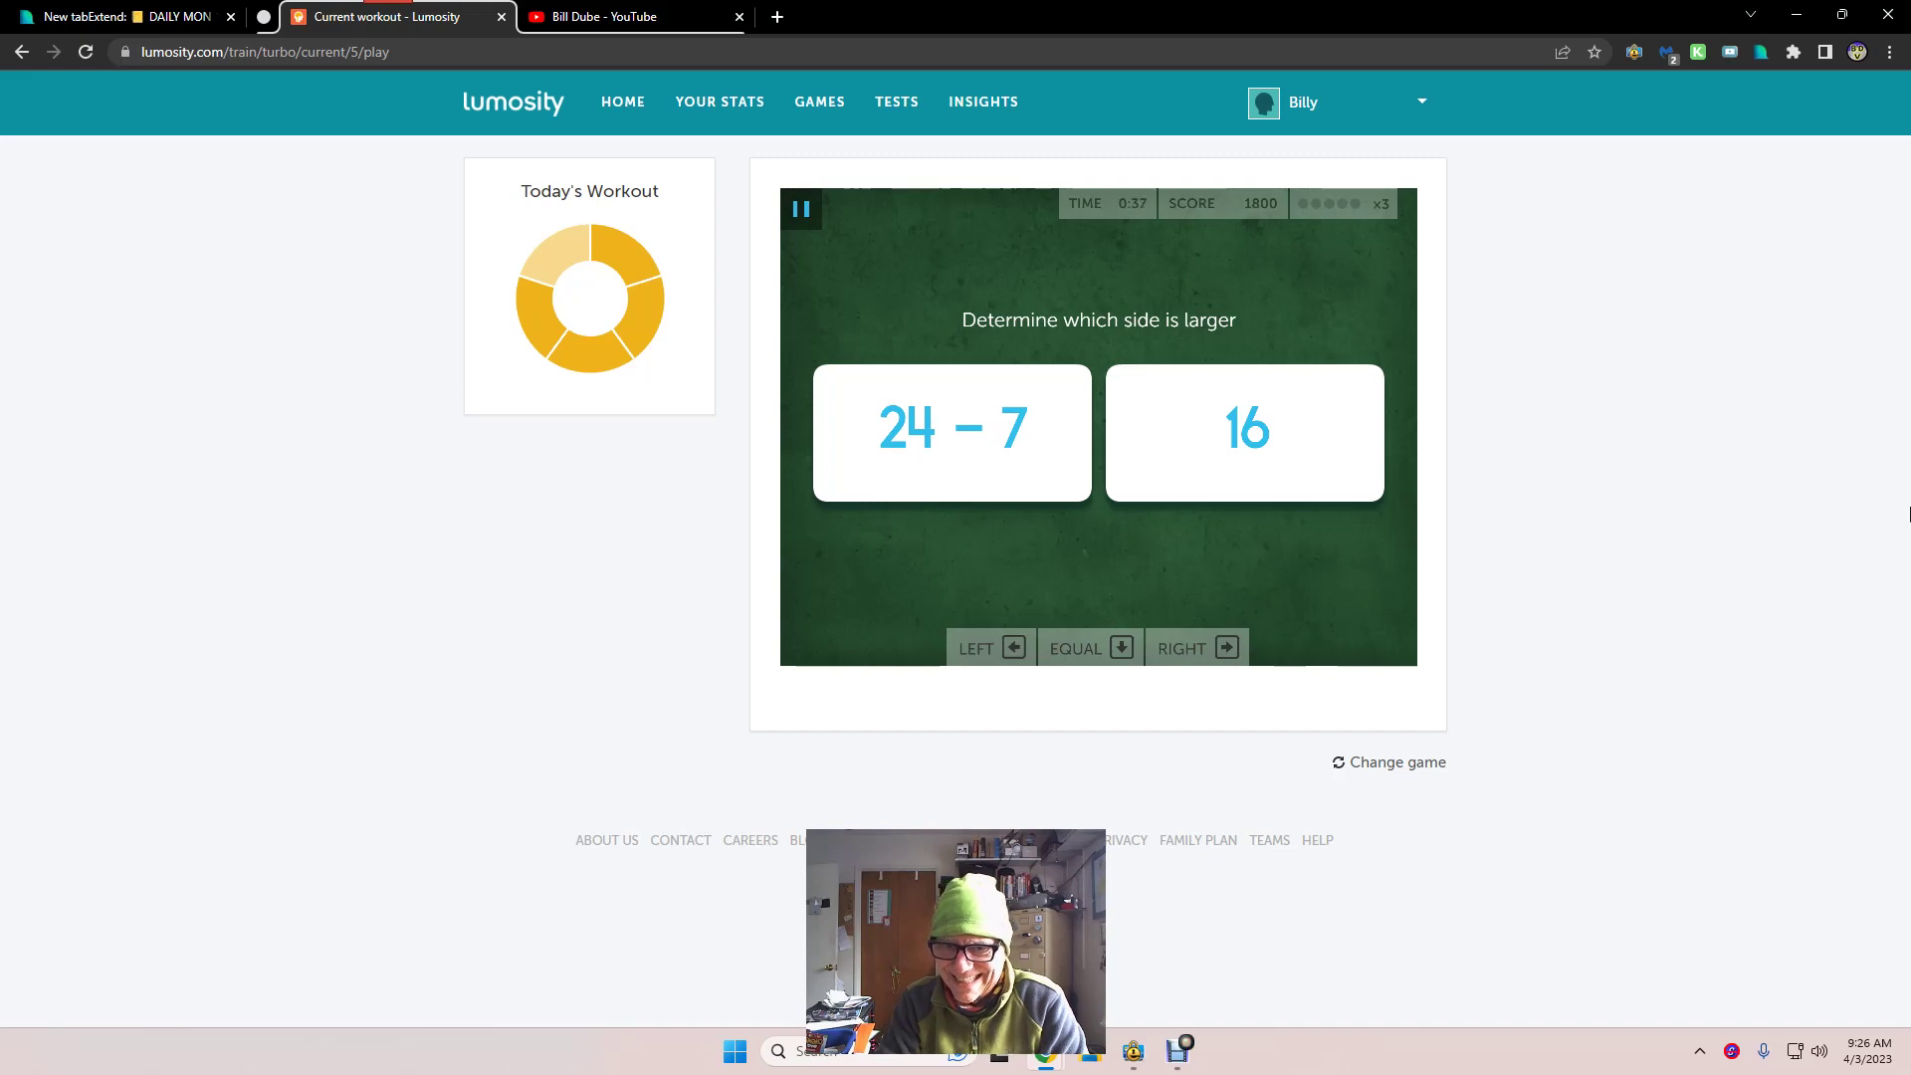
{"action": "key", "text": "Left"}
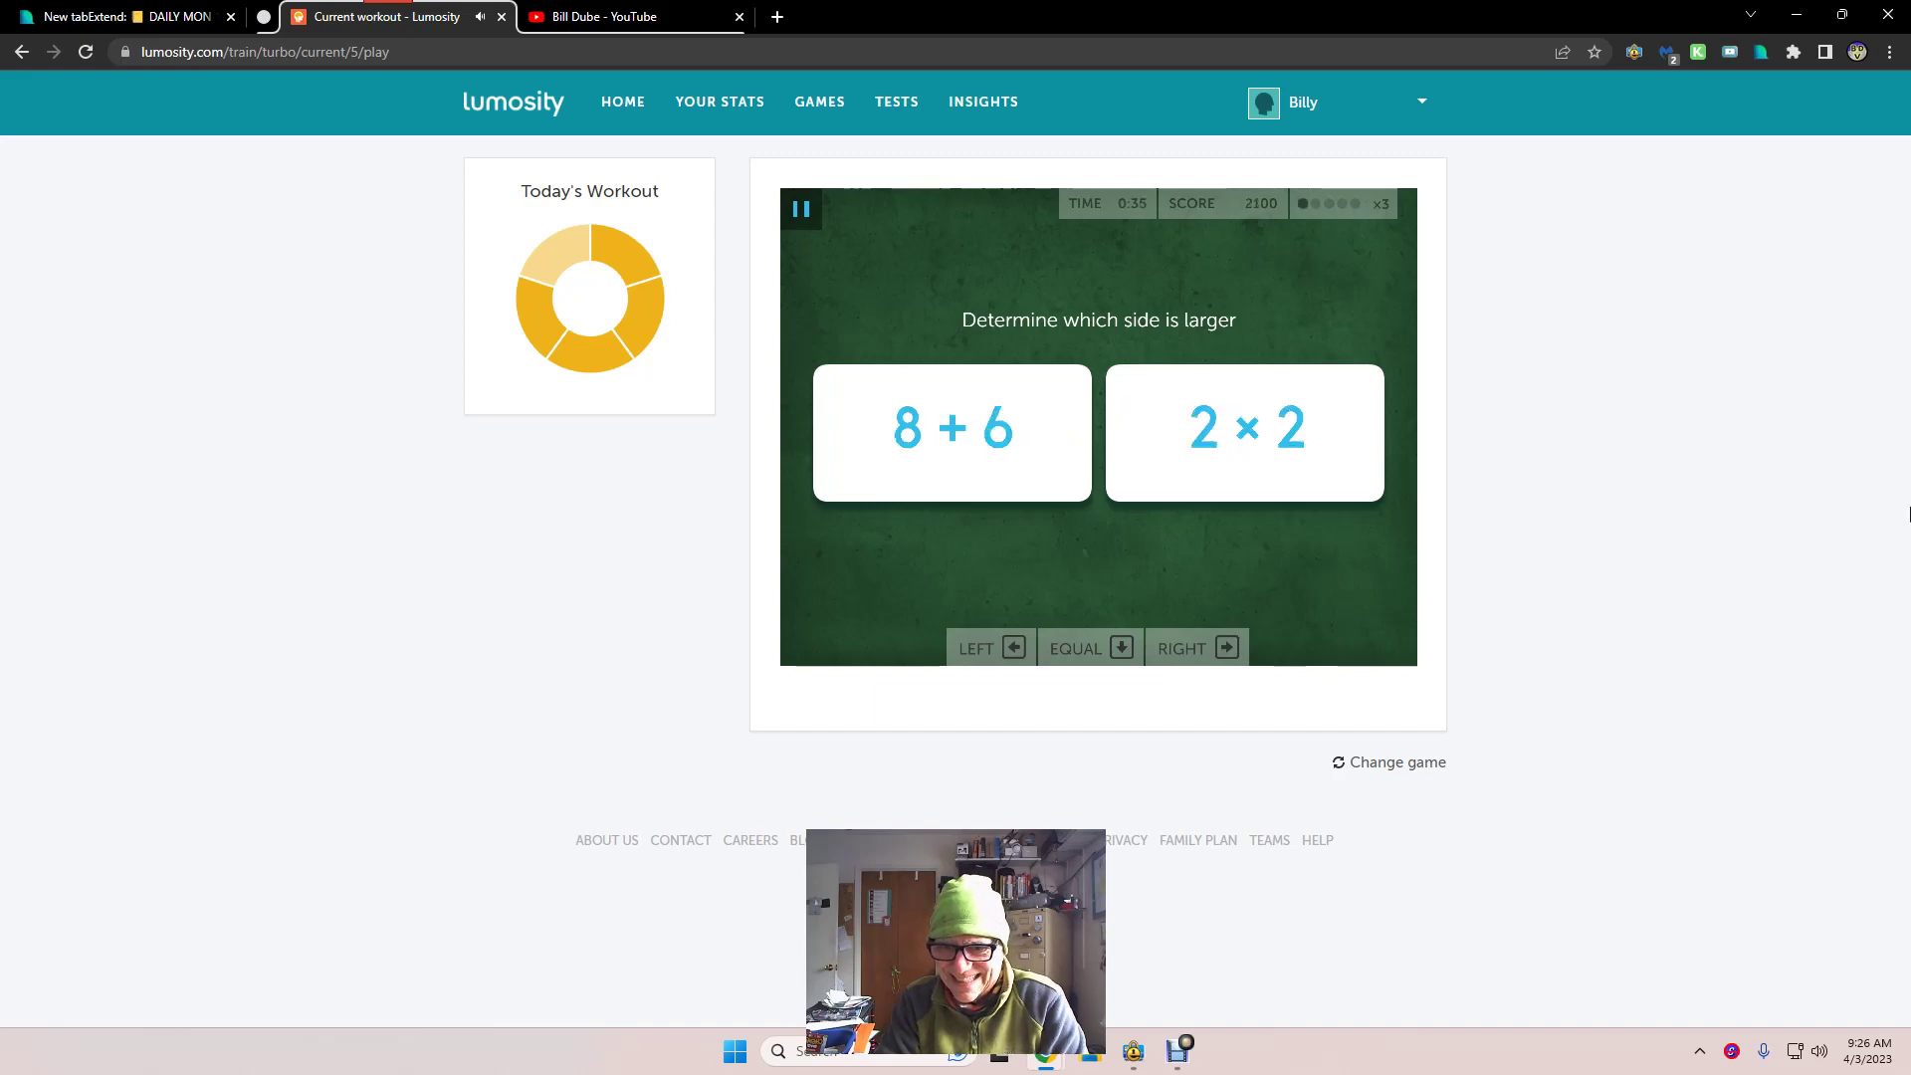
{"action": "key", "text": "Left"}
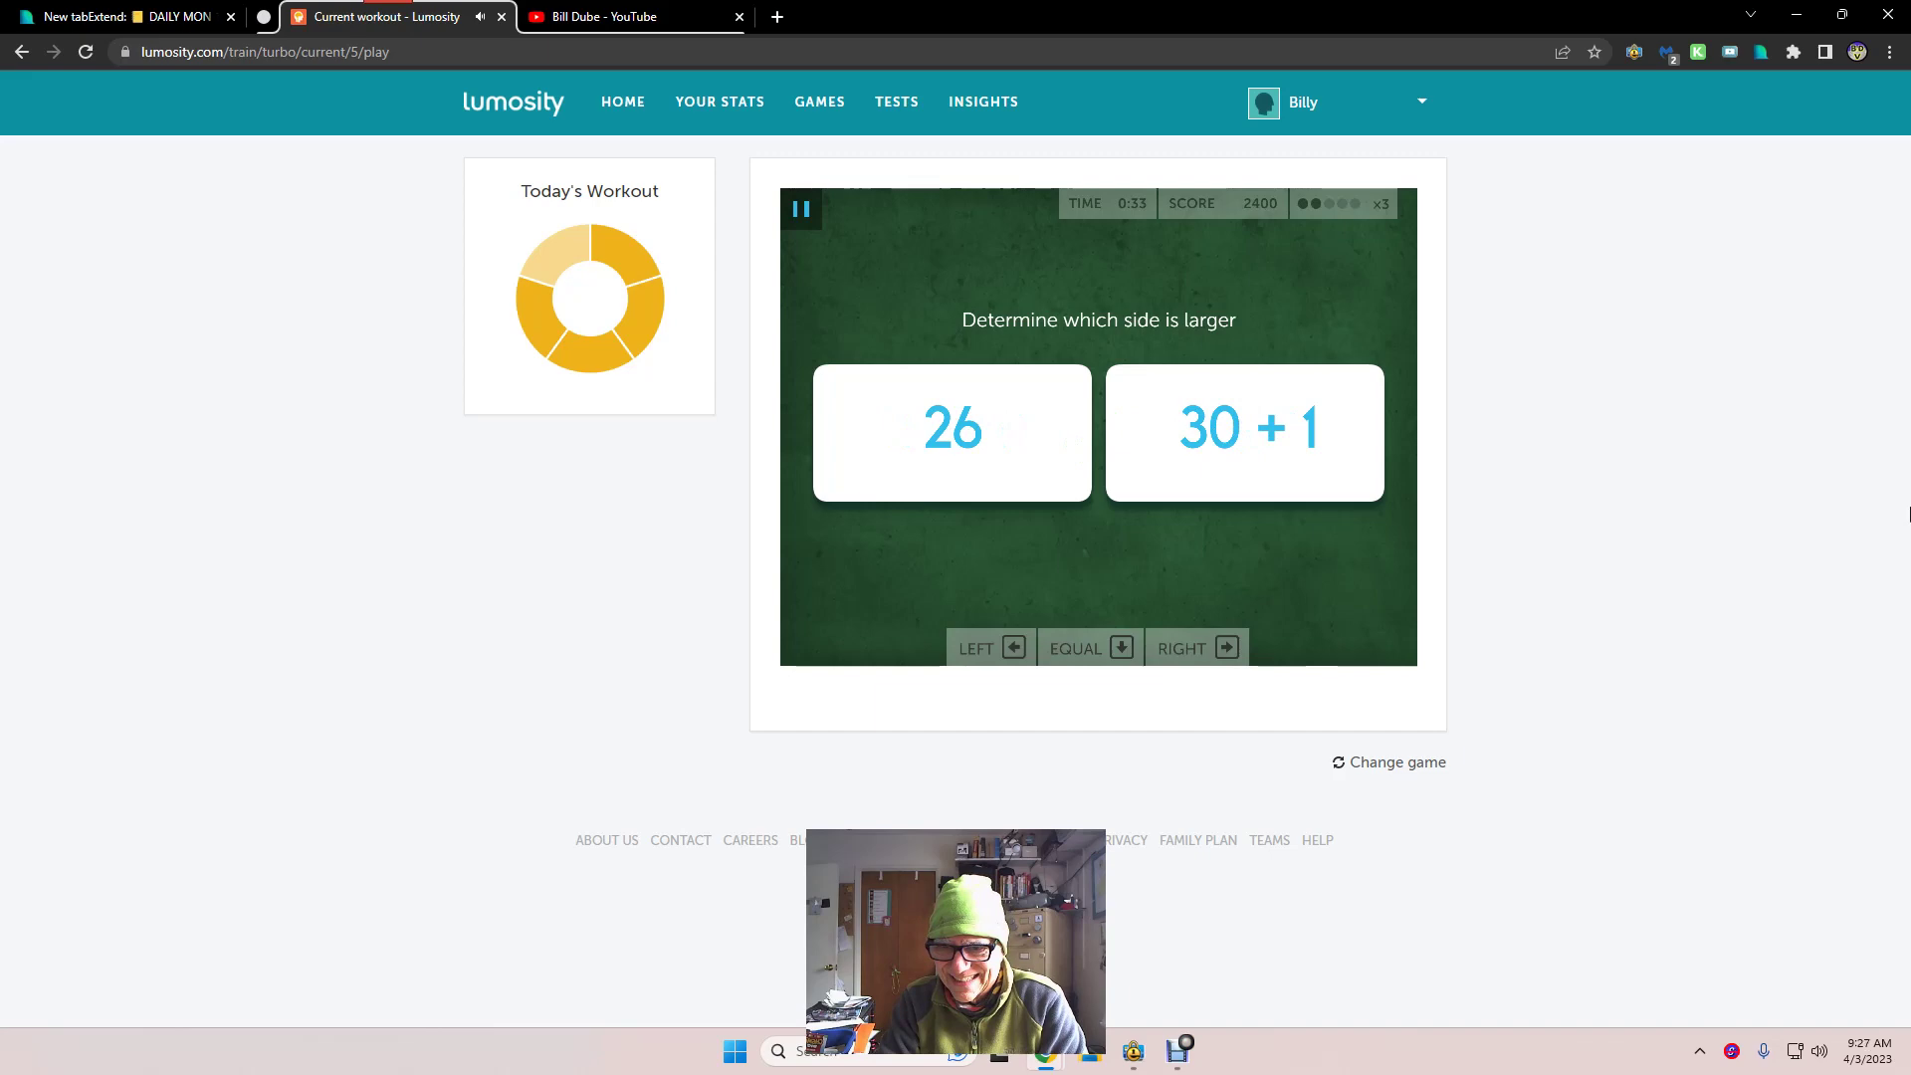
{"action": "key", "text": "Right"}
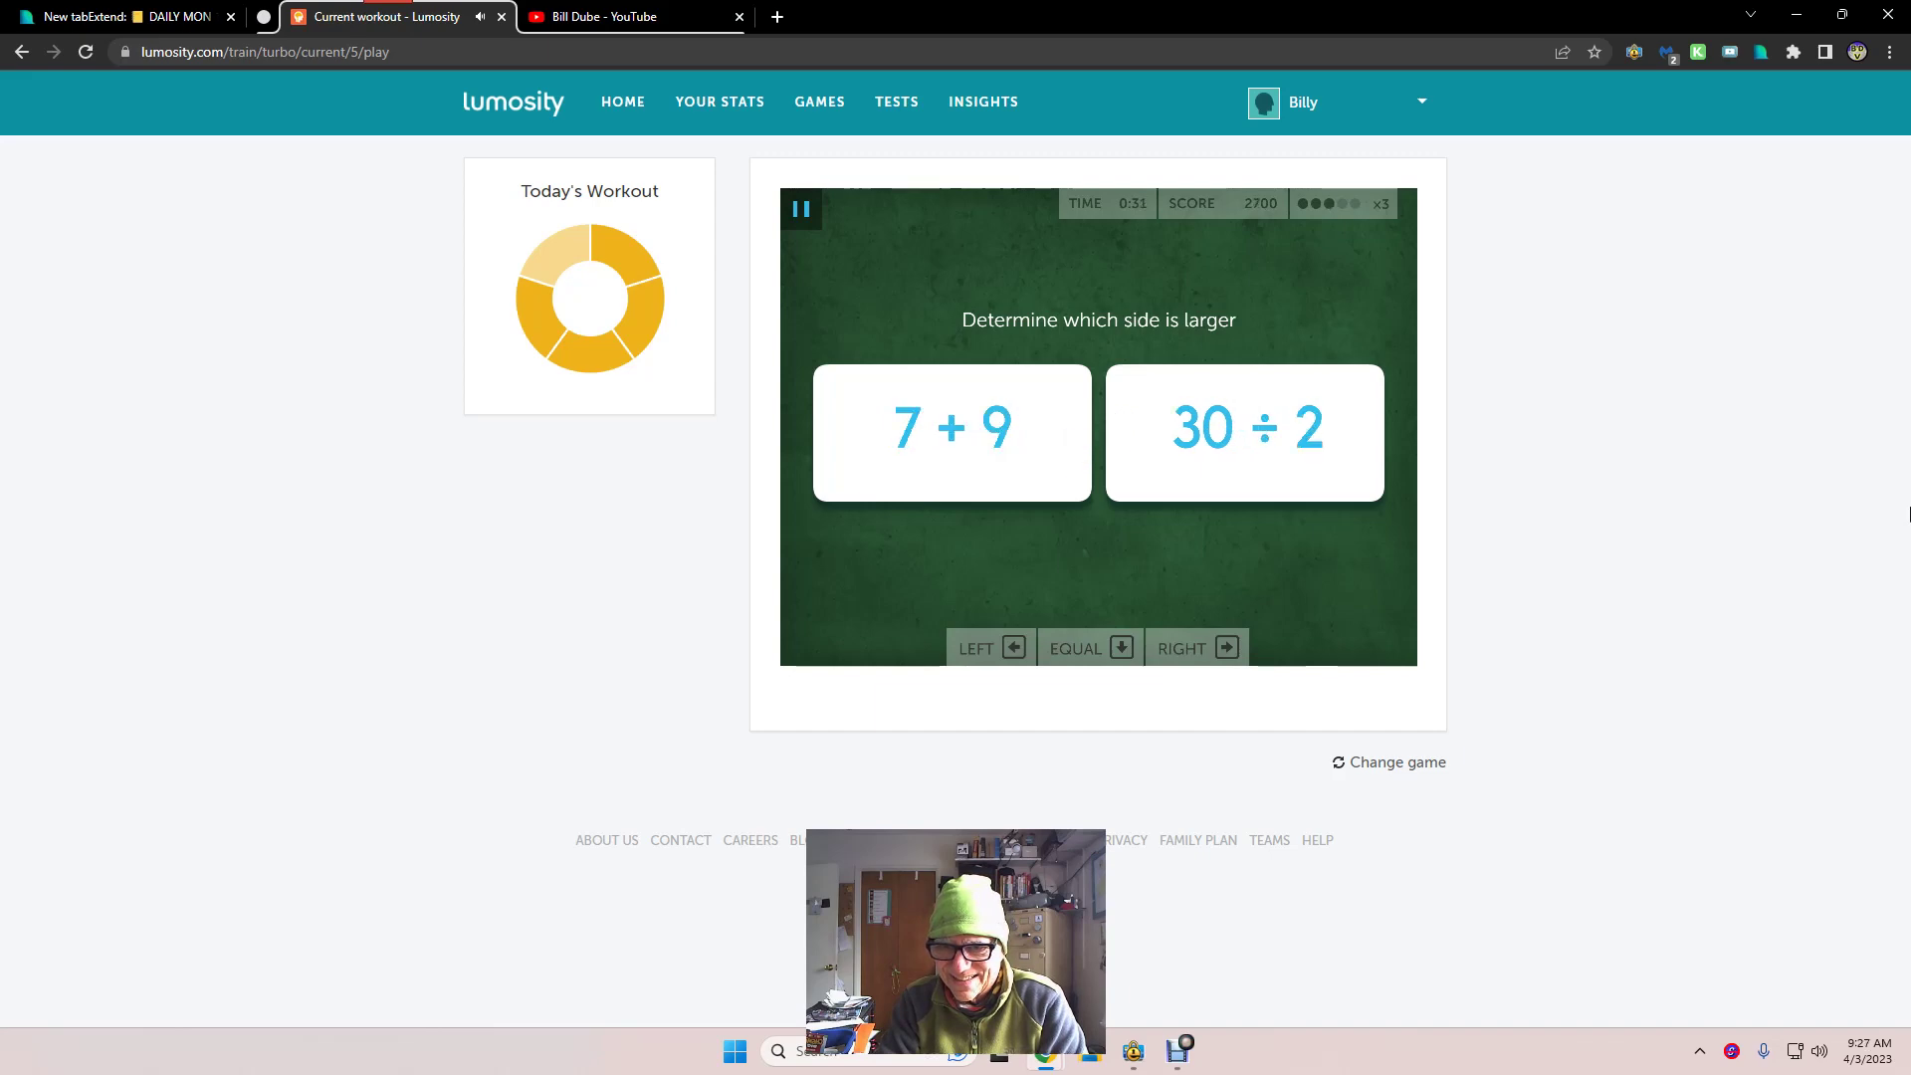
{"action": "key", "text": "Left"}
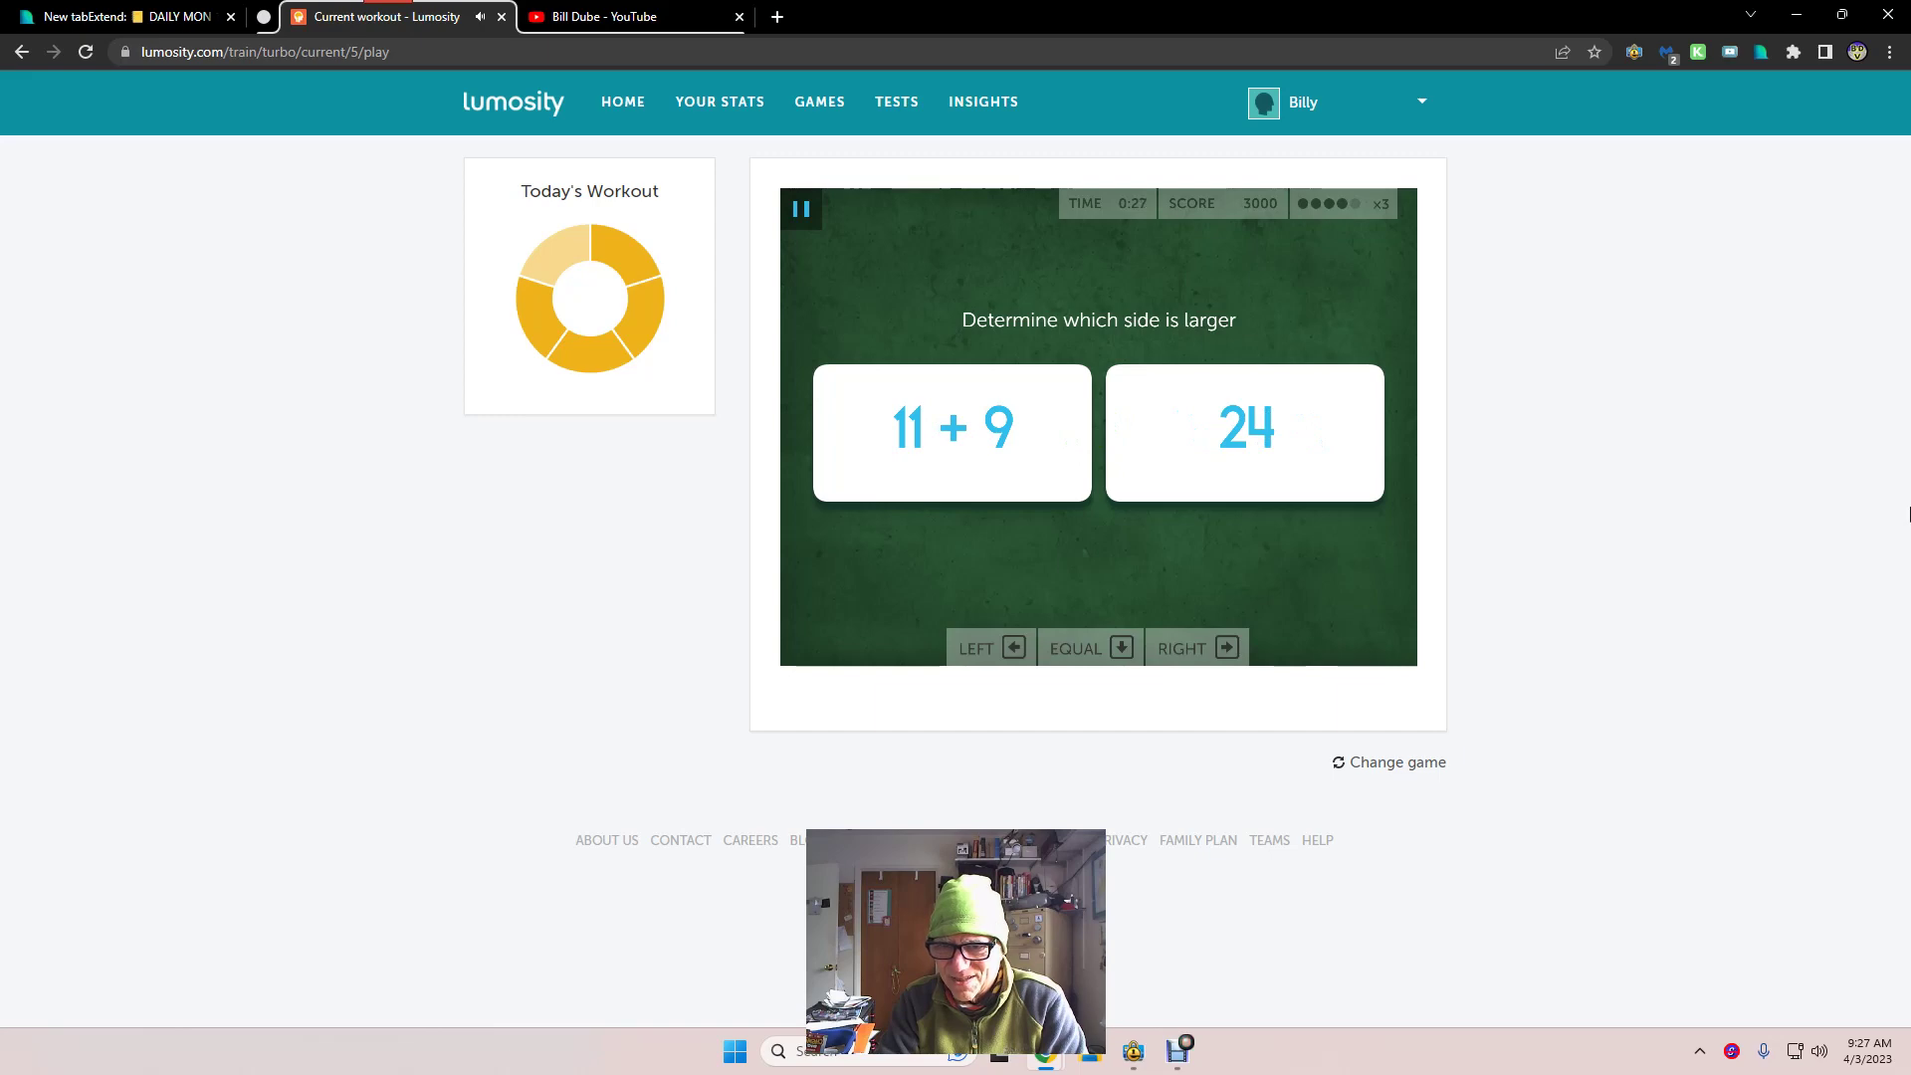
{"action": "key", "text": "Right"}
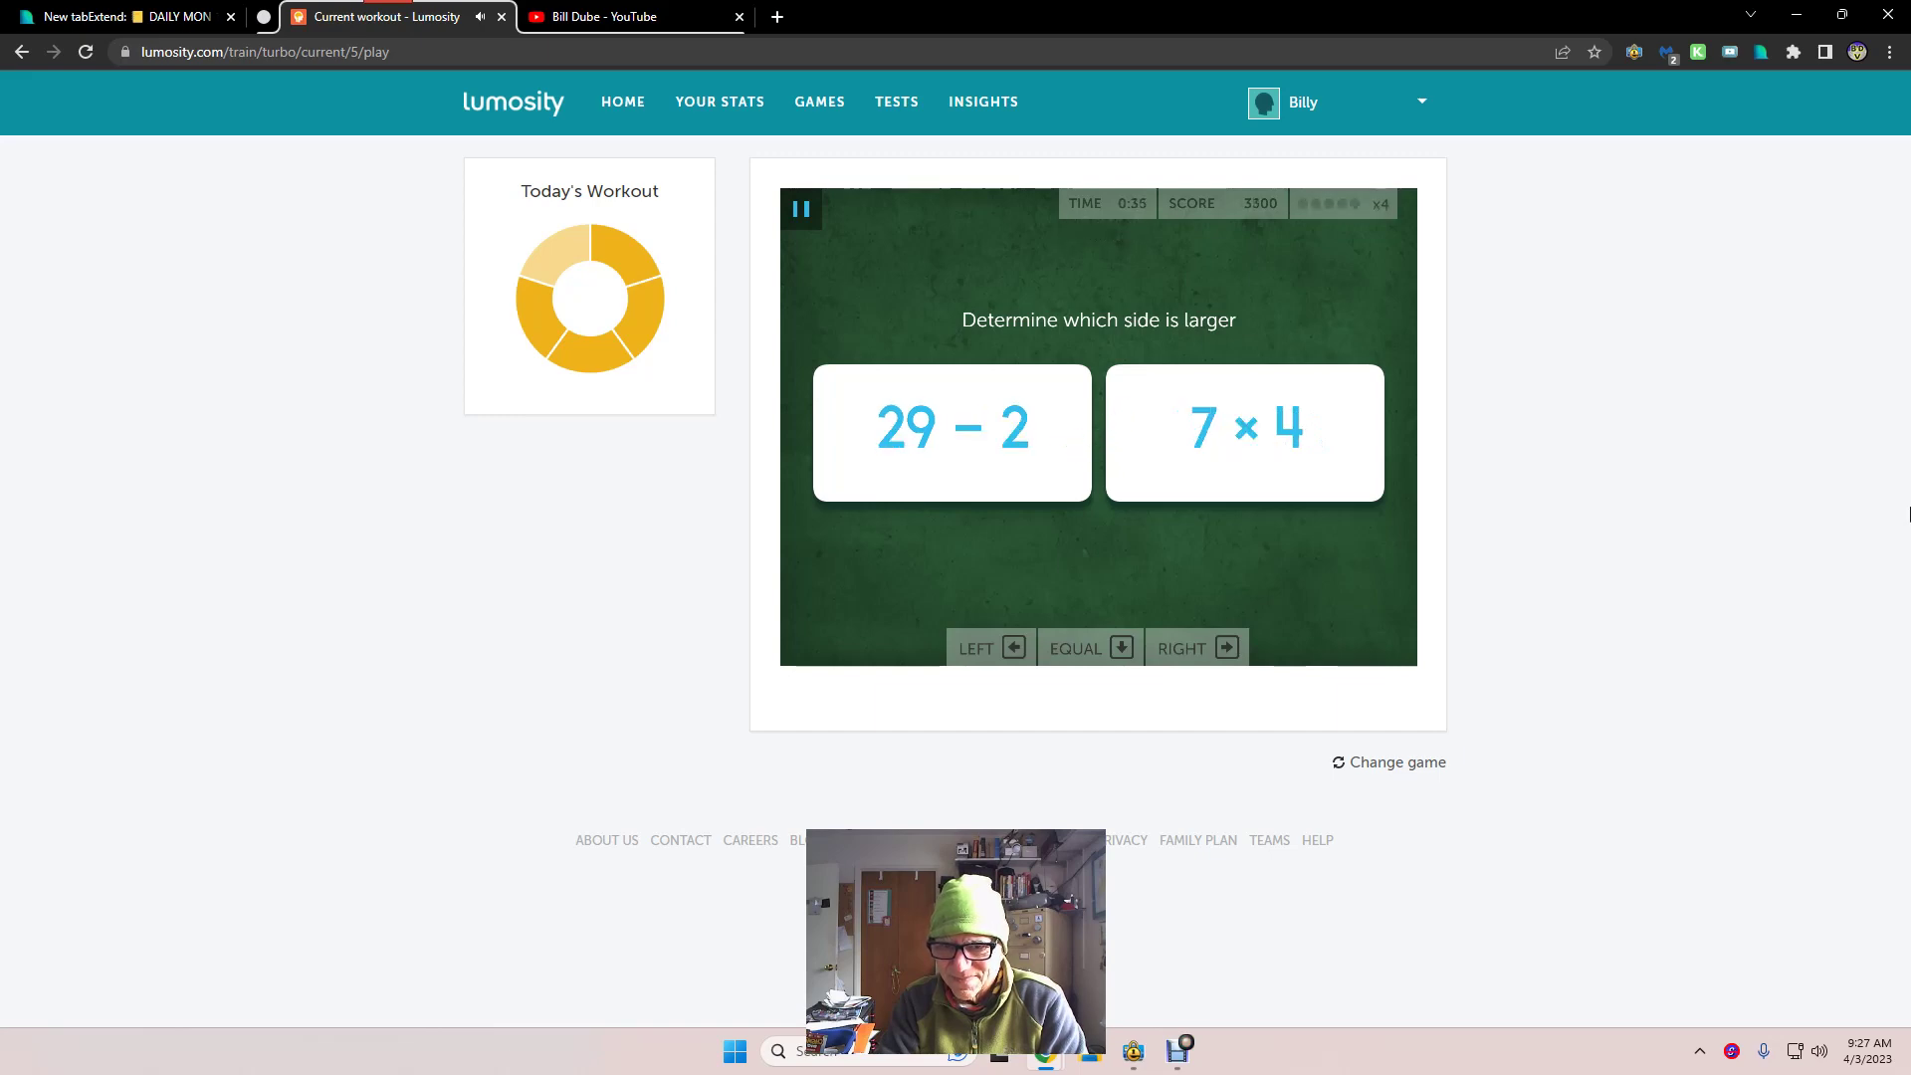
{"action": "key", "text": "Right"}
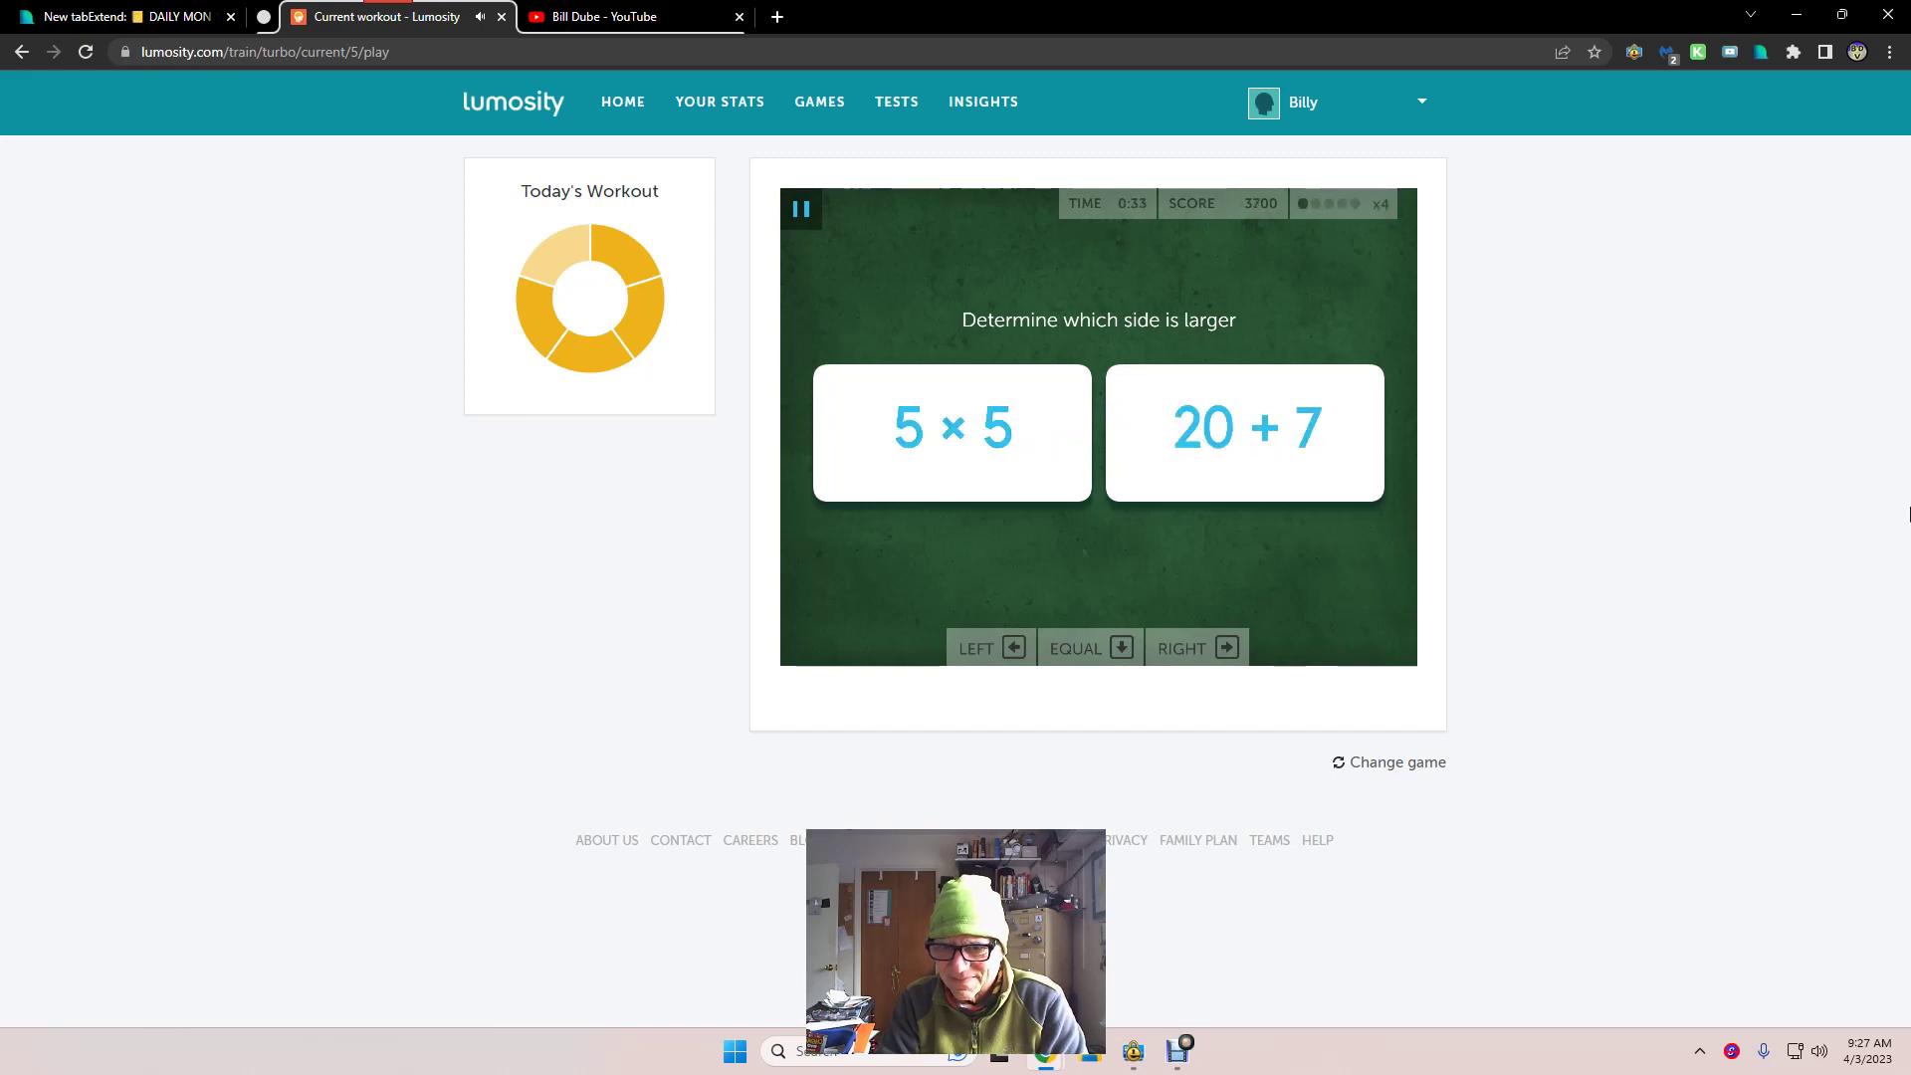
{"action": "key", "text": "Right"}
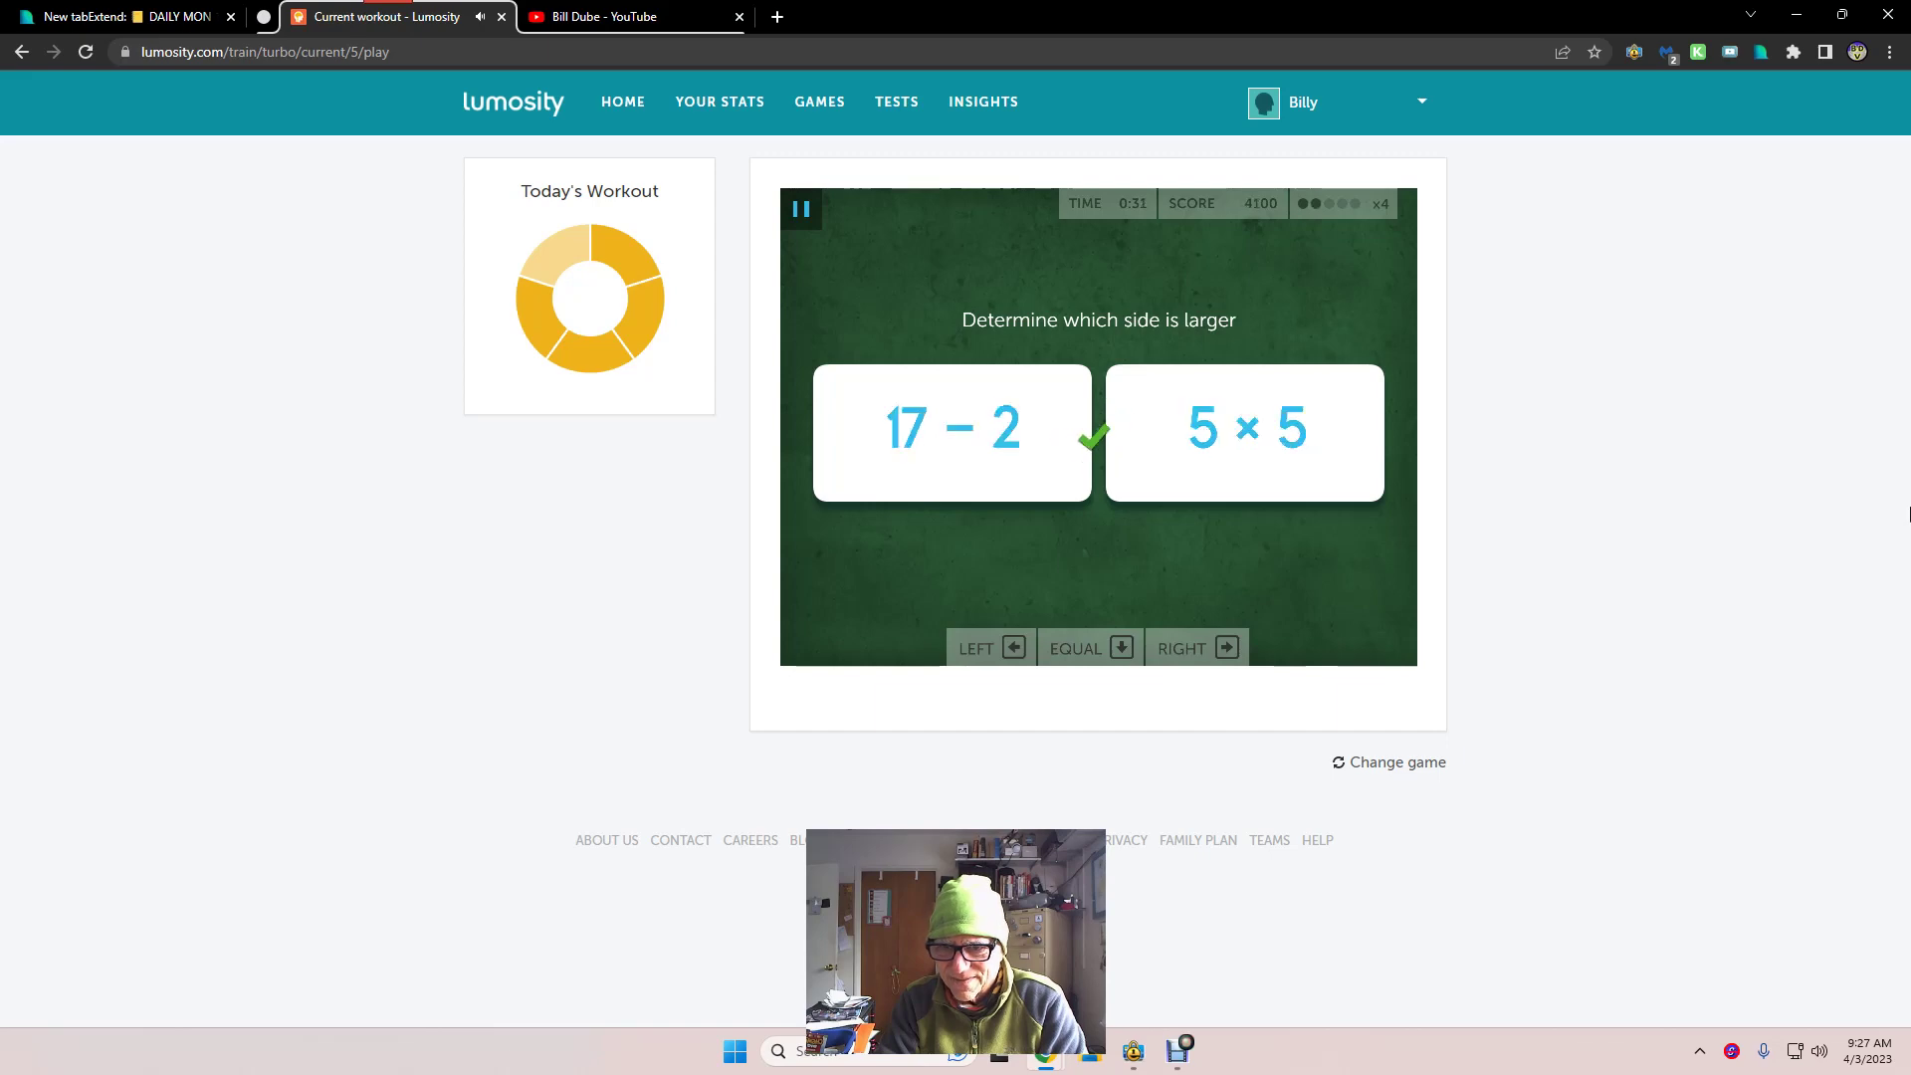
{"action": "key", "text": "Left"}
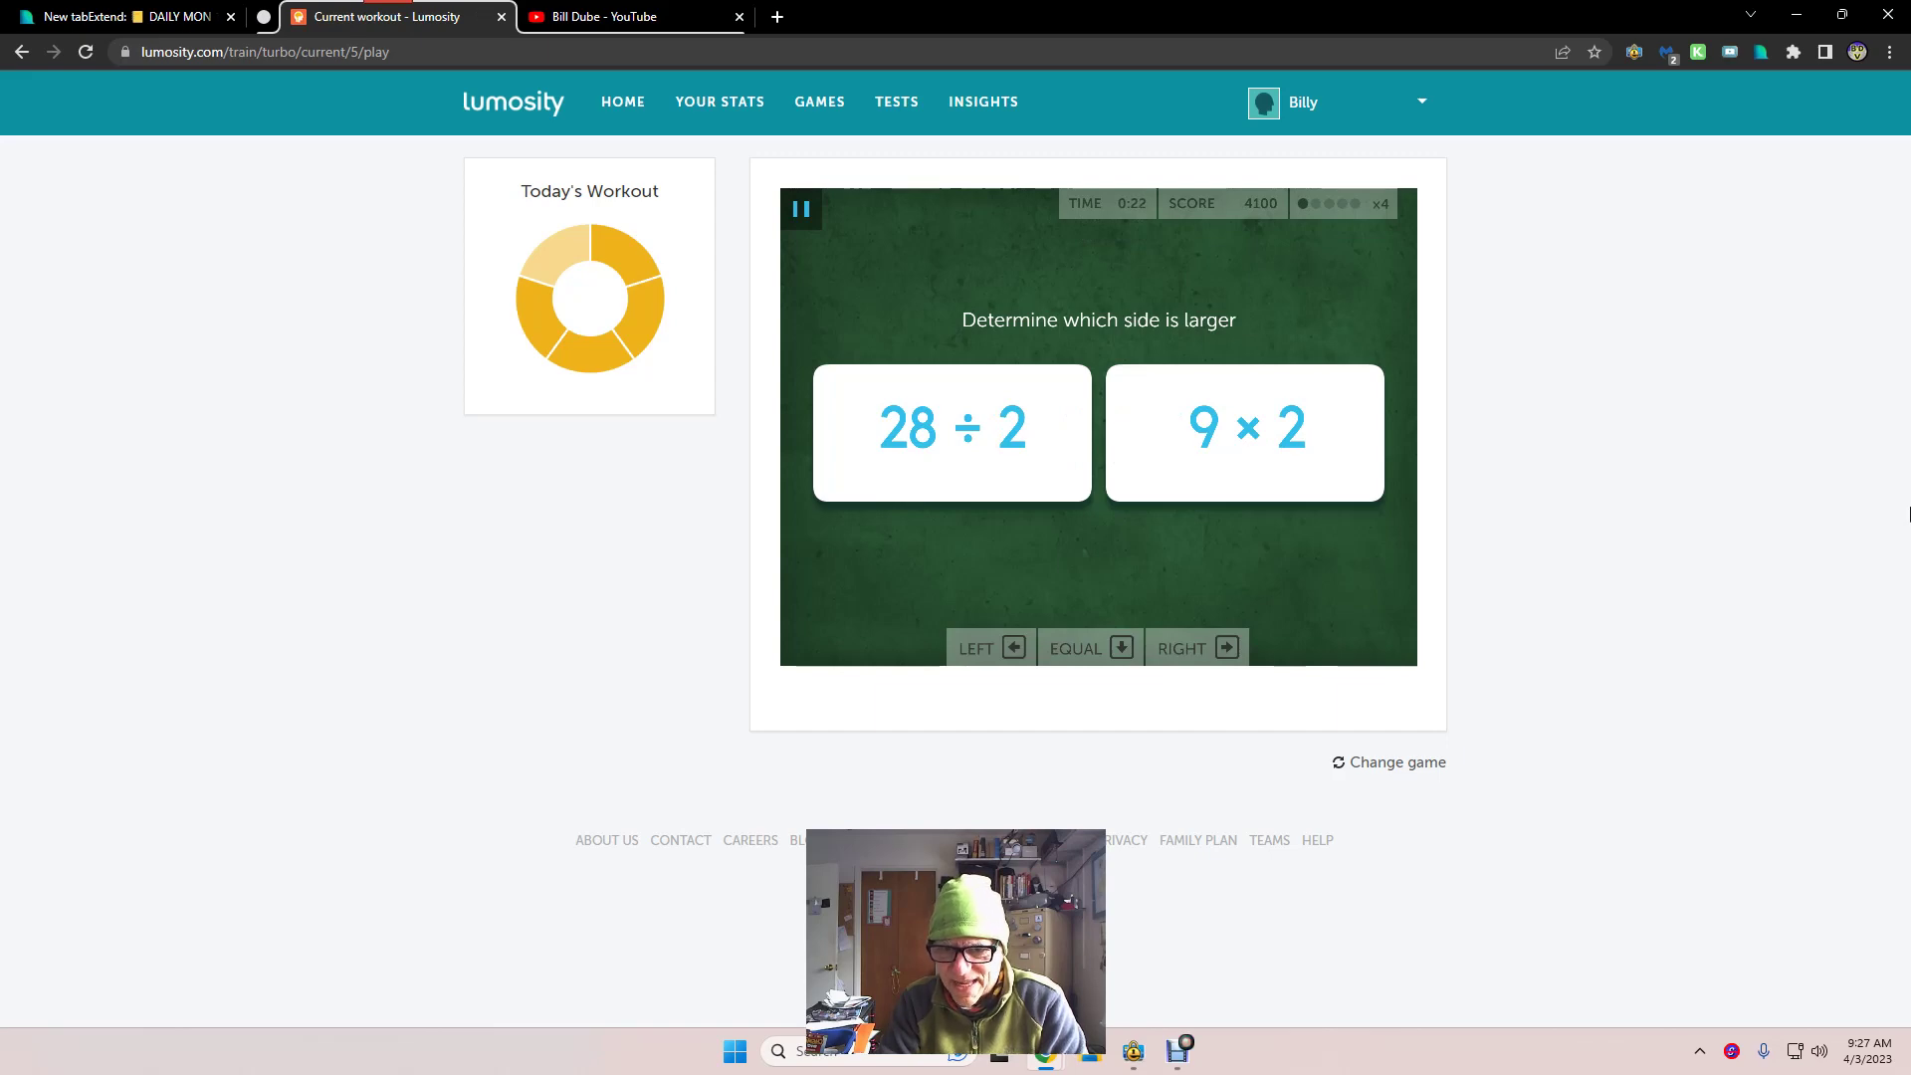
{"action": "key", "text": "Right"}
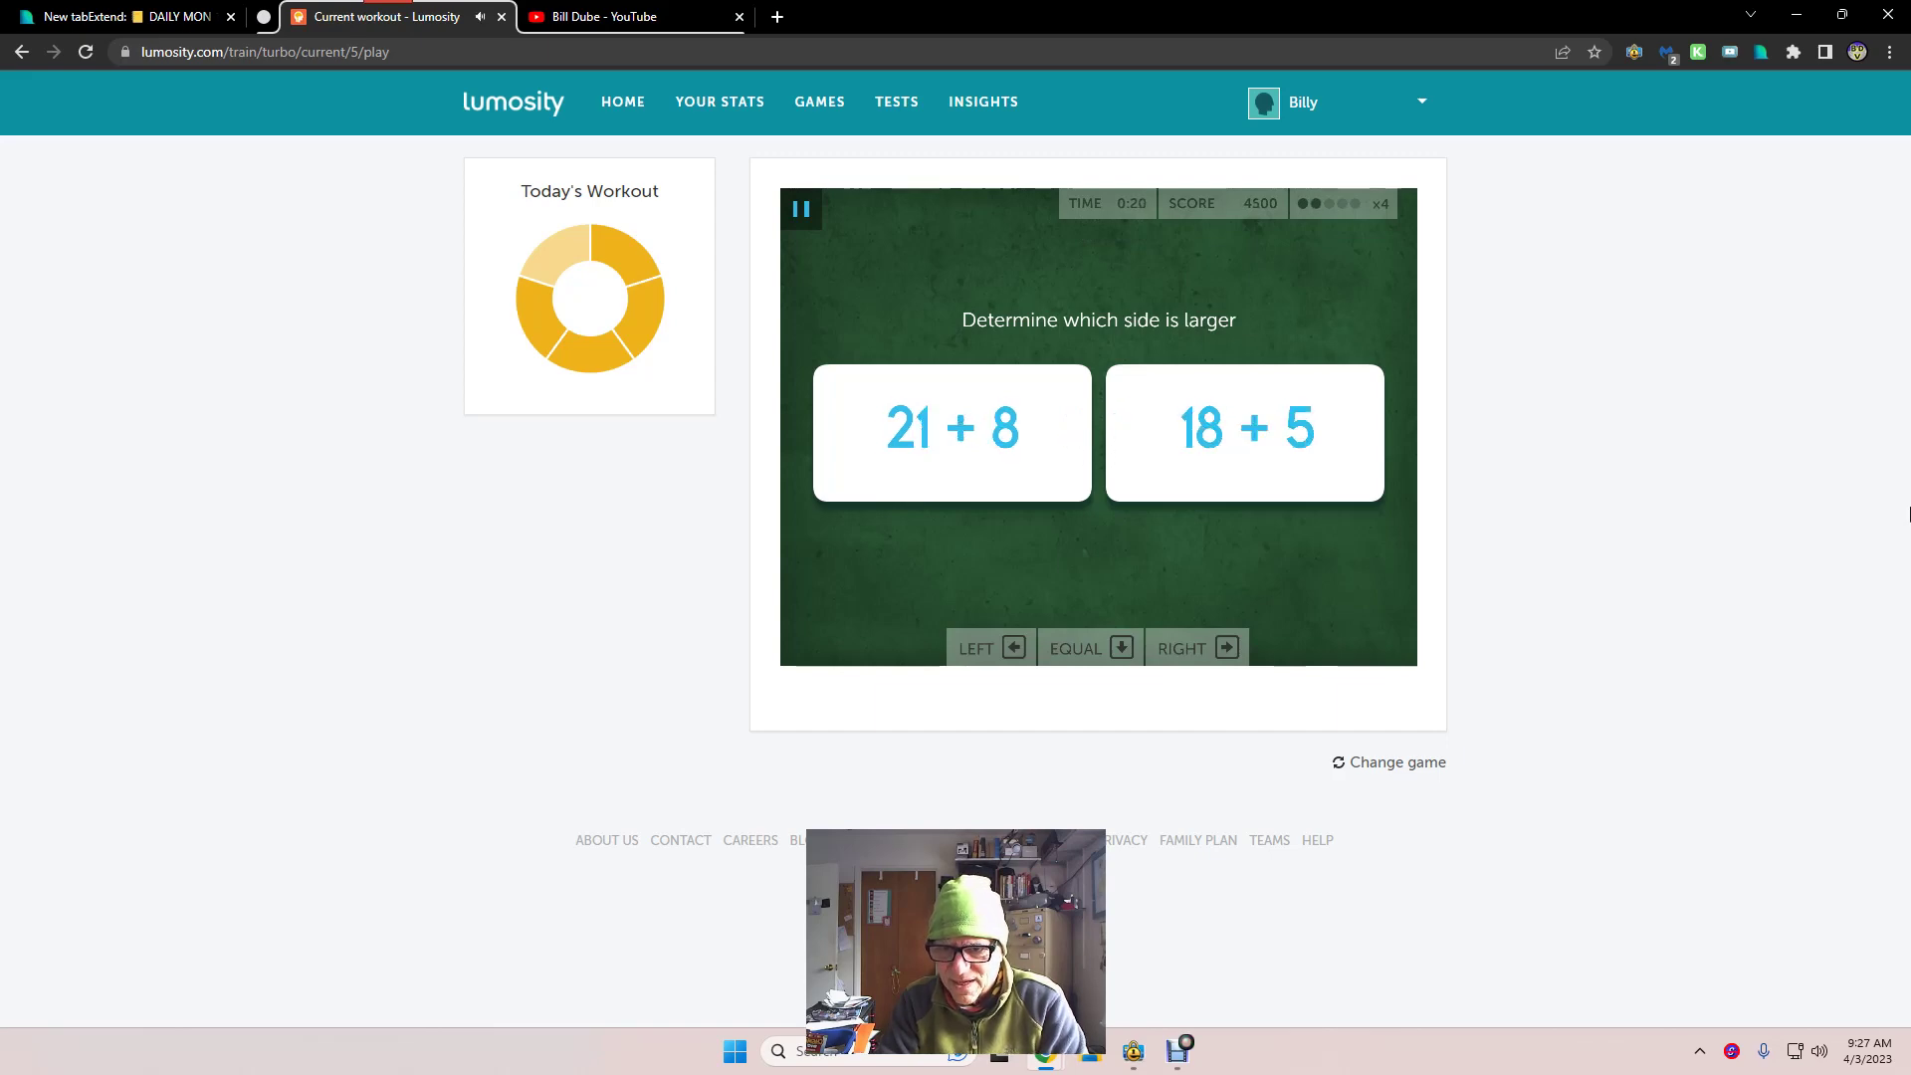
{"action": "key", "text": "Left"}
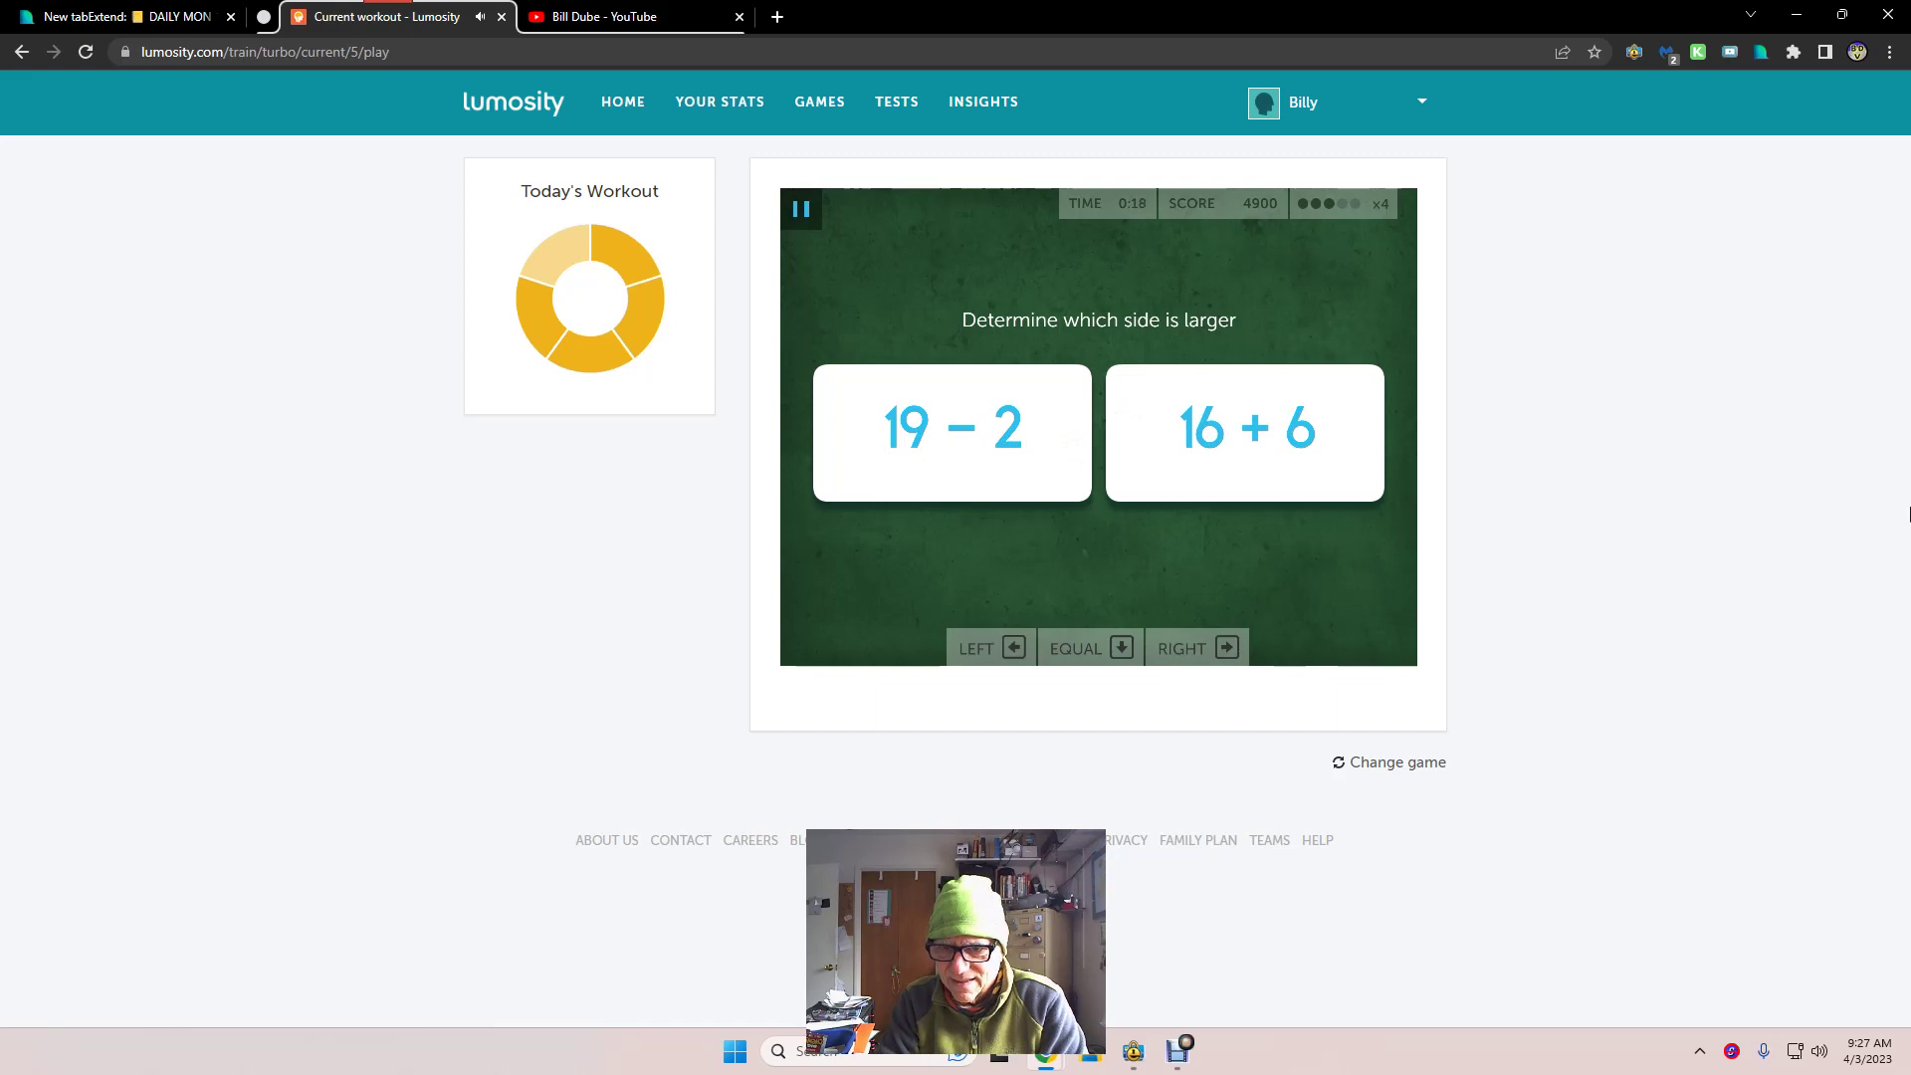
{"action": "key", "text": "Right"}
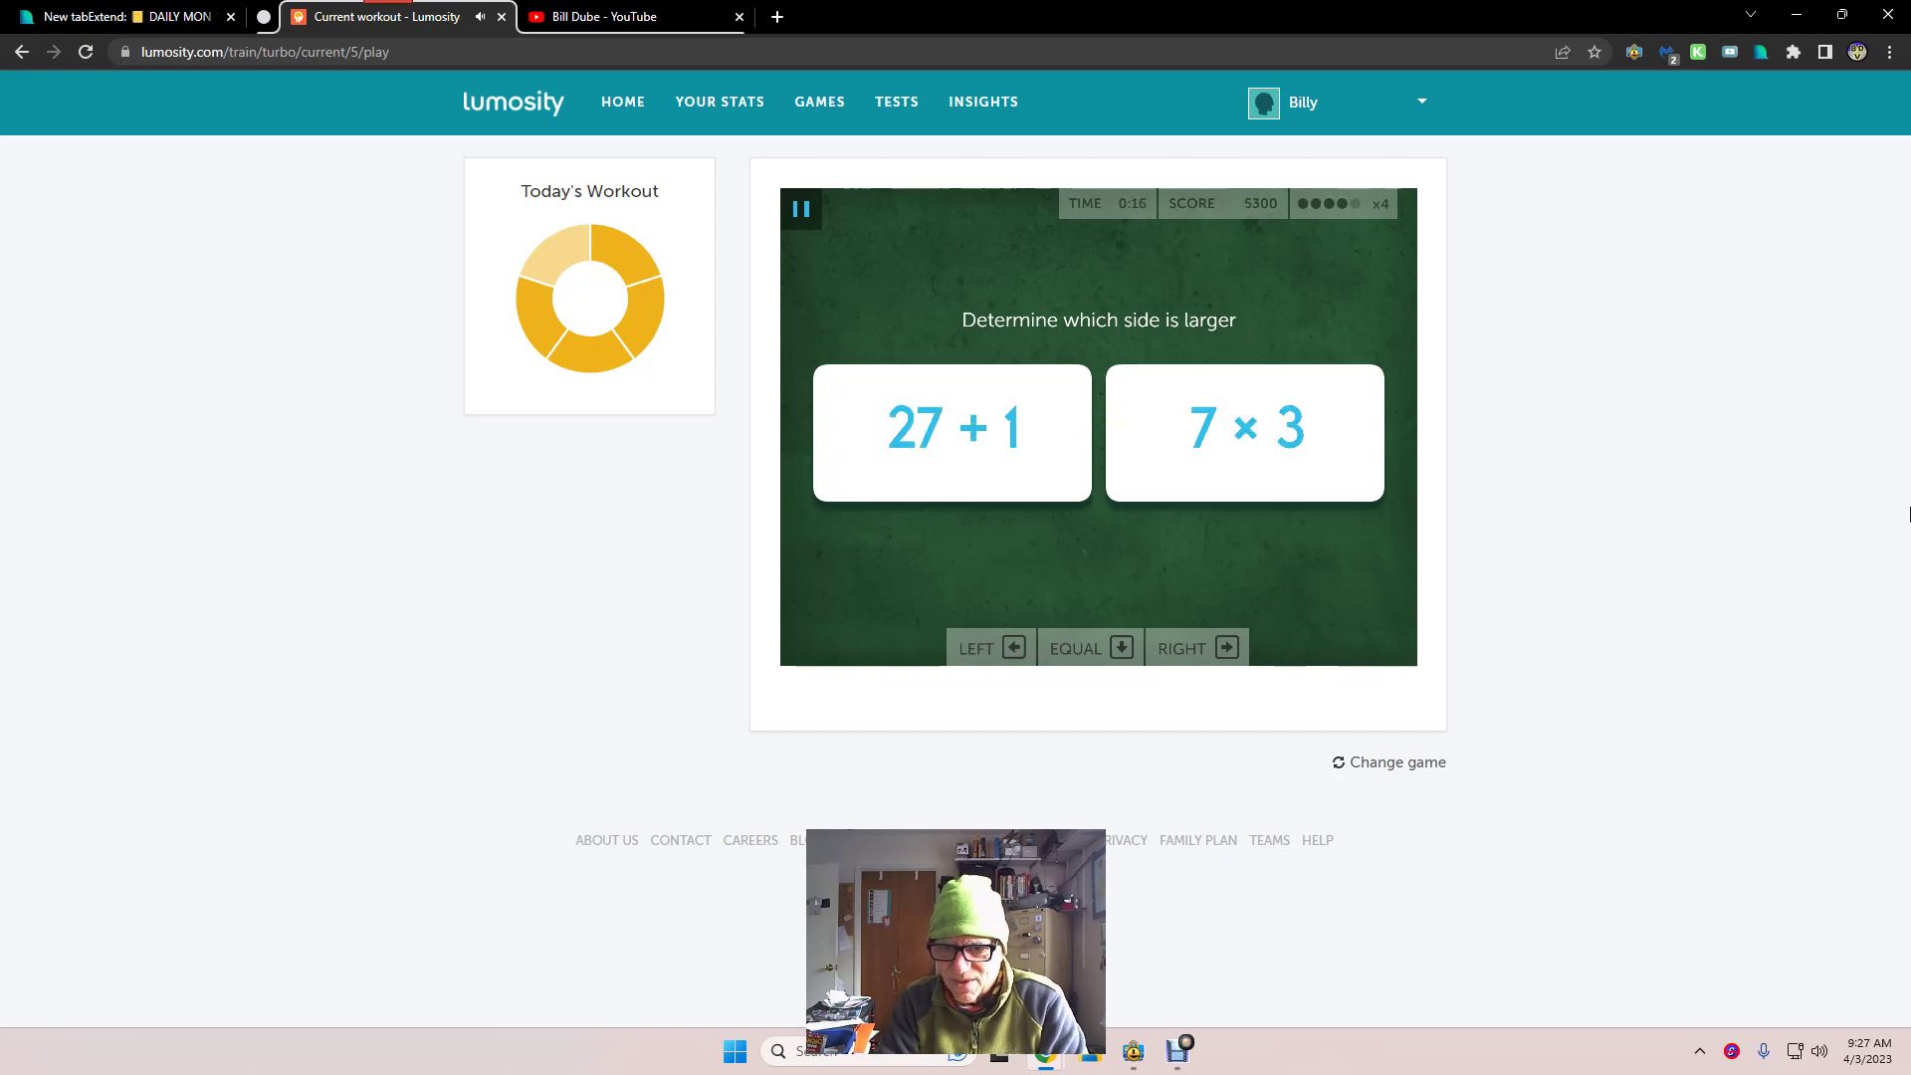
{"action": "key", "text": "Left"}
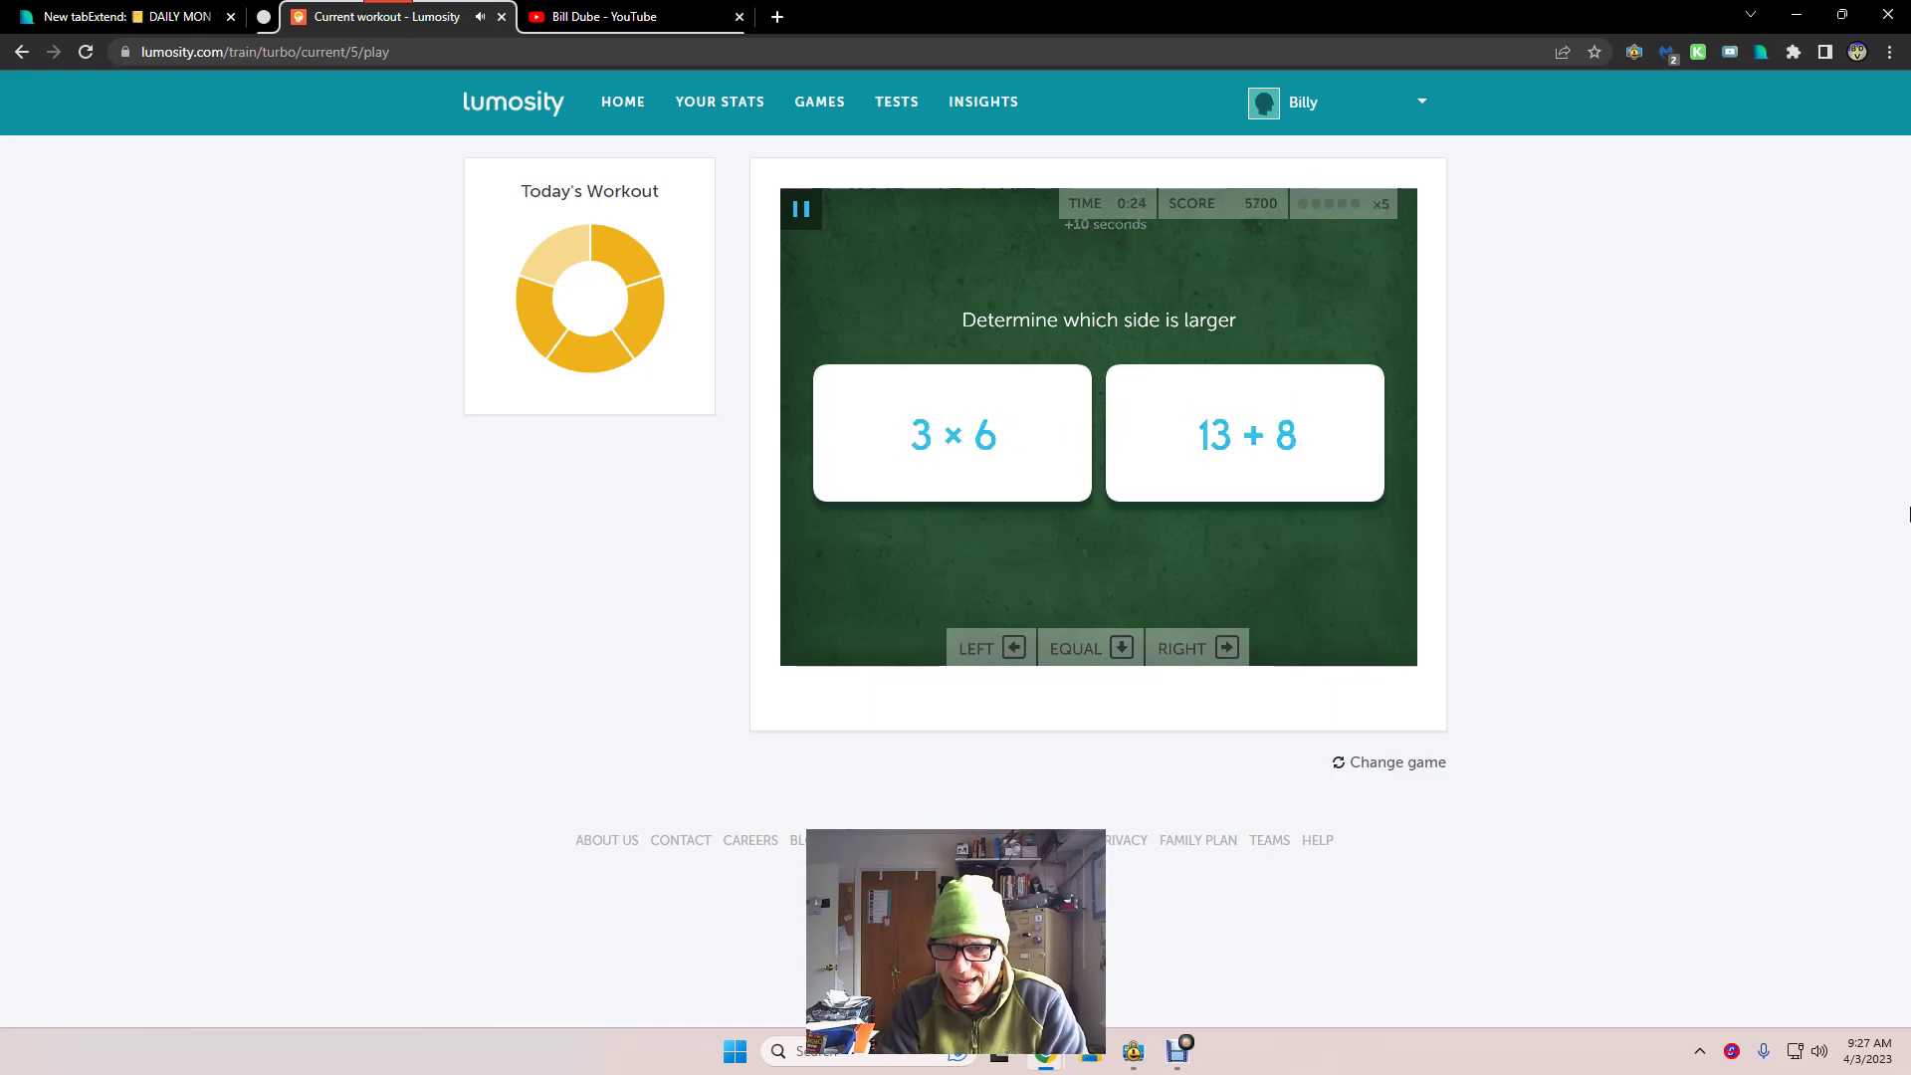
{"action": "key", "text": "Right"}
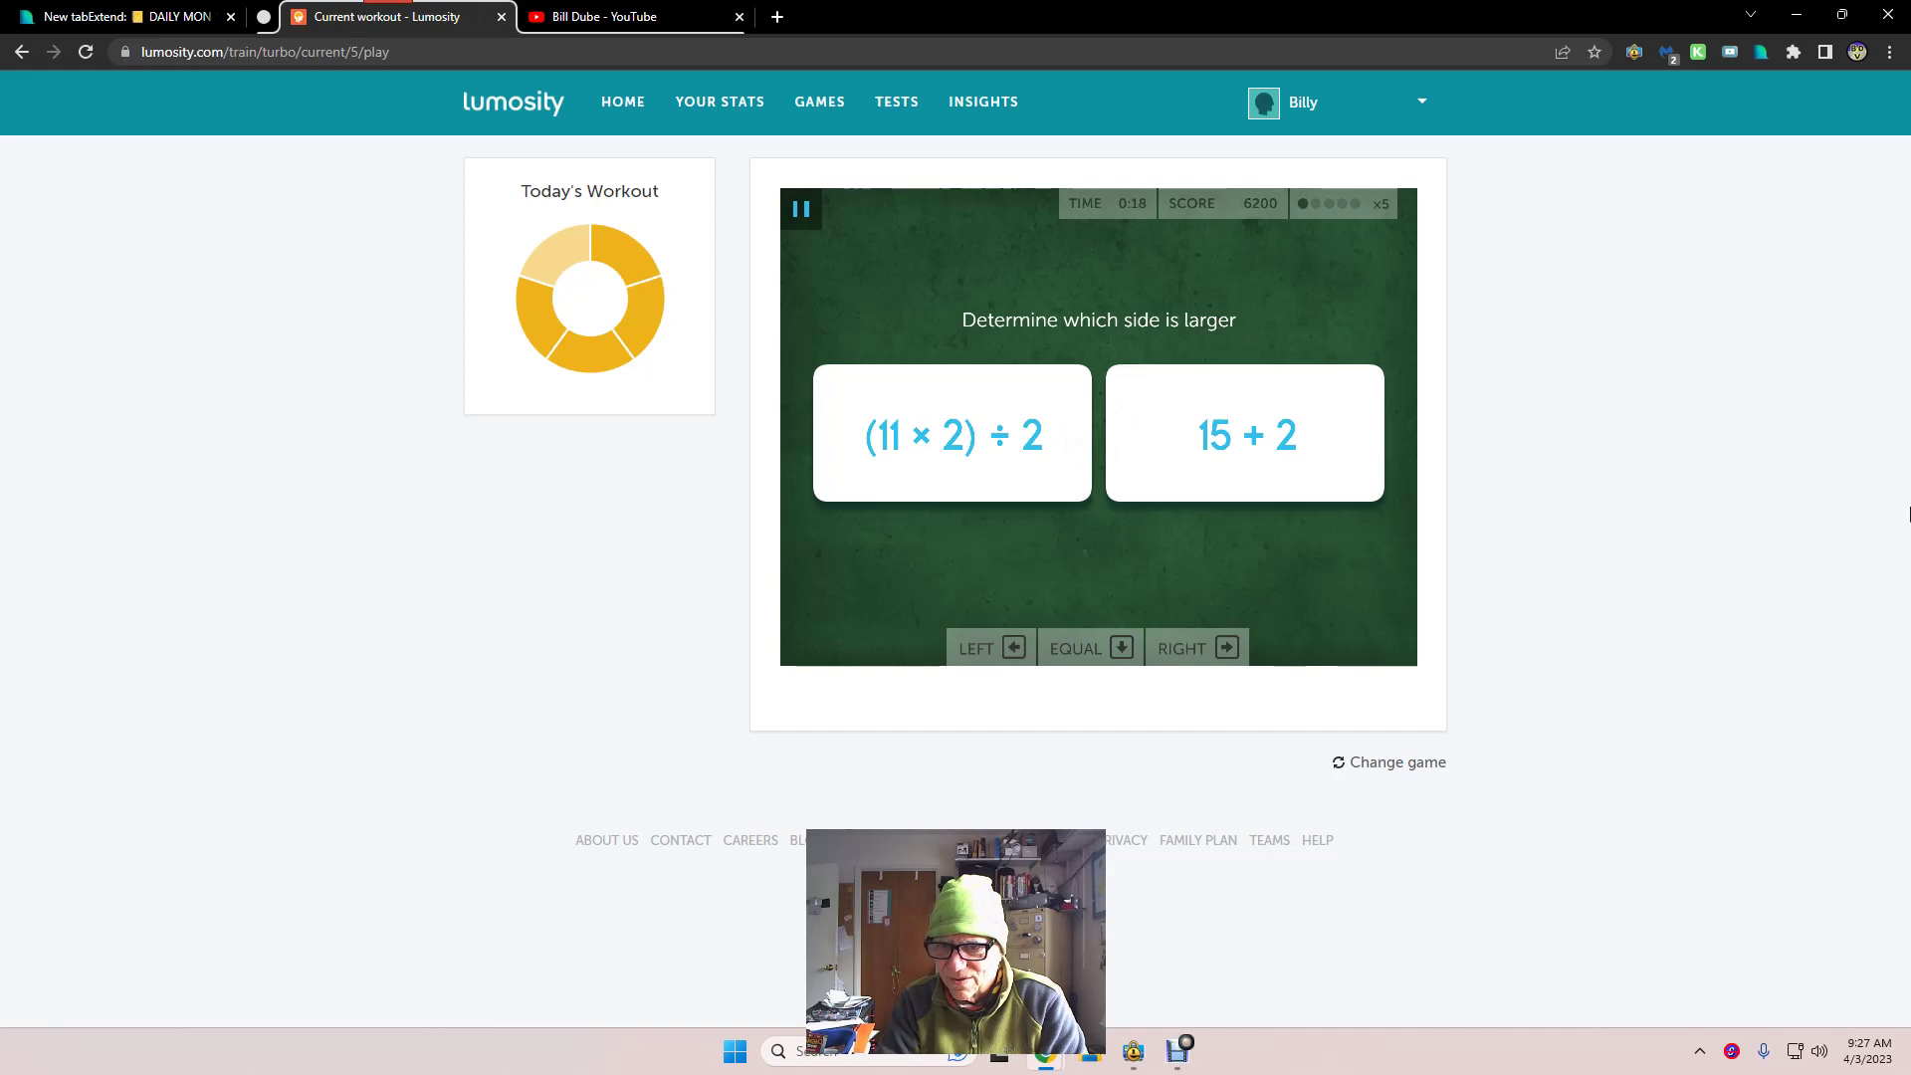
{"action": "key", "text": "Right"}
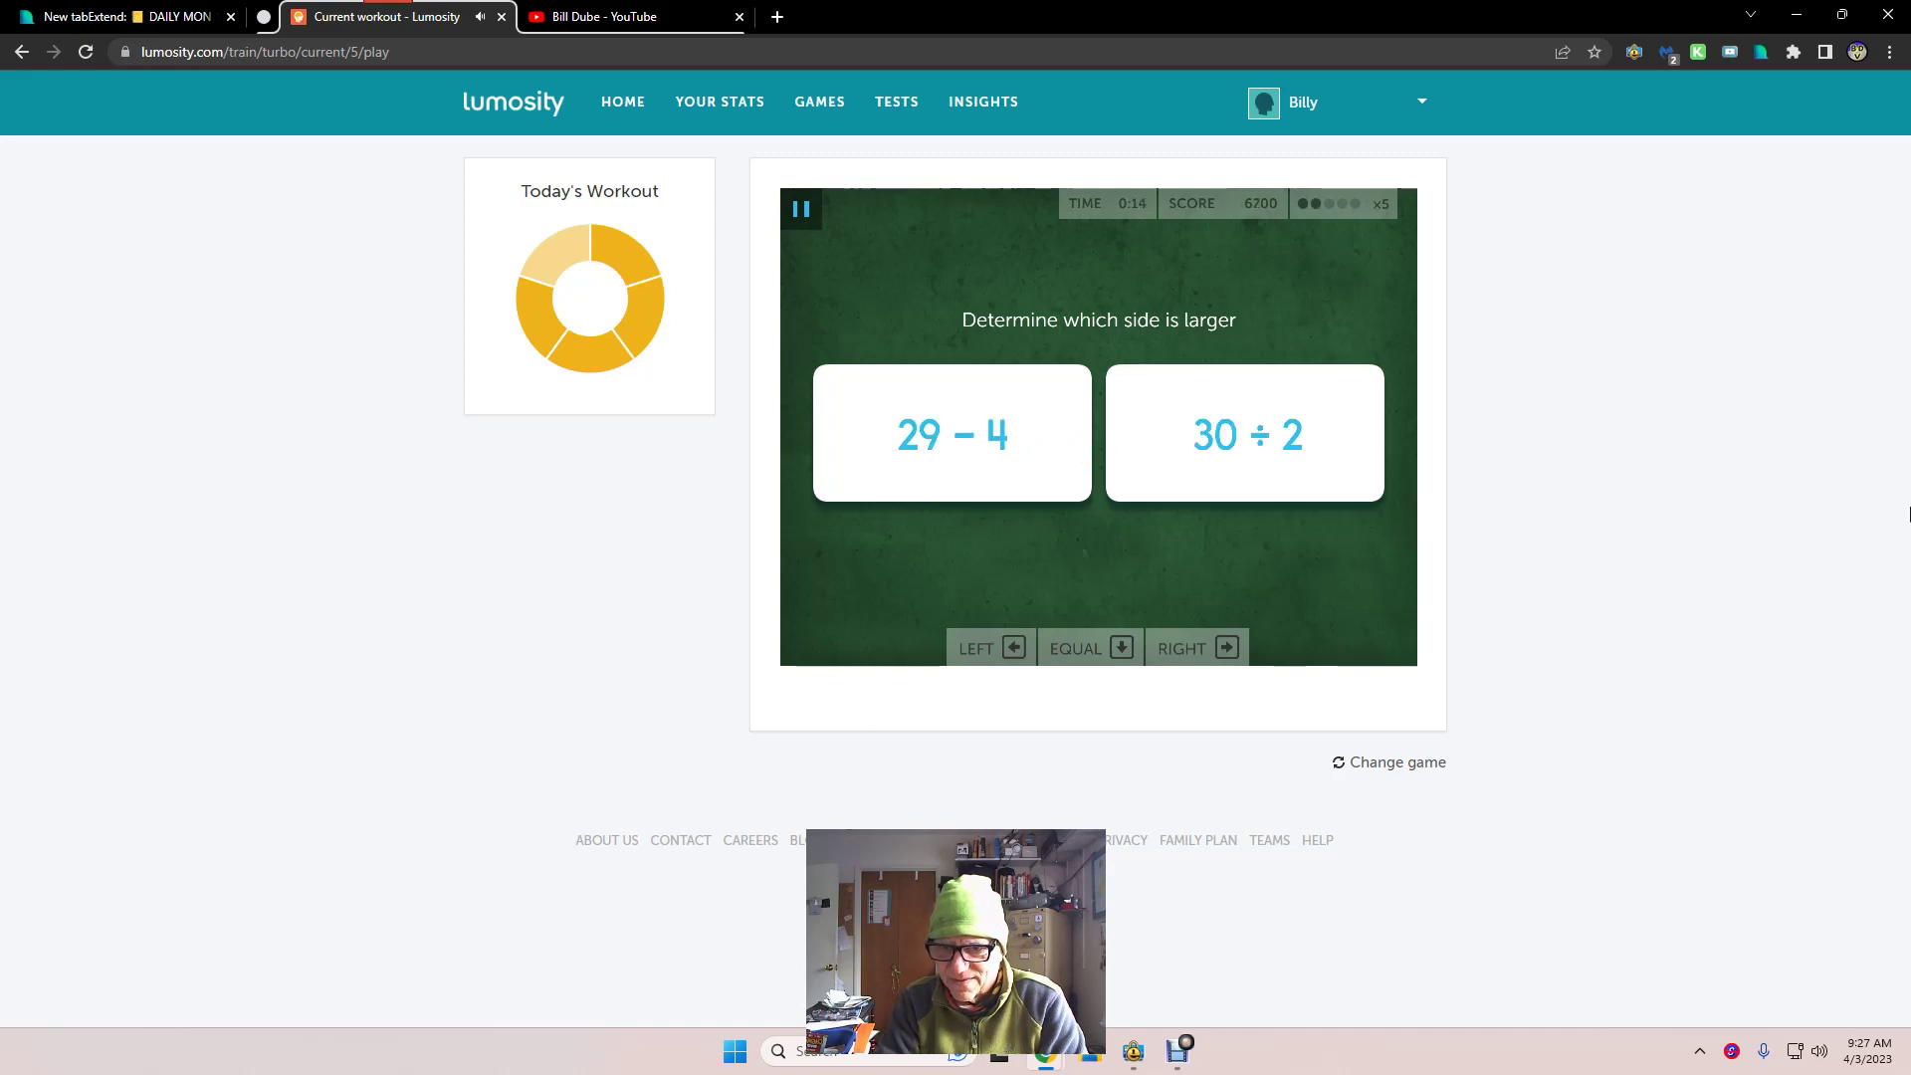
{"action": "key", "text": "Left"}
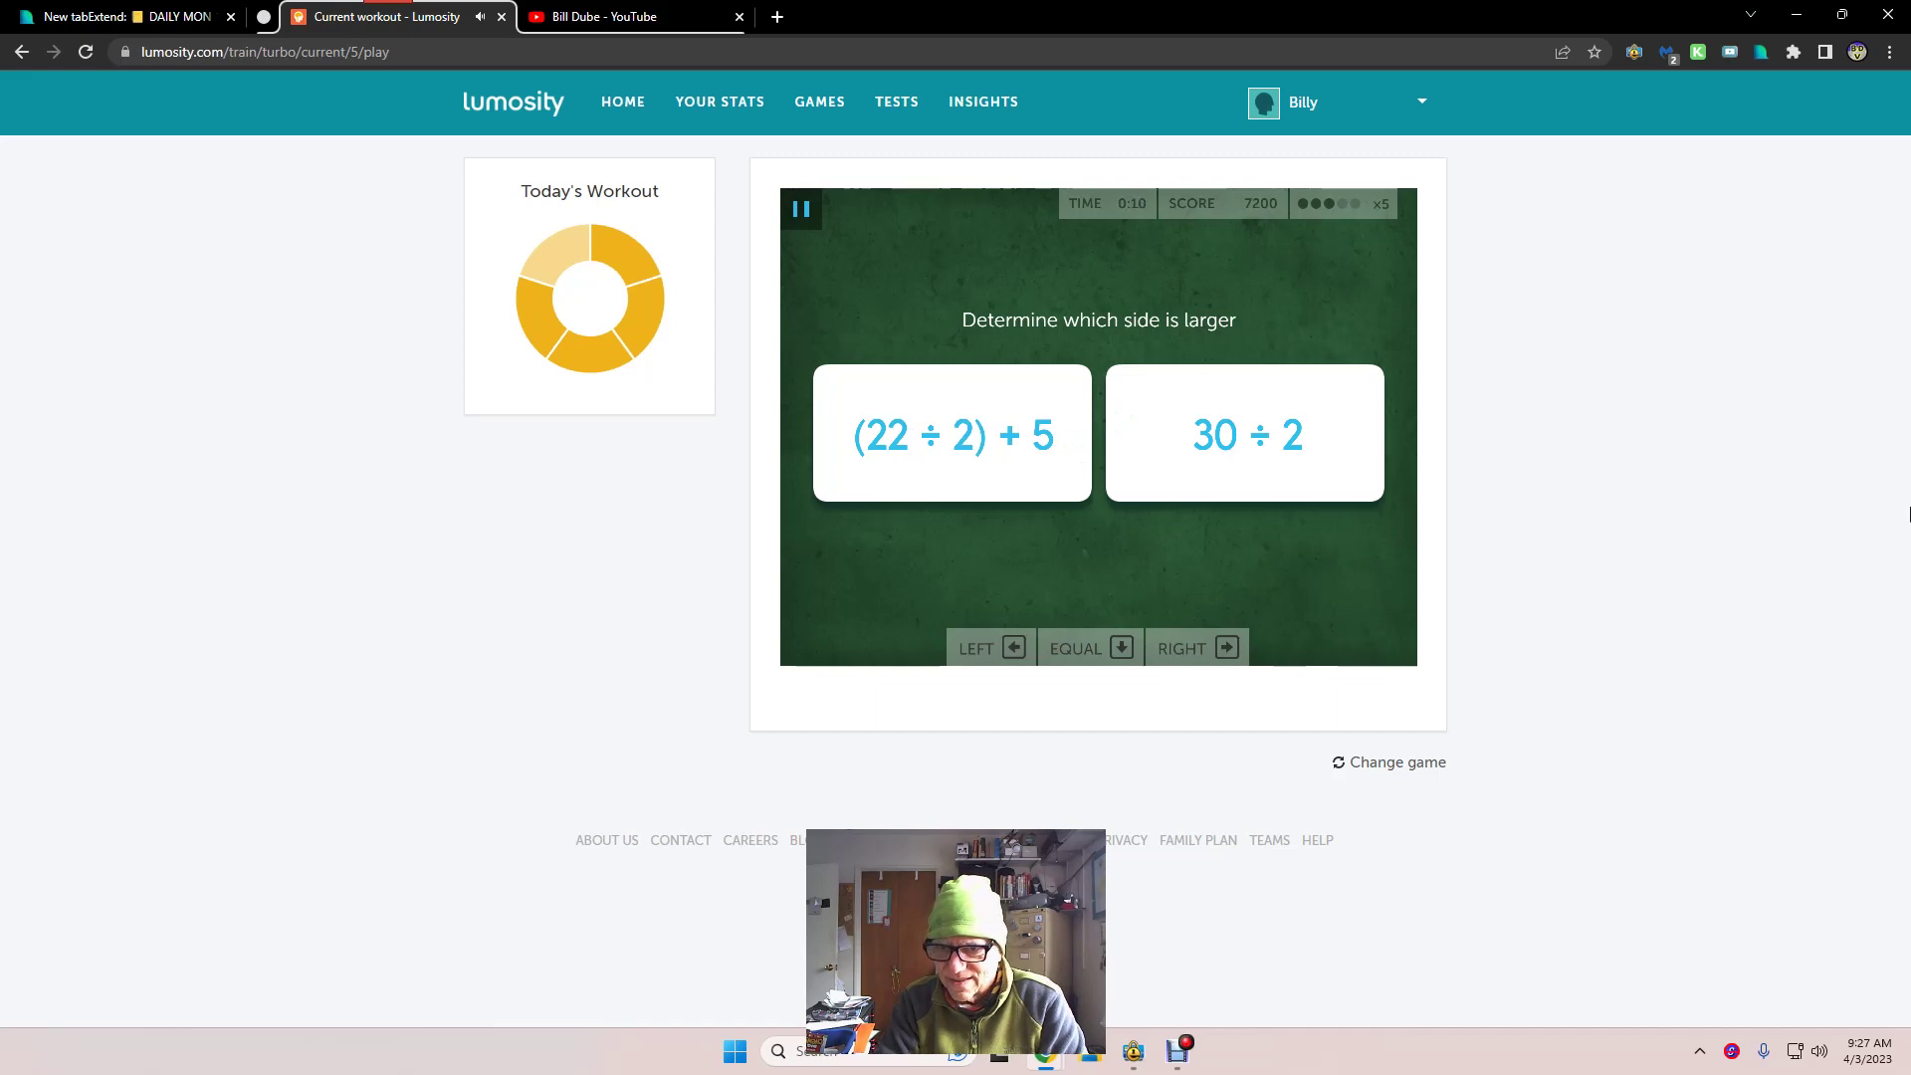
{"action": "key", "text": "Left"}
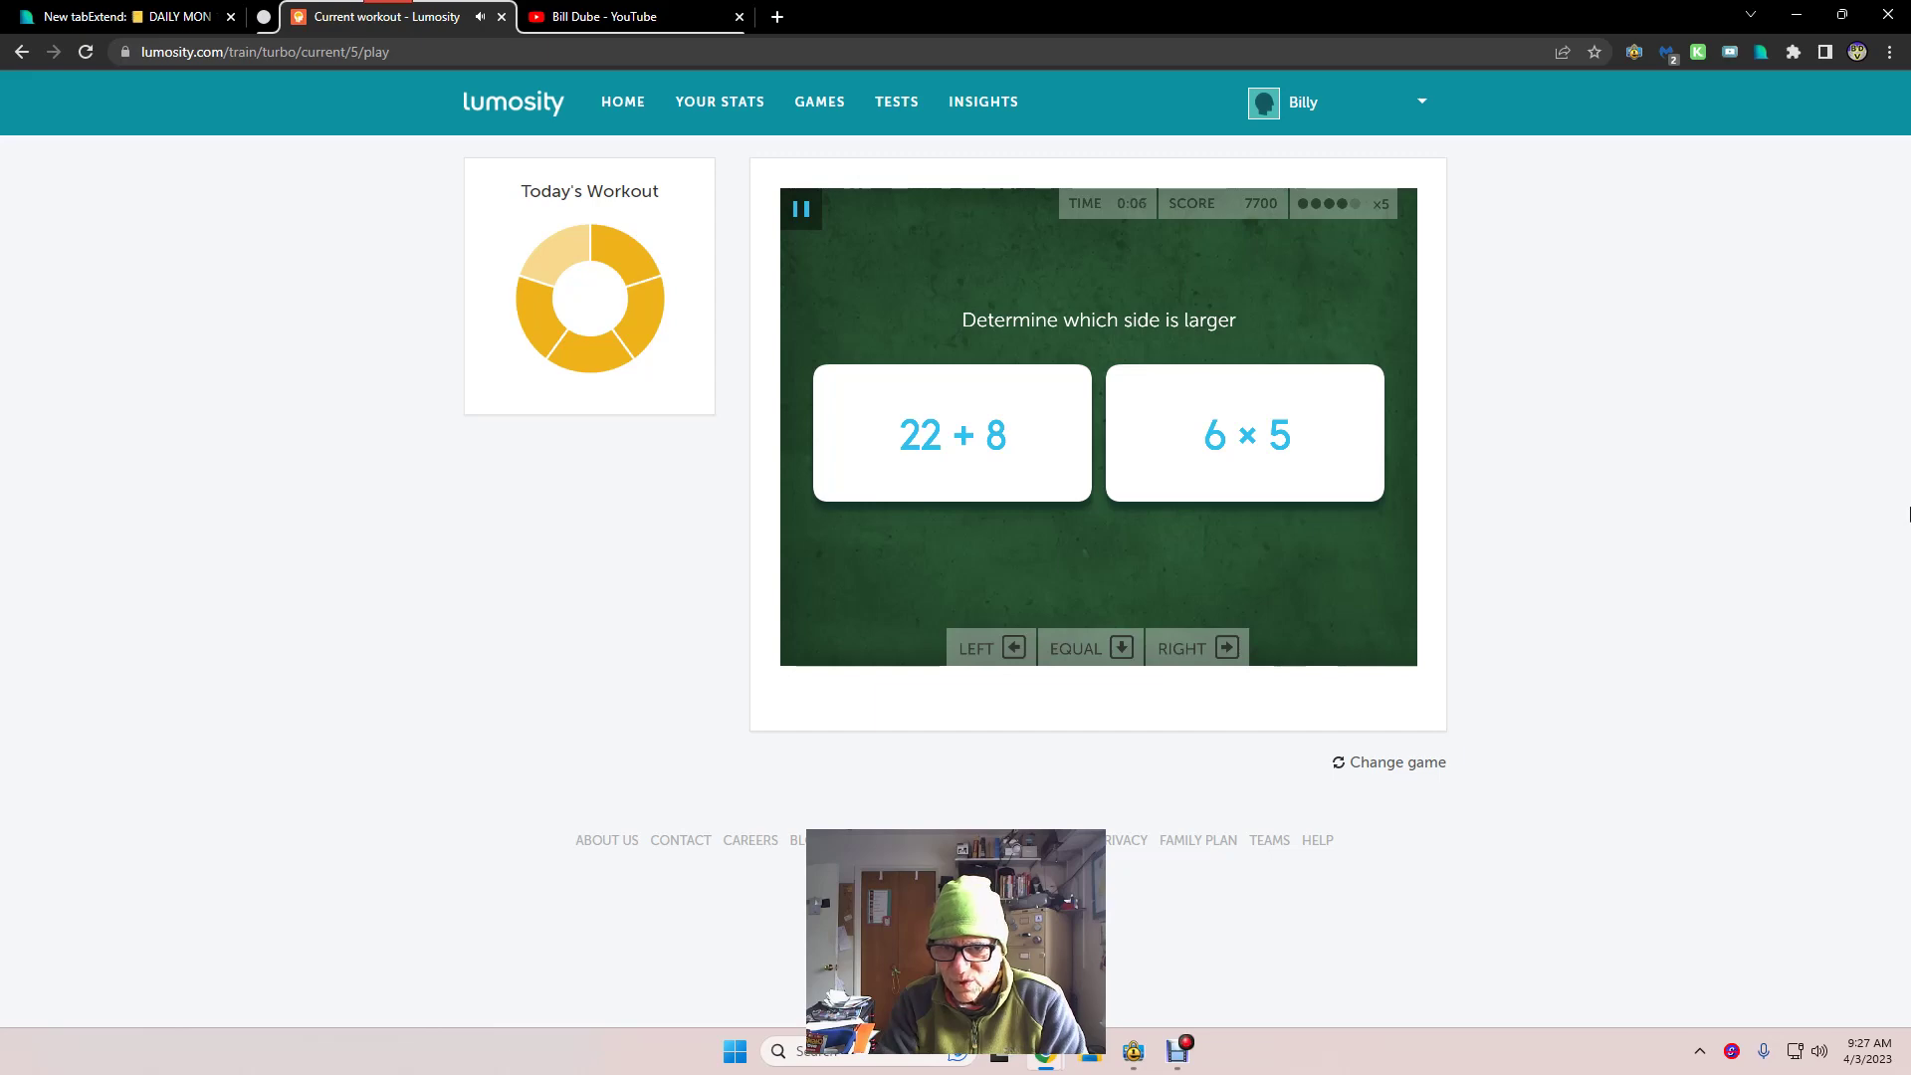
{"action": "key", "text": "Down"}
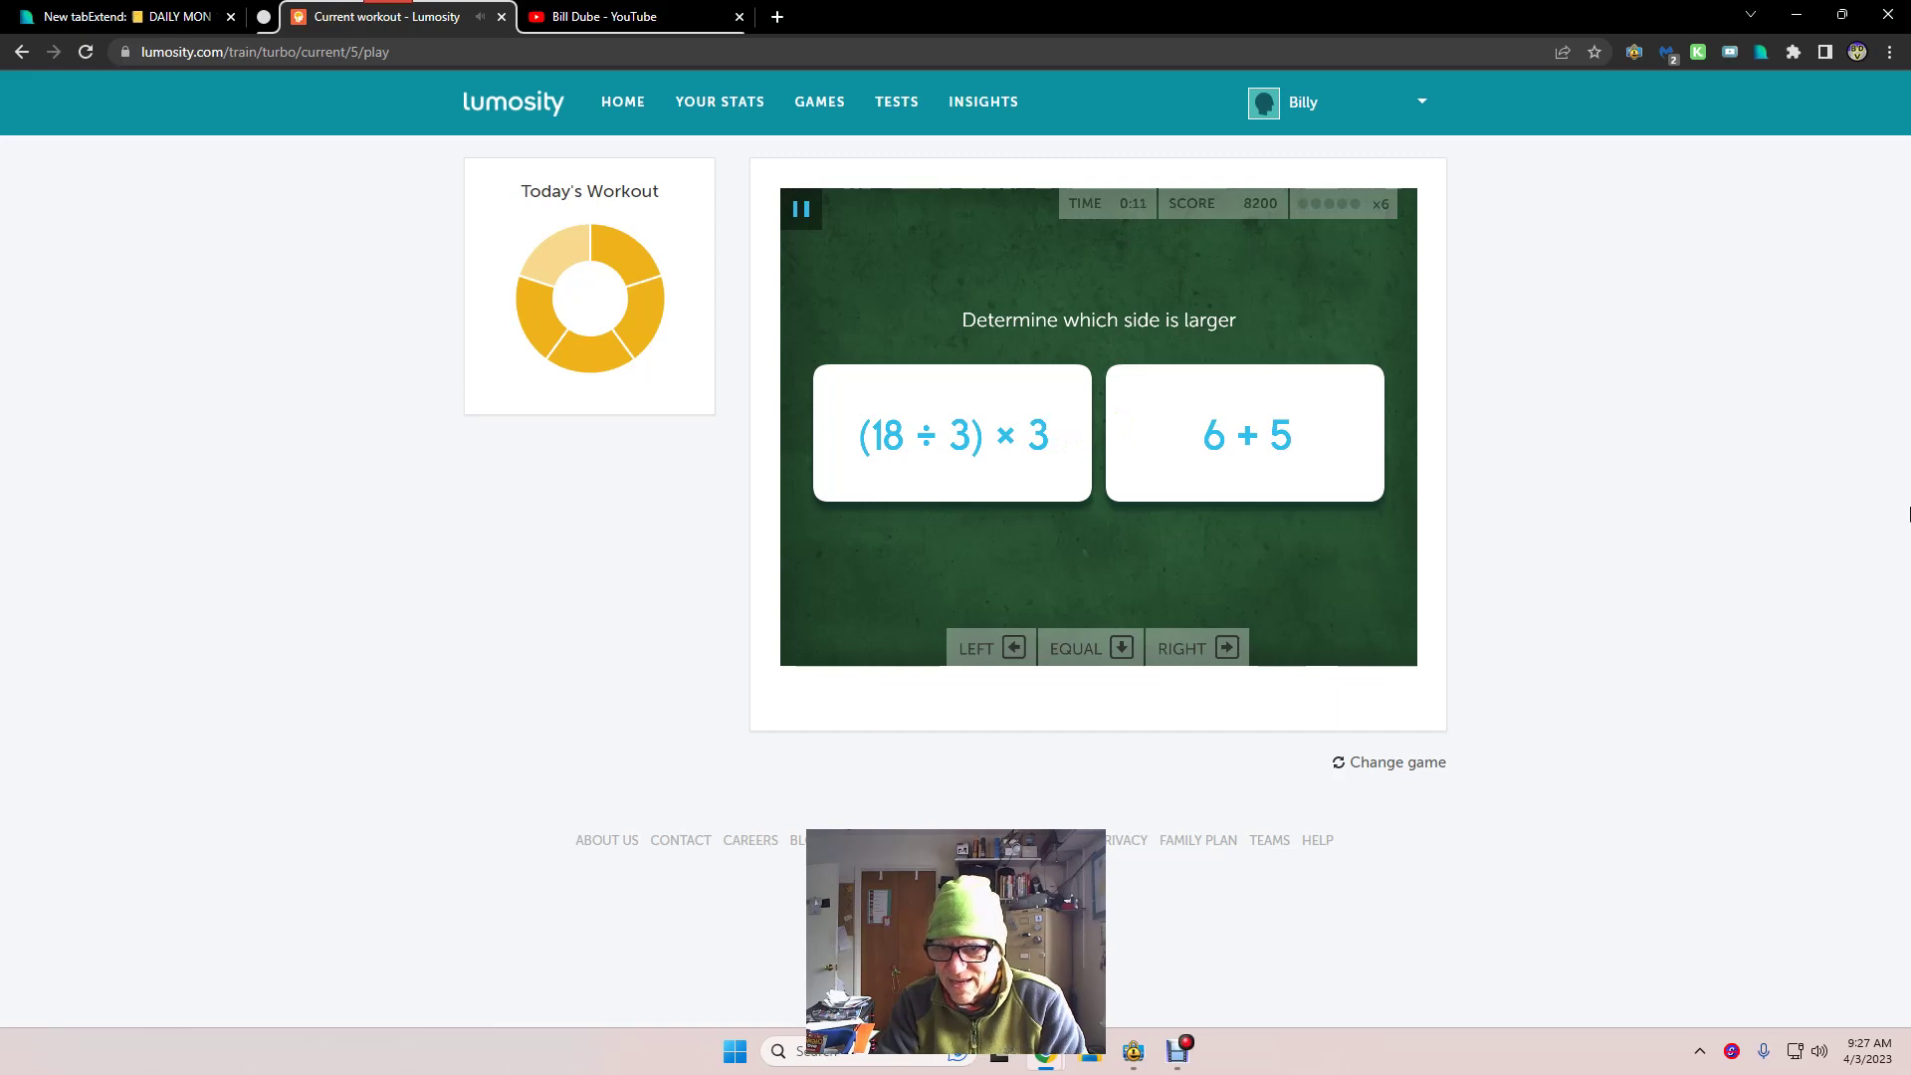
{"action": "key", "text": "Left"}
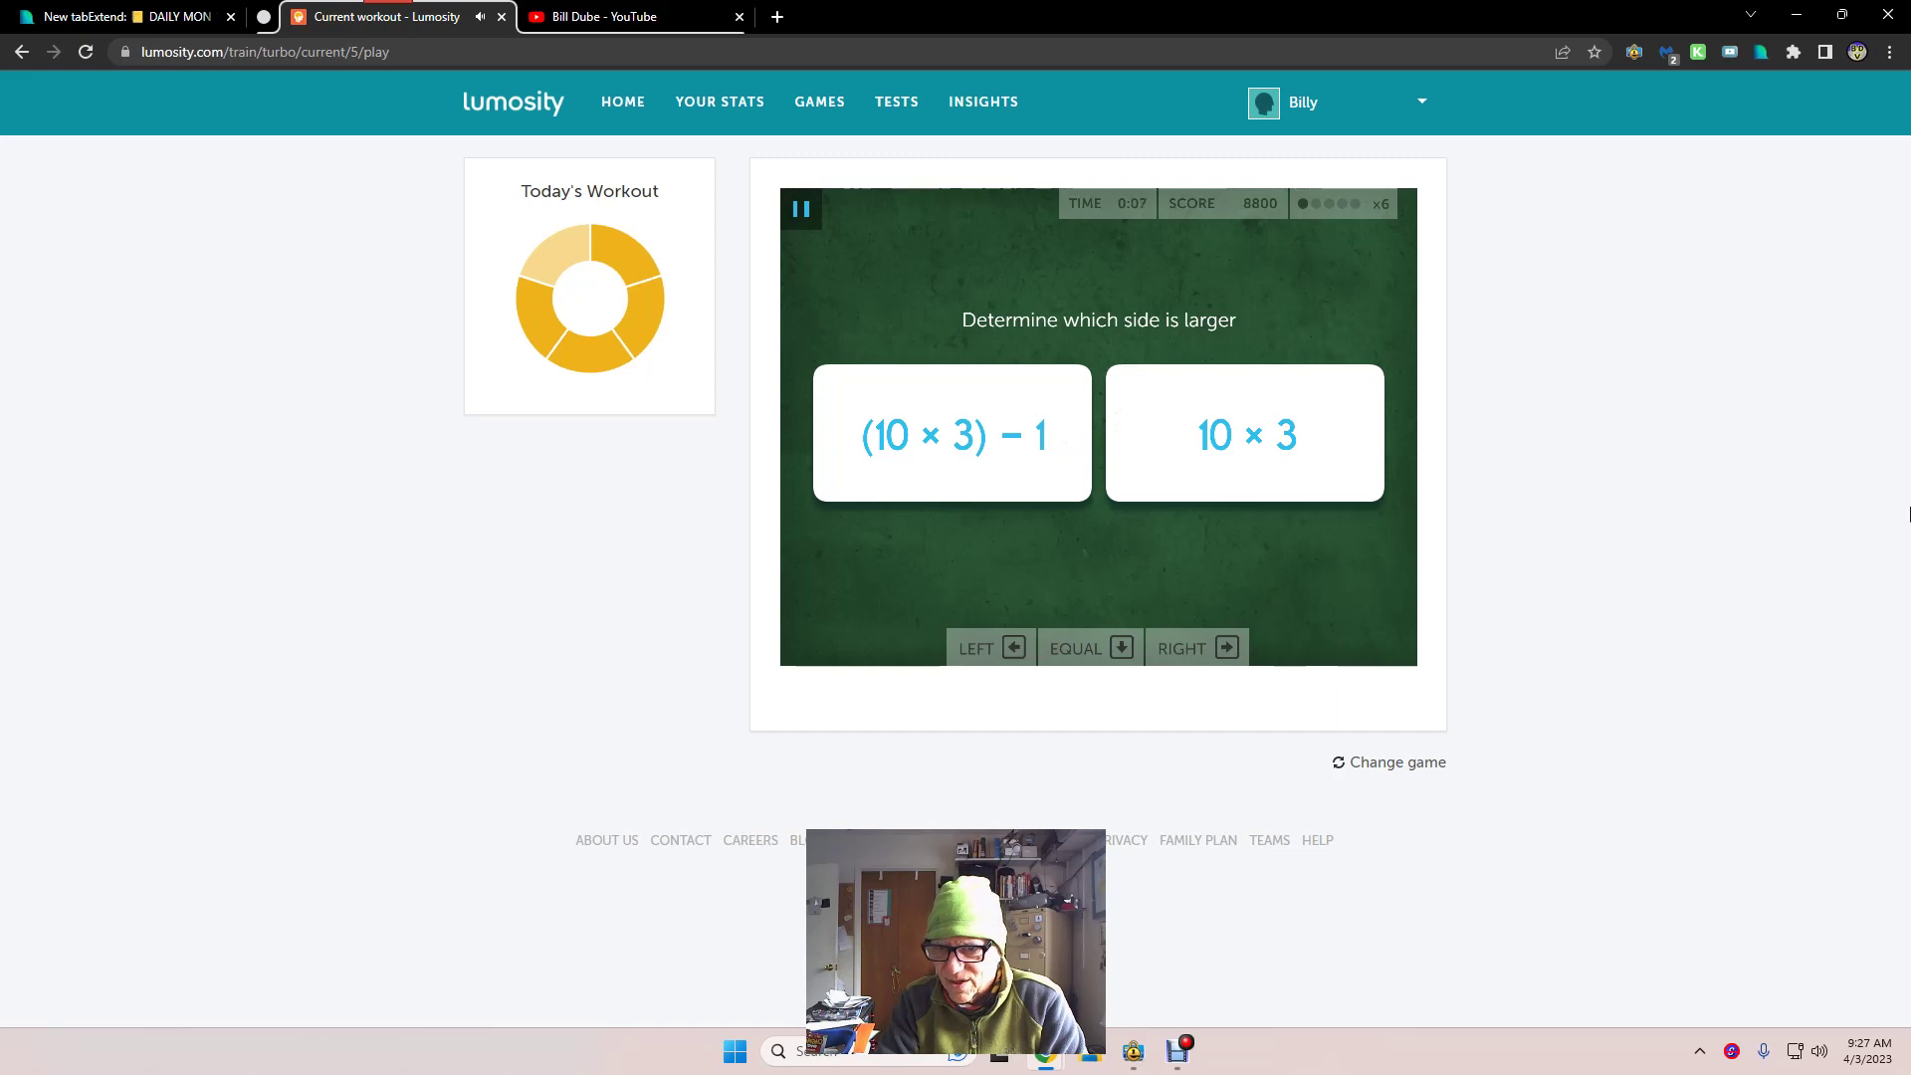
{"action": "key", "text": "Down"}
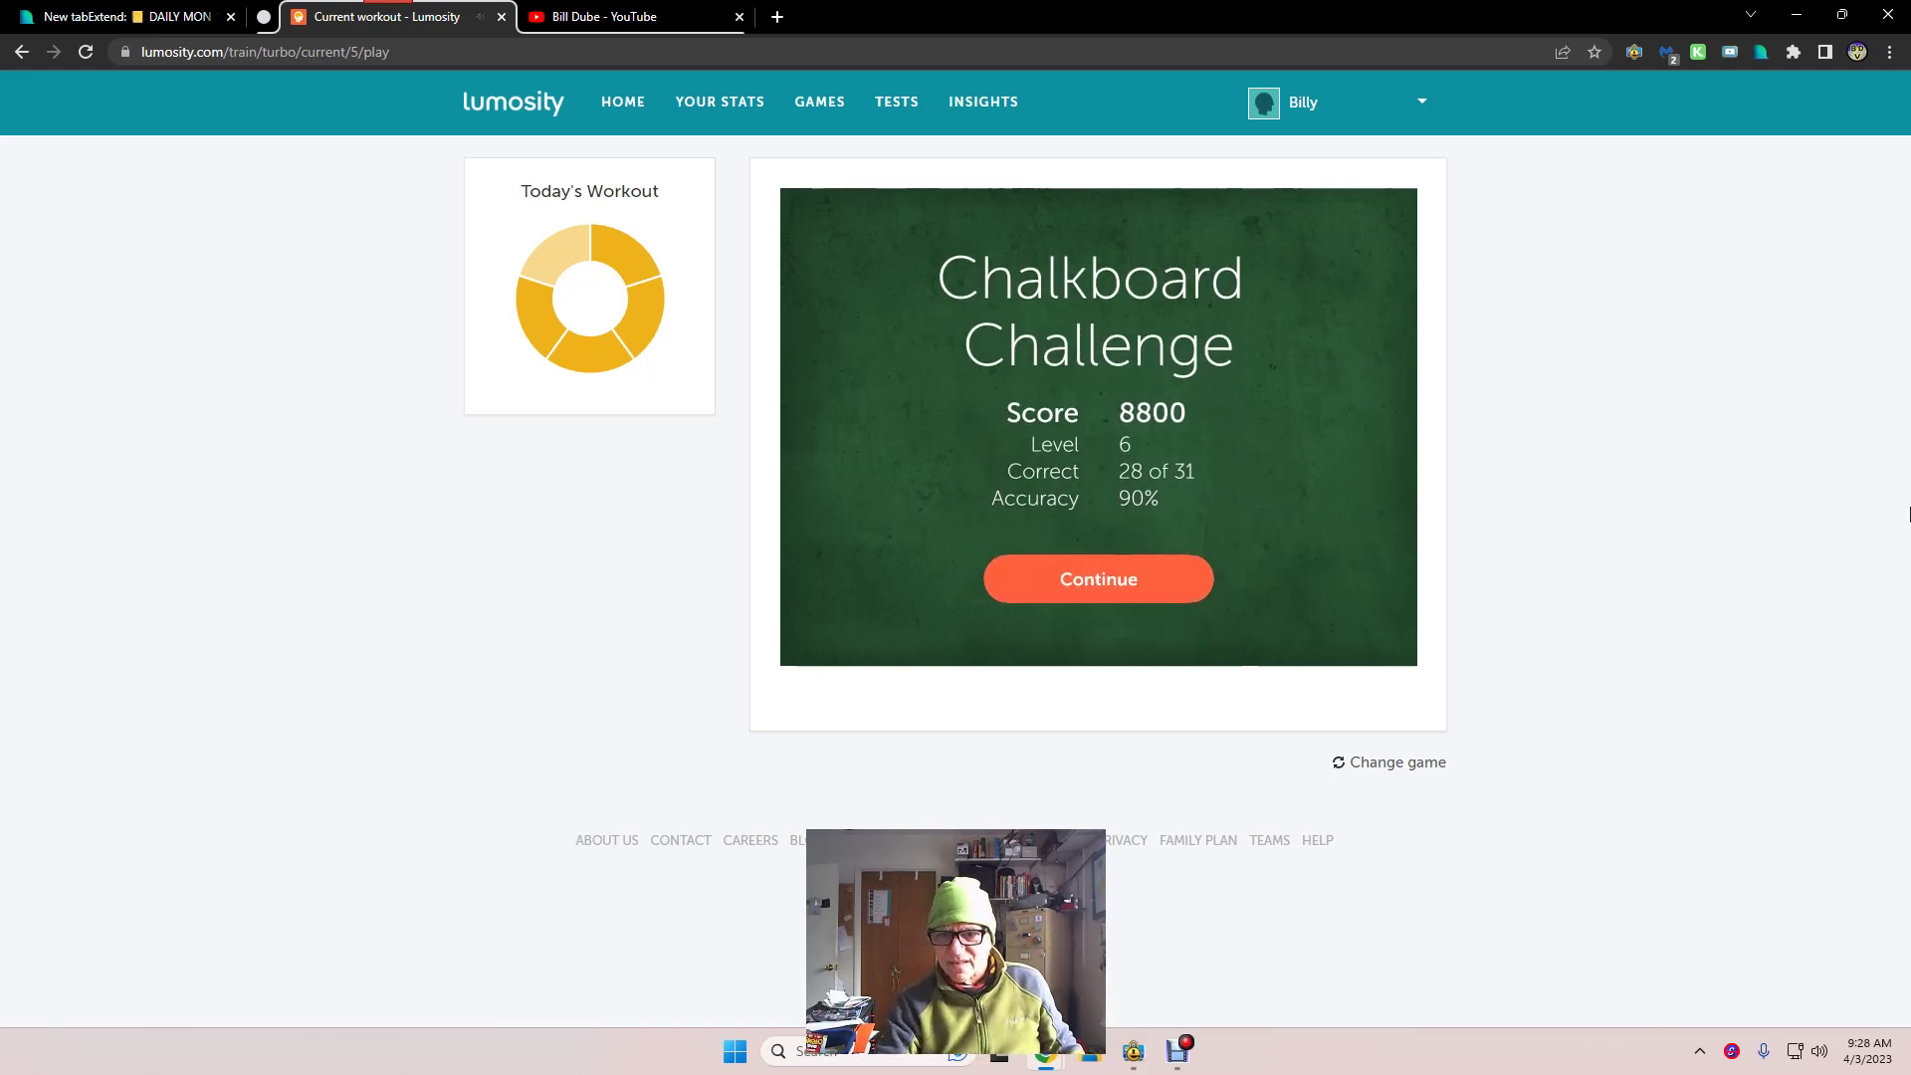
- Leave the Chalkboard Challenge results and finish the workout, reaching the 81-day-streak dashboard with LPI 1493
{"action": "left_click", "coordinate": [1114, 595]}
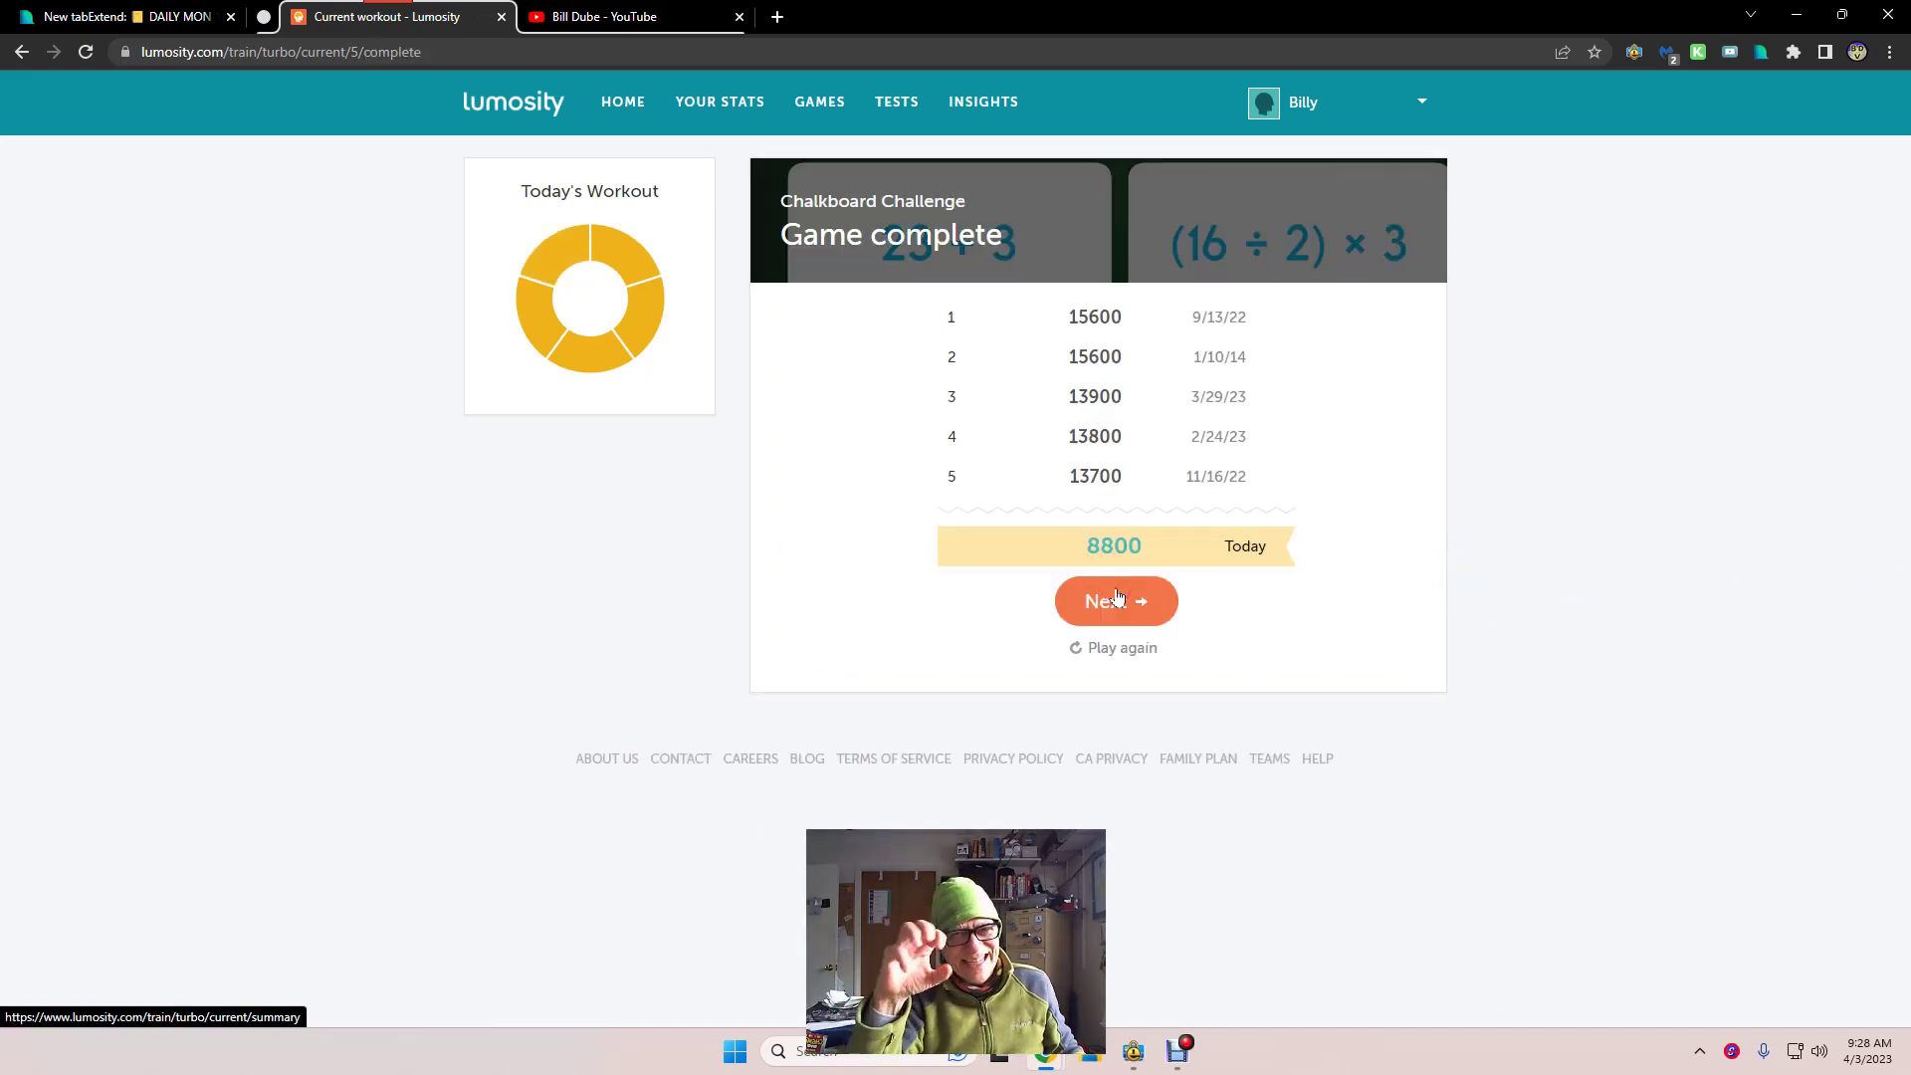
{"action": "left_click", "coordinate": [1115, 597]}
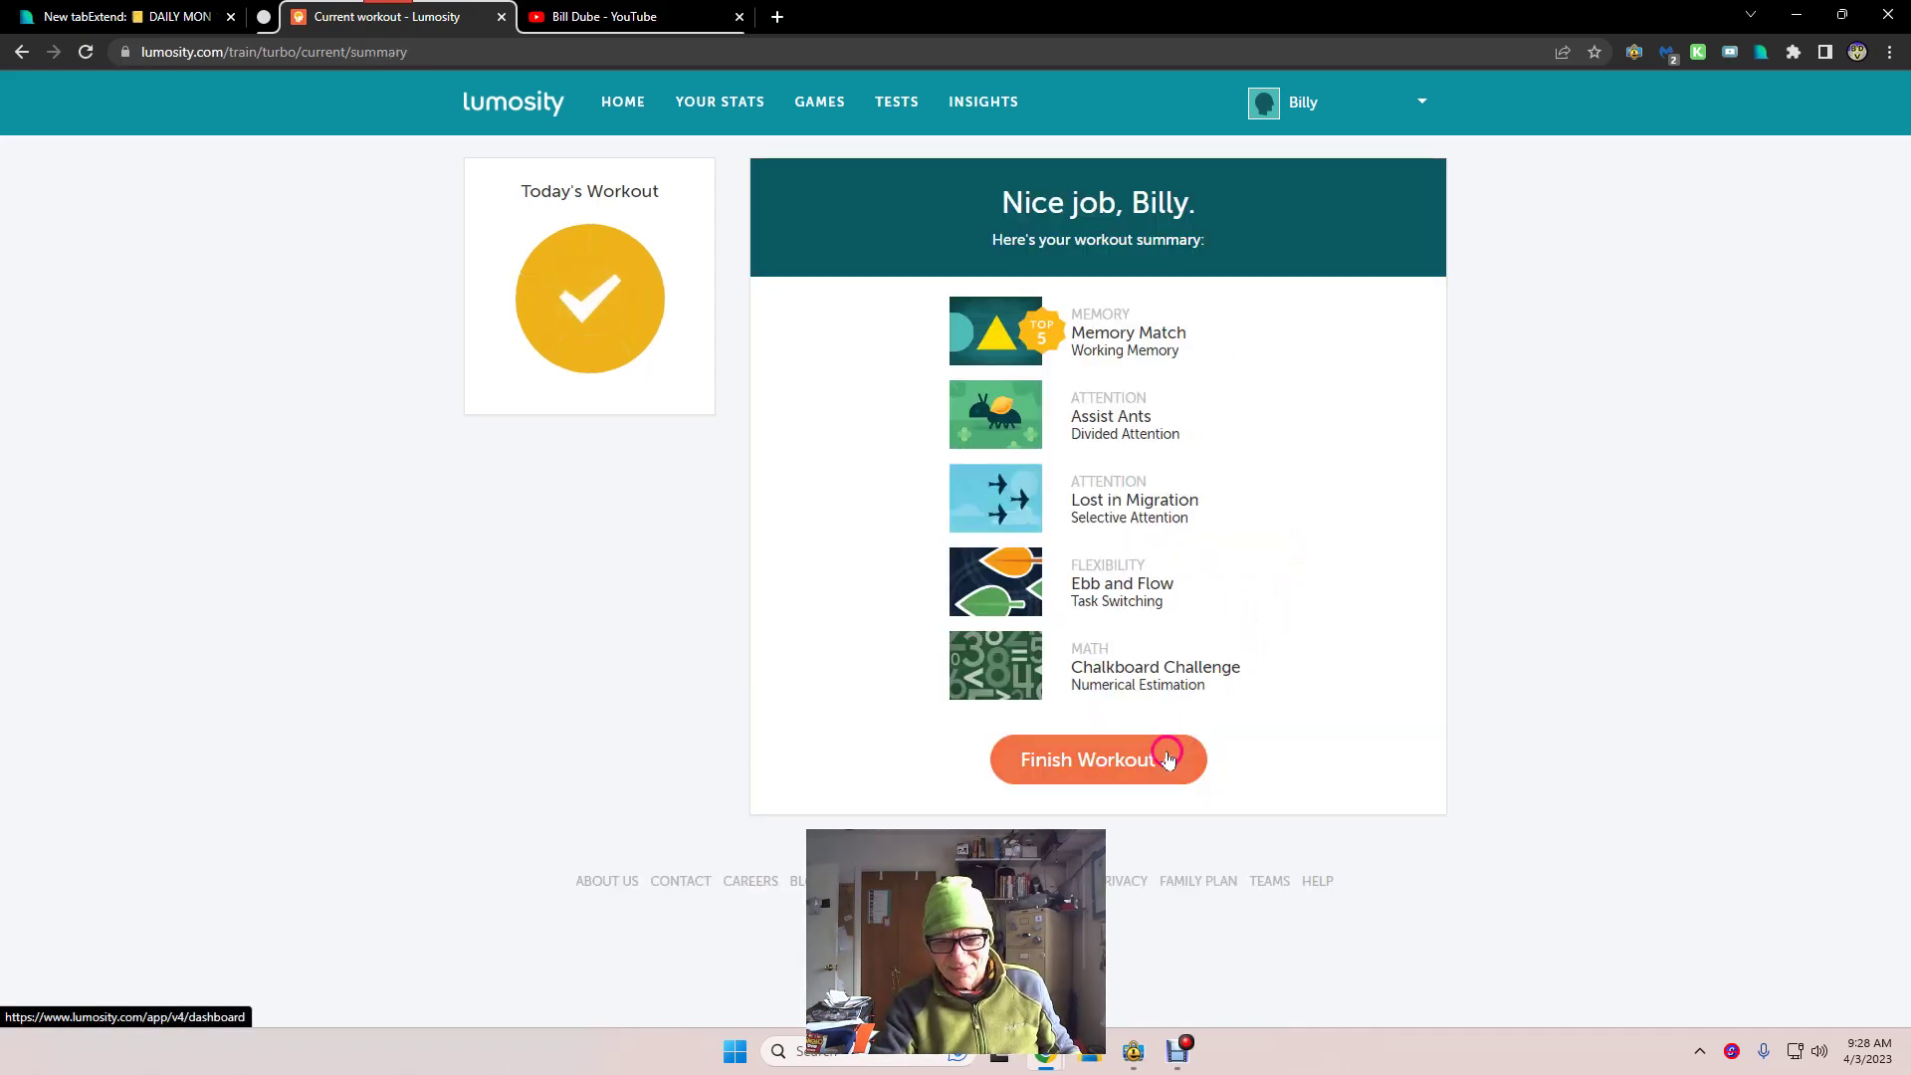
{"action": "left_click", "coordinate": [1165, 758]}
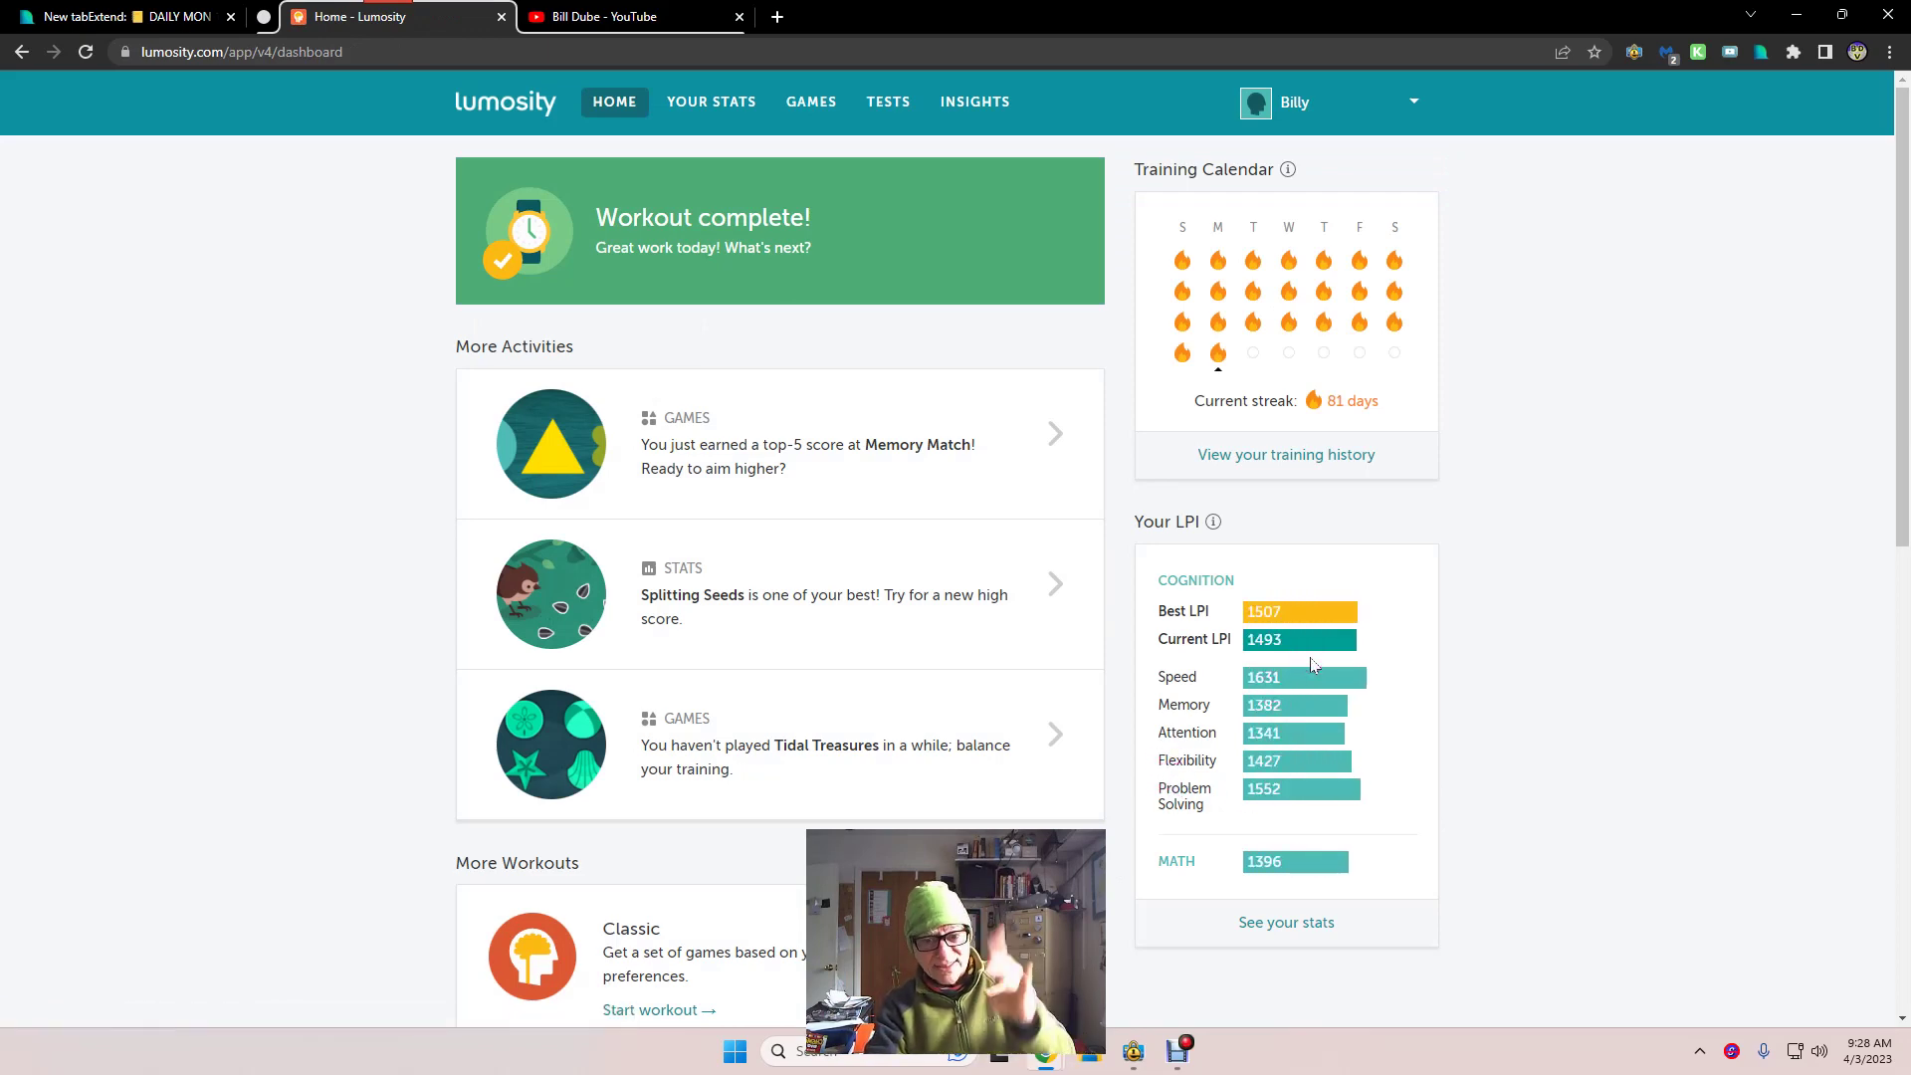
{"action": "left_click", "coordinate": [1231, 720]}
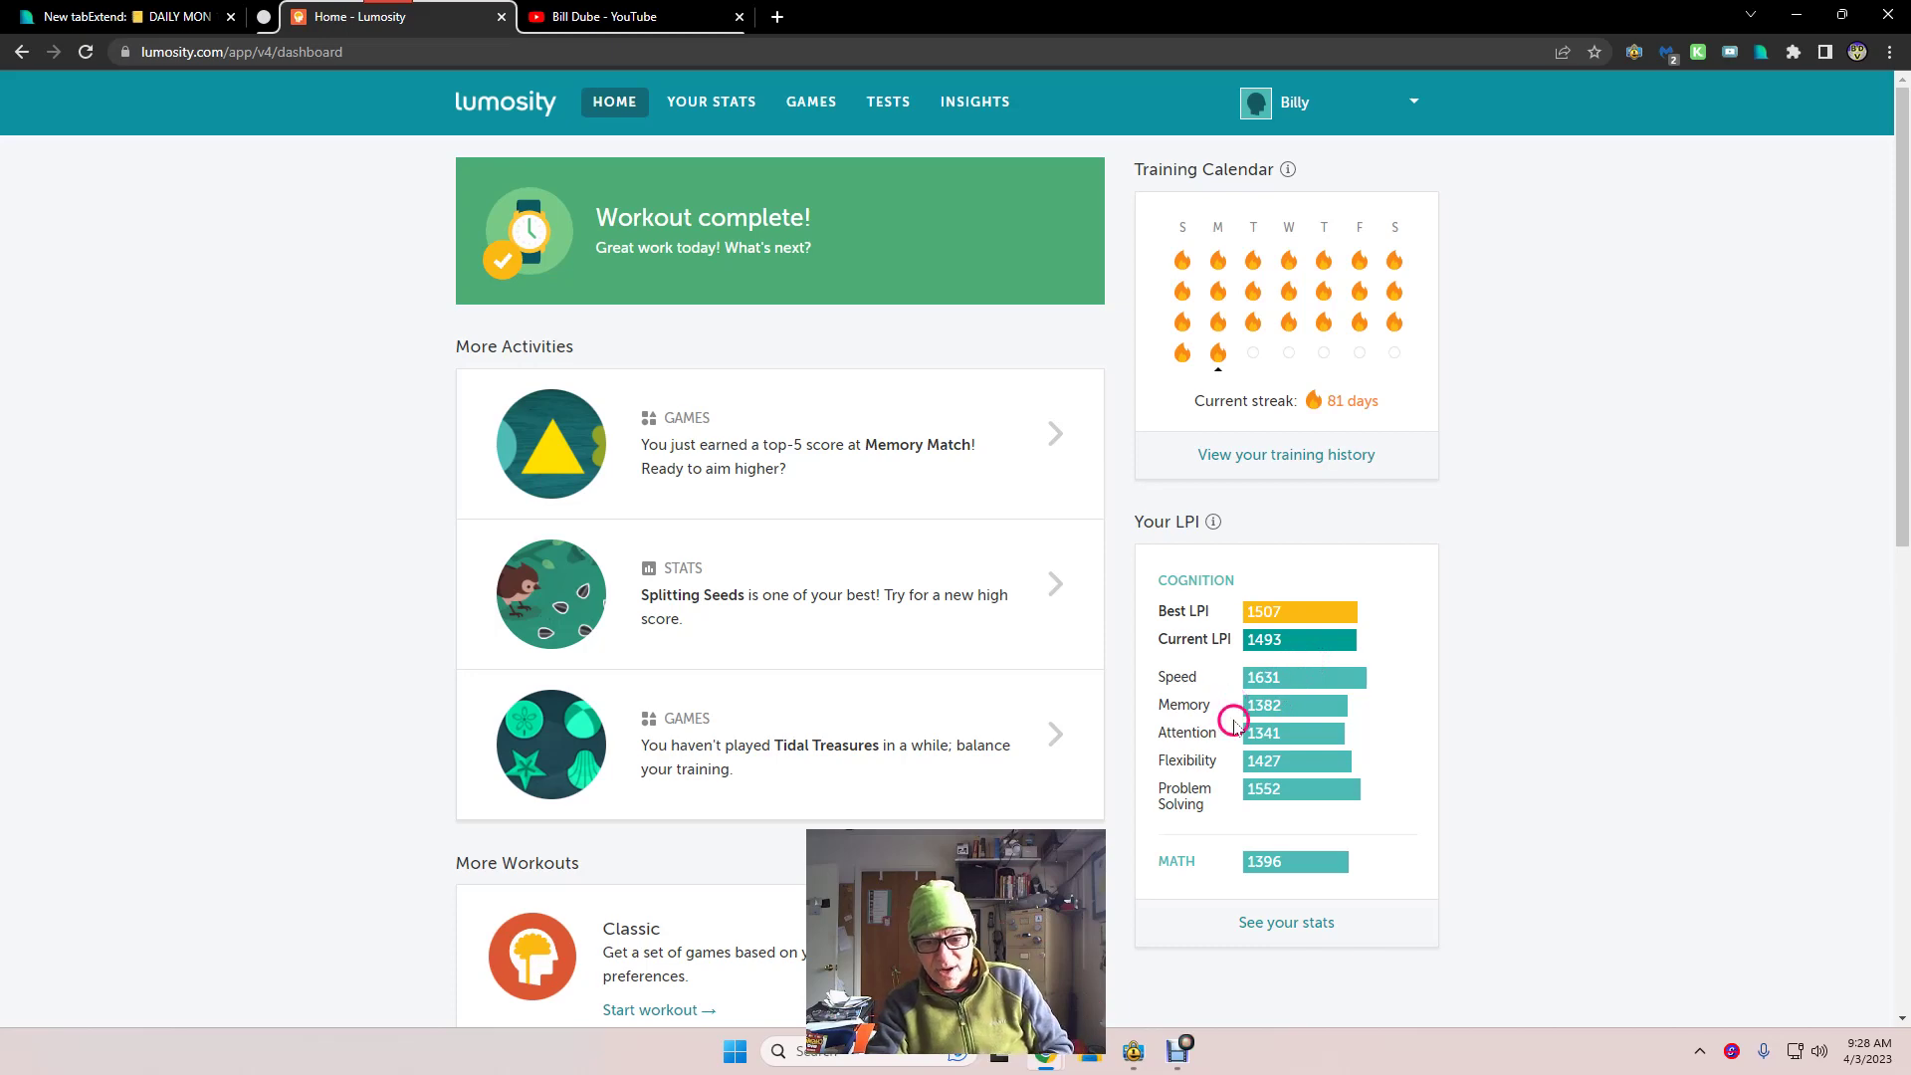
- Restore the Debut Professional recorder window from the taskbar
{"action": "left_click", "coordinate": [1179, 1052]}
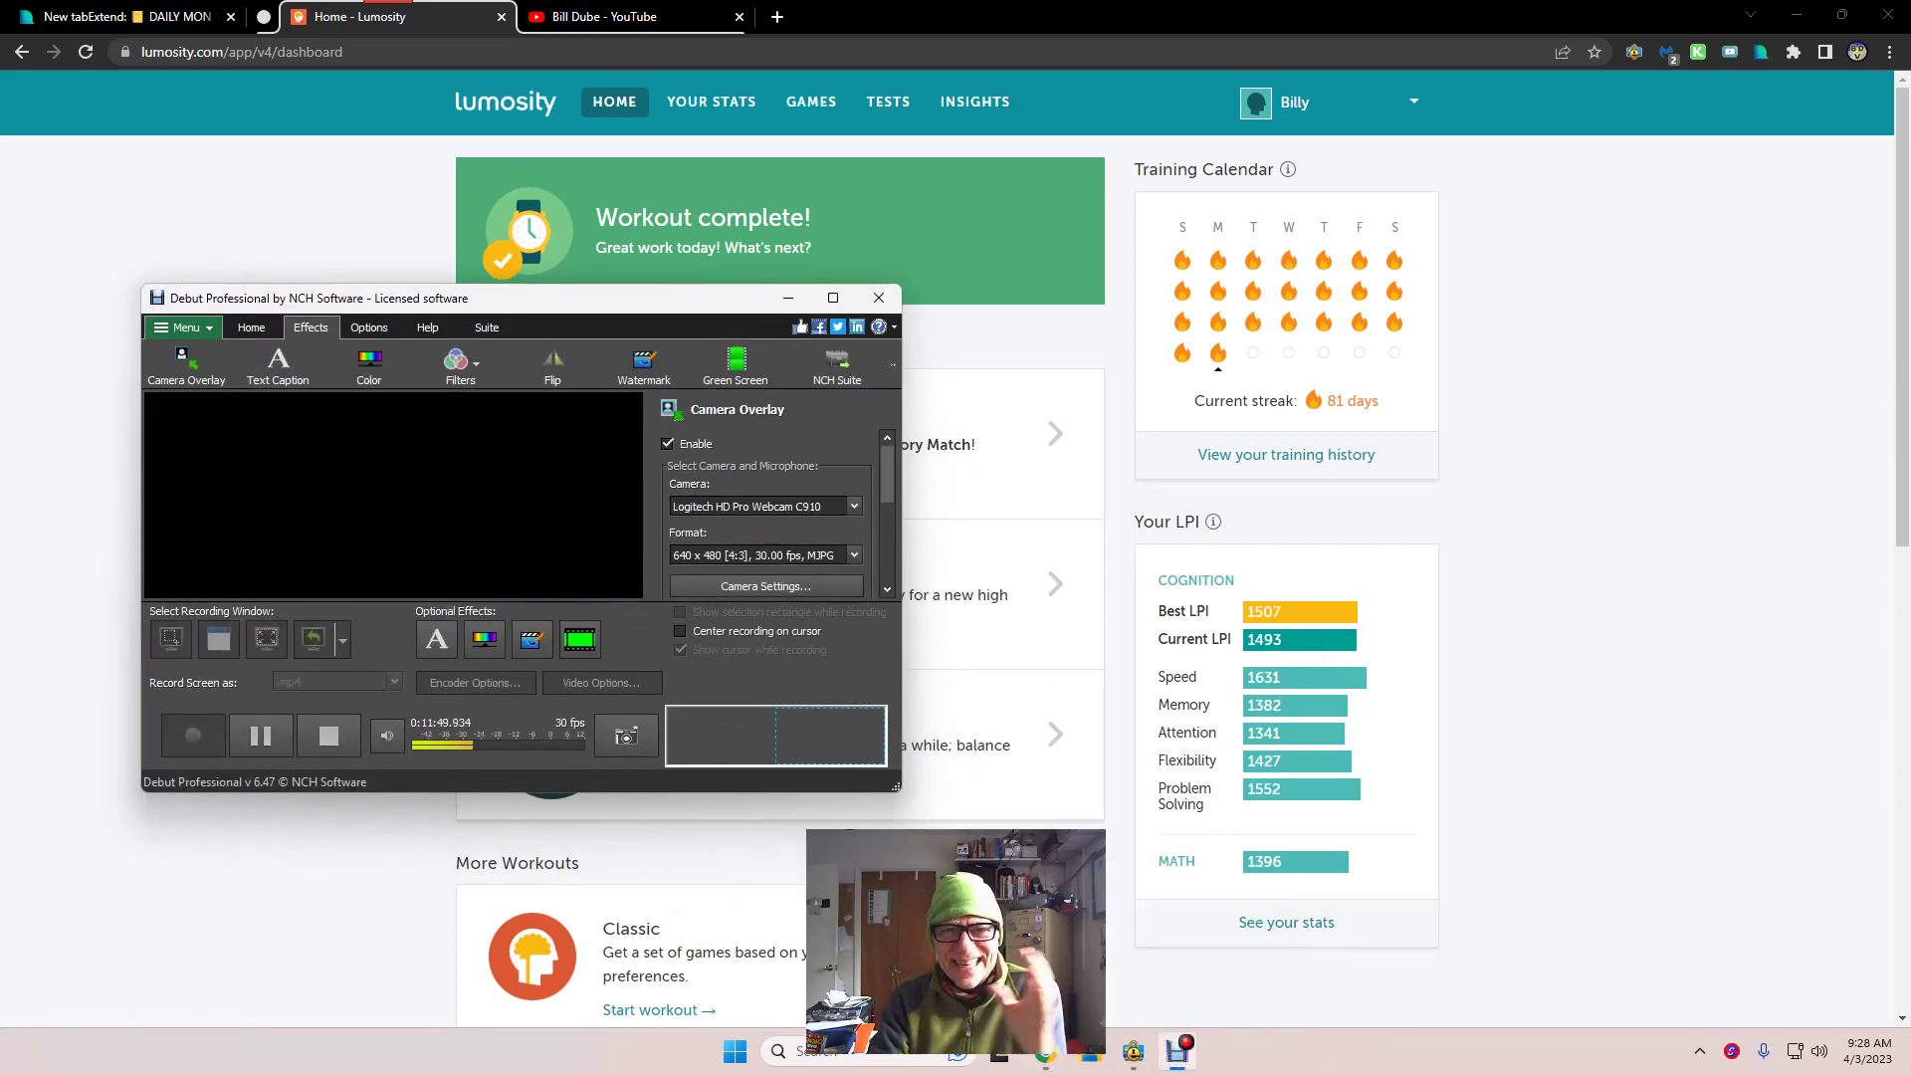